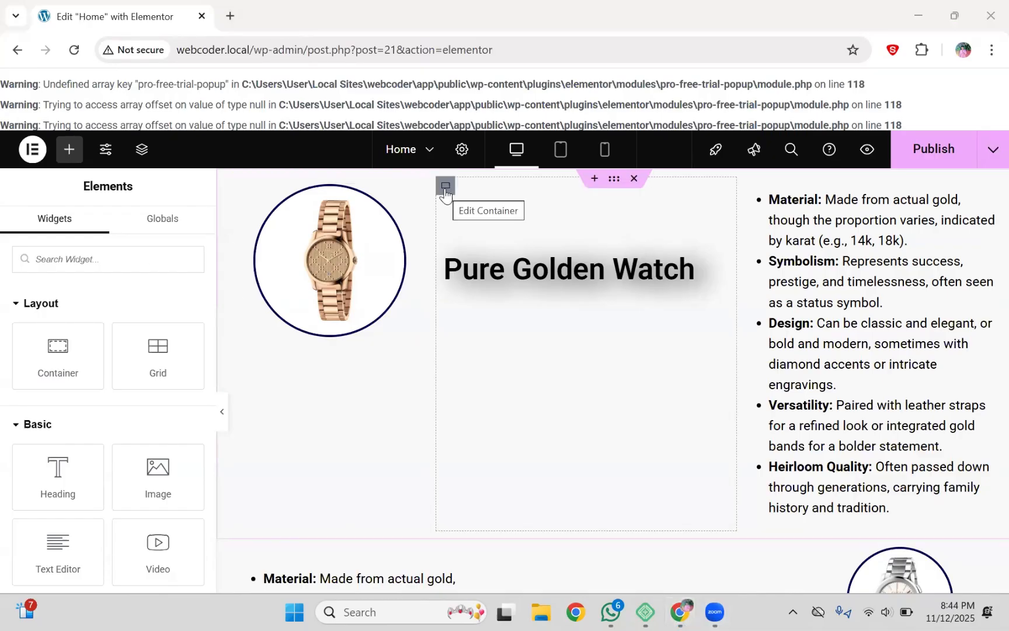
Step: Find the Button widget by searching 'butt', drop it on the canvas and move it beside the bullet list
click(154, 257)
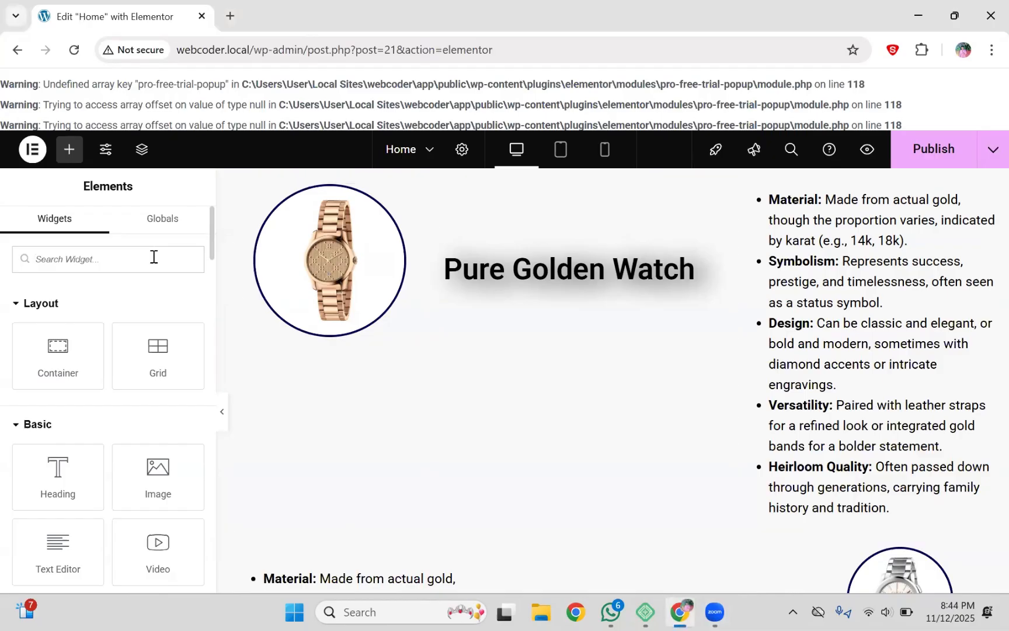
text(butt)
drag(60, 304, 570, 216)
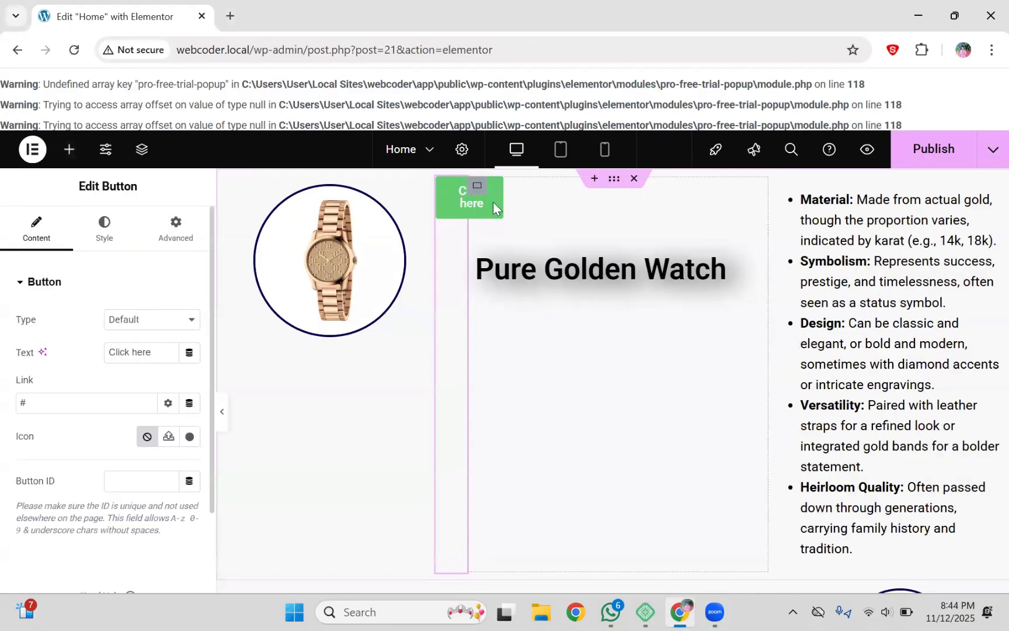
drag(460, 196, 615, 226)
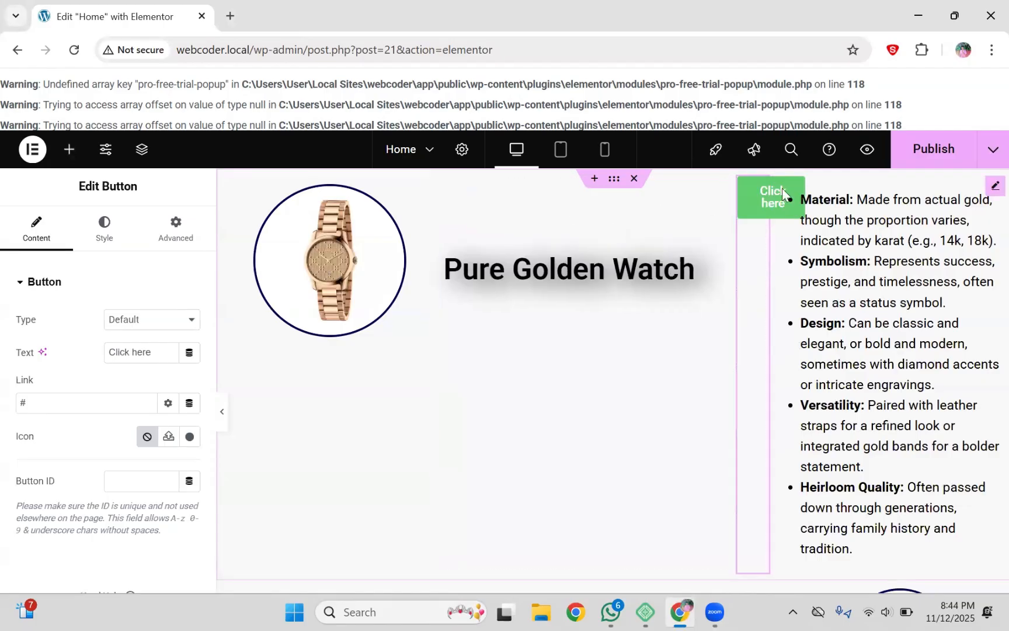
drag(758, 190, 605, 191)
Step: Insert a 2x3 Flexbox section above the watch content and drag Click here into its top middle box
click(595, 178)
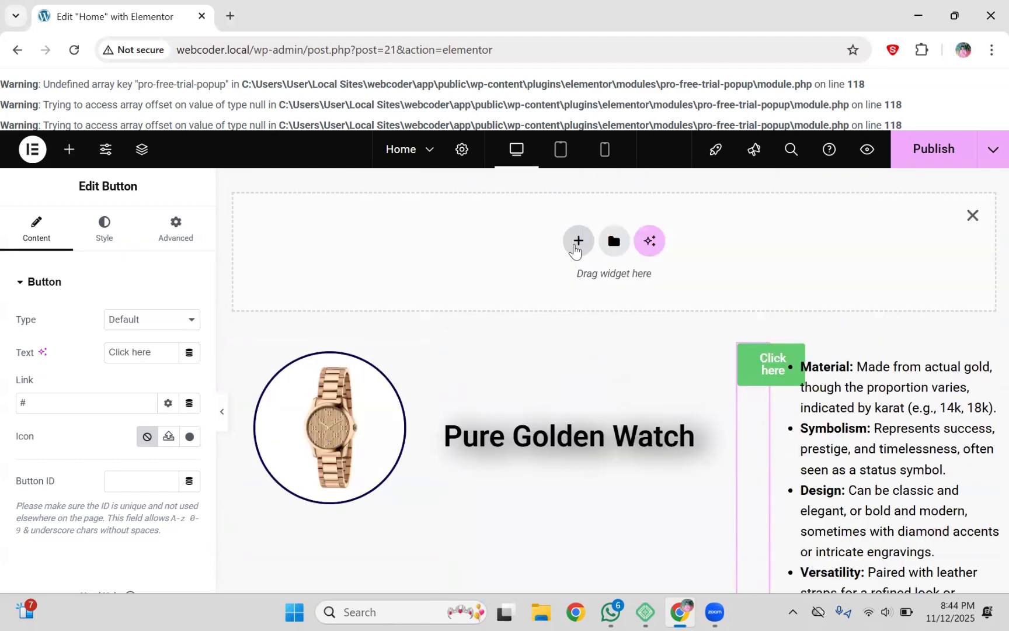
click(577, 240)
click(553, 289)
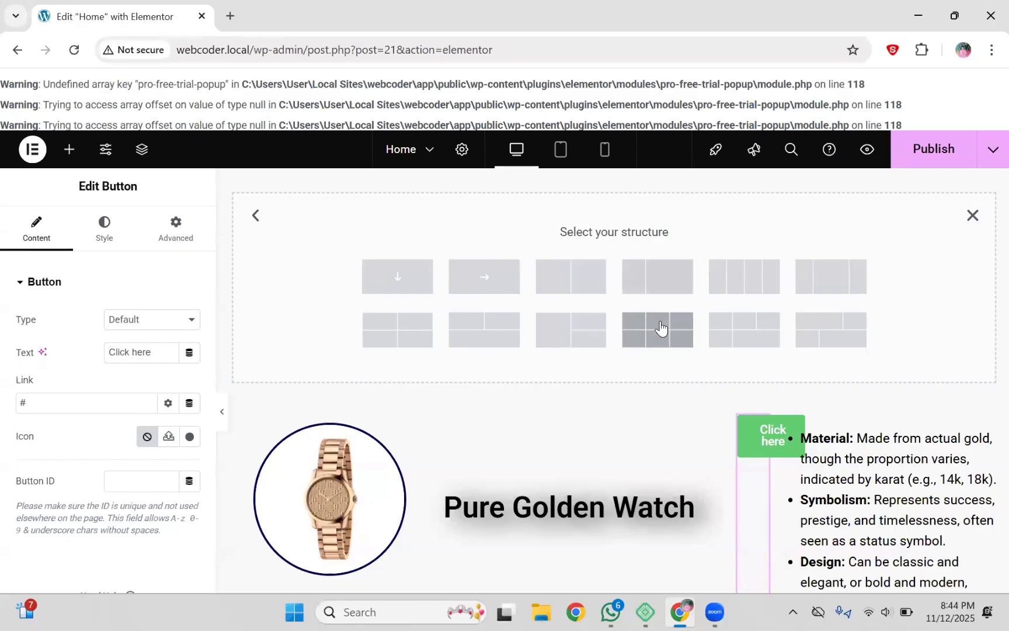
click(661, 329)
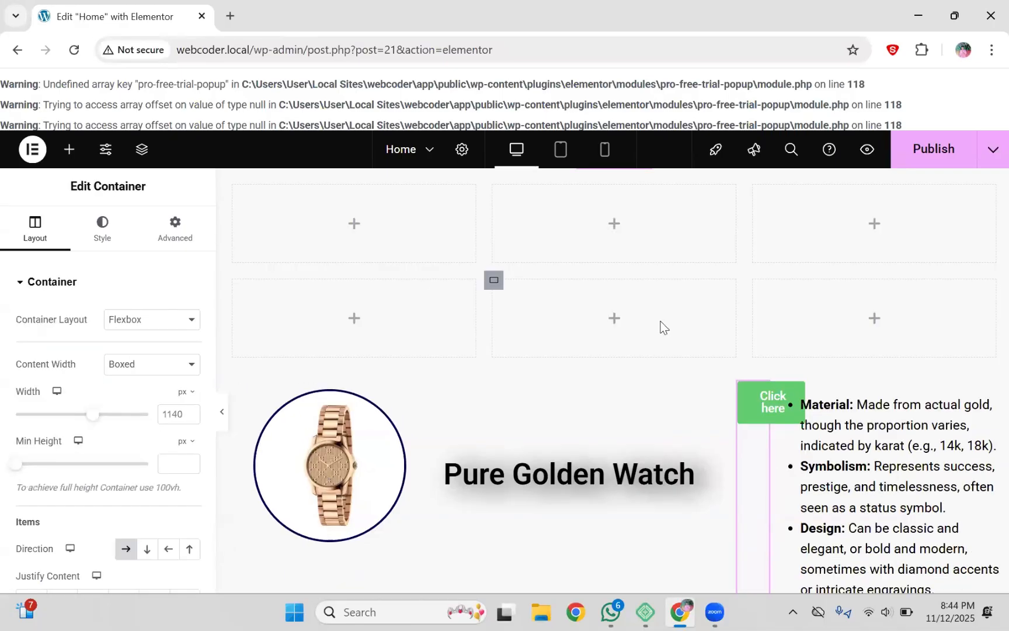
mouse_move(759, 391)
mouse_down()
mouse_move(723, 365)
mouse_move(631, 232)
mouse_move(615, 230)
mouse_up()
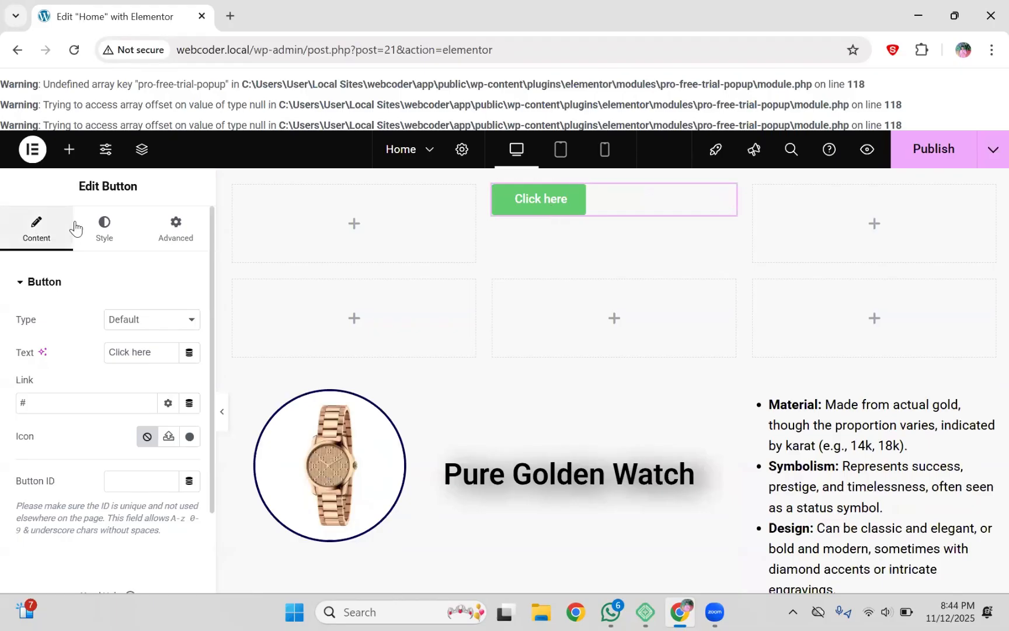
mouse_move(211, 212)
mouse_down()
mouse_move(212, 251)
mouse_move(211, 210)
mouse_up()
click(127, 328)
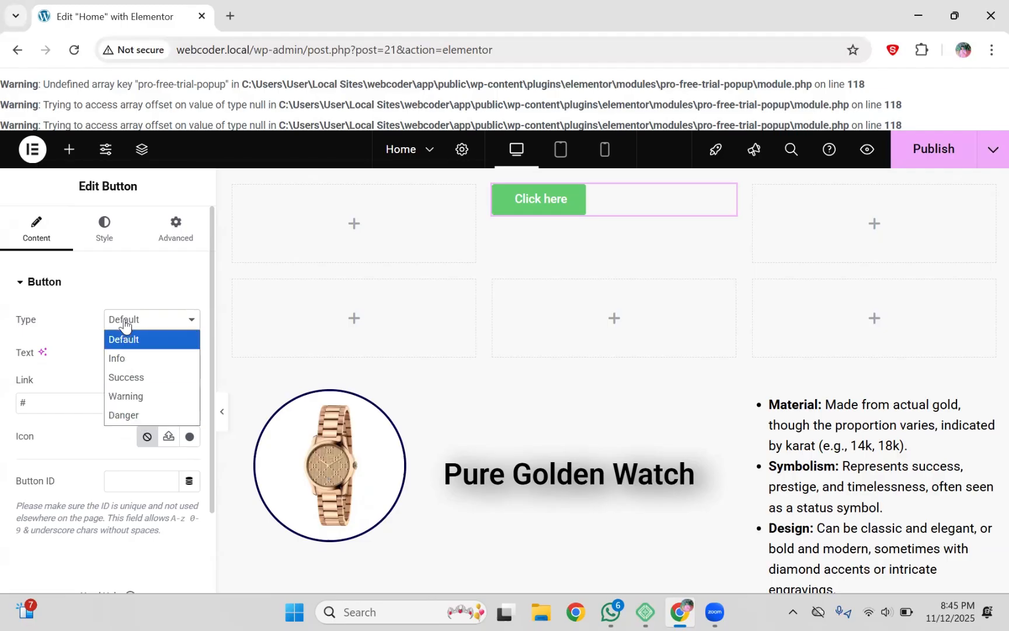
click(126, 361)
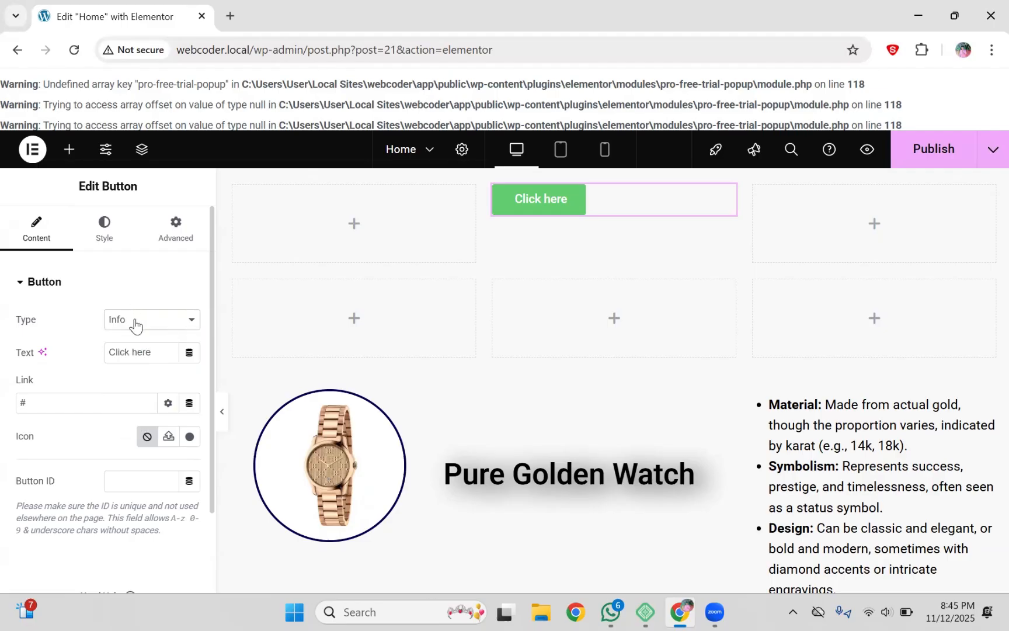
click(136, 327)
click(143, 378)
click(137, 329)
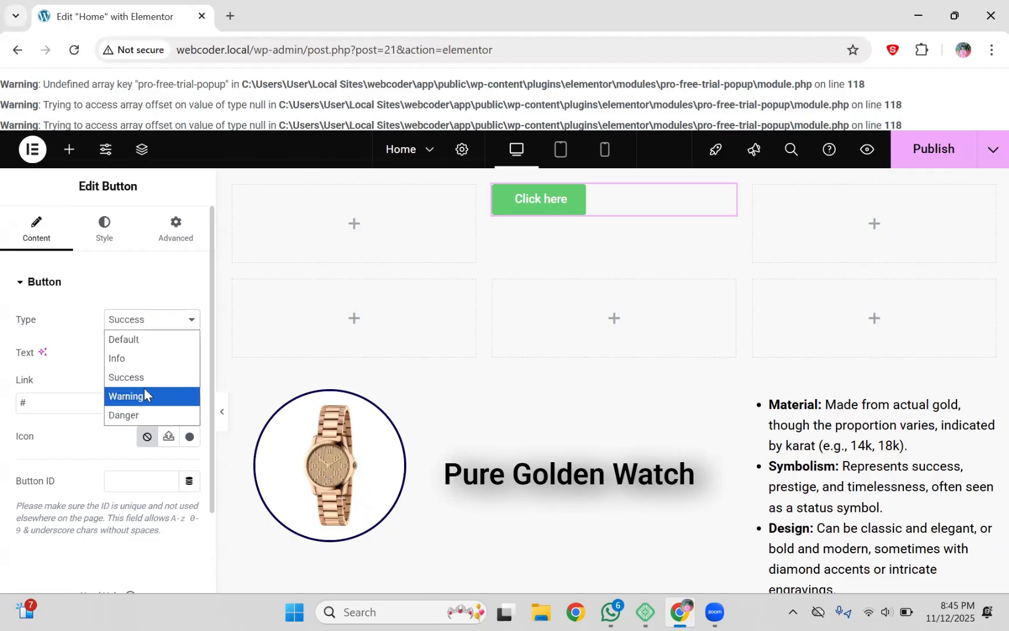
click(144, 388)
click(138, 328)
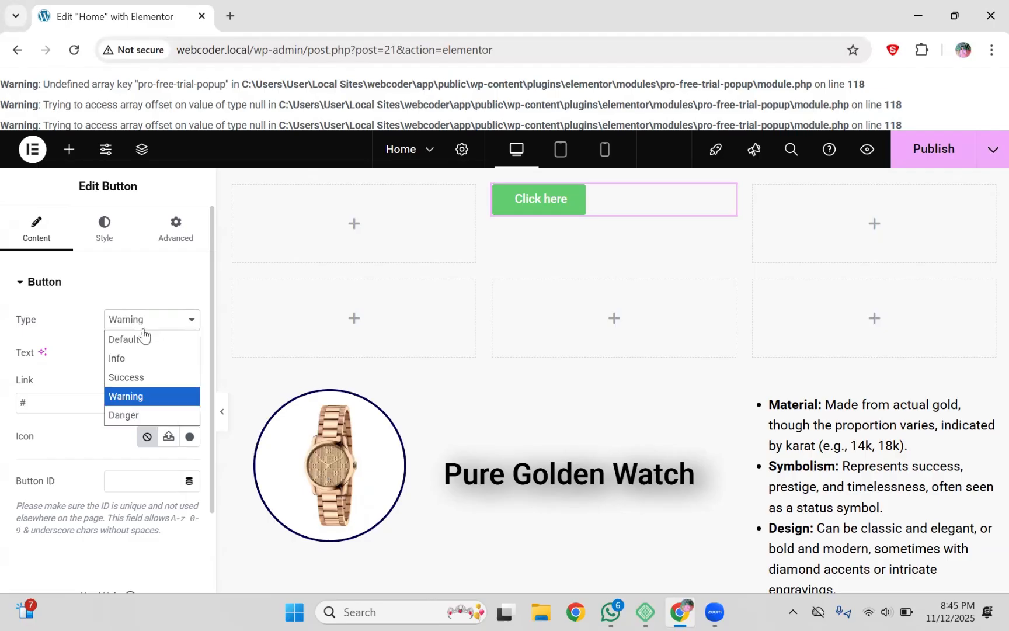
click(150, 414)
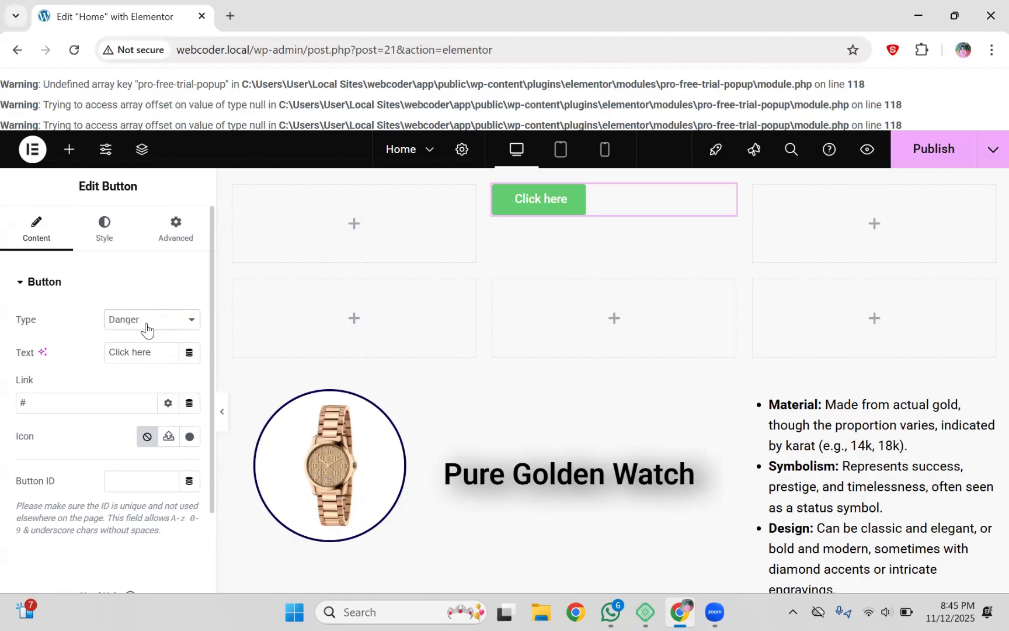
click(147, 330)
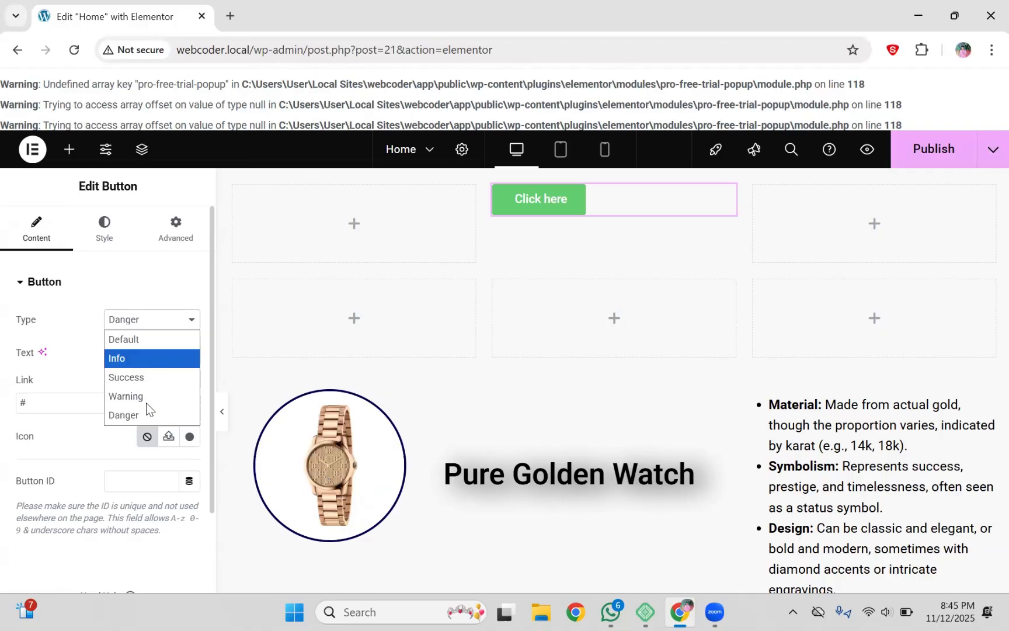
click(146, 342)
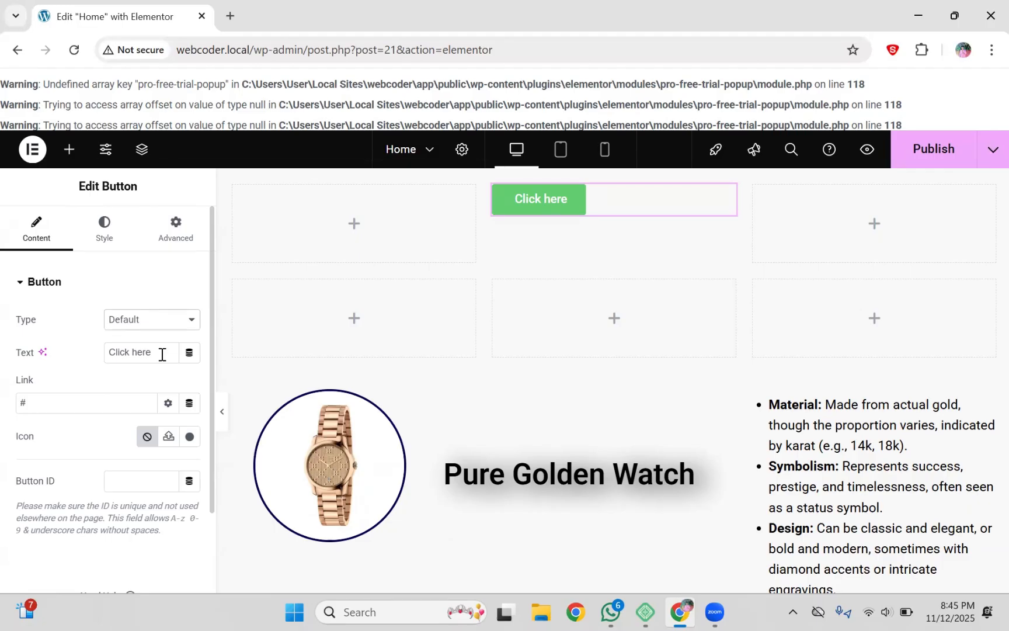
Step: Rewrite the button label, trying 'Call Us' and 'Contact with me' before settling on 'Keep In touch'
mouse_move(162, 353)
mouse_down()
mouse_move(108, 353)
mouse_move(151, 356)
mouse_up()
key(BackSpace)
key(BackSpace)
key(BackSpace)
key(BackSpace)
key(BackSpace)
key(BackSpace)
key(BackSpace)
key(BackSpace)
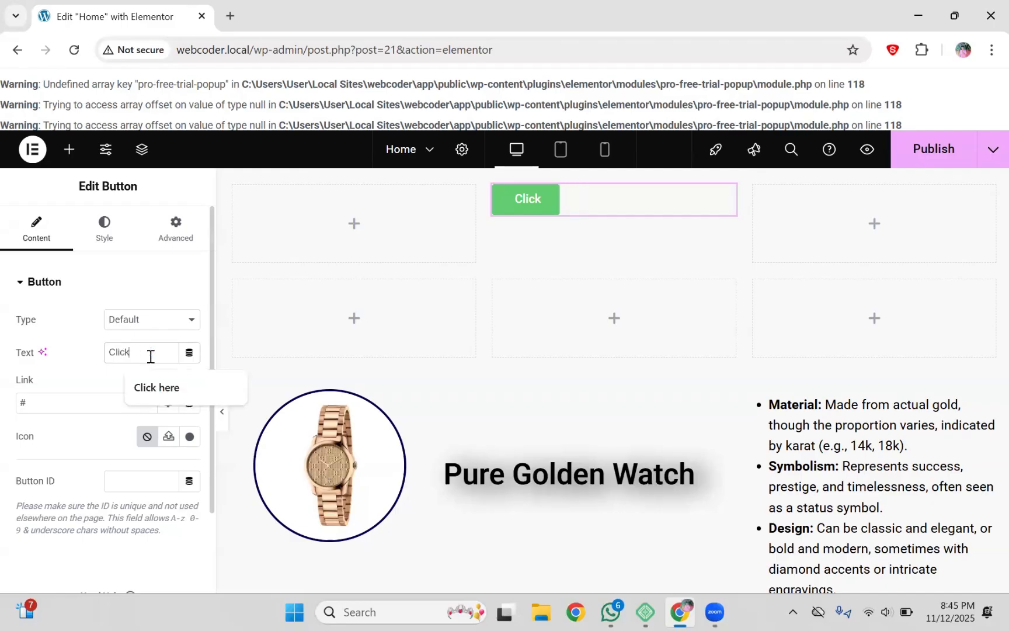
key(BackSpace)
text(a)
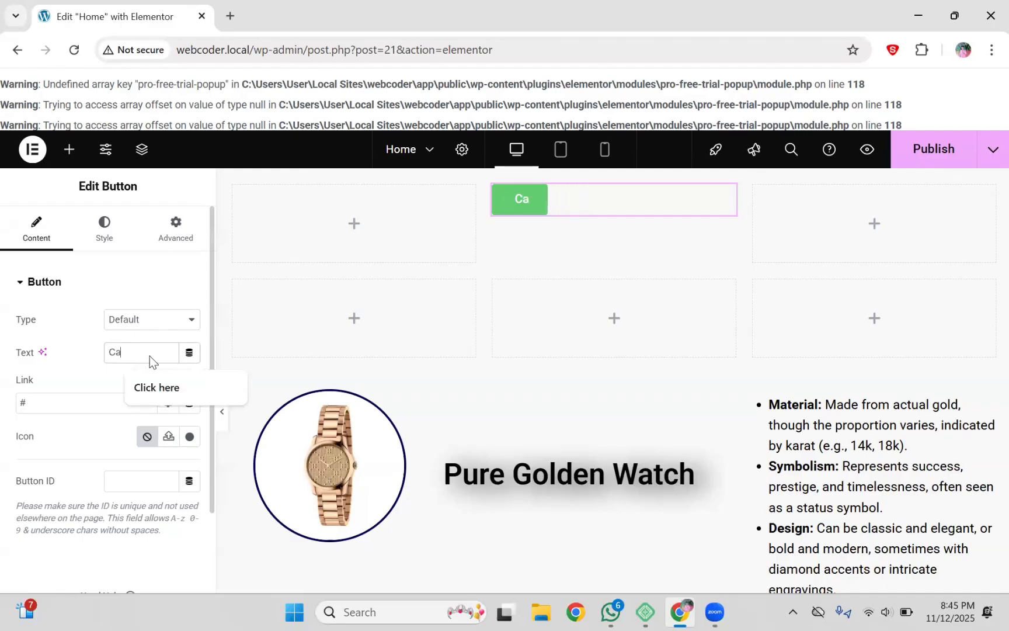
text(ll us)
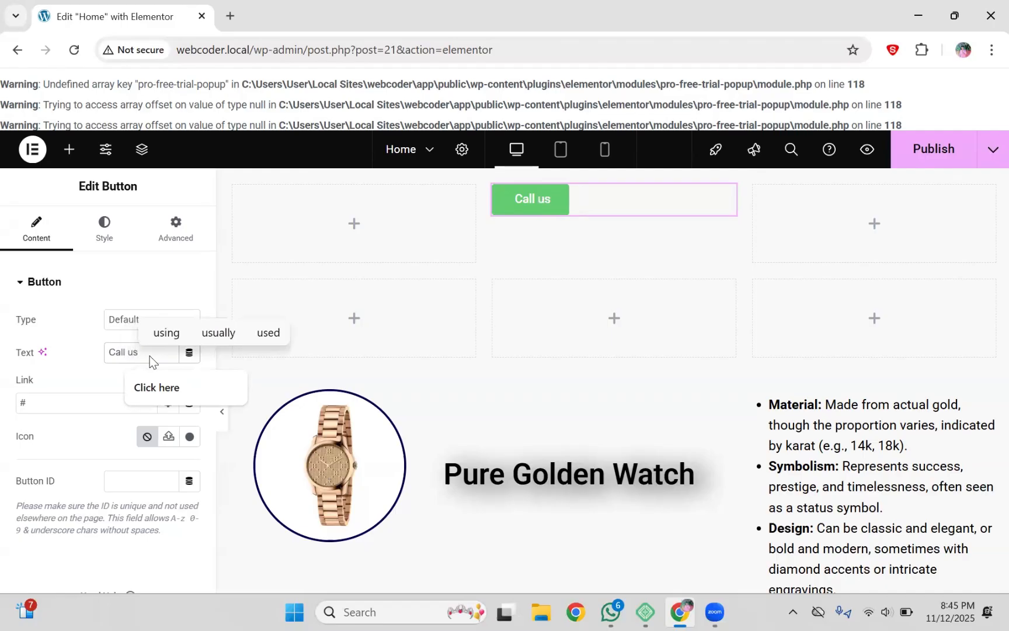
key(Left)
key(BackSpace)
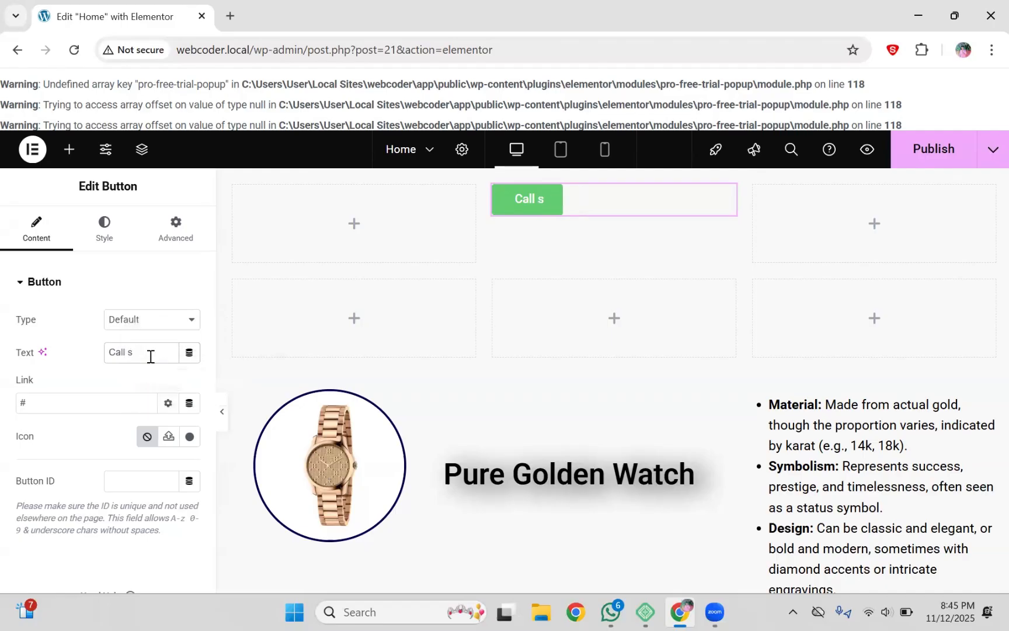
key(Caps_Lock)
text(U)
key(Caps_Lock)
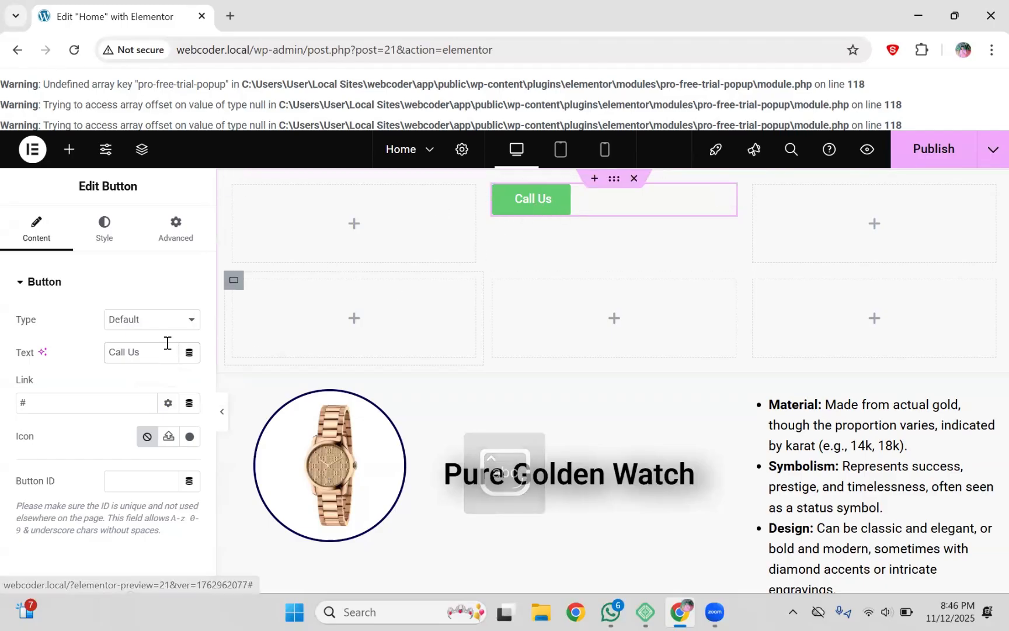
key(BackSpace)
key(BackSpace)
key(BackSpace)
key(BackSpace)
key(BackSpace)
key(BackSpace)
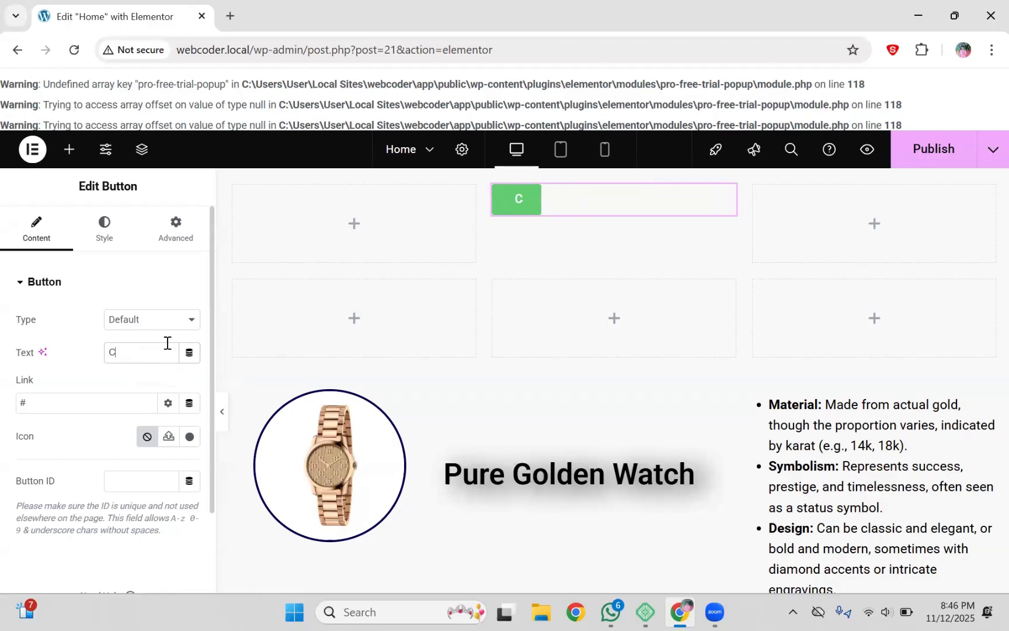
text(ontac)
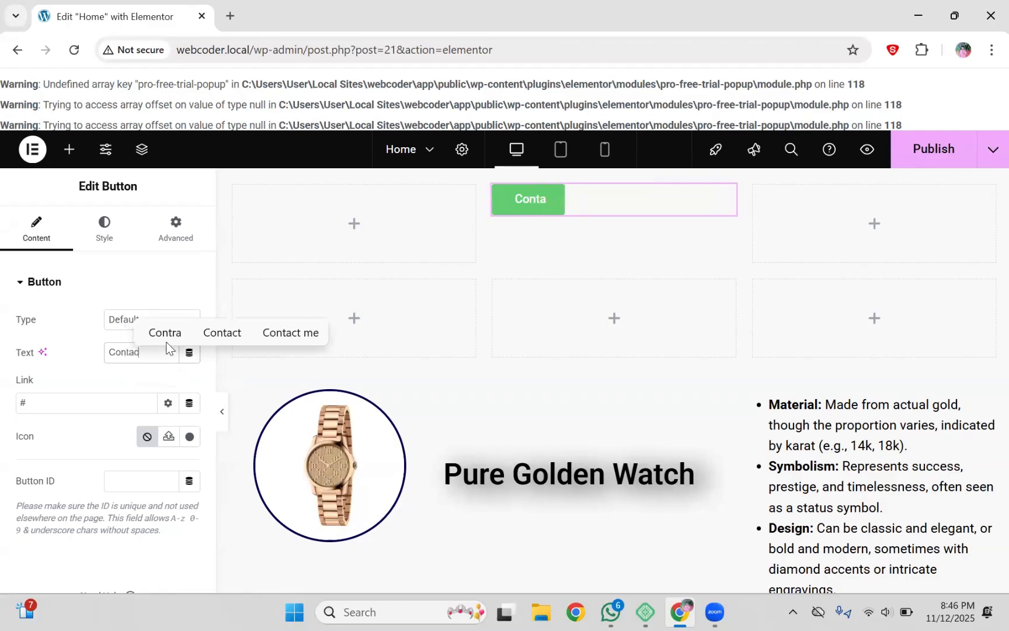
text(t with me)
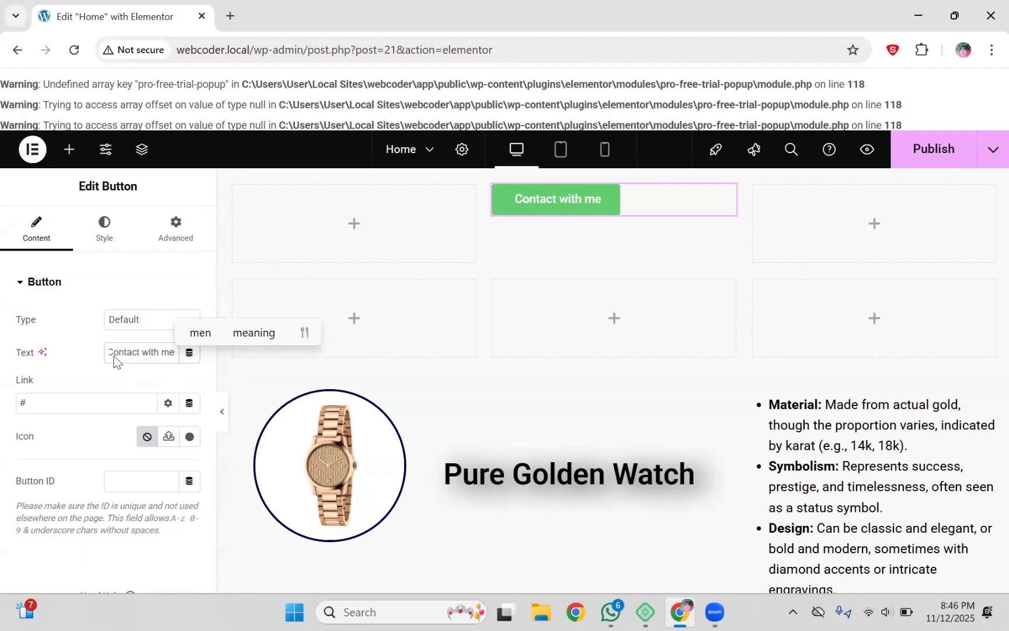
key(BackSpace)
key(BackSpace)
key(BackSpace)
key(BackSpace)
key(BackSpace)
key(BackSpace)
key(BackSpace)
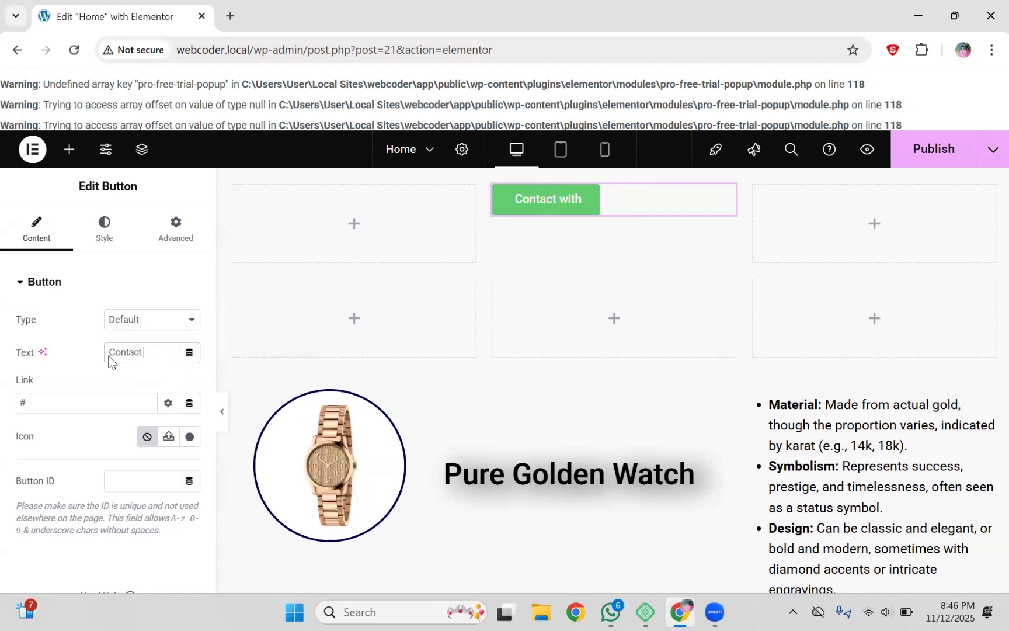
key(BackSpace)
key(BackSpace)
key(BackSpace)
key(BackSpace)
key(BackSpace)
key(BackSpace)
key(BackSpace)
key(BackSpace)
text(K)
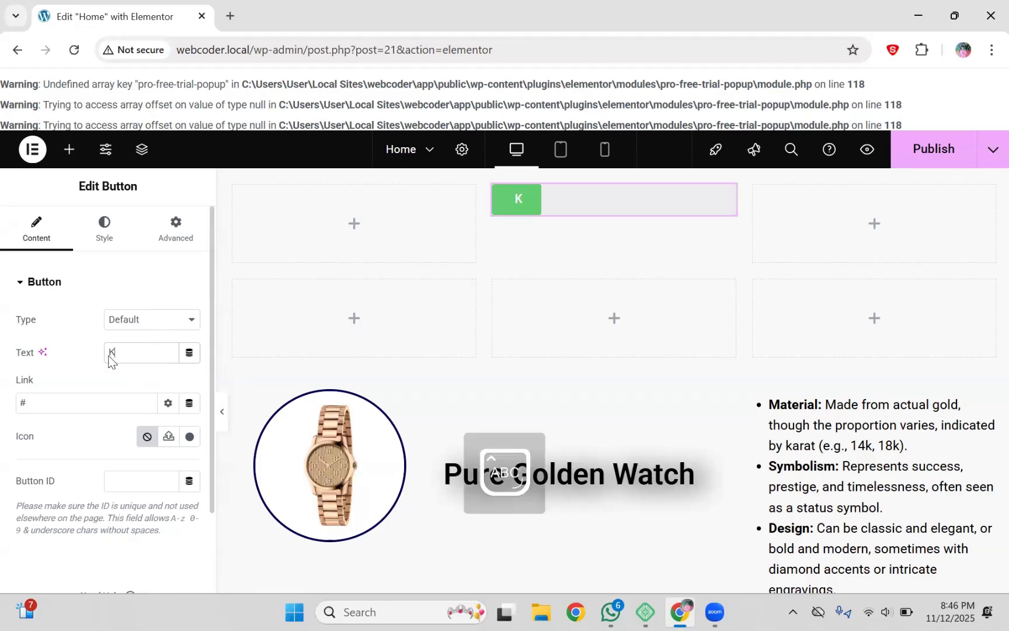
text(eep)
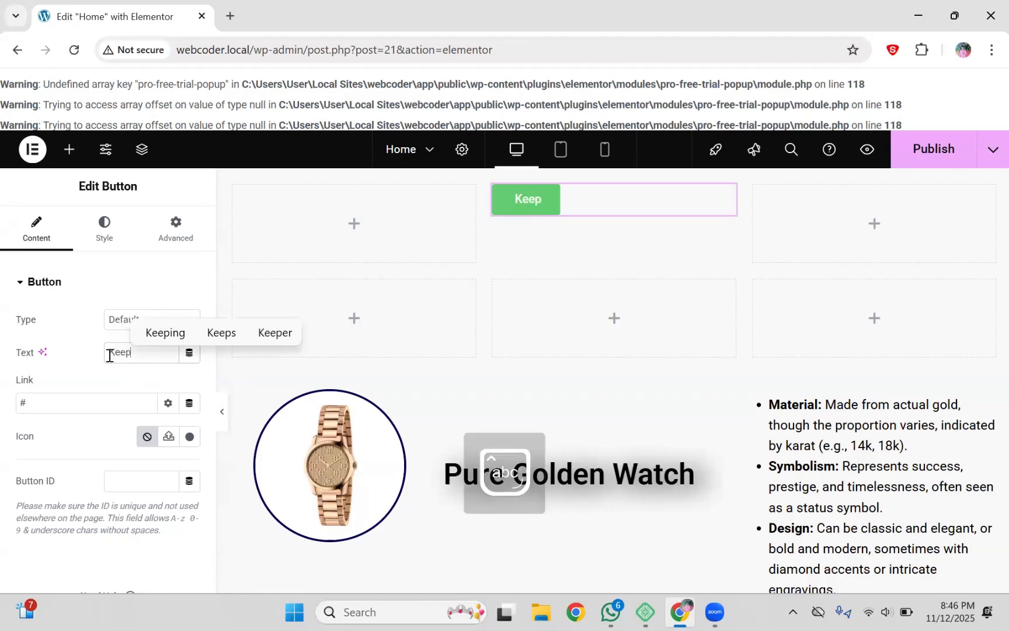
text( IN)
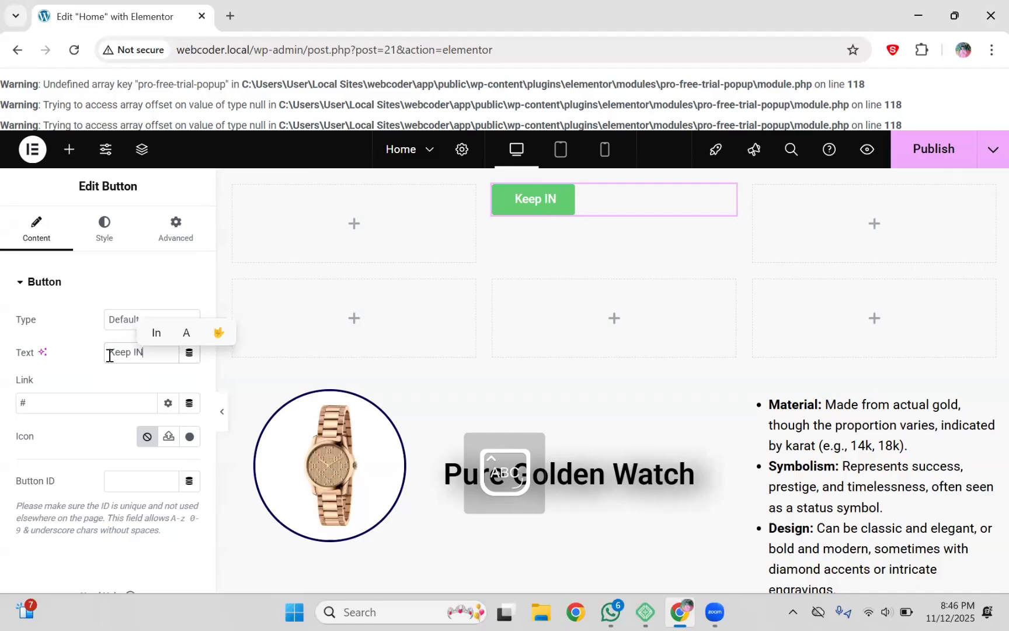
key(BackSpace)
text(n to)
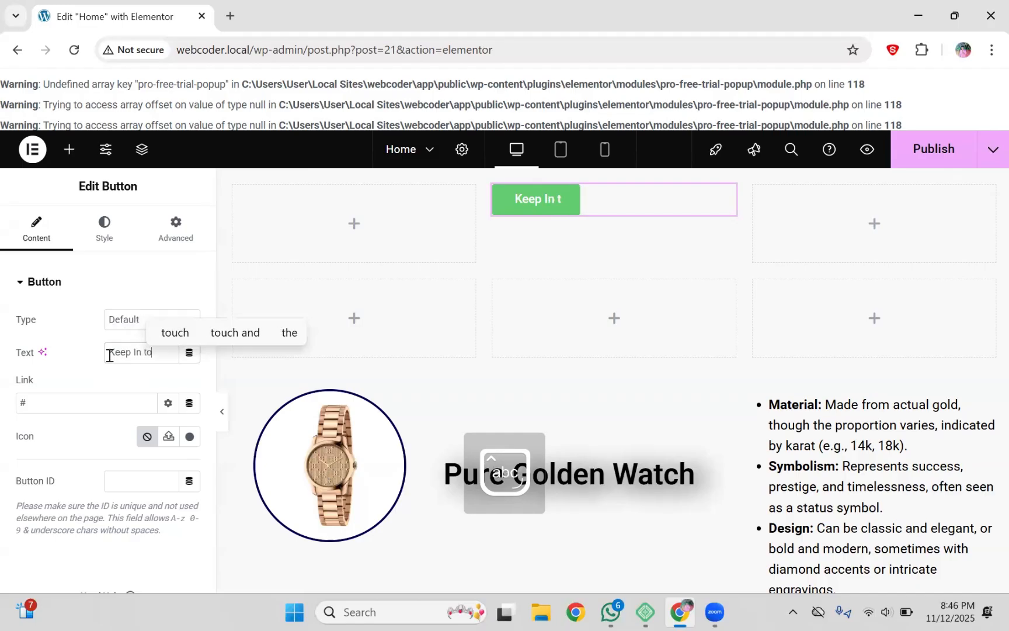
text(uch)
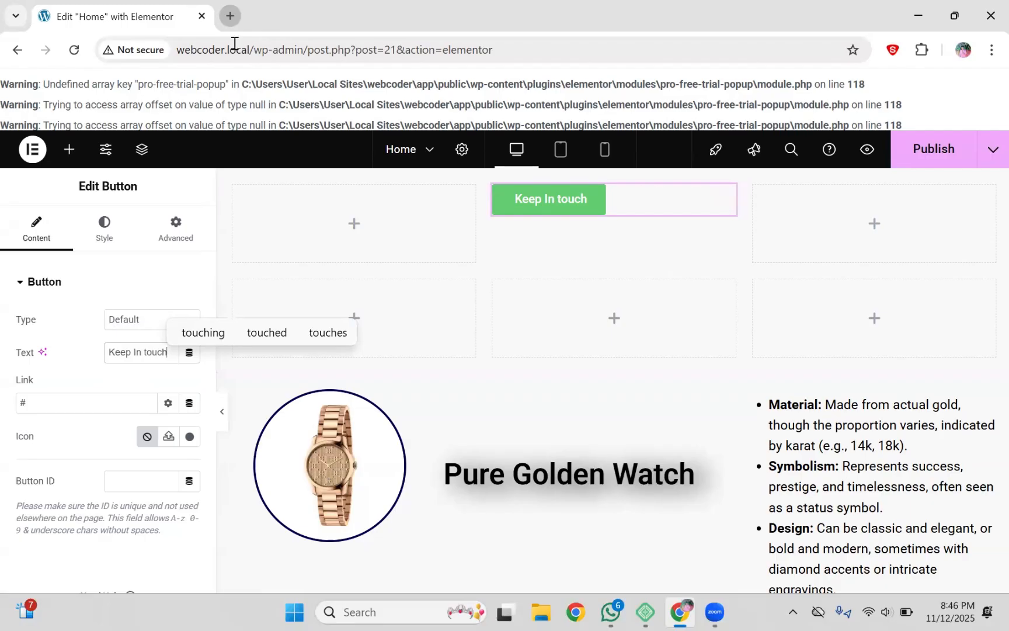
Step: Load the SRS Roofing website in a new browser tab by entering 'srs'
key(ctrl+t)
text(srs)
key(Return)
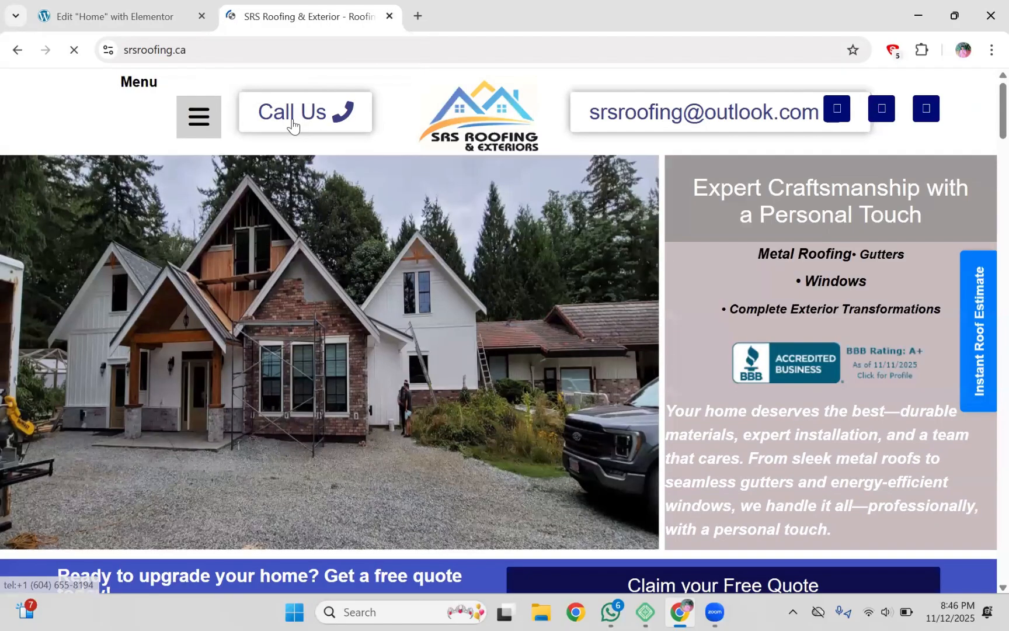
Step: Test the SRS site's Call Us phone link and dismiss the open-app prompts
click(293, 126)
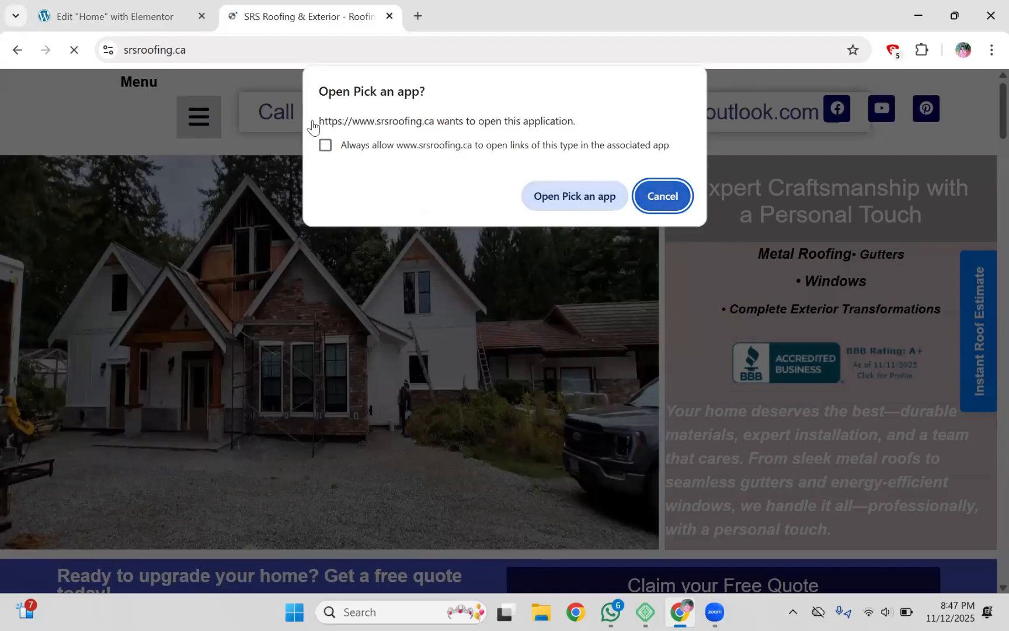
key(Escape)
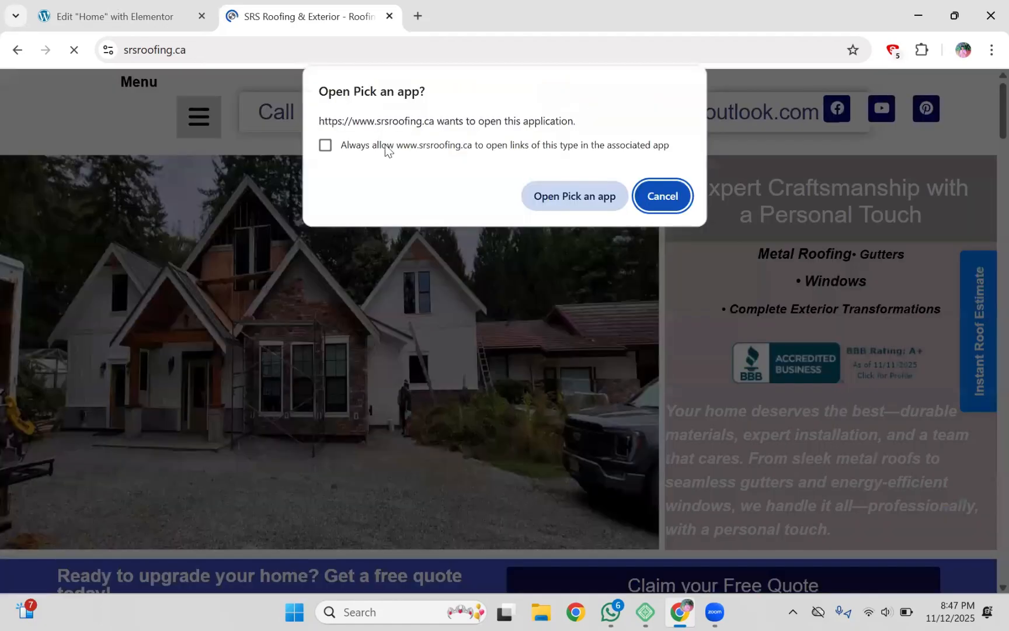
click(146, 16)
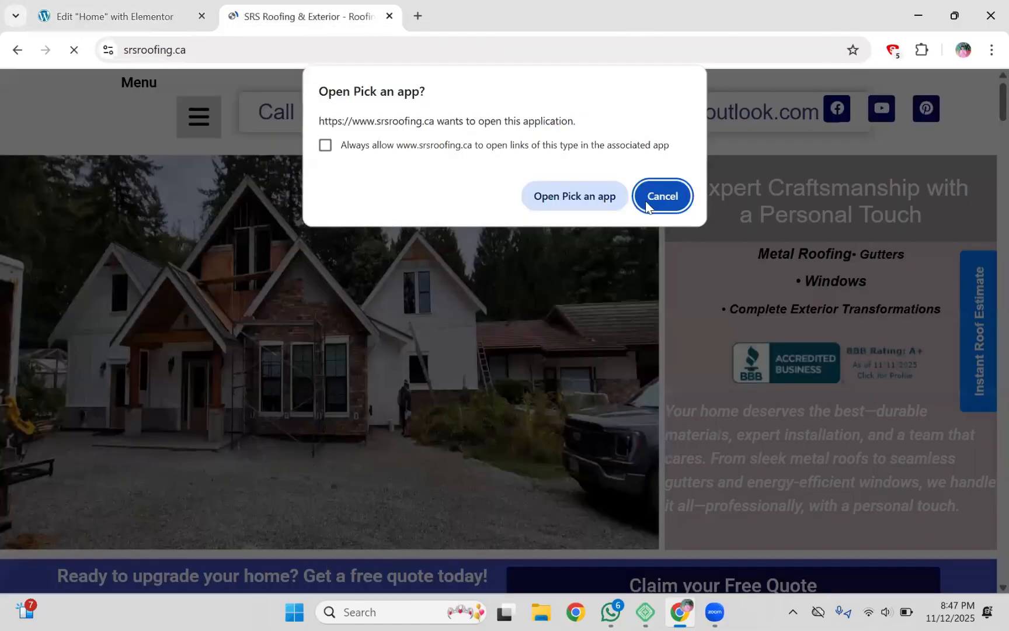
click(75, 51)
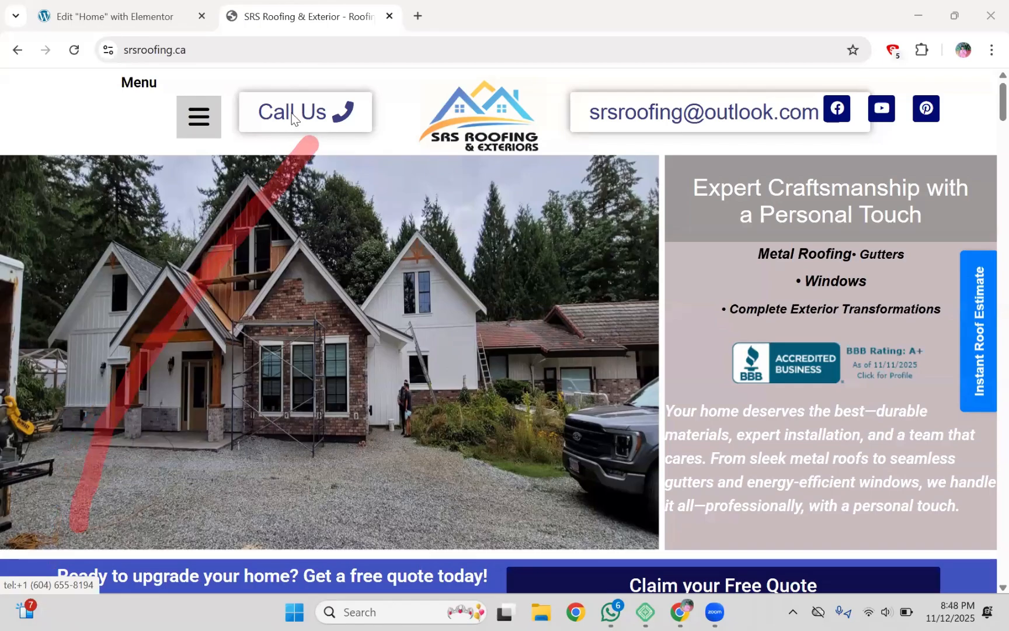
Step: Copy the Call Us link address, then select the # placeholder in the Elementor button's Link field
right_click(348, 266)
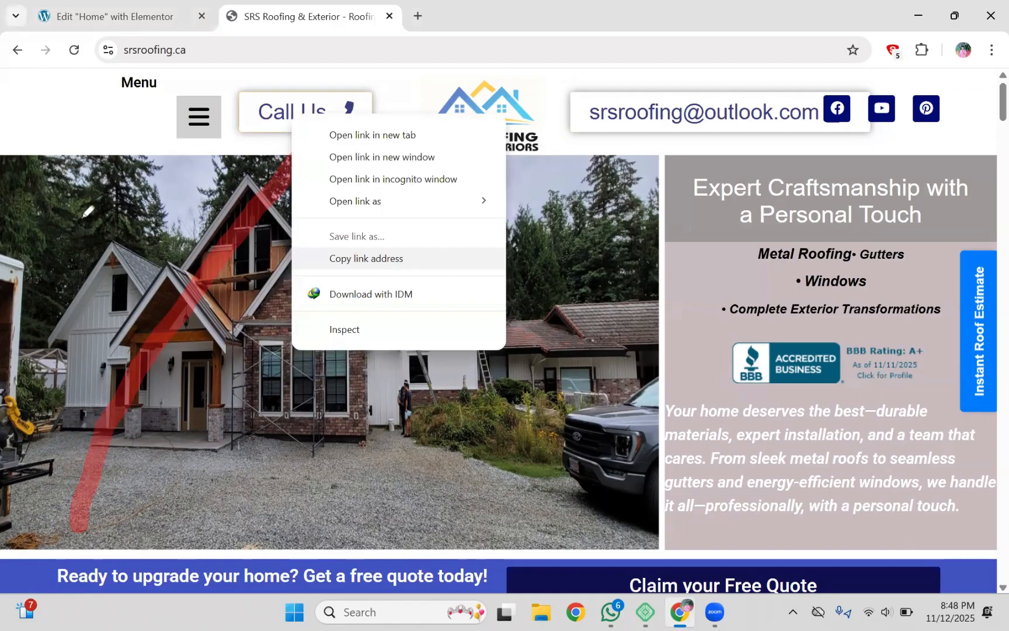
key(Escape)
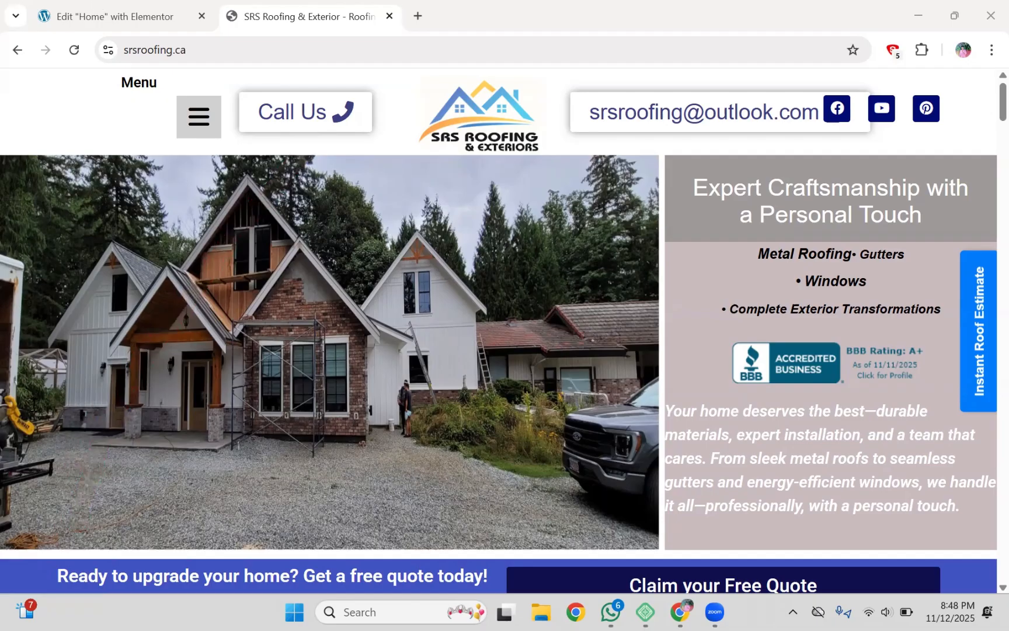
click(115, 17)
drag(30, 404, 25, 404)
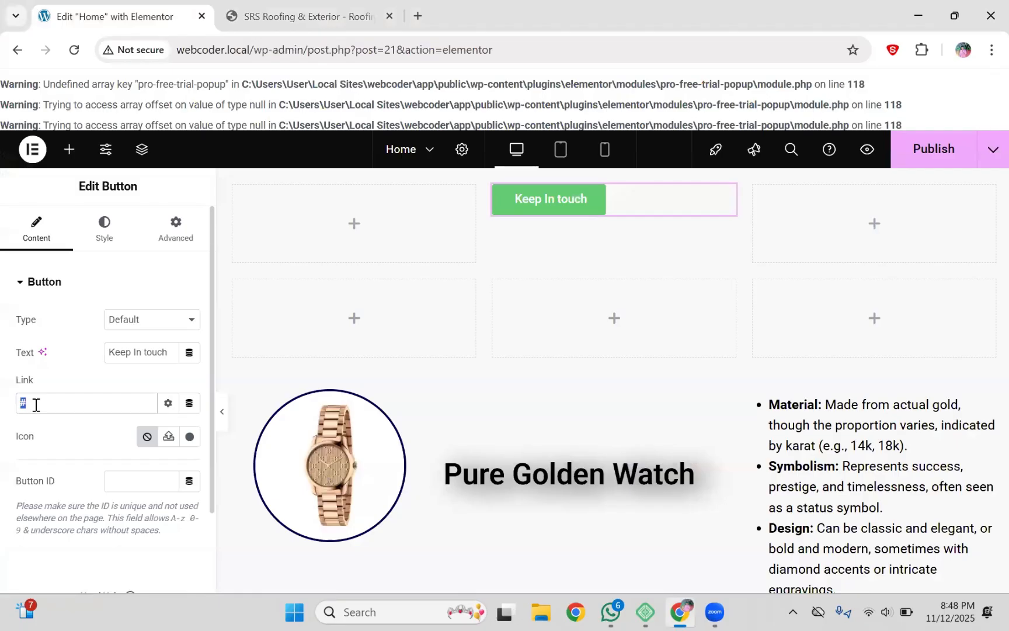
Step: Paste the copied tel: link over the # placeholder in the Link field and check the pasted value
key(ctrl+Tab)
key(ctrl+shift+Tab)
triple_click(117, 407)
click(118, 408)
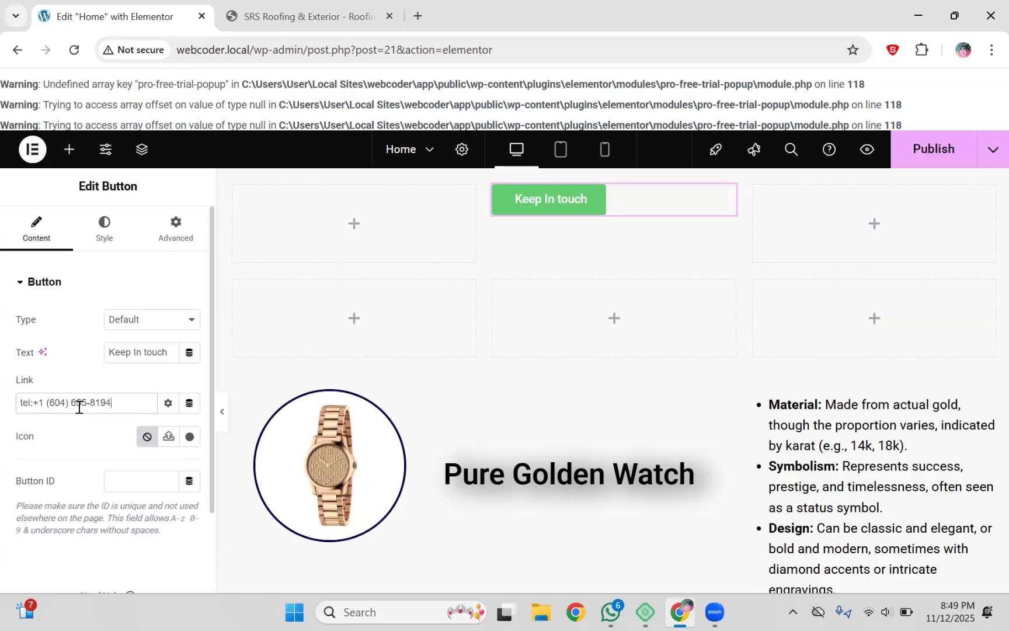
double_click(27, 403)
click(32, 403)
mouse_move(32, 402)
mouse_down()
mouse_move(116, 406)
mouse_move(35, 407)
mouse_up()
click(35, 408)
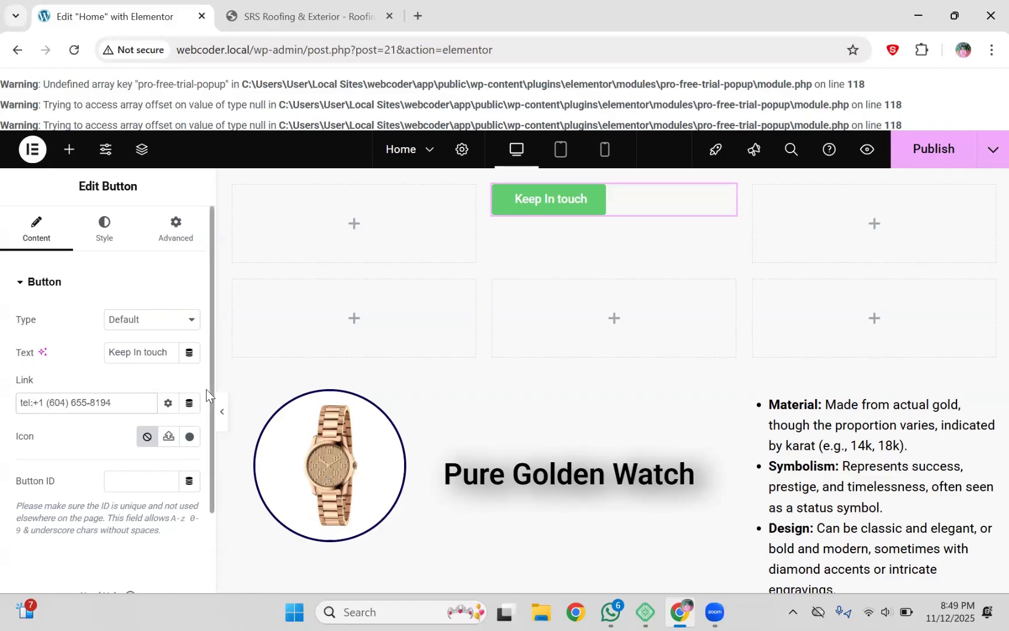
Step: Insert the Phone alt icon from the Icon Library, found by searching 'phon'
scroll(205, 389, down, 3)
scroll(216, 327, up, 3)
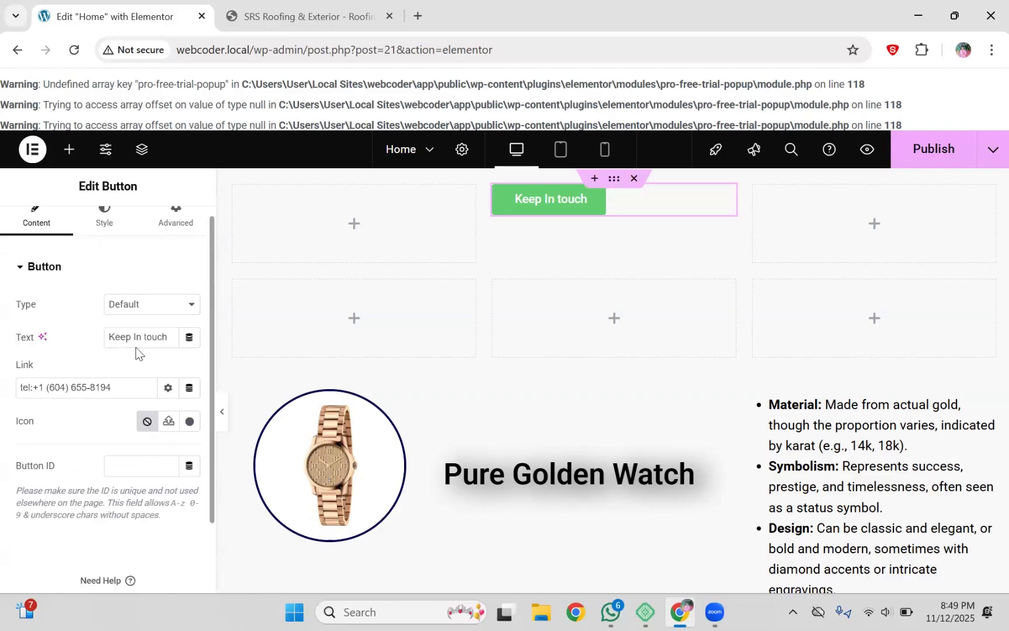
scroll(134, 349, down, 3)
scroll(147, 281, up, 3)
scroll(100, 321, down, 3)
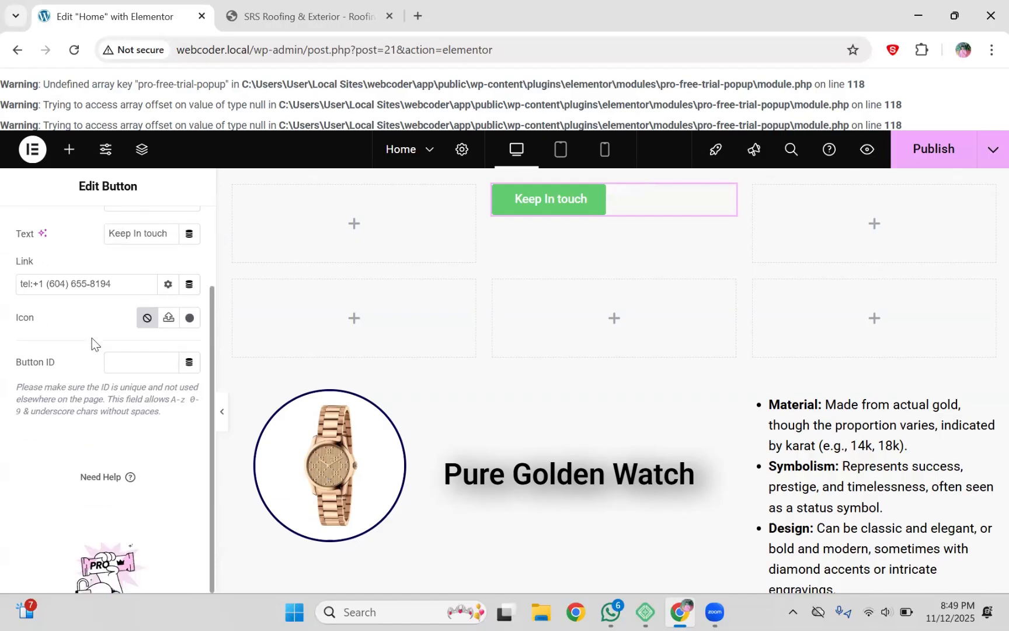
scroll(147, 327, up, 2)
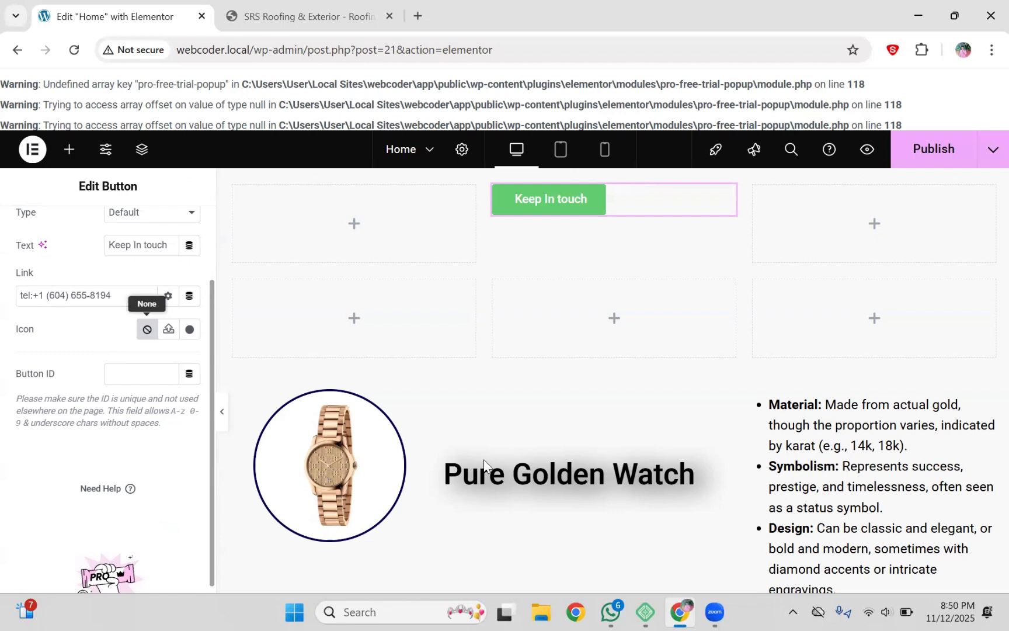
scroll(156, 332, down, 1)
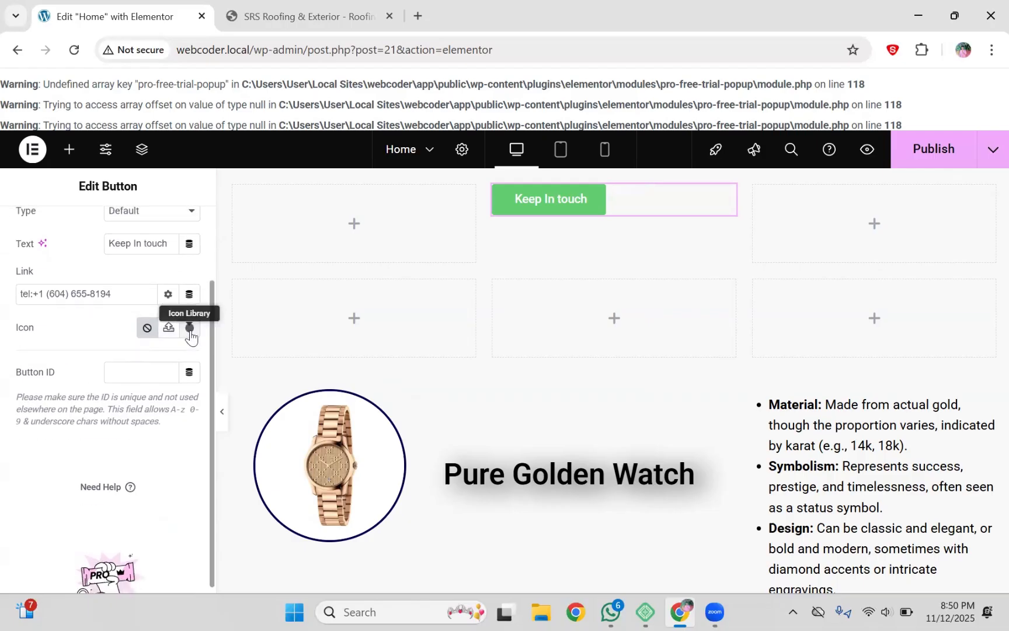
click(190, 330)
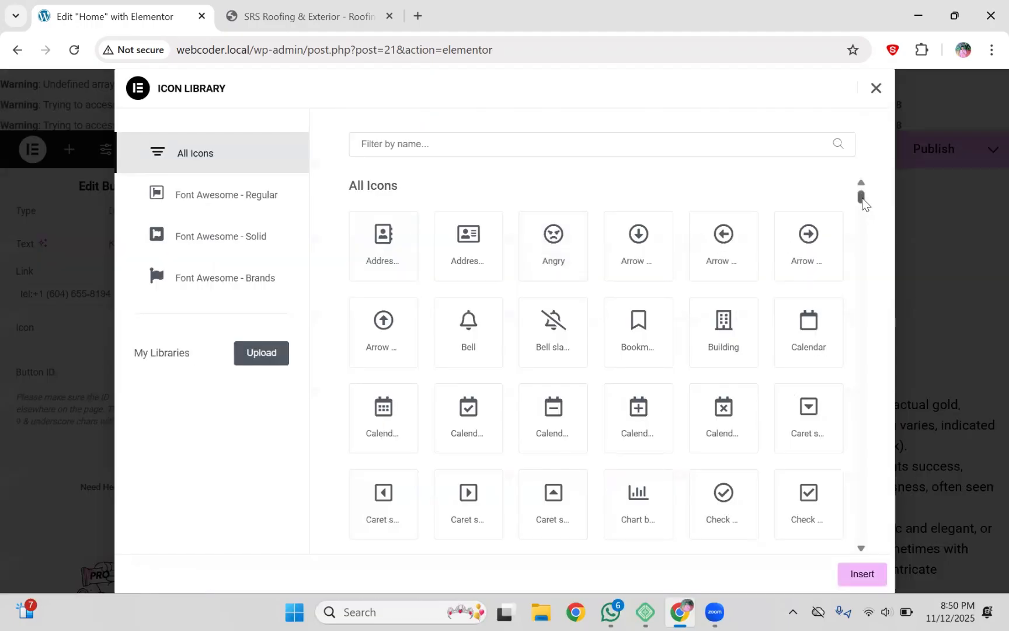
scroll(863, 202, down, 7)
click(627, 136)
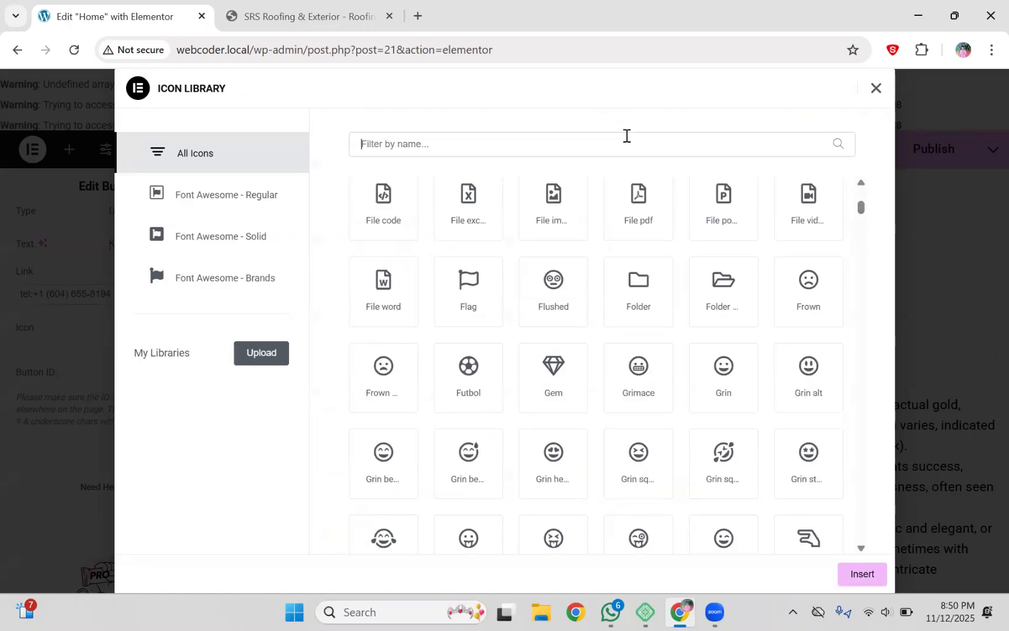
text(phon)
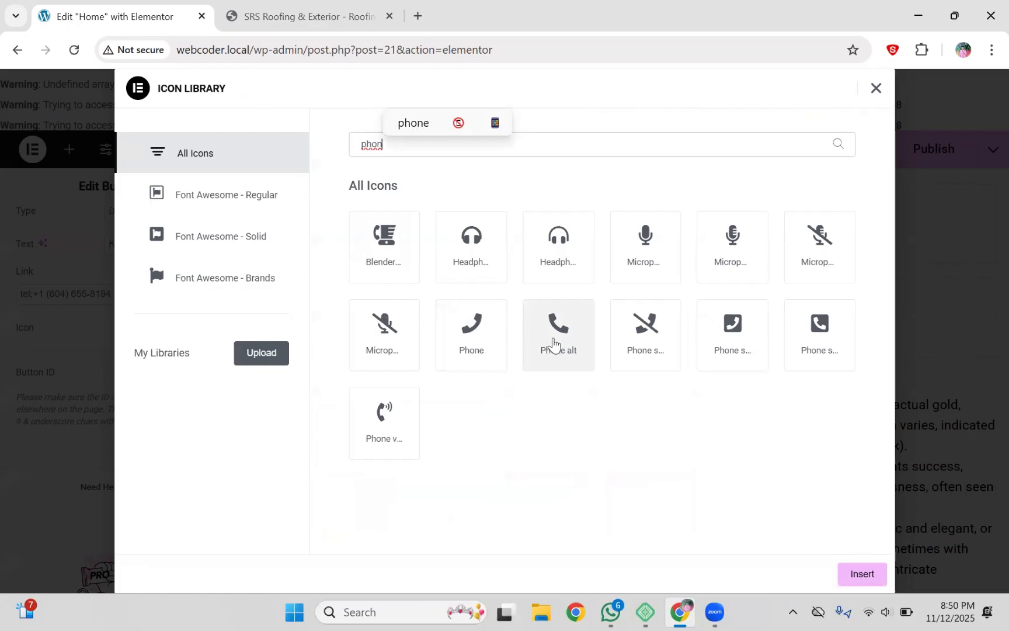
click(554, 344)
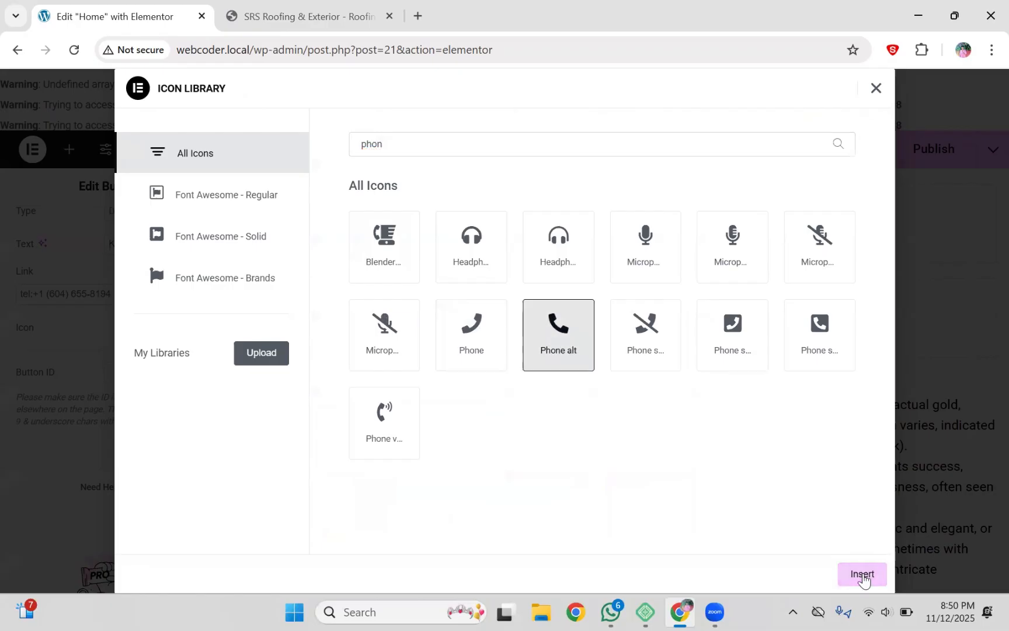
click(863, 574)
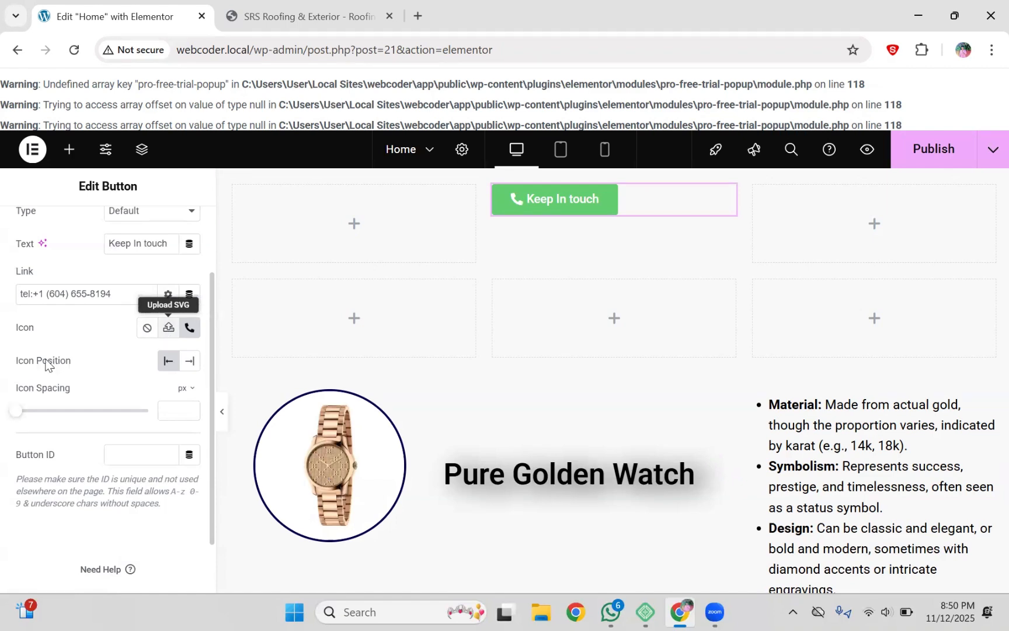
Step: Set the icon position to Start and the icon spacing to 14 px
click(188, 362)
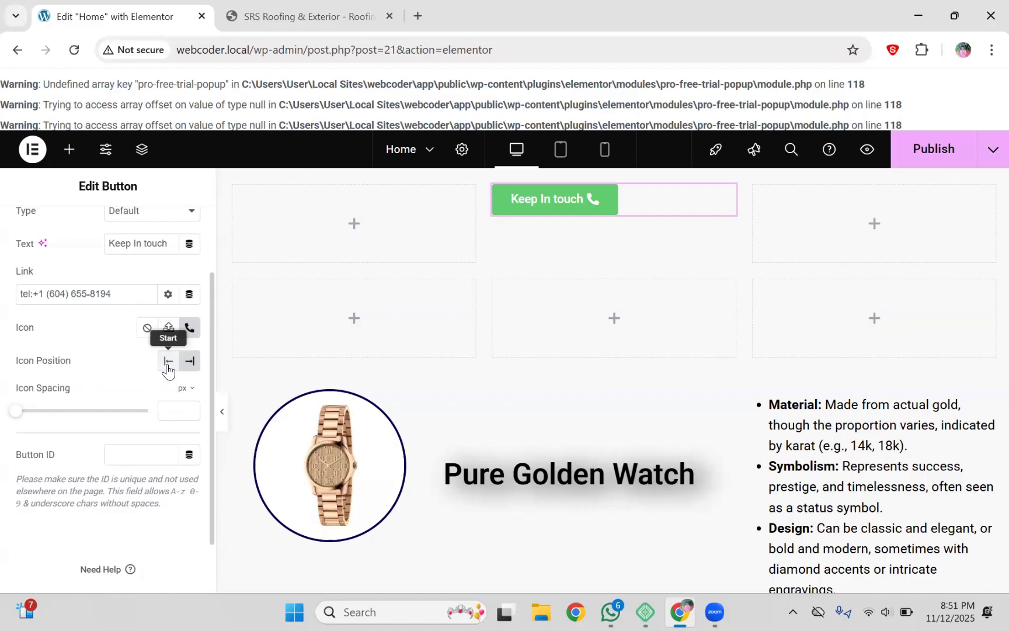
click(168, 362)
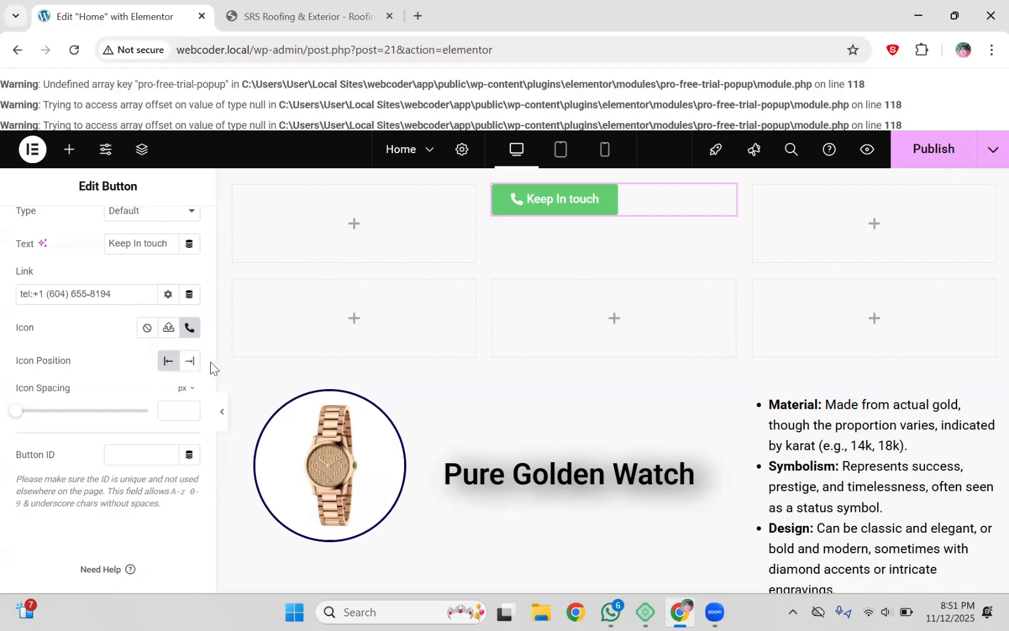
scroll(114, 391, down, 1)
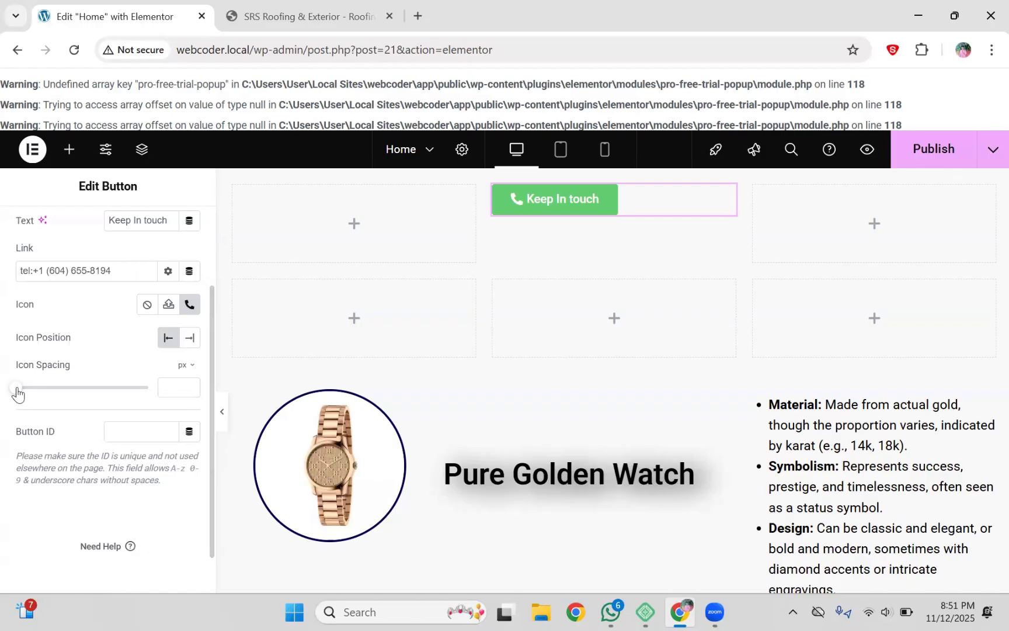
drag(17, 394, 54, 390)
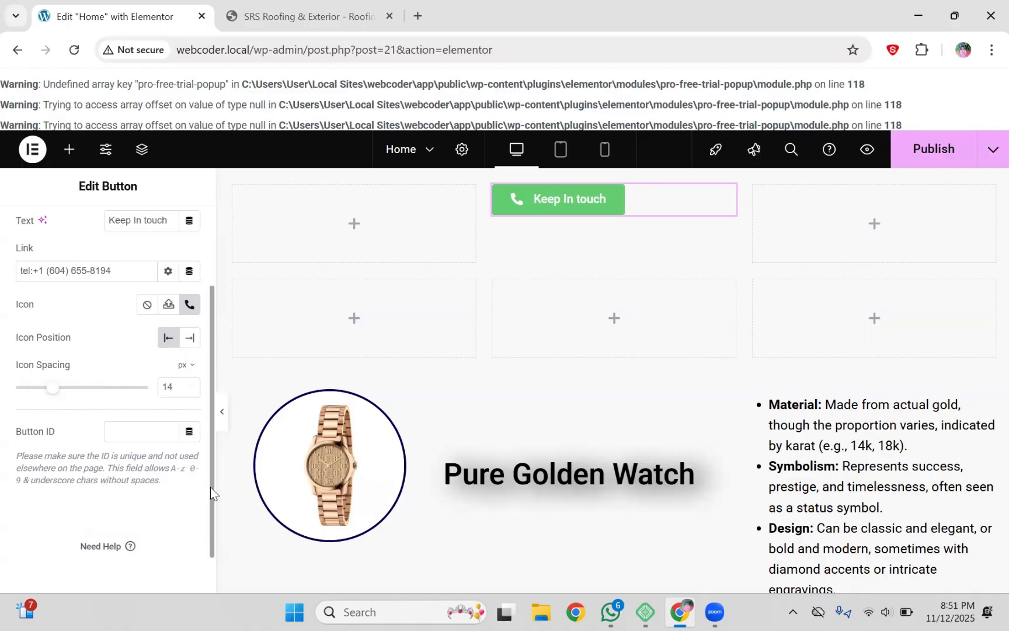
drag(210, 487, 211, 403)
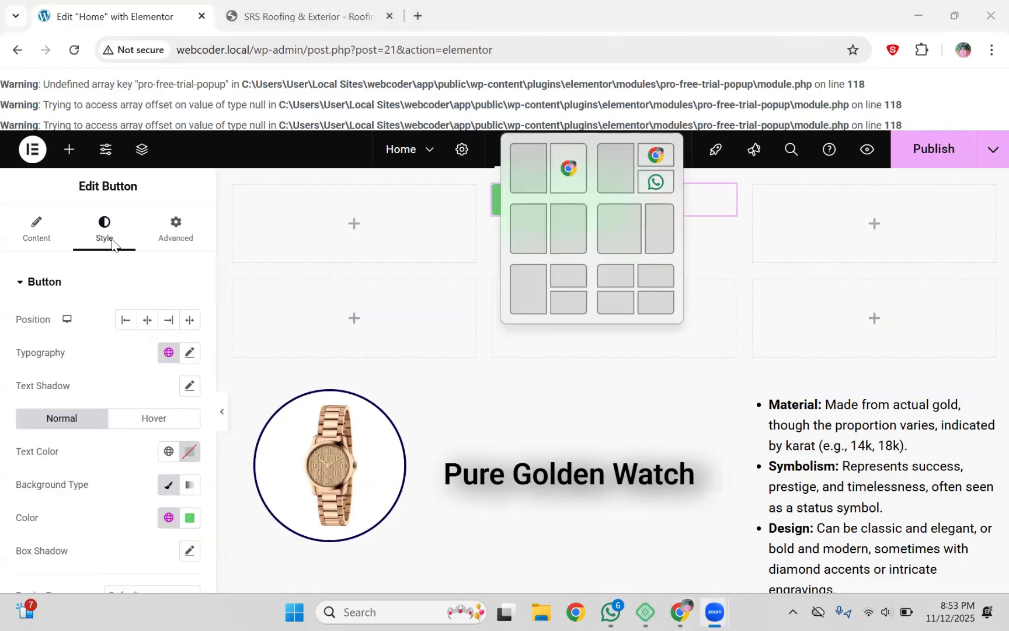
Step: Switch to the SRS Roofing & Exterior tab to view its Call Us button
click(295, 20)
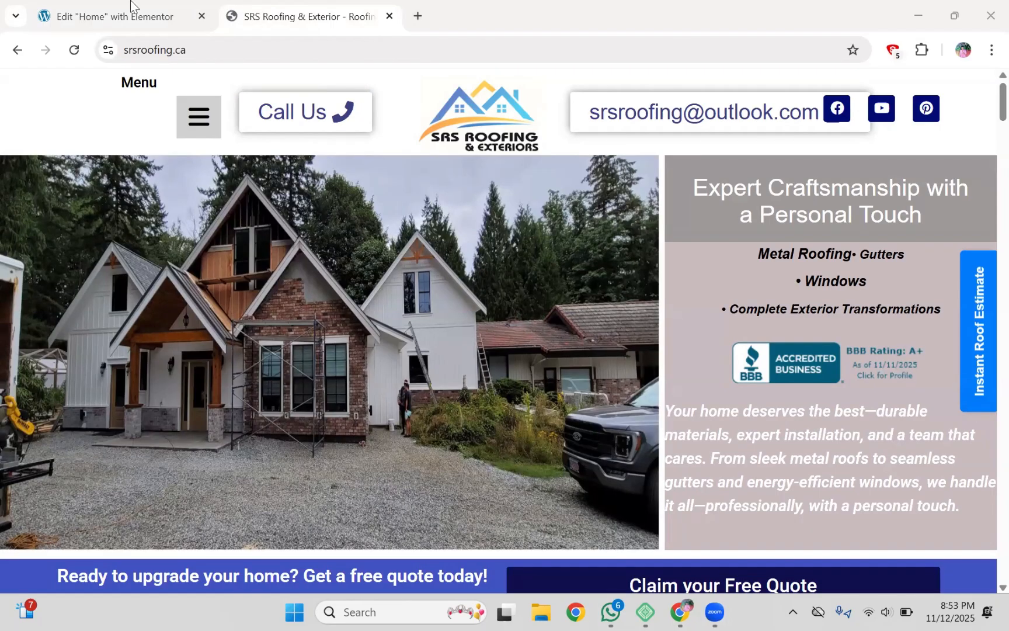
Step: Return to the Edit 'Home' with Elementor tab with Ctrl+Tab
key(ctrl+Tab)
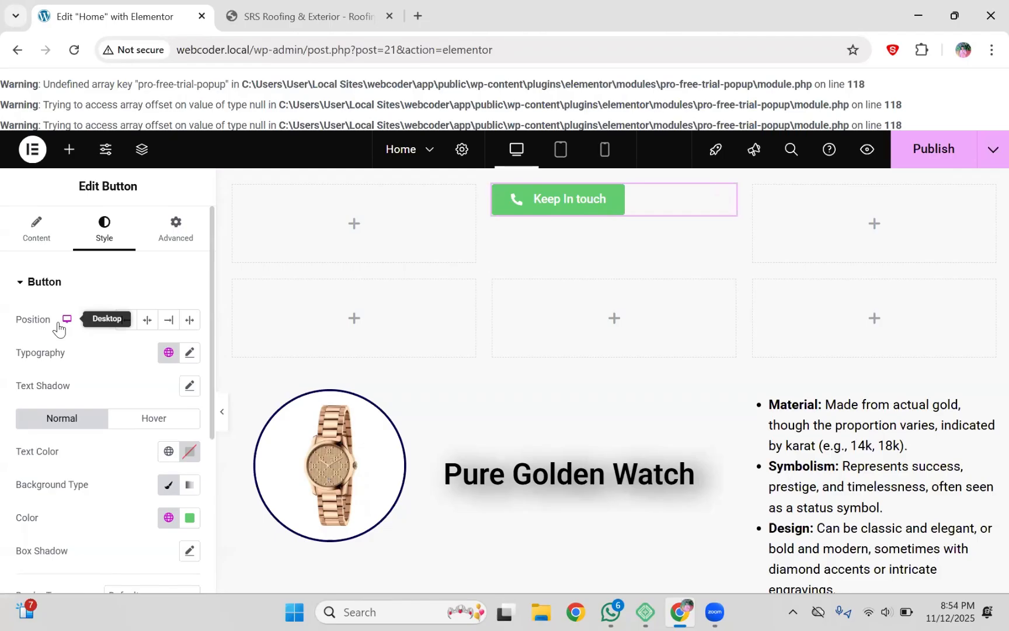
Step: Try Center and Stretch positions and widen the button's column by dragging the column borders
click(148, 320)
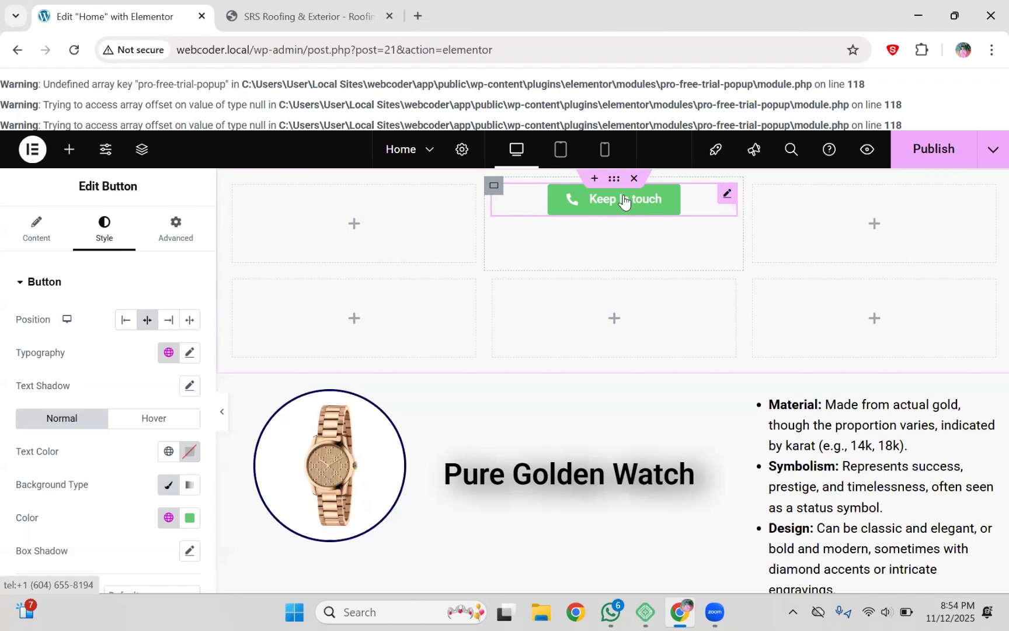
click(195, 324)
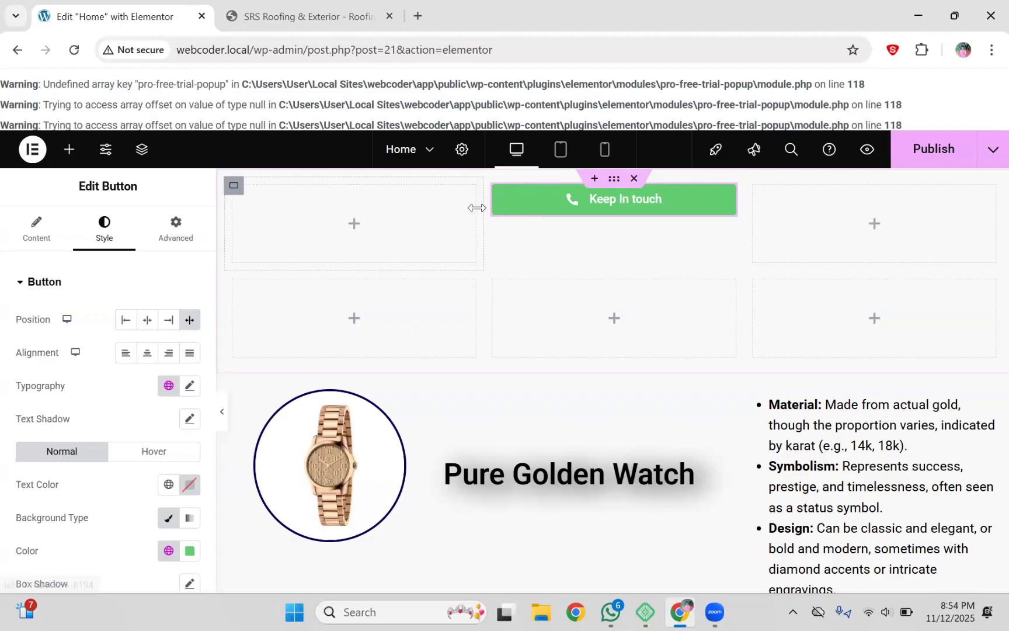
drag(477, 208, 352, 209)
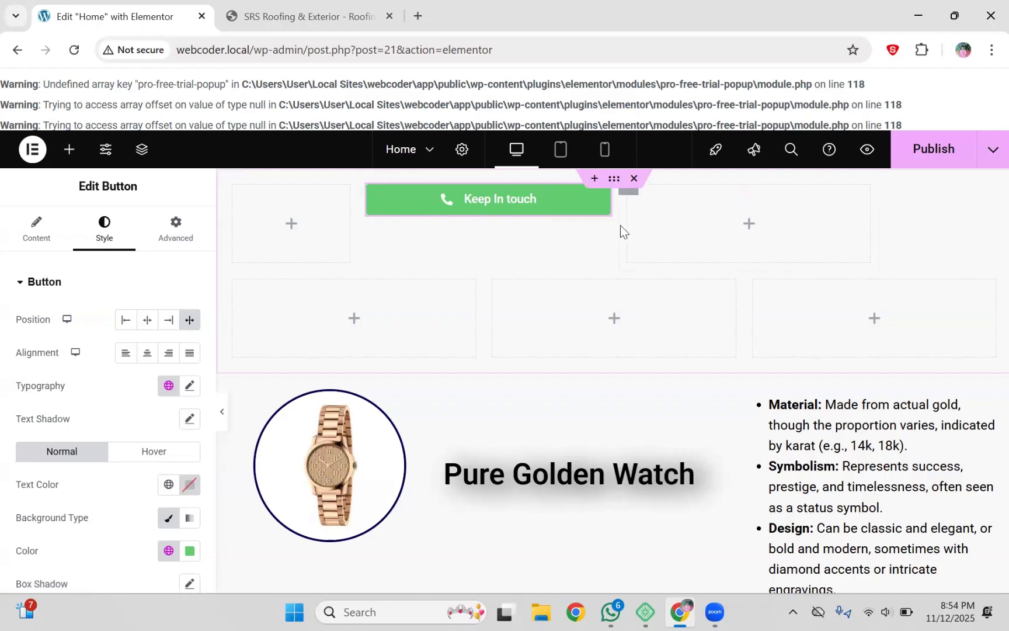
drag(624, 230, 945, 234)
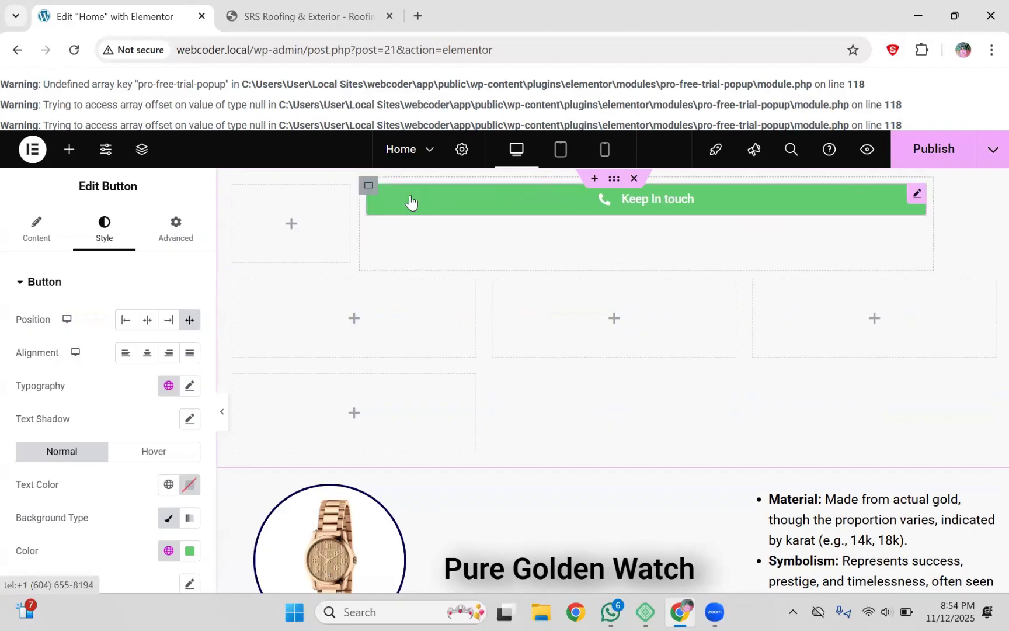
Step: Compare Right, Left and Stretch positions, finally setting the button's Position to Center
click(148, 320)
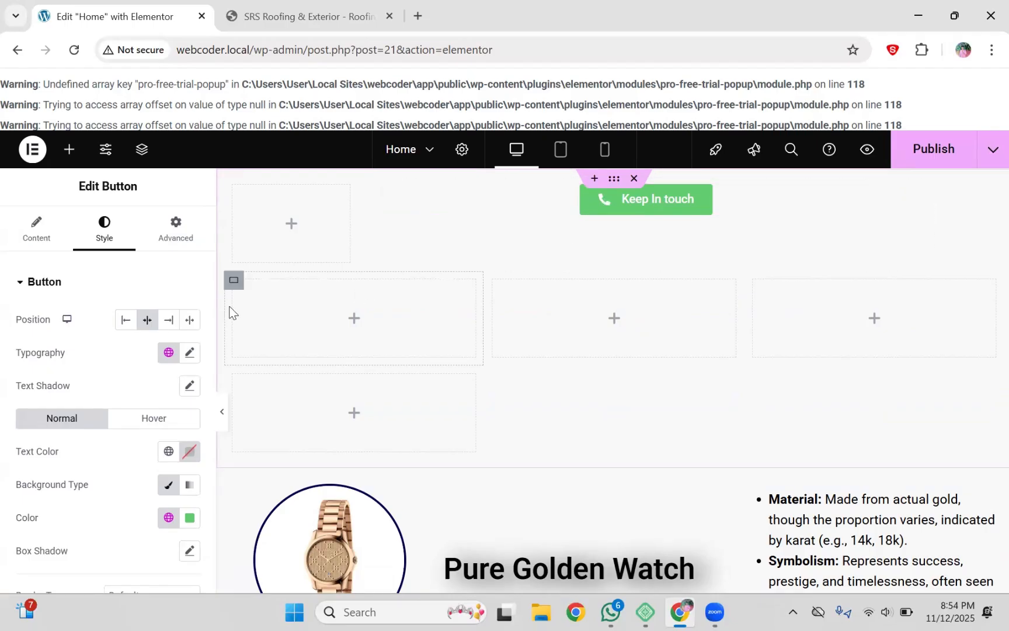
click(170, 327)
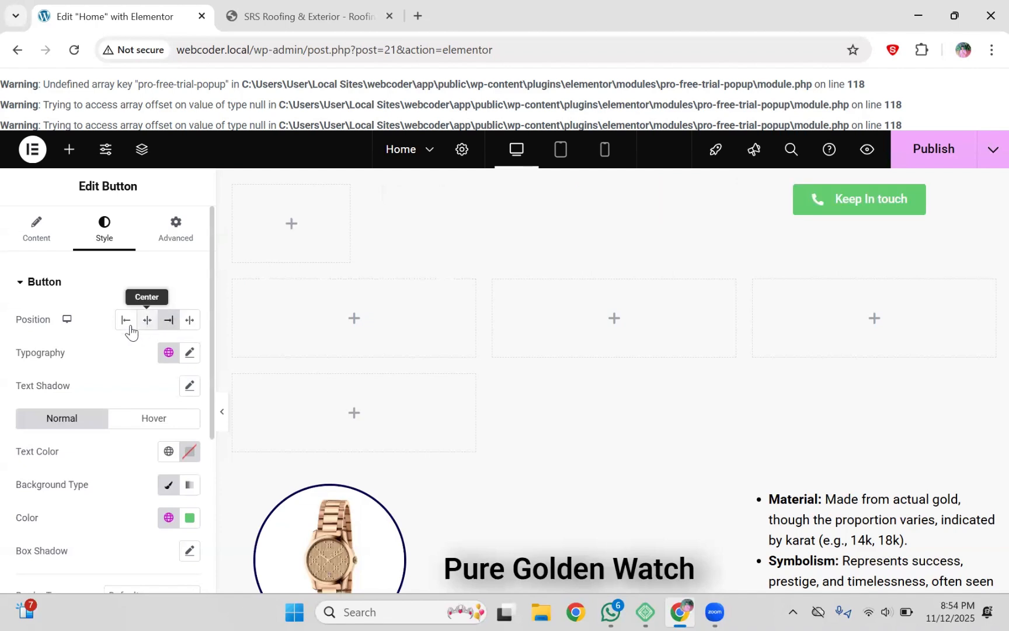
click(143, 321)
click(126, 320)
click(189, 320)
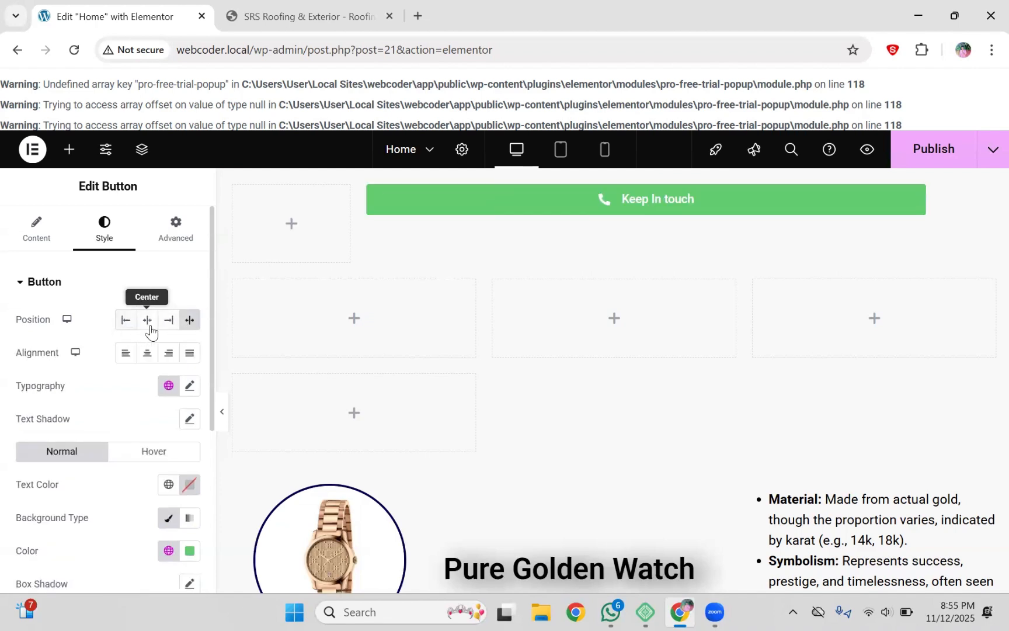
click(149, 322)
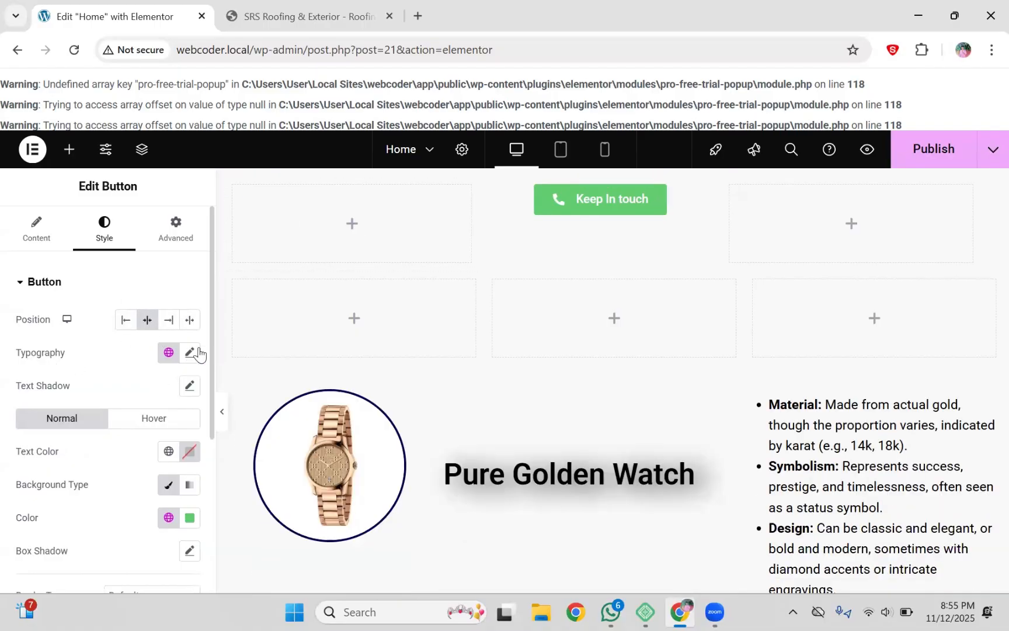
Step: Set the button's Typography font family to Saira Stencil One
click(190, 353)
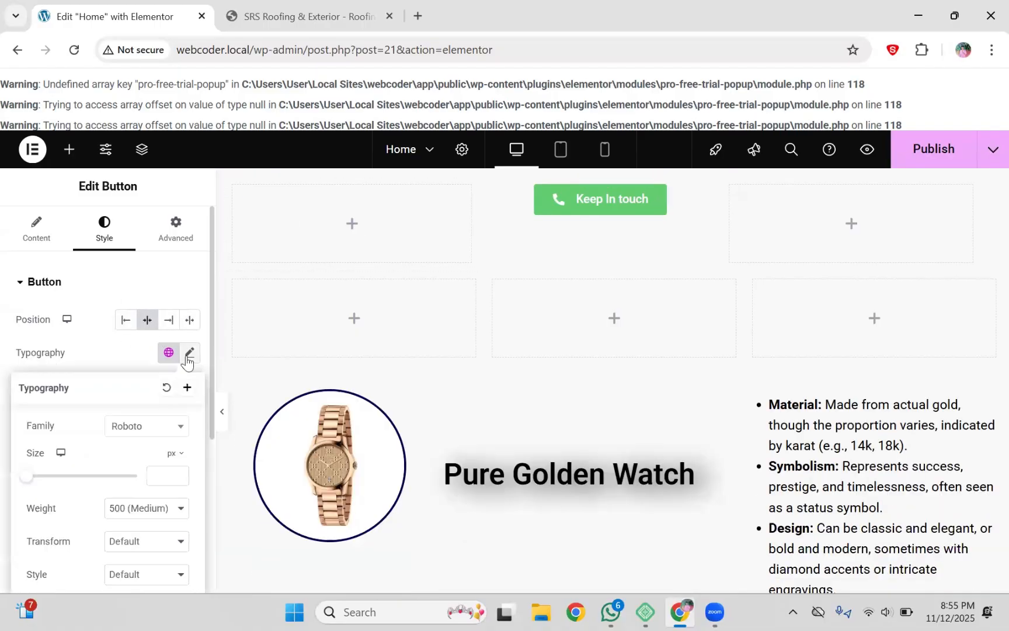
click(146, 430)
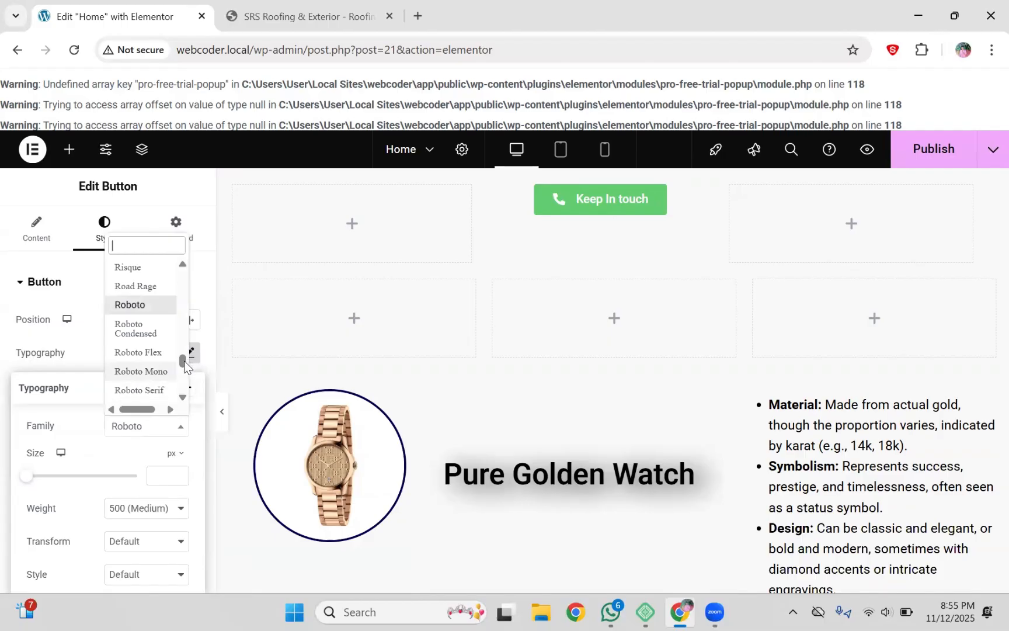
drag(184, 361, 184, 366)
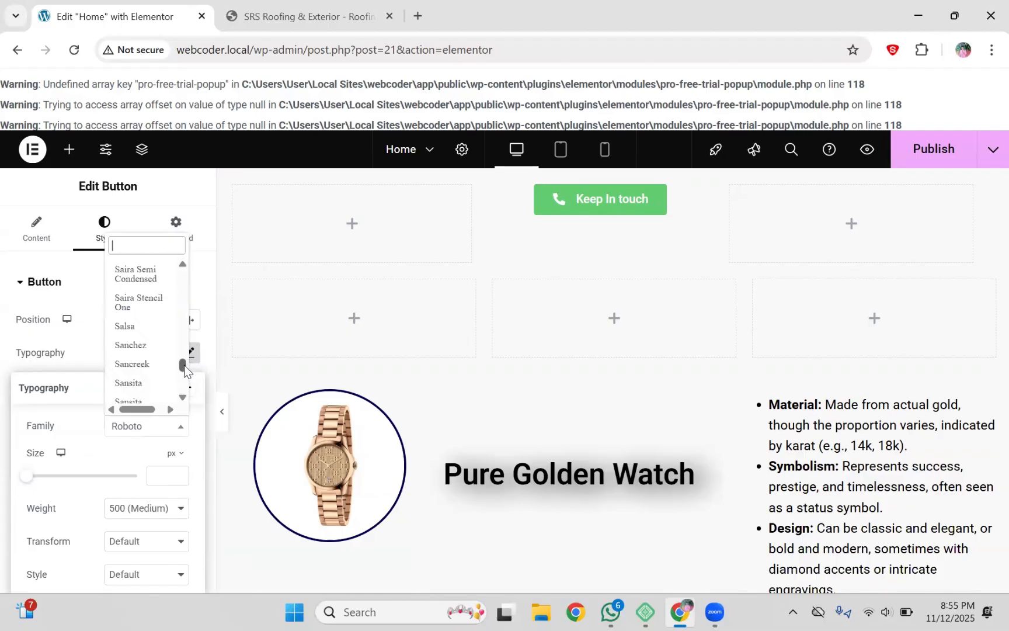
click(151, 320)
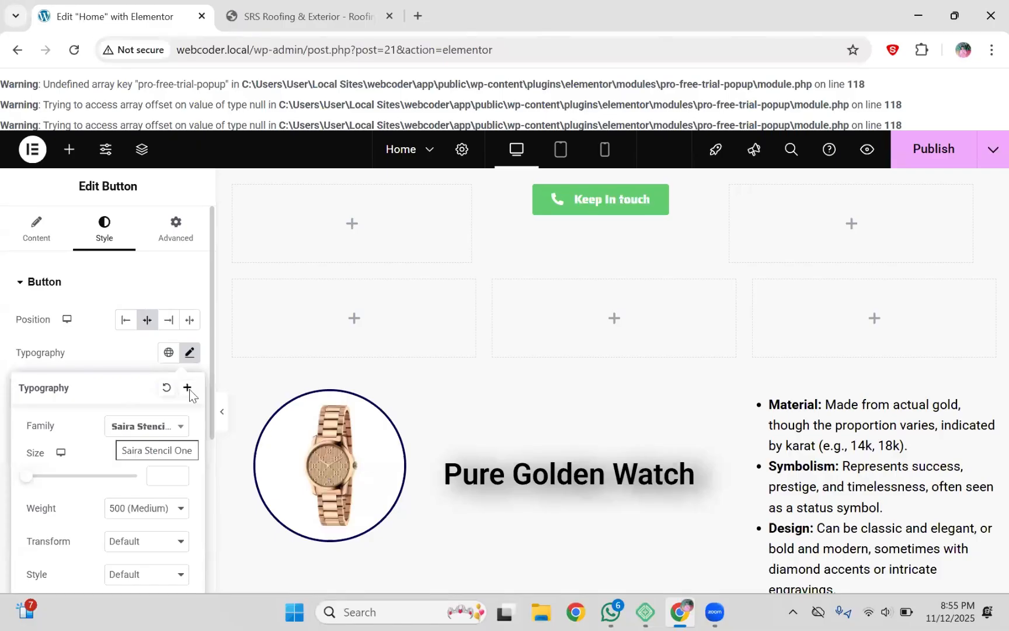
click(193, 357)
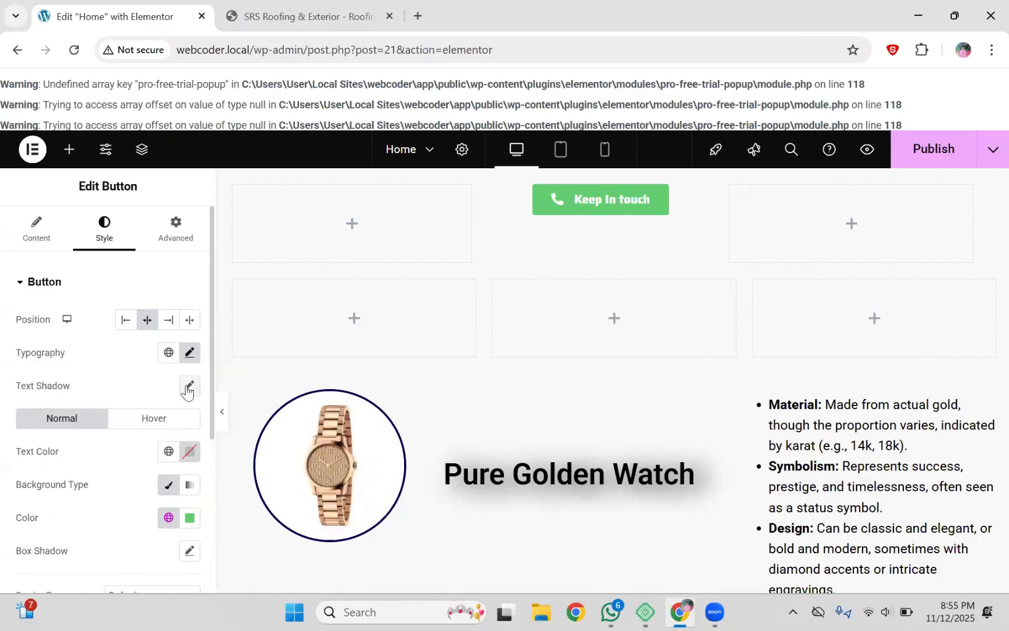
Step: Glance at the SRS Roofing tab for reference, then return to the page editor
click(348, 6)
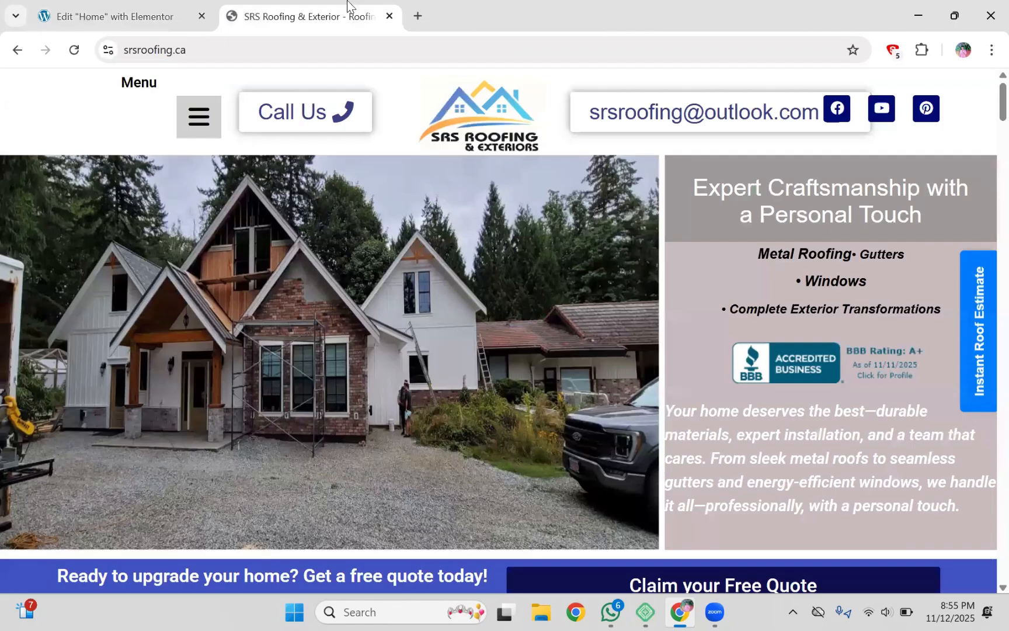
click(140, 8)
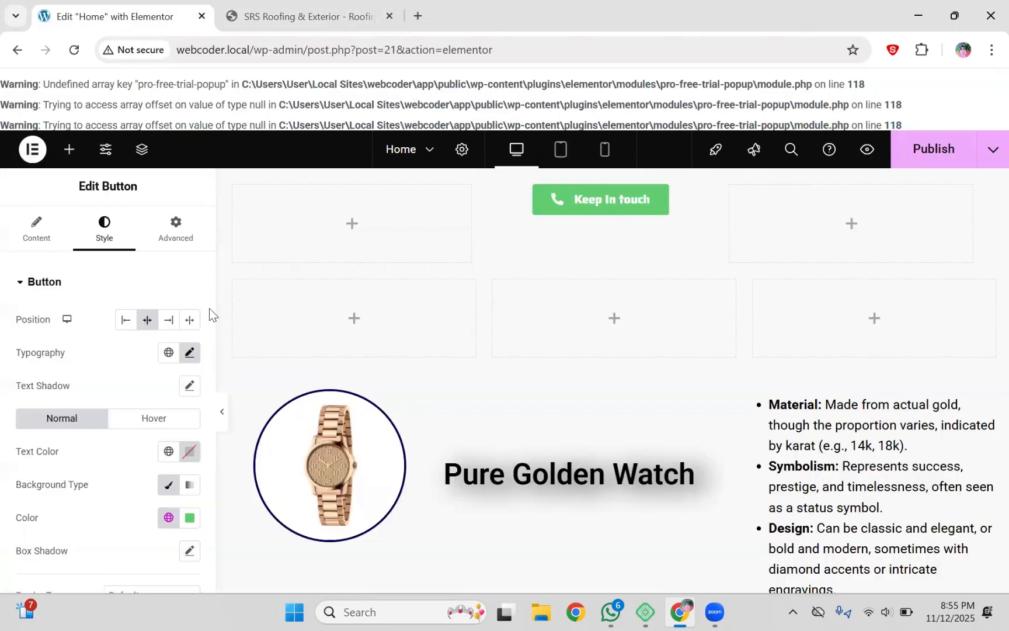
drag(210, 310, 209, 366)
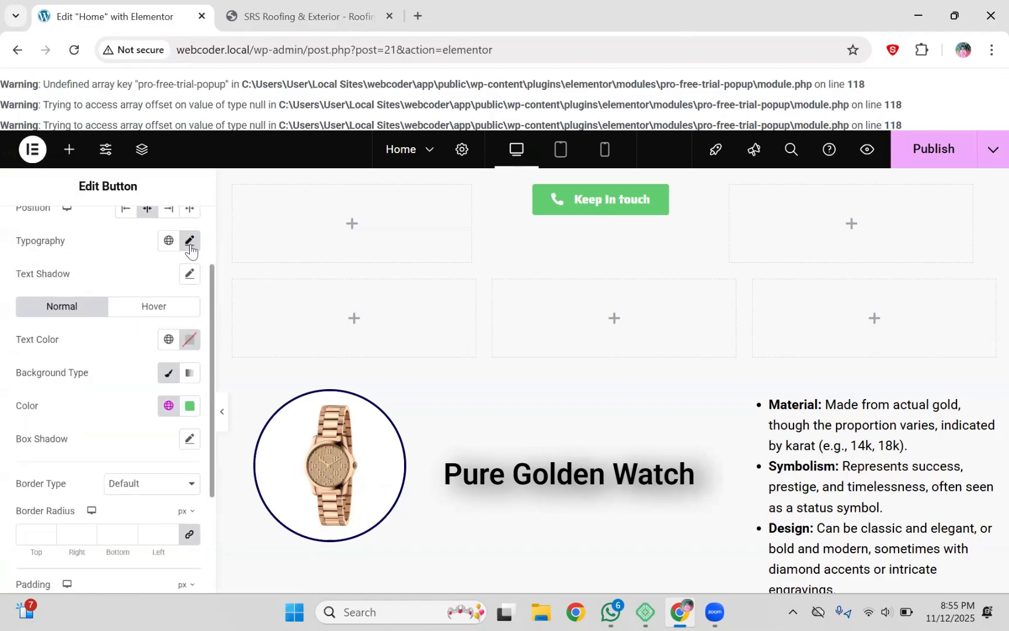
Step: Adjust the Keep In touch text shadow's blur and colour opacity
click(189, 273)
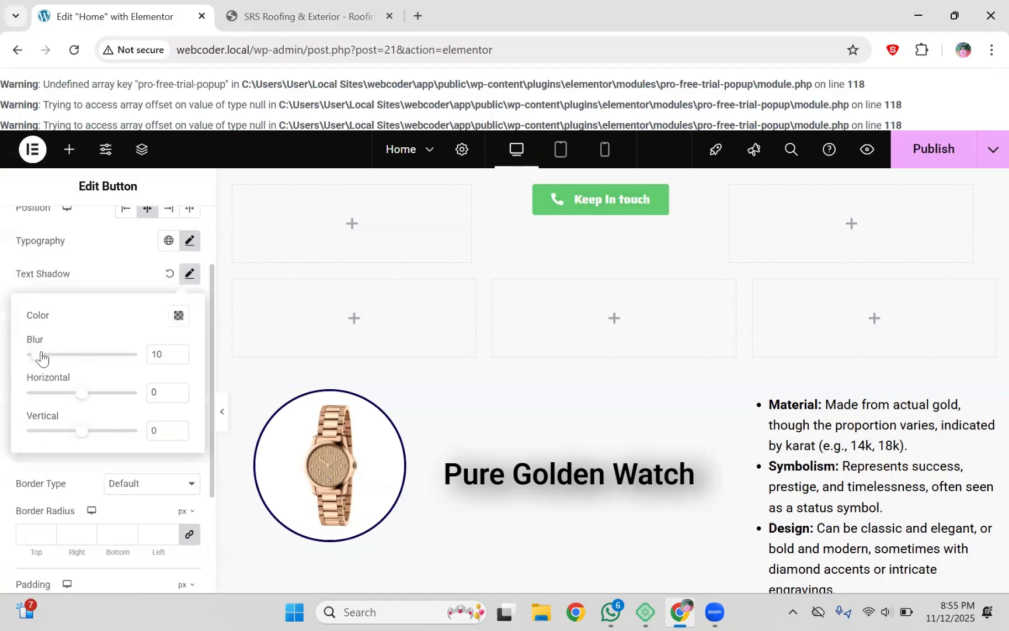
drag(38, 356, 155, 345)
click(182, 318)
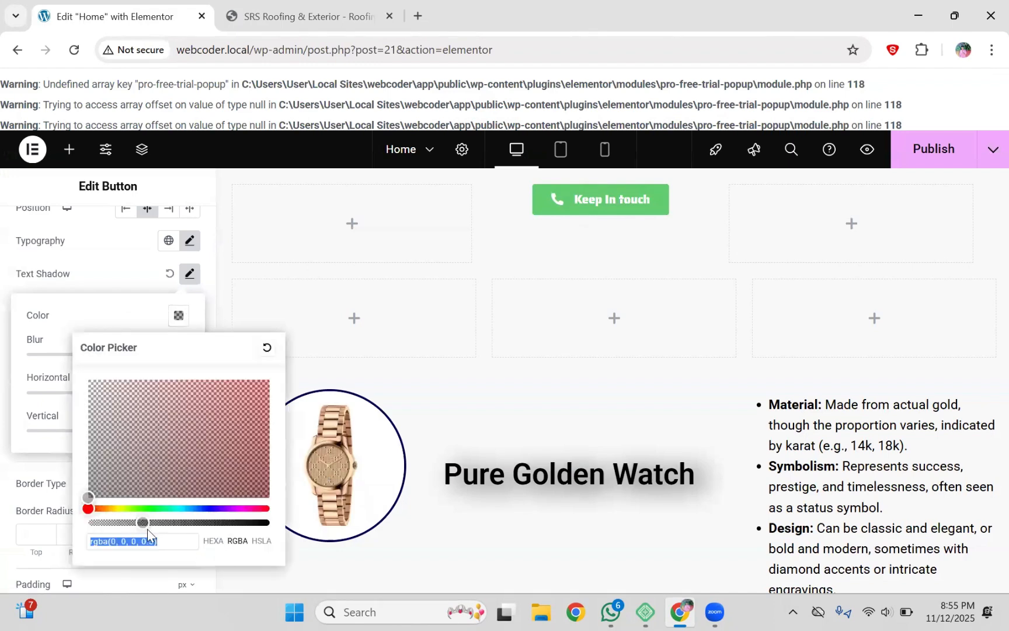
click(141, 522)
drag(140, 521, 281, 517)
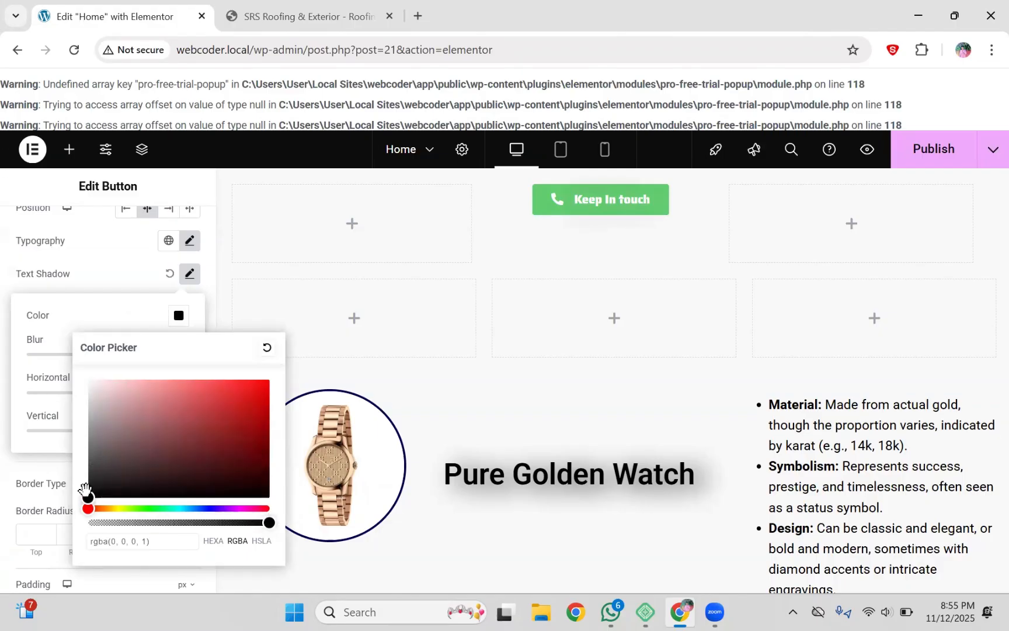
drag(88, 488, 85, 535)
click(84, 279)
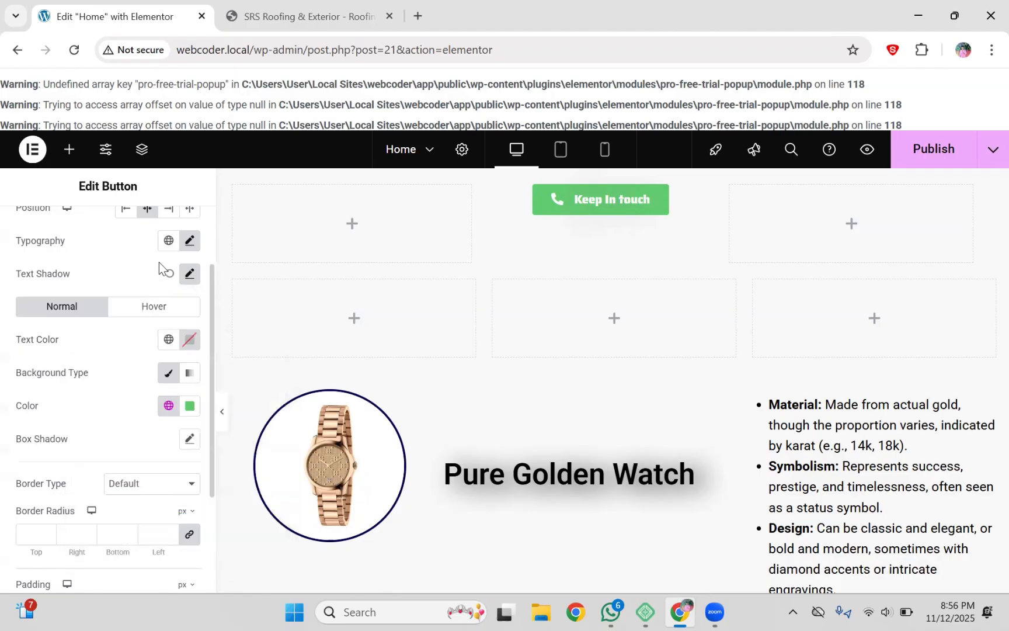
Step: Set the text shadow to blur 6, horizontal offset -2 and vertical offset -3
click(189, 274)
drag(81, 393, 89, 392)
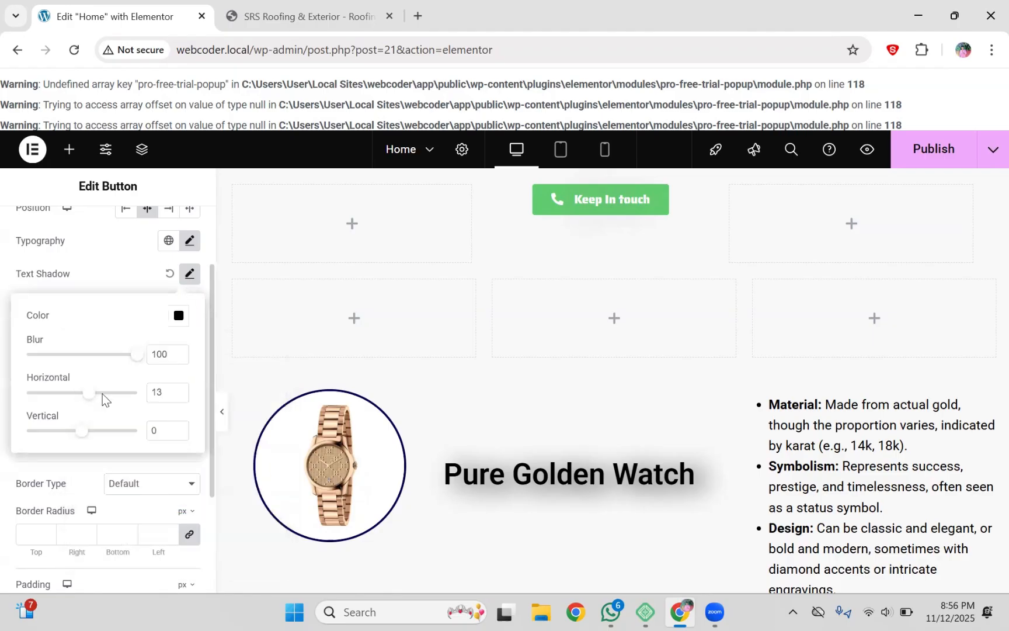
click(136, 392)
click(90, 394)
click(66, 394)
drag(136, 355, 32, 355)
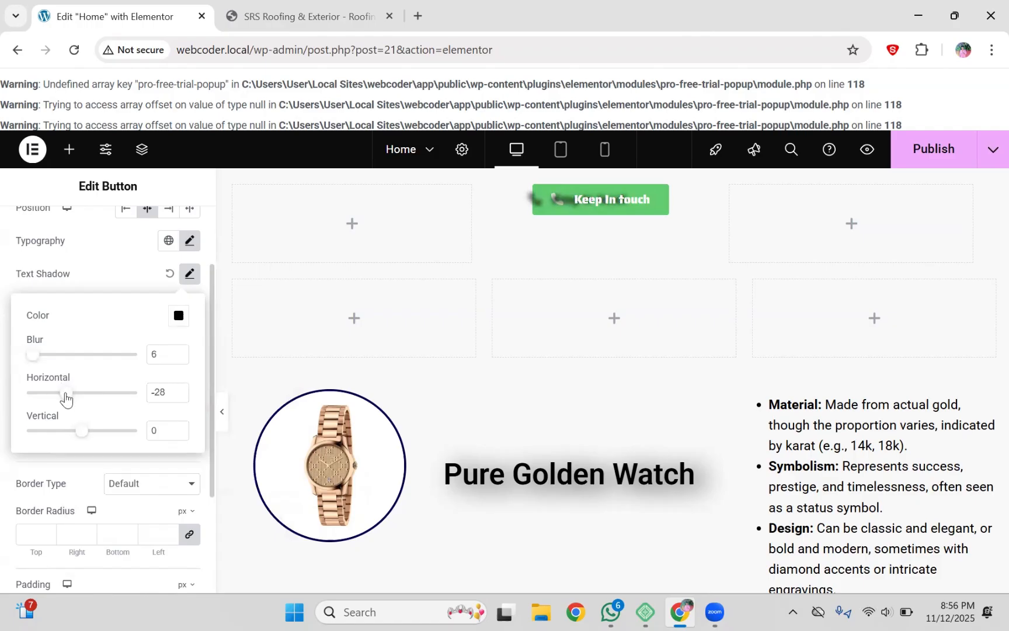
drag(65, 398, 81, 401)
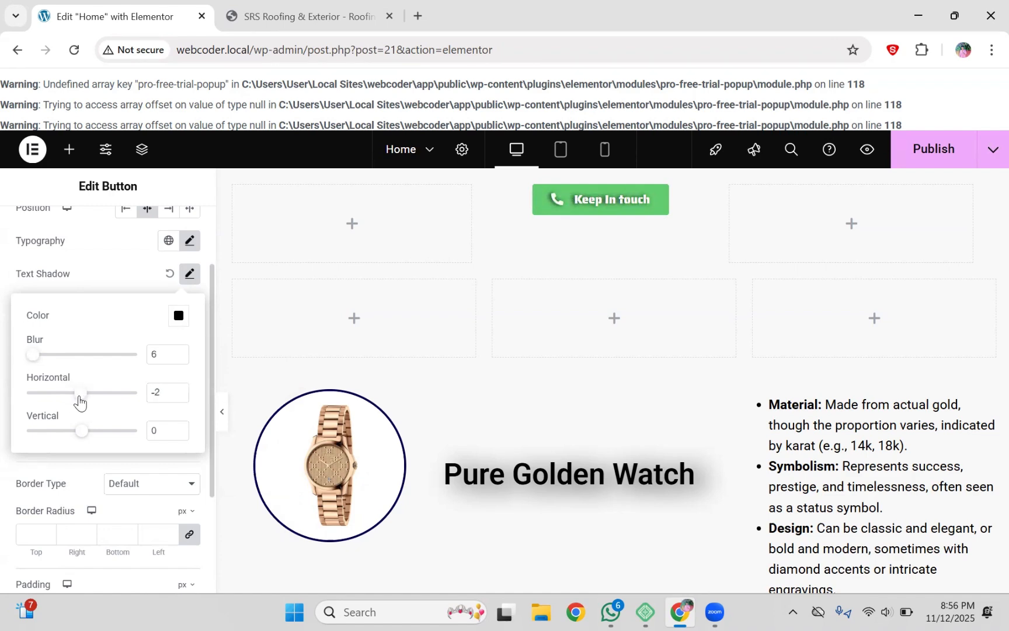
drag(75, 437, 80, 441)
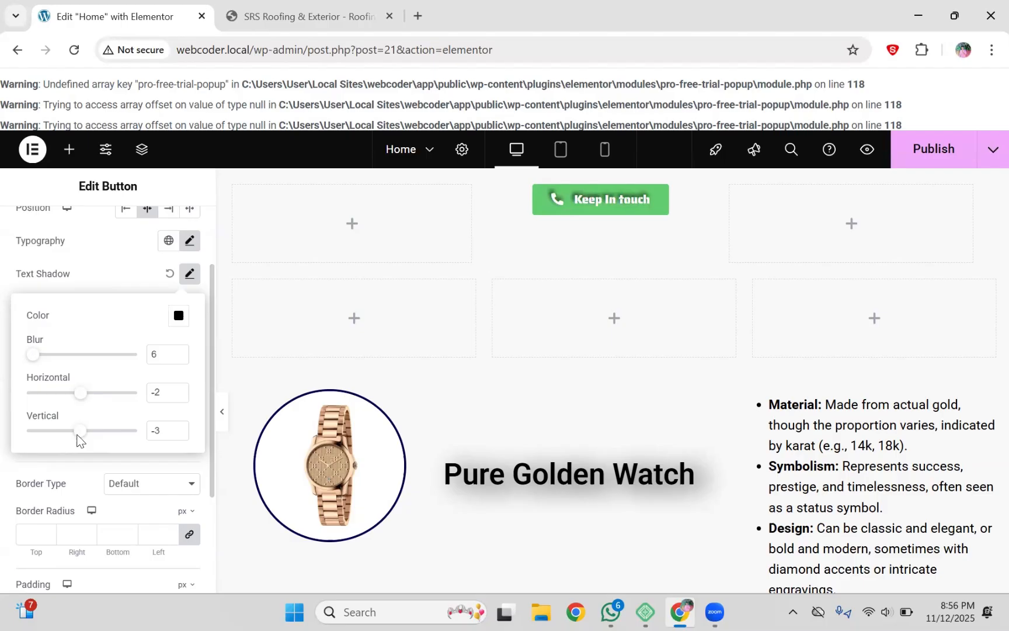
click(131, 276)
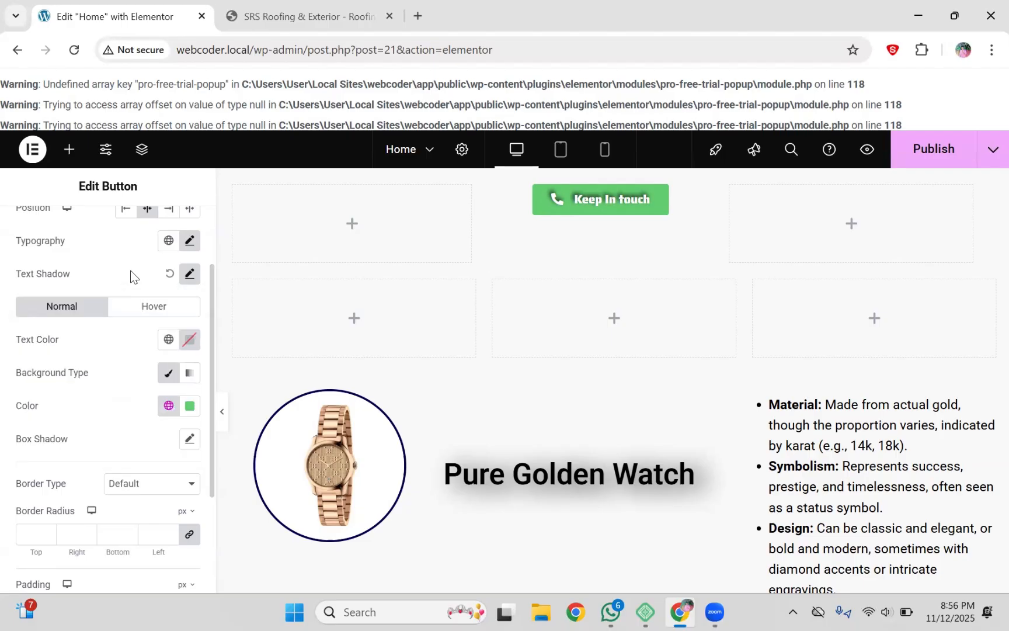
Step: Set the Keep In touch label's typography size to 28 px
click(190, 242)
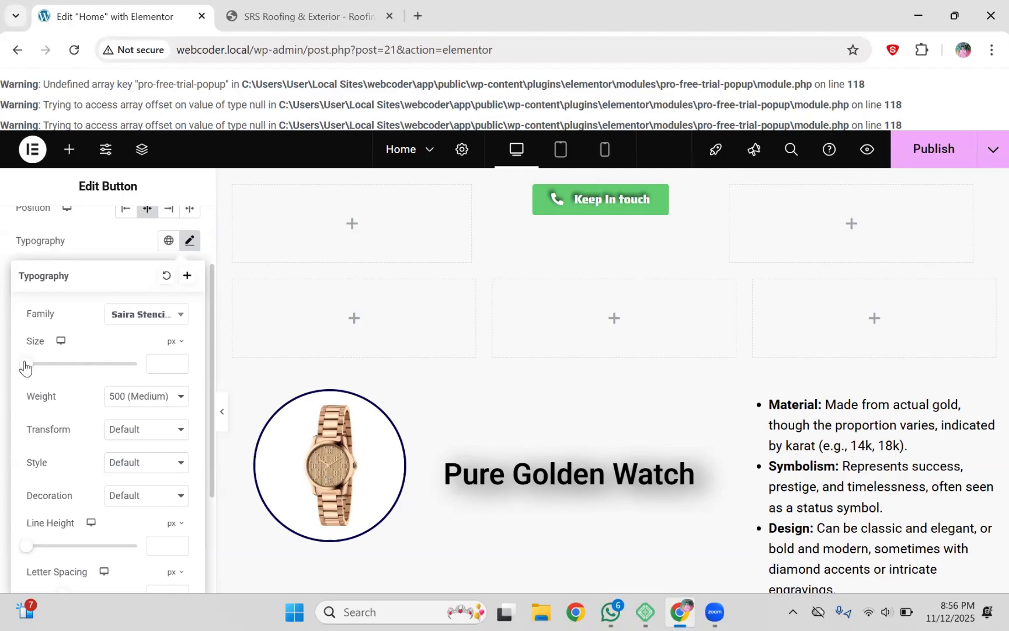
mouse_move(25, 367)
mouse_down()
mouse_move(62, 366)
mouse_move(40, 366)
mouse_up()
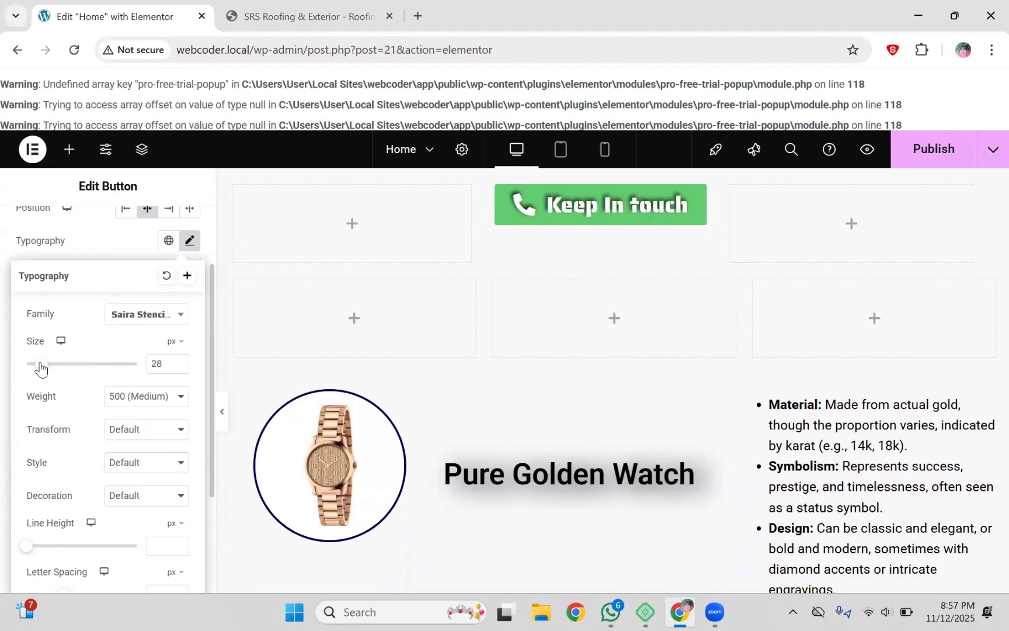
click(117, 248)
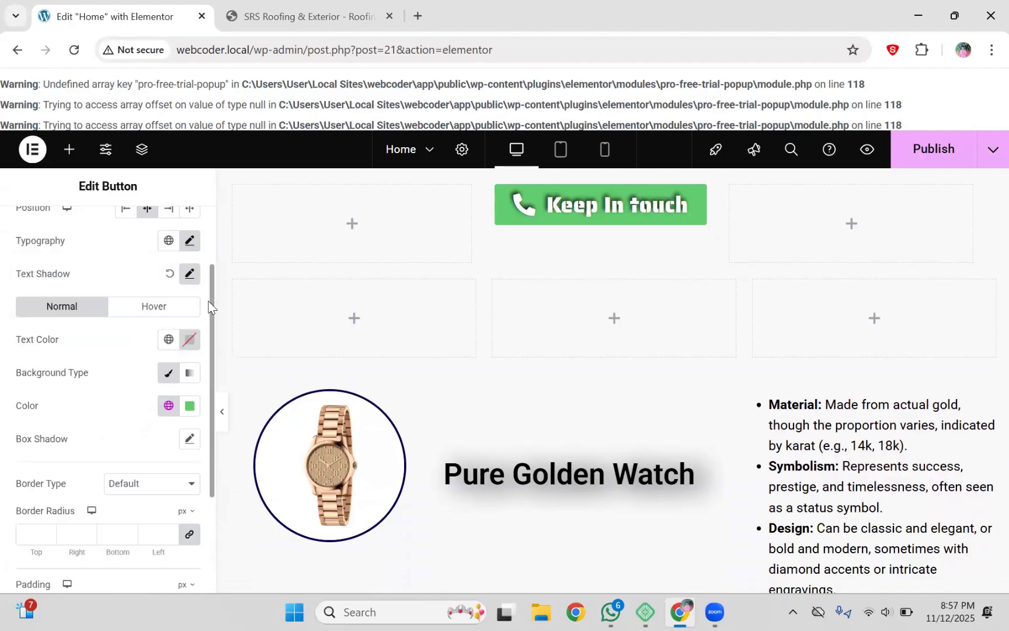
Step: Raise the button's linked padding to 28, then settle it at 23 px on all sides
drag(210, 300, 209, 400)
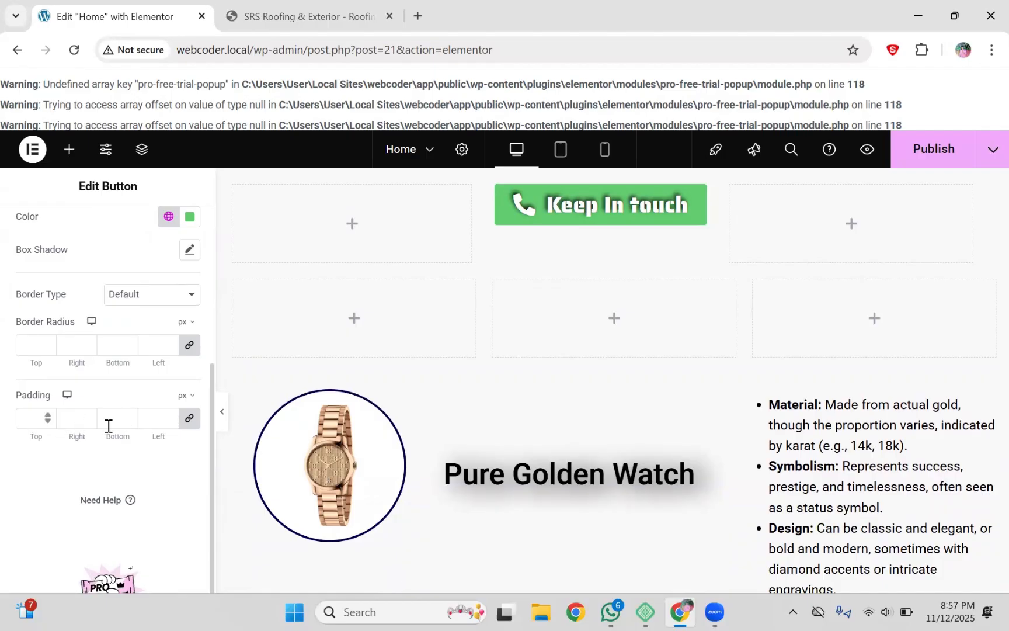
click(170, 415)
click(170, 415)
click(170, 415)
click(170, 415)
click(170, 415)
click(170, 415)
click(170, 415)
click(170, 415)
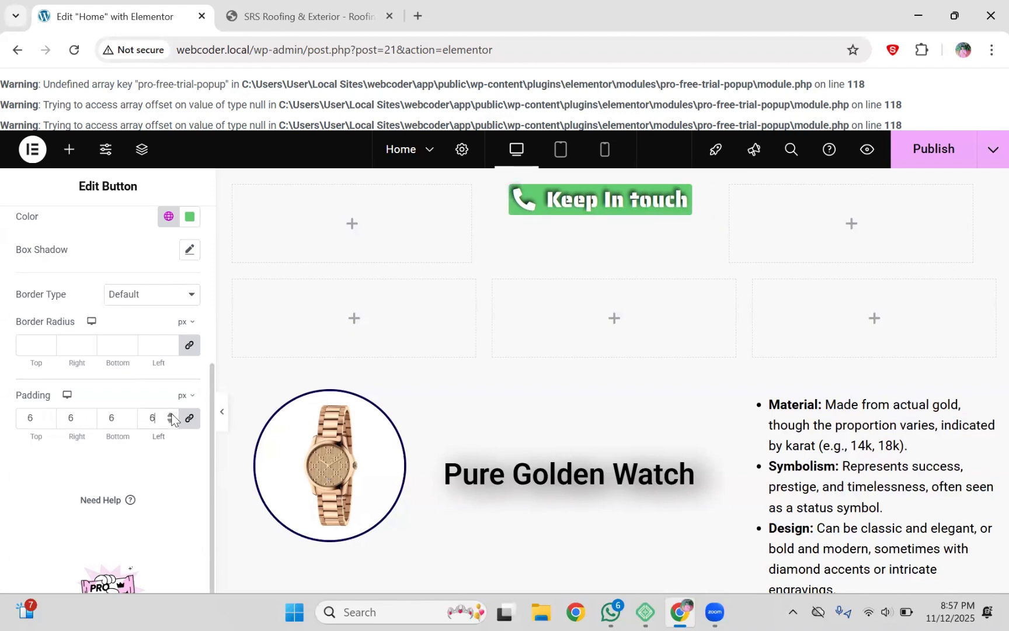
click(170, 415)
click(170, 415)
click(170, 414)
click(170, 415)
click(170, 415)
click(170, 415)
click(170, 415)
click(170, 415)
click(170, 414)
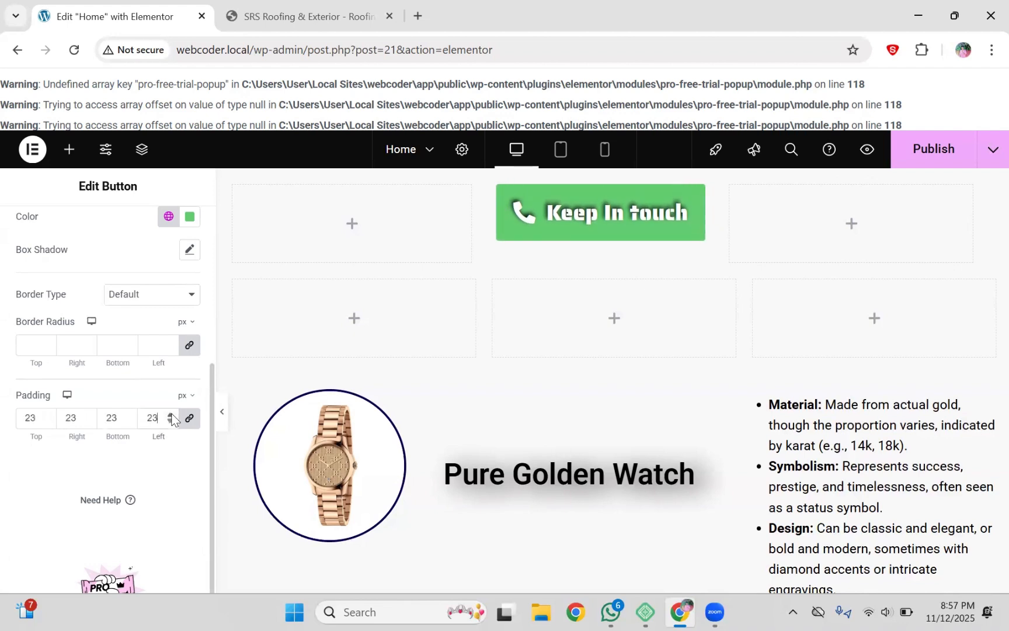
click(170, 415)
click(170, 414)
click(170, 414)
click(170, 415)
click(170, 414)
click(170, 415)
click(170, 415)
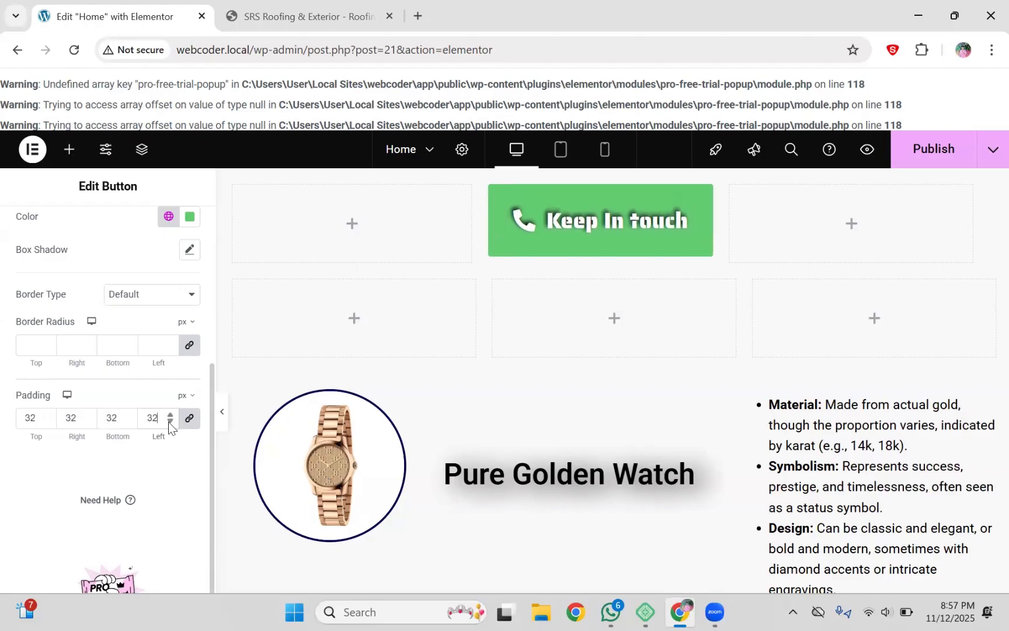
click(170, 421)
click(170, 422)
click(170, 421)
click(170, 421)
click(170, 422)
click(170, 422)
click(170, 421)
click(170, 422)
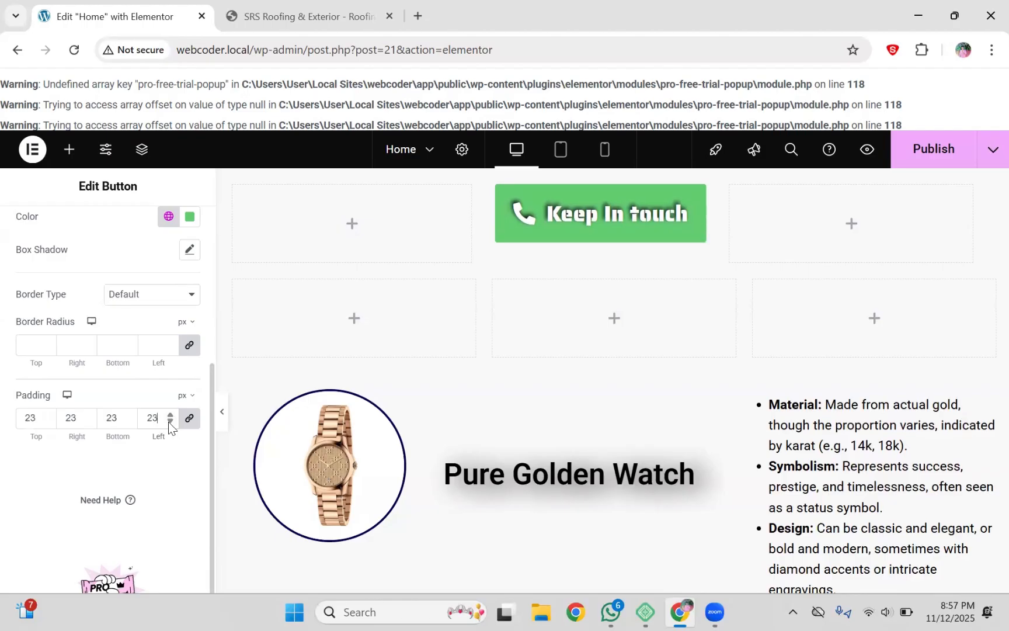
click(170, 422)
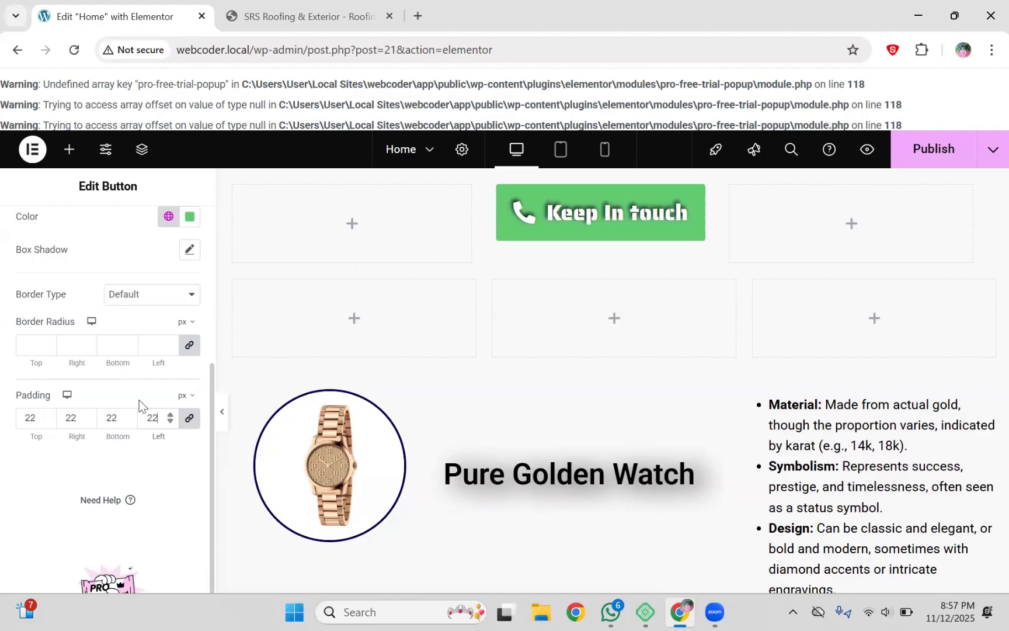
Step: Set a solid black border on the Keep In touch button
click(134, 294)
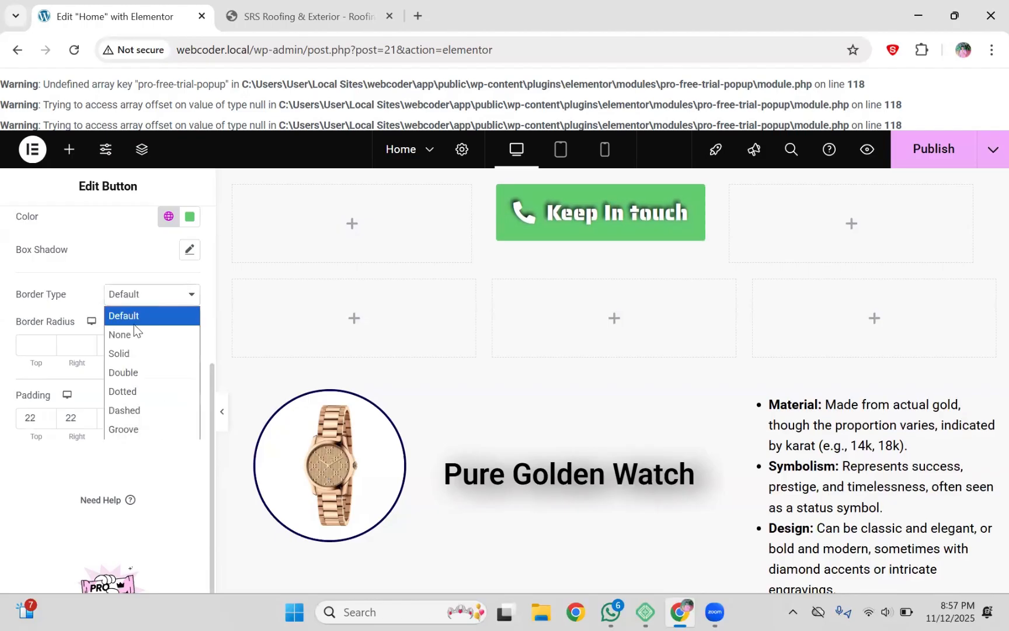
click(138, 355)
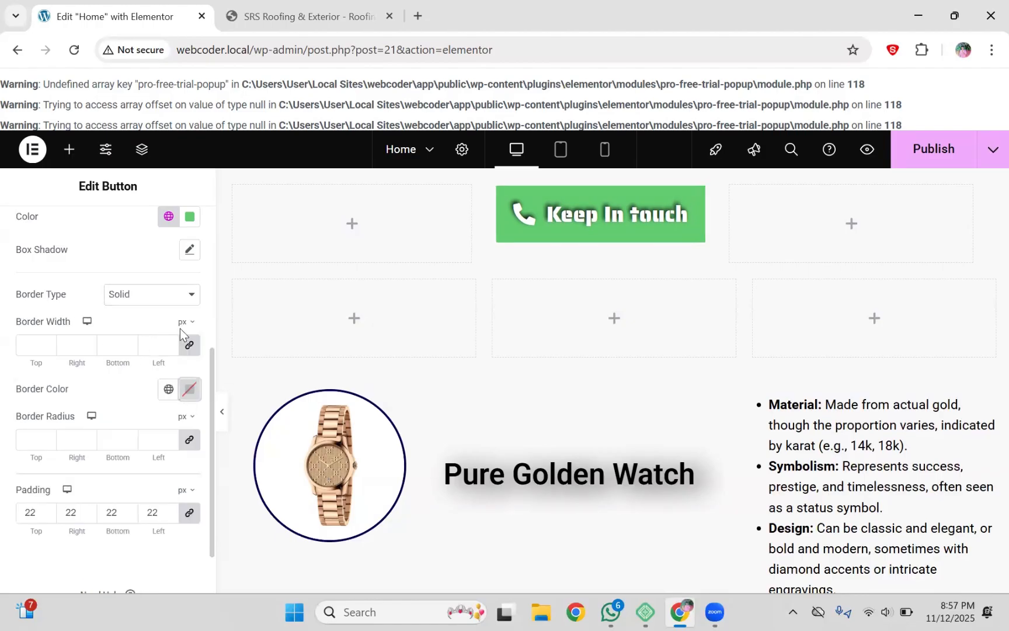
click(189, 391)
drag(186, 303, 92, 309)
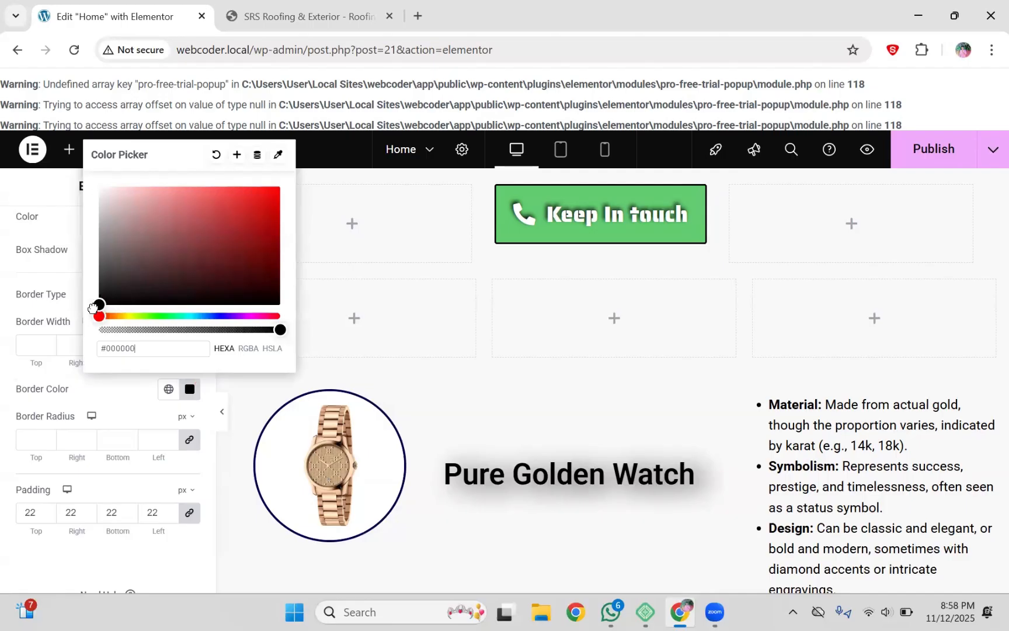
click(111, 397)
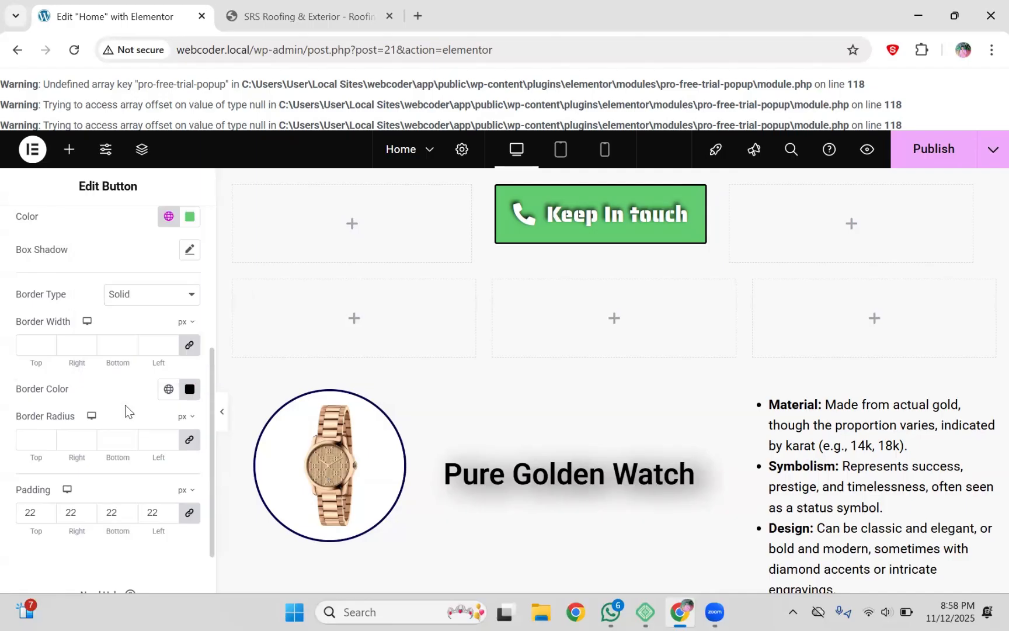
click(170, 443)
Step: Raise the linked border radius to 61, then set it to 60 px on all corners
click(171, 436)
click(170, 436)
click(170, 436)
click(170, 436)
click(171, 436)
click(171, 436)
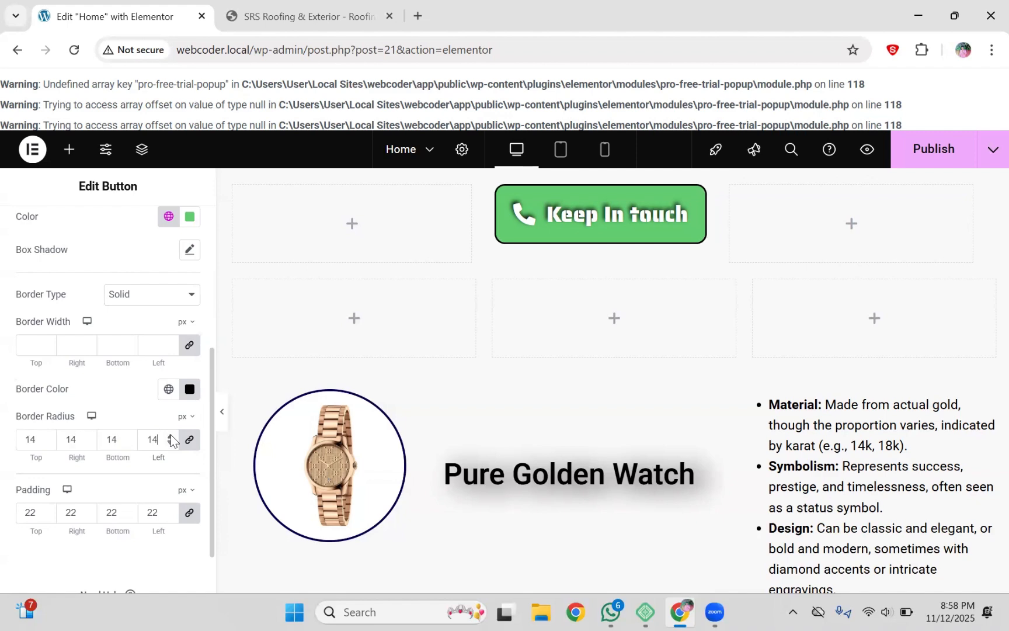
click(170, 436)
click(171, 436)
click(171, 435)
click(170, 436)
click(171, 436)
click(171, 436)
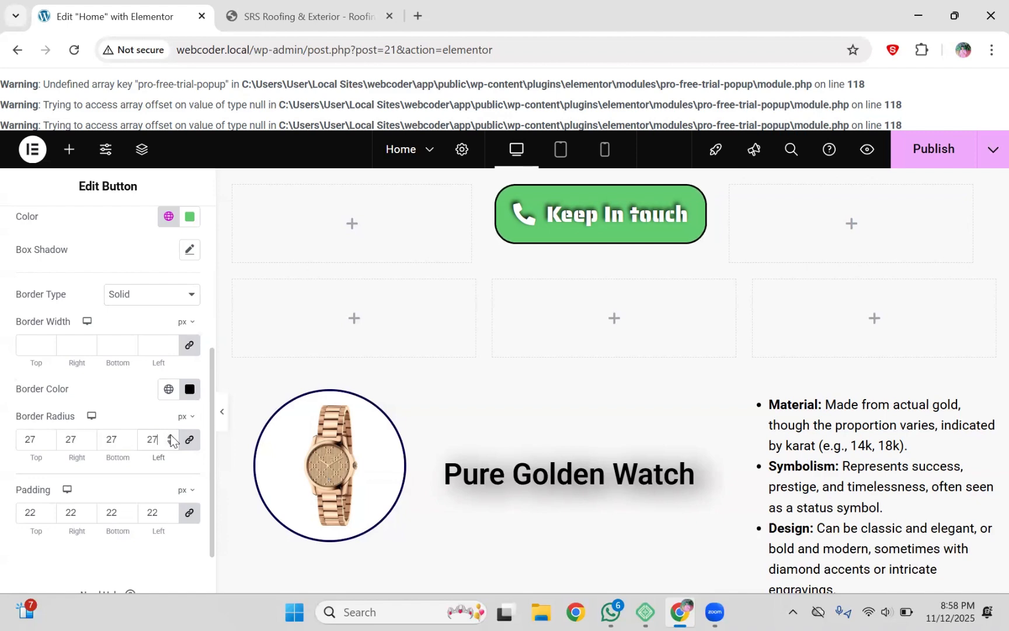
click(171, 436)
click(170, 436)
click(171, 436)
click(170, 436)
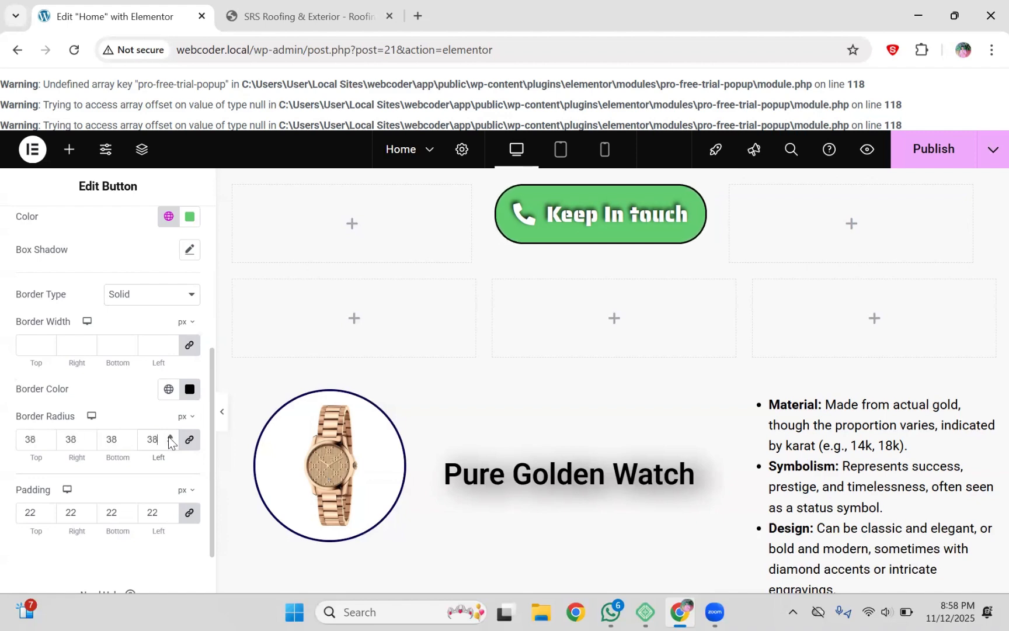
click(170, 435)
click(171, 436)
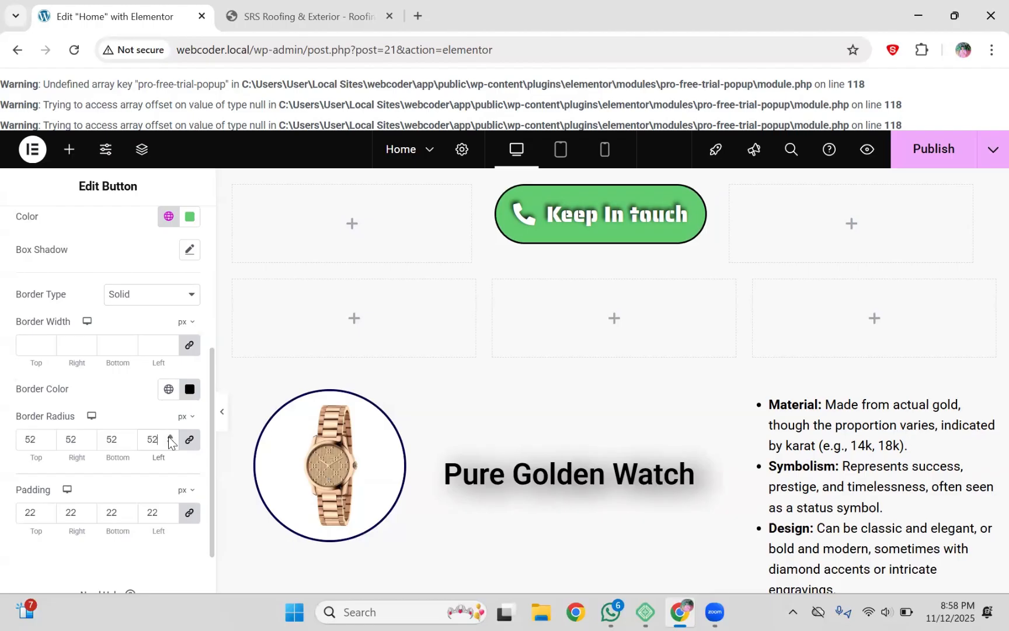
click(171, 436)
click(171, 436)
click(170, 435)
click(170, 436)
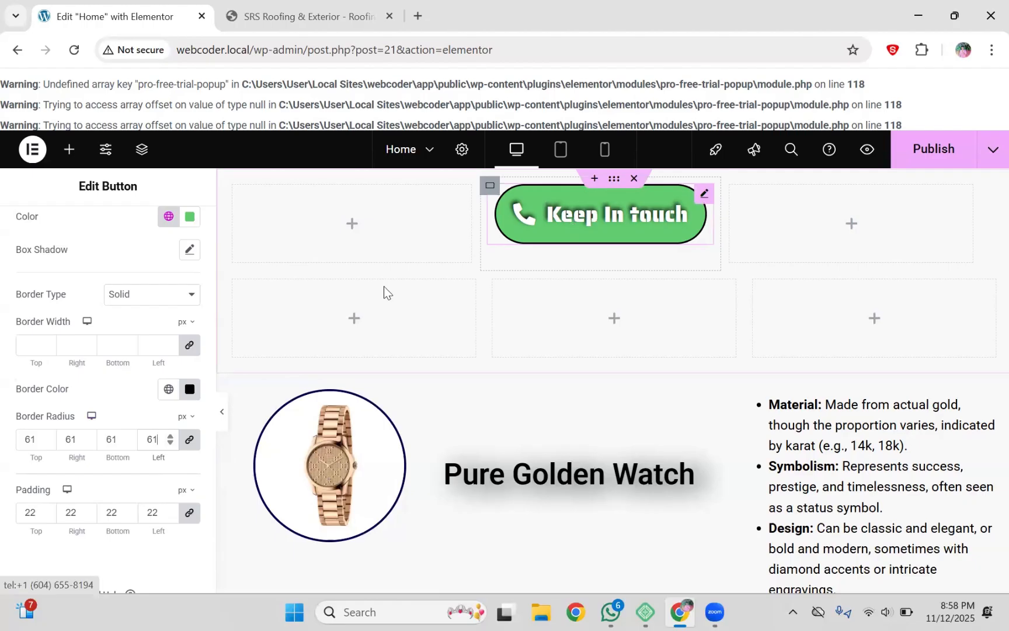
click(171, 444)
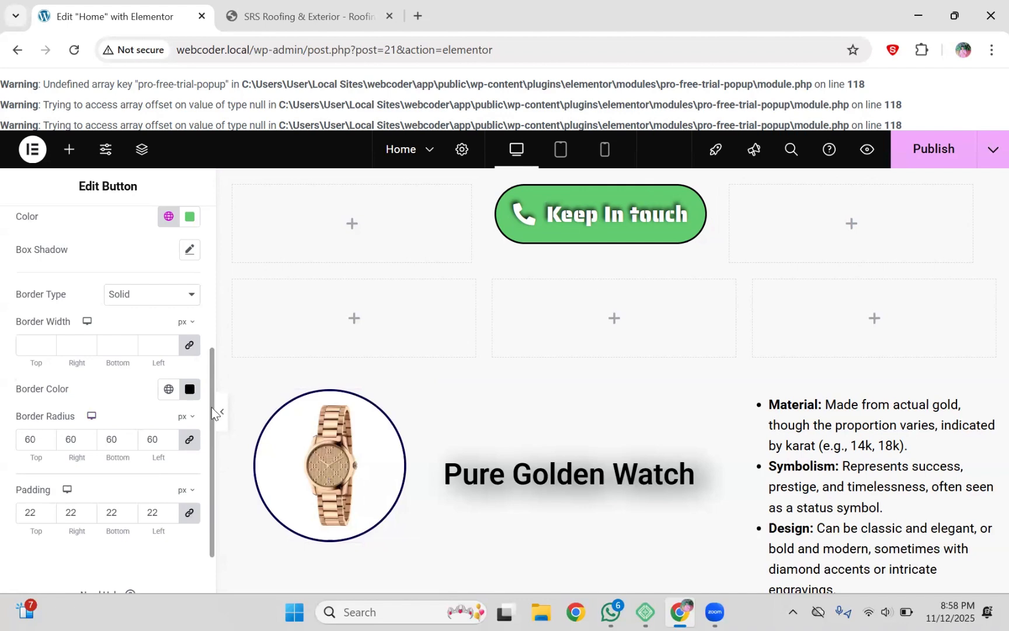
scroll(205, 405, up, 1)
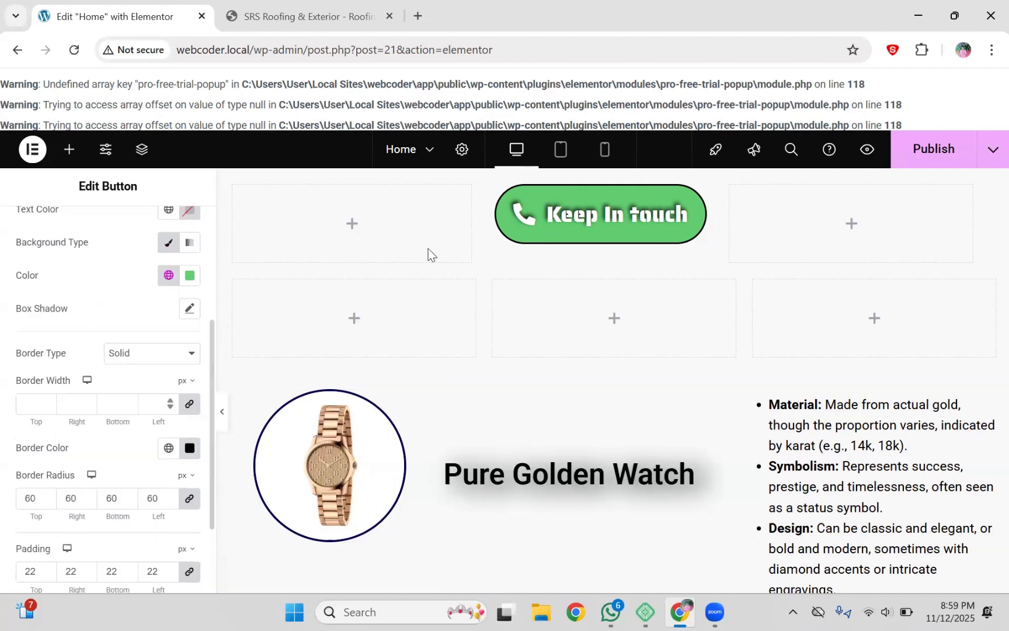
click(171, 400)
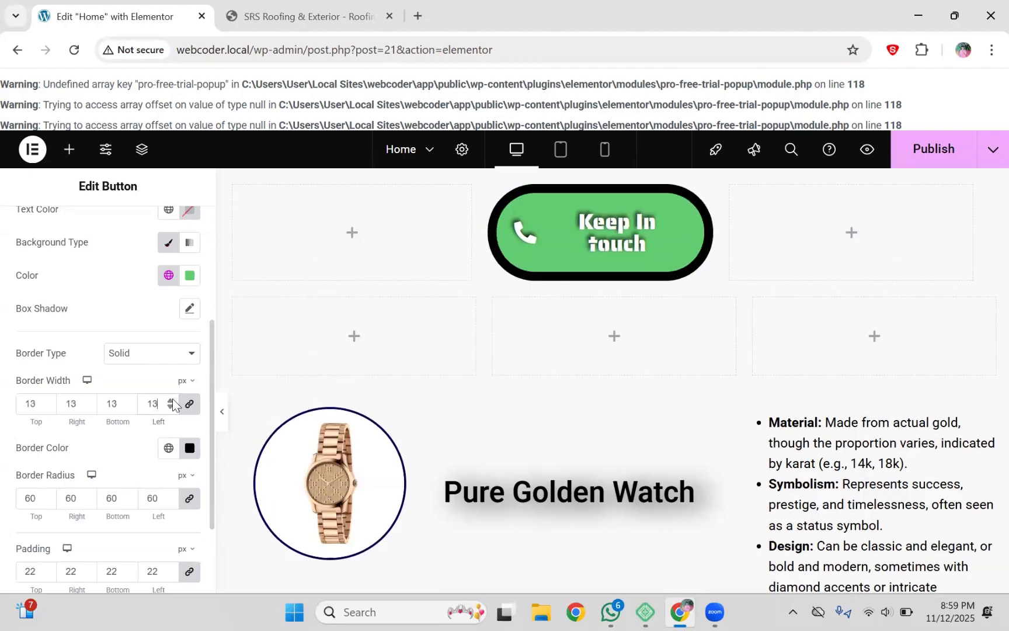
click(170, 401)
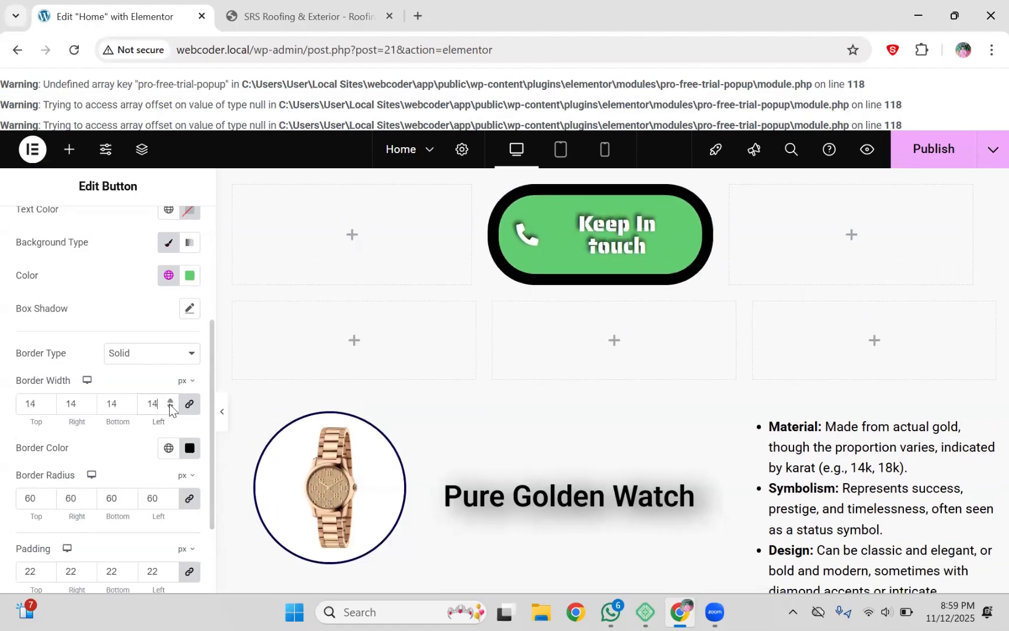
click(170, 406)
key(BackSpace)
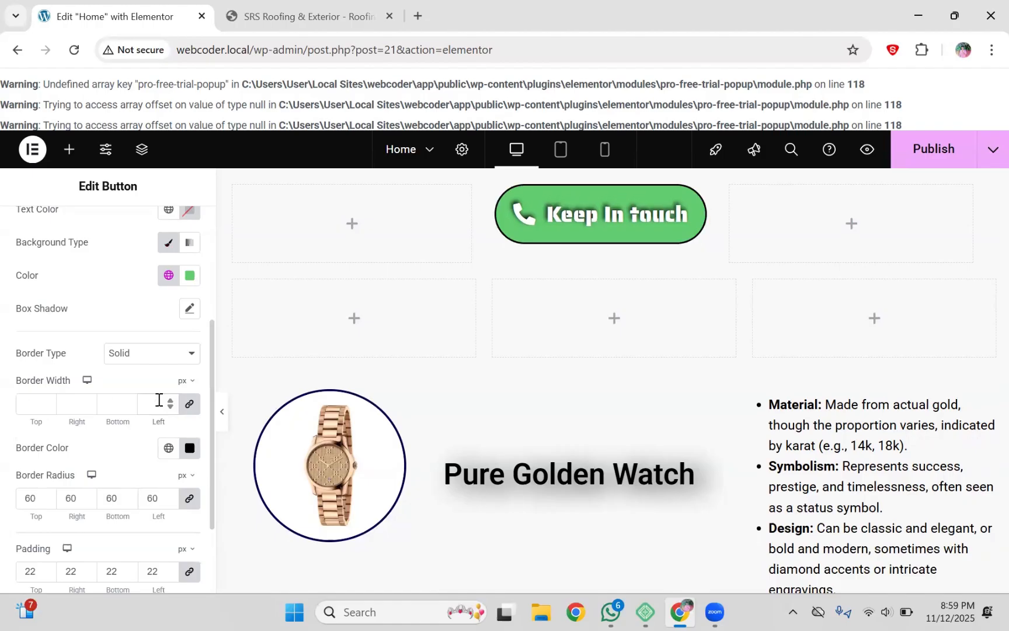
scroll(210, 385, up, 1)
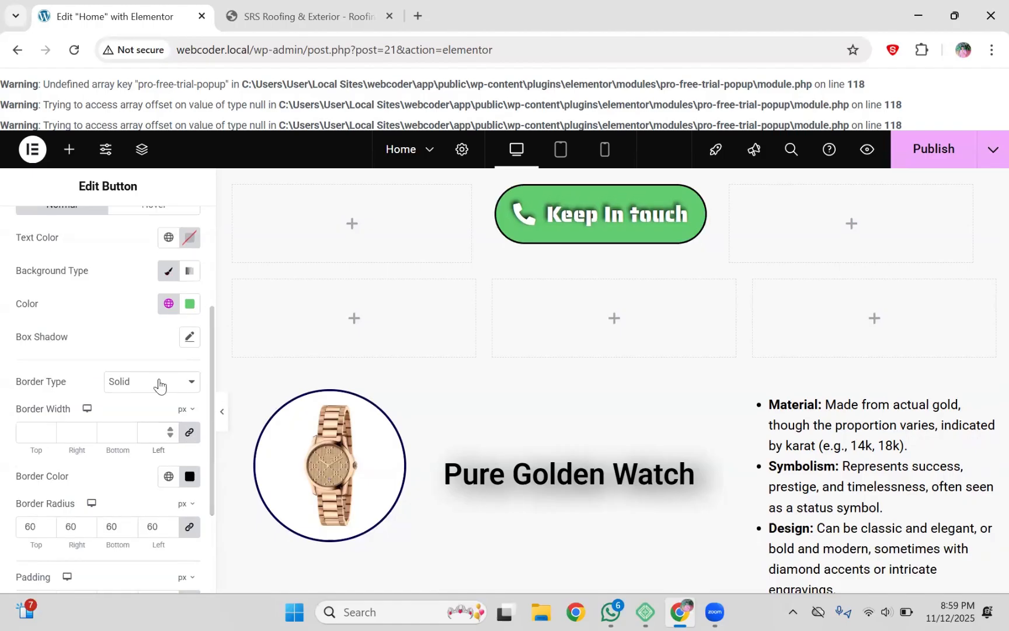
click(159, 383)
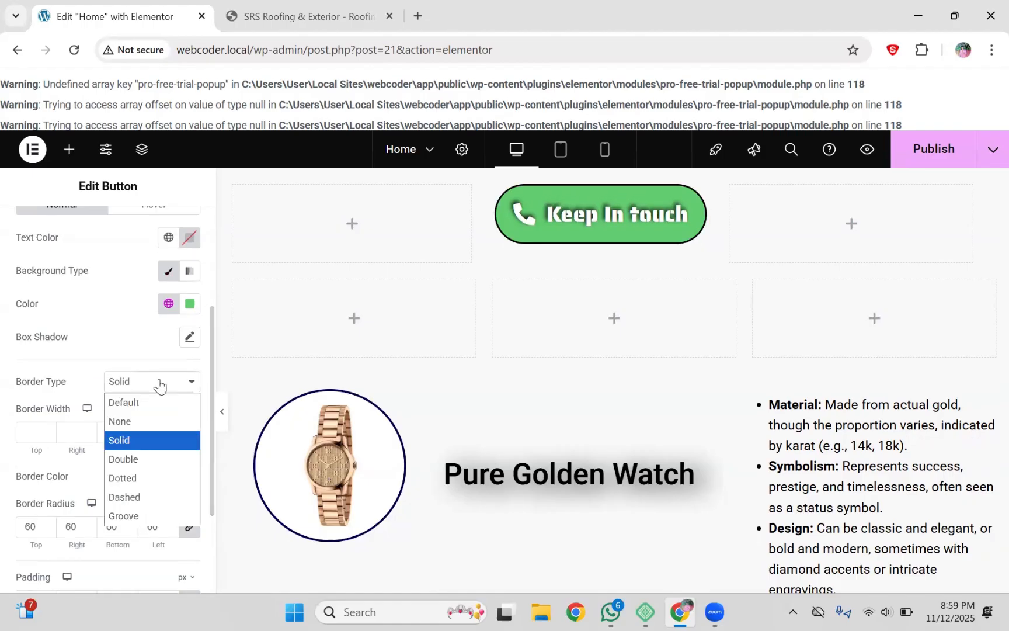
click(158, 460)
click(156, 377)
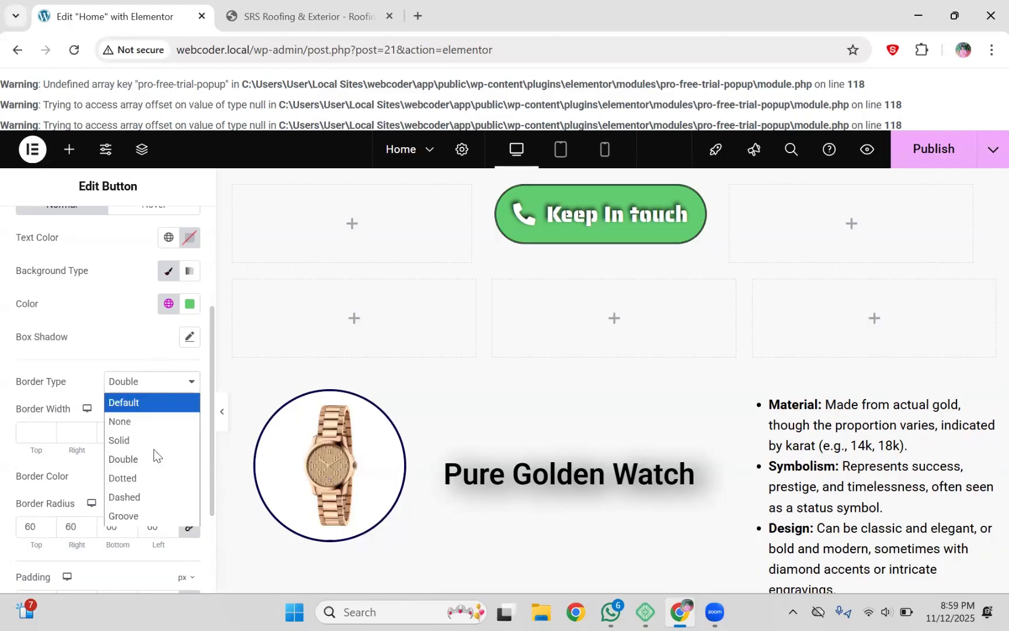
click(154, 477)
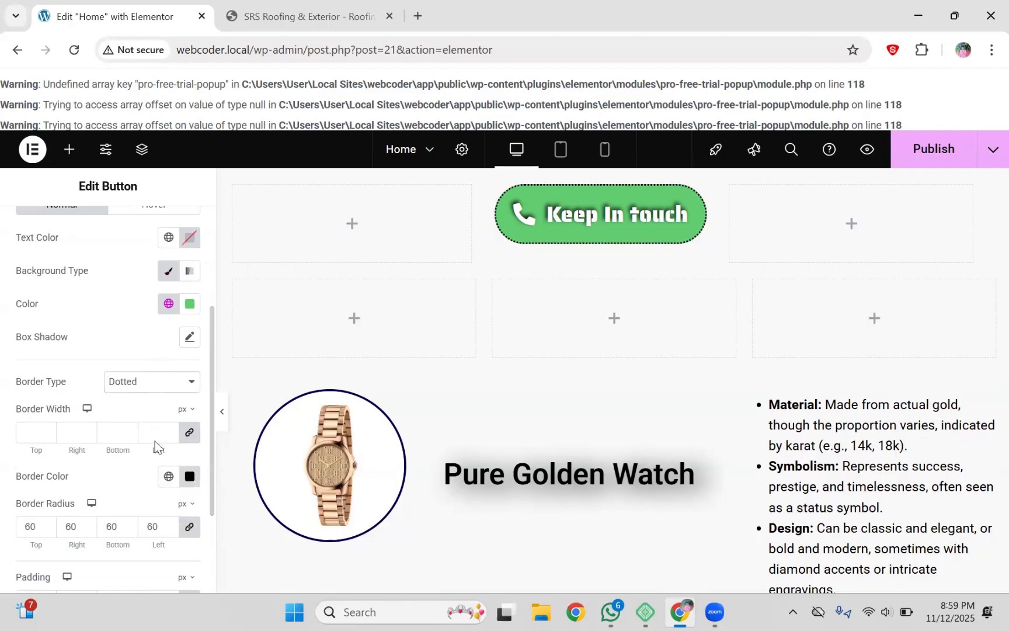
click(153, 383)
click(155, 442)
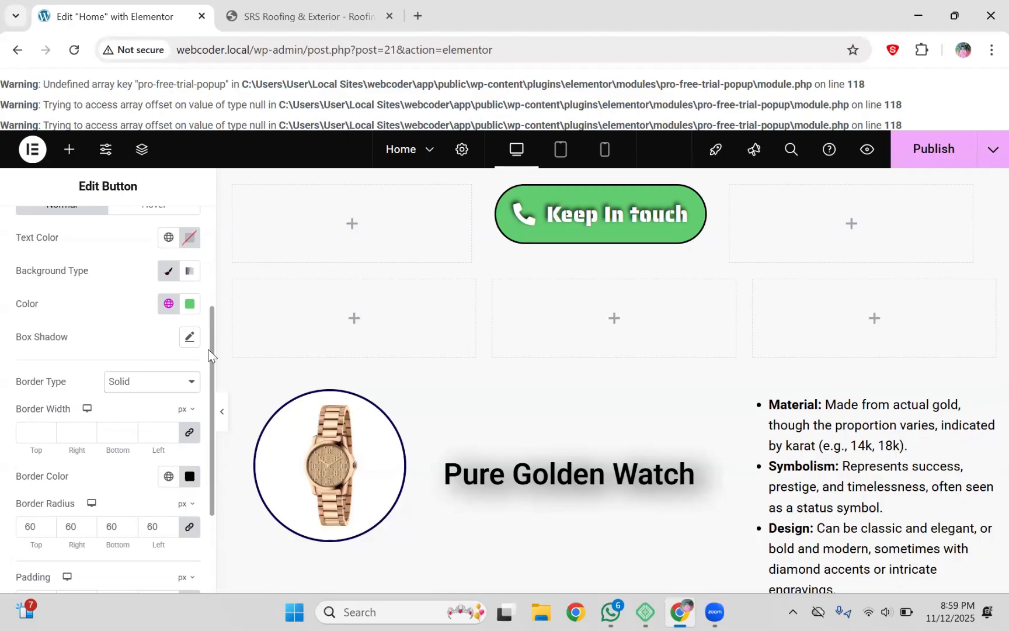
scroll(208, 356, up, 3)
scroll(209, 356, down, 8)
scroll(208, 356, up, 8)
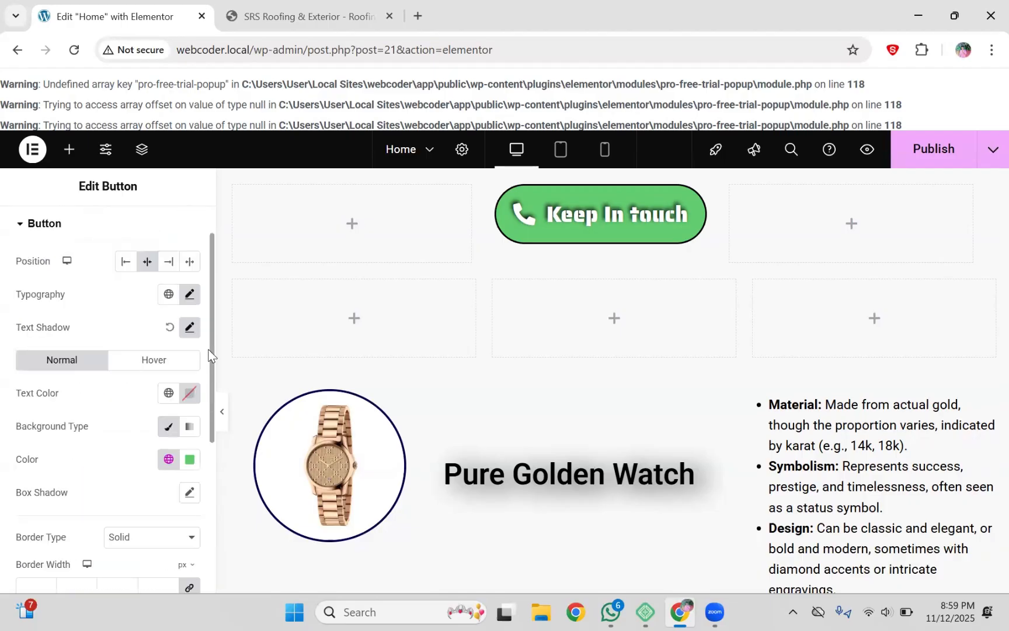
click(285, 4)
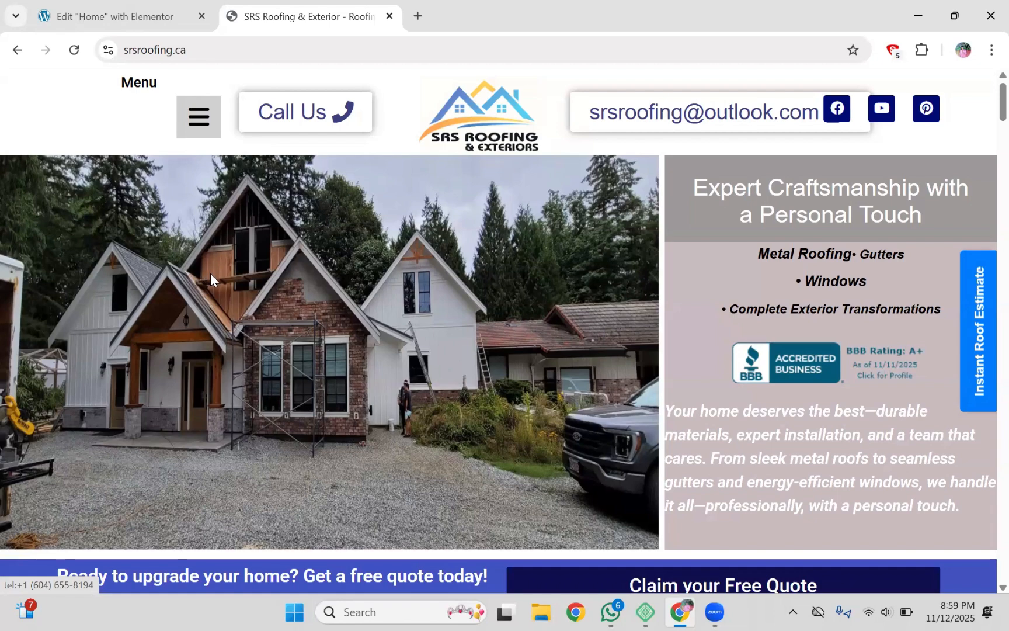
key(ctrl+shift+Tab)
scroll(170, 264, down, 3)
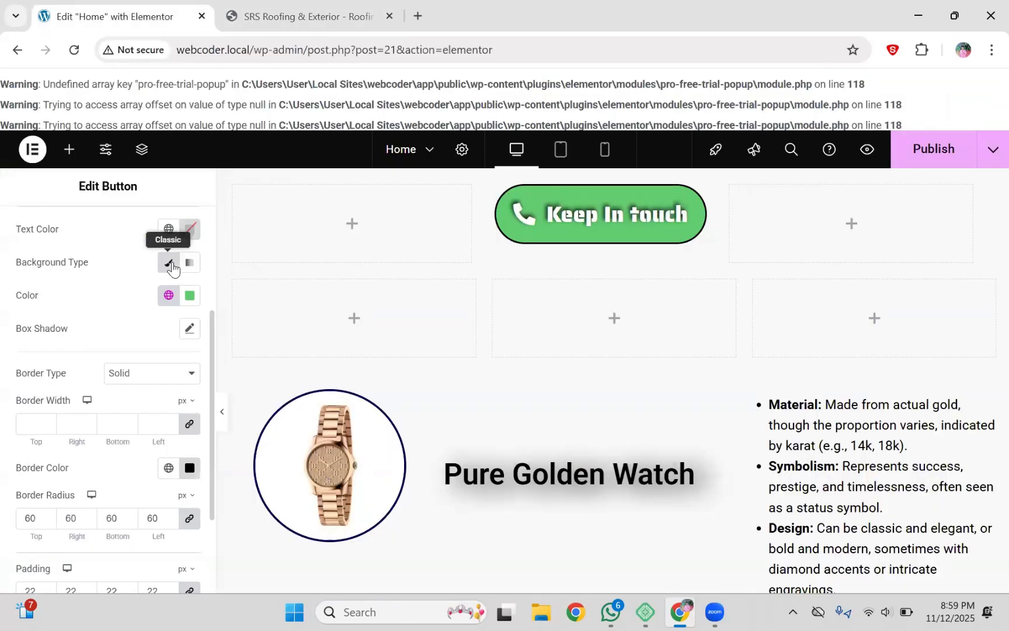
Step: Set the Keep In touch button's text colour to white #FFFFFF
click(192, 228)
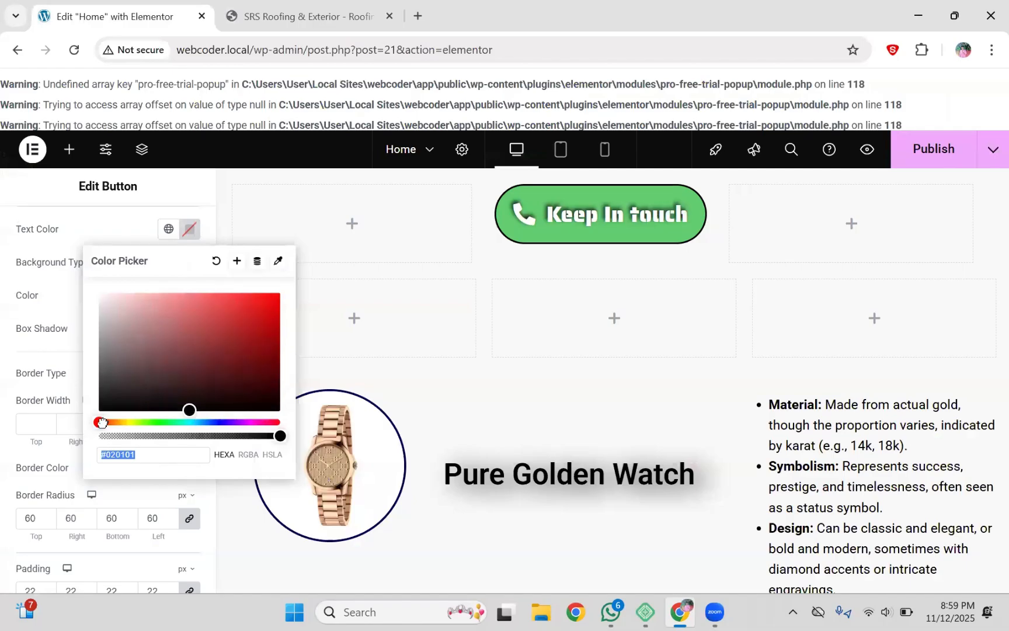
drag(168, 421, 93, 423)
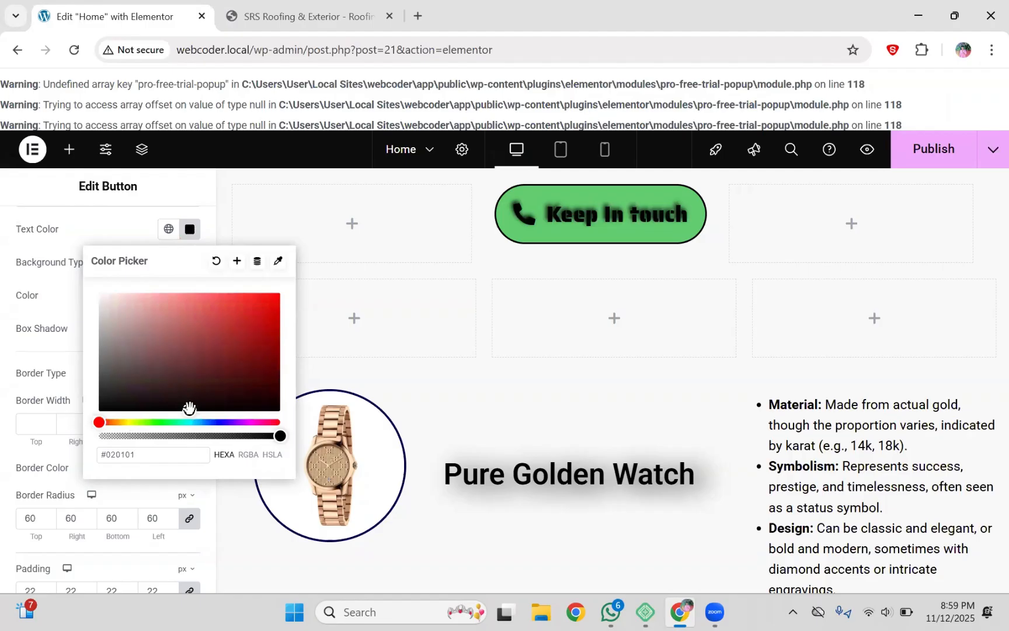
drag(190, 410, 87, 276)
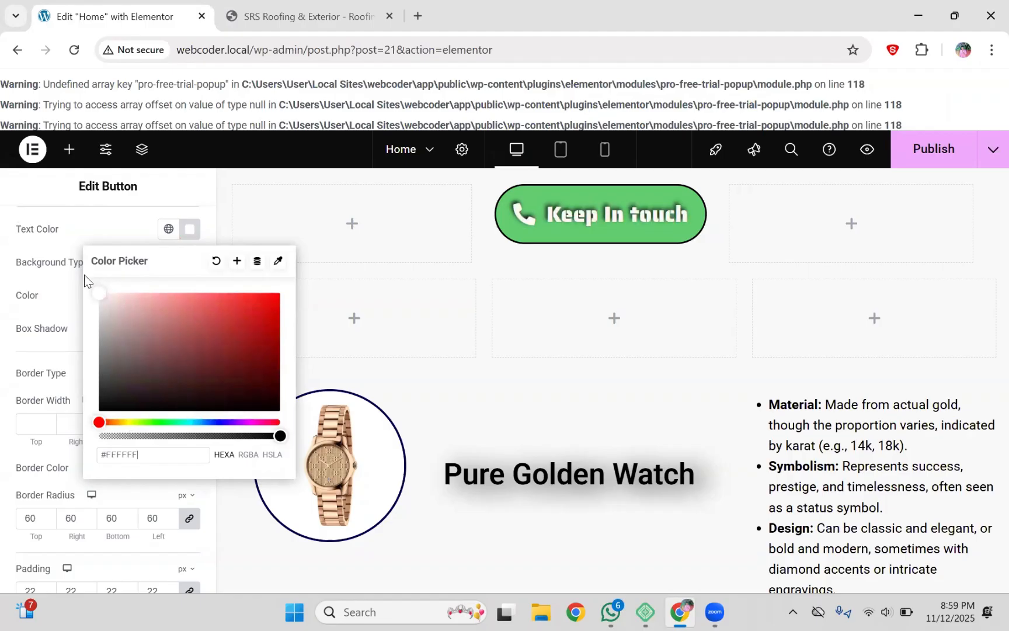
click(85, 221)
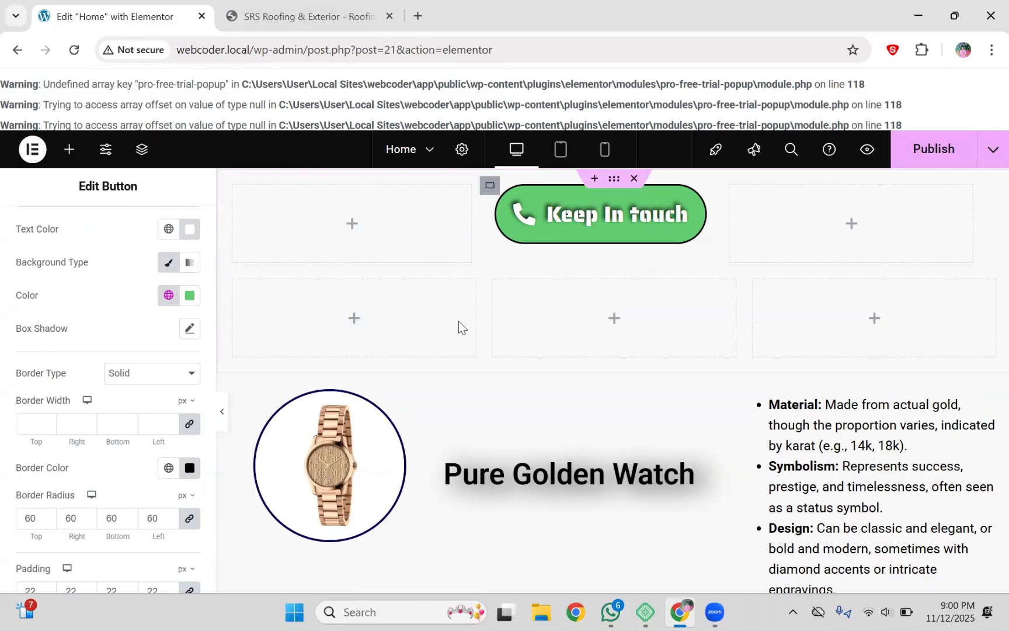
Step: Search Google for 'color palette' in a new browser tab
click(417, 16)
click(402, 41)
text(col)
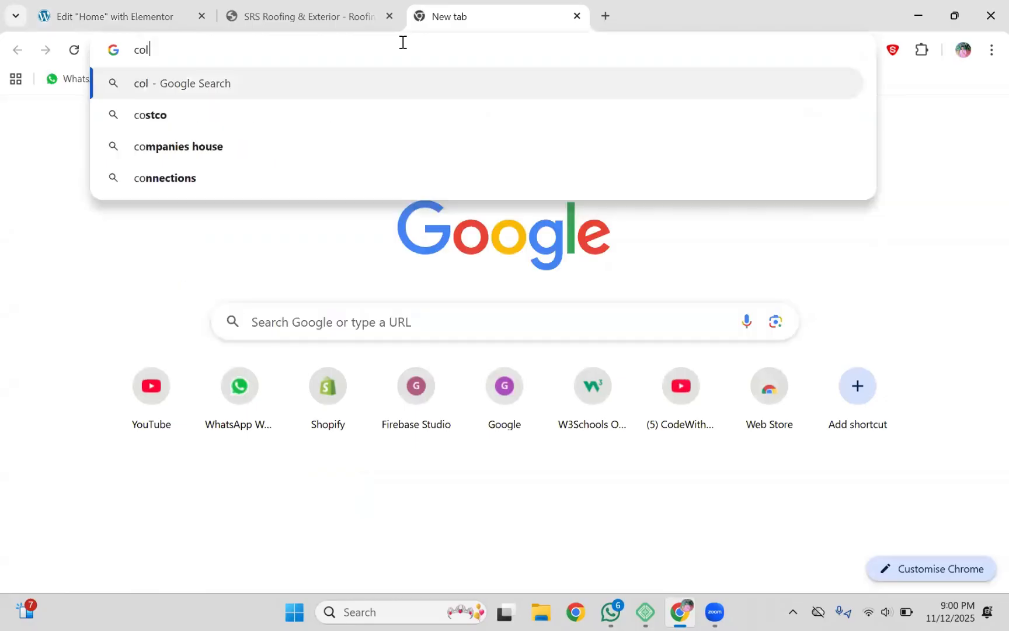
text(or p)
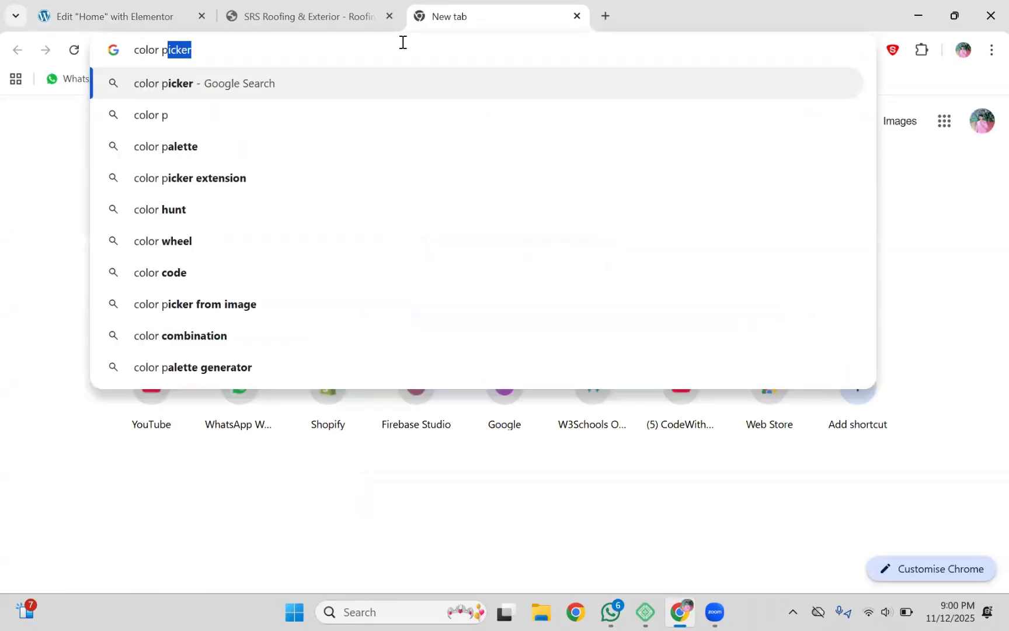
click(273, 153)
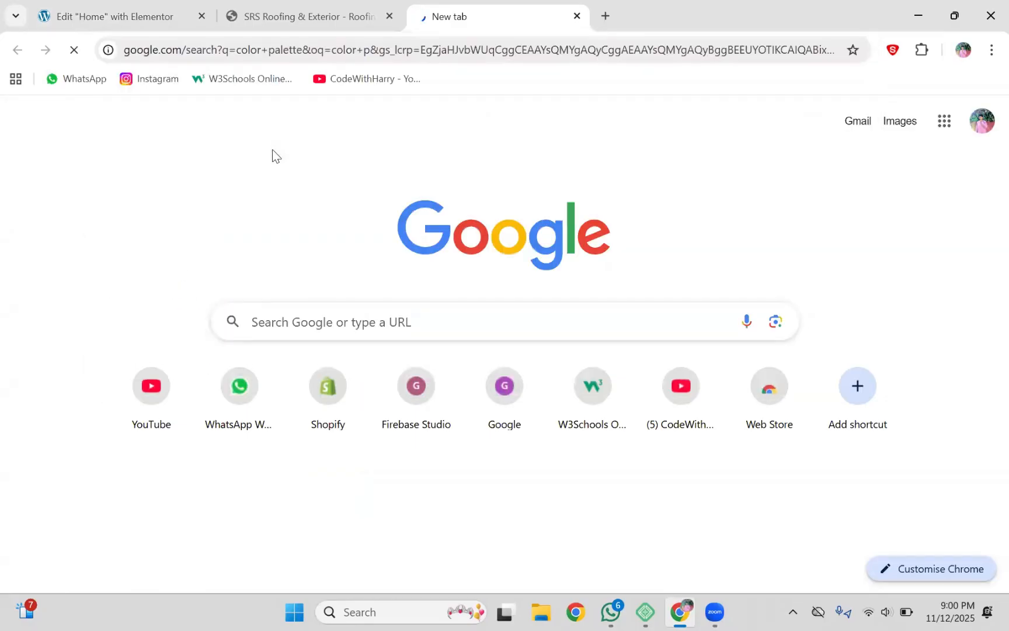
Step: Check the button's current background colour in Elementor, then return to the results
click(126, 16)
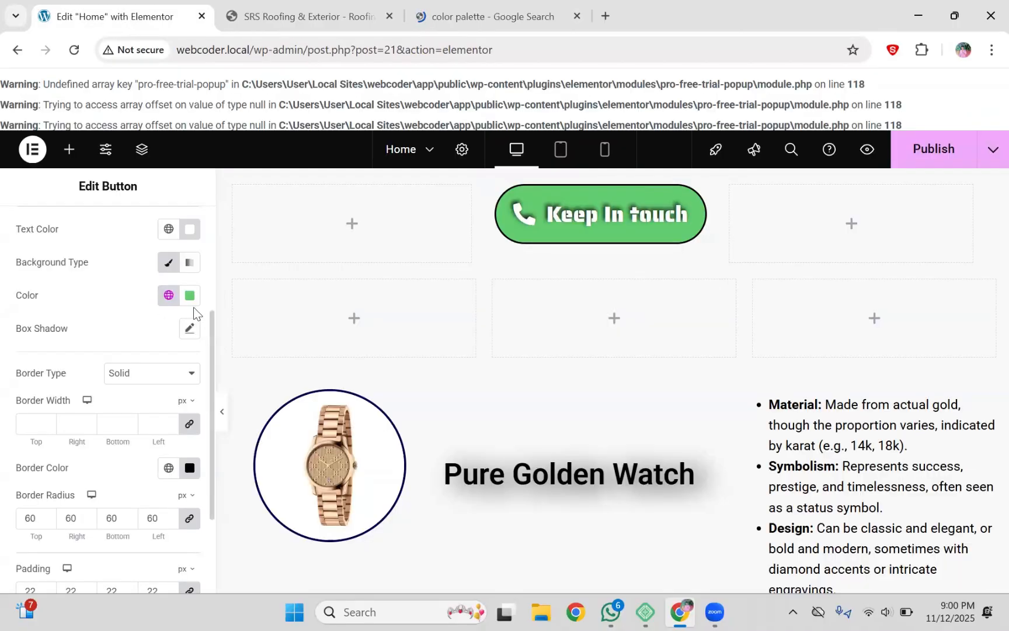
double_click(193, 305)
click(190, 296)
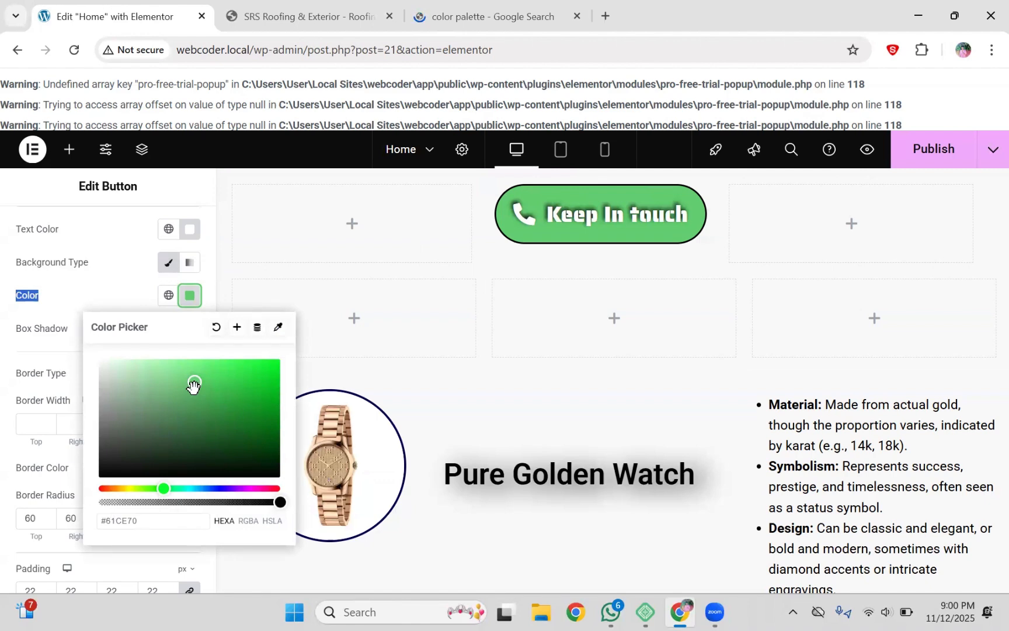
click(544, 12)
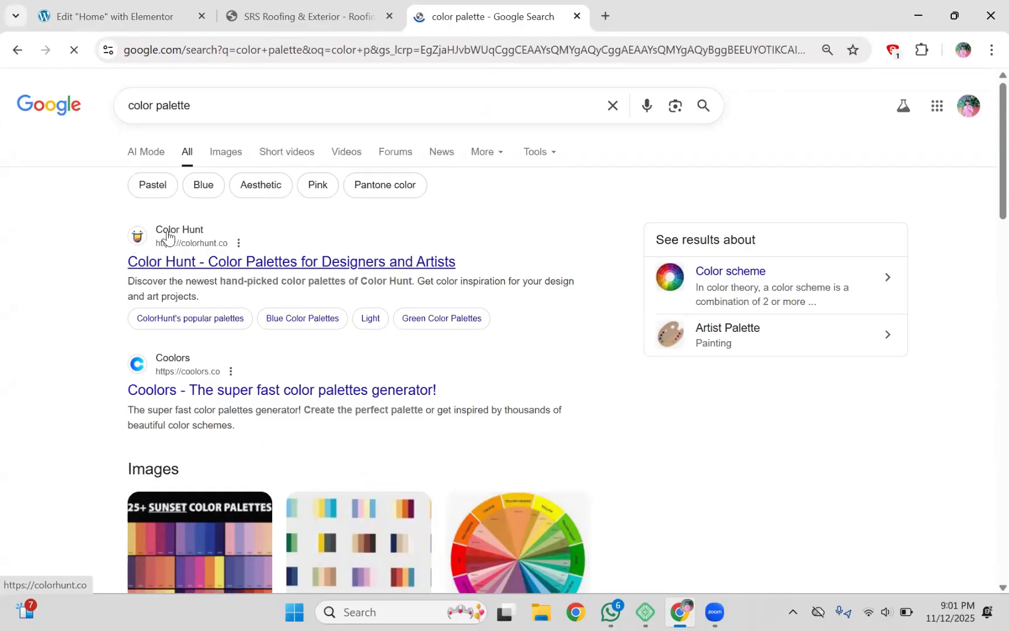
Step: Browse Color Hunt palettes and copy the dark navy #060771 from the top palette
click(194, 264)
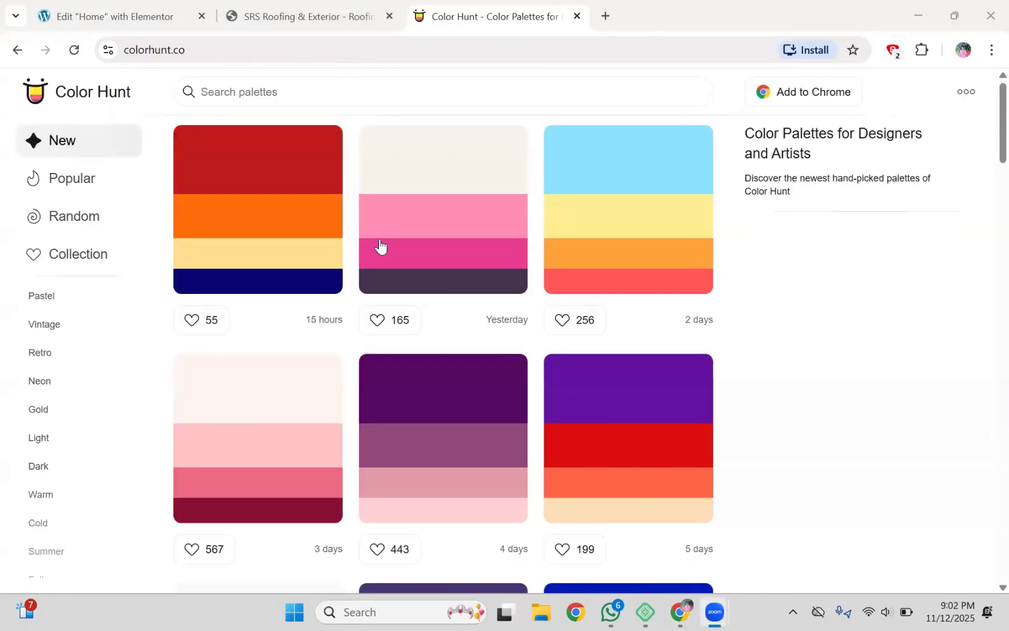
key(ctrl+l)
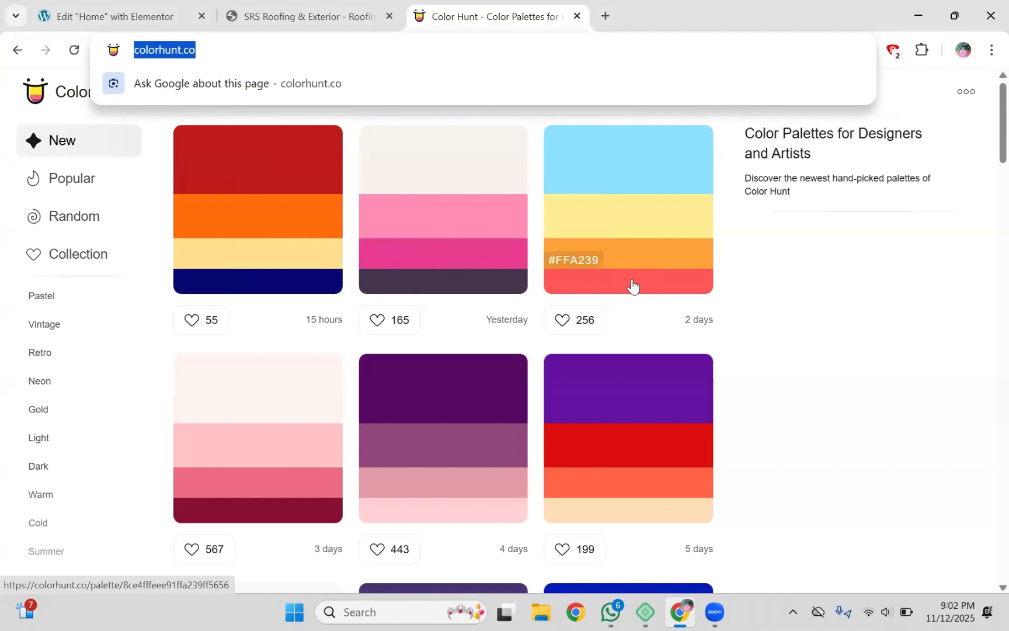
scroll(985, 173, down, 2)
scroll(642, 298, down, 2)
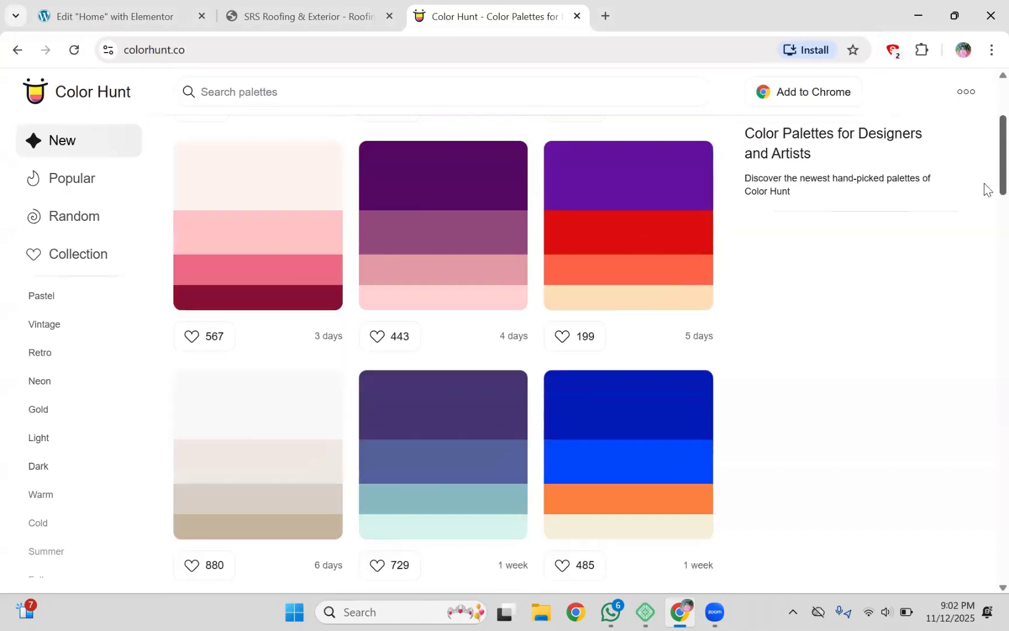
scroll(985, 199, down, 2)
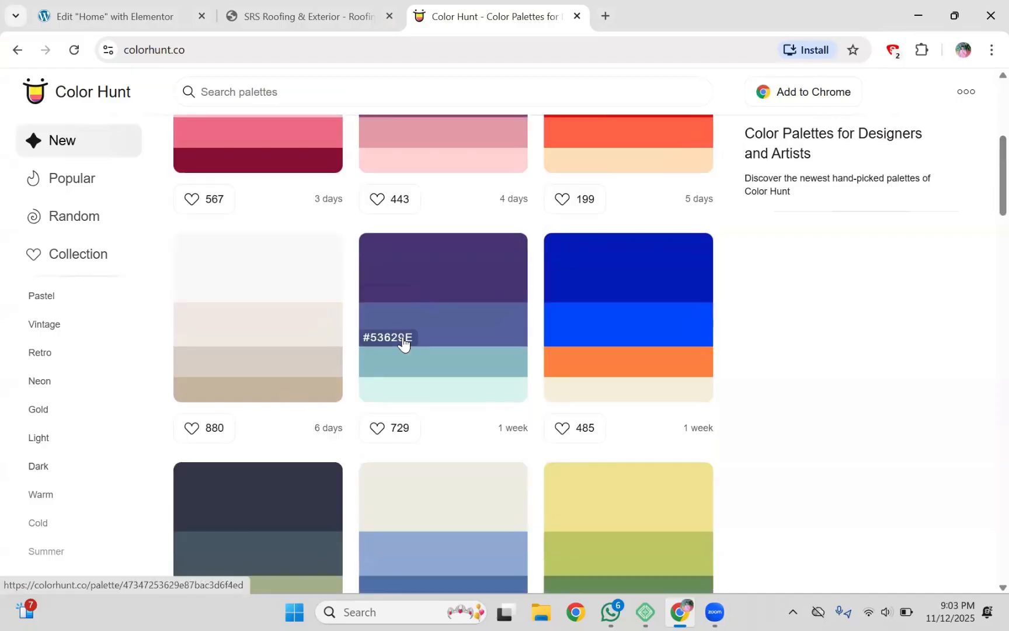
scroll(987, 210, down, 10)
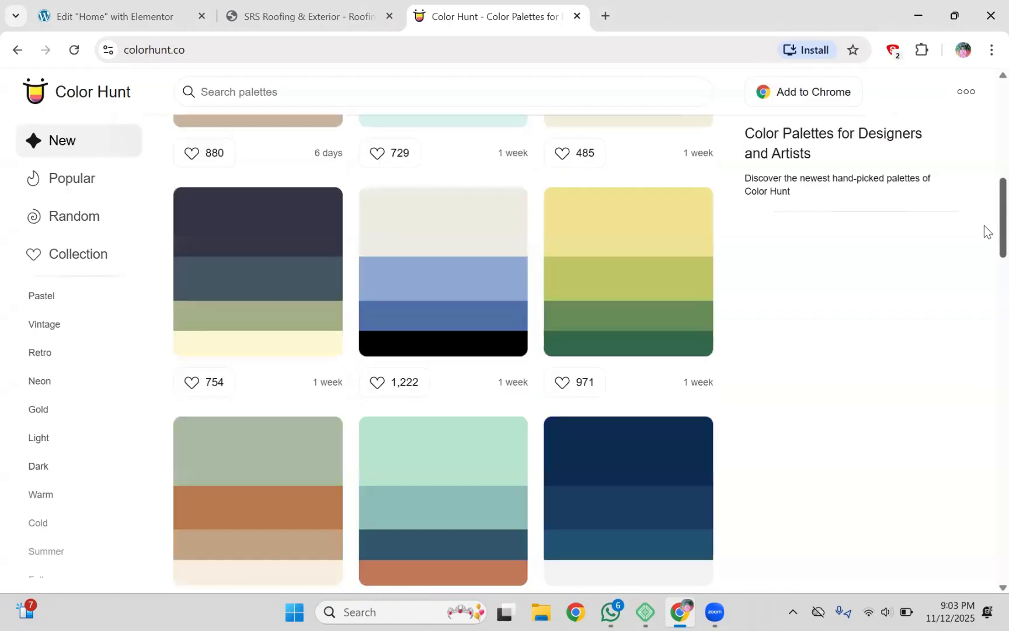
scroll(987, 297, down, 10)
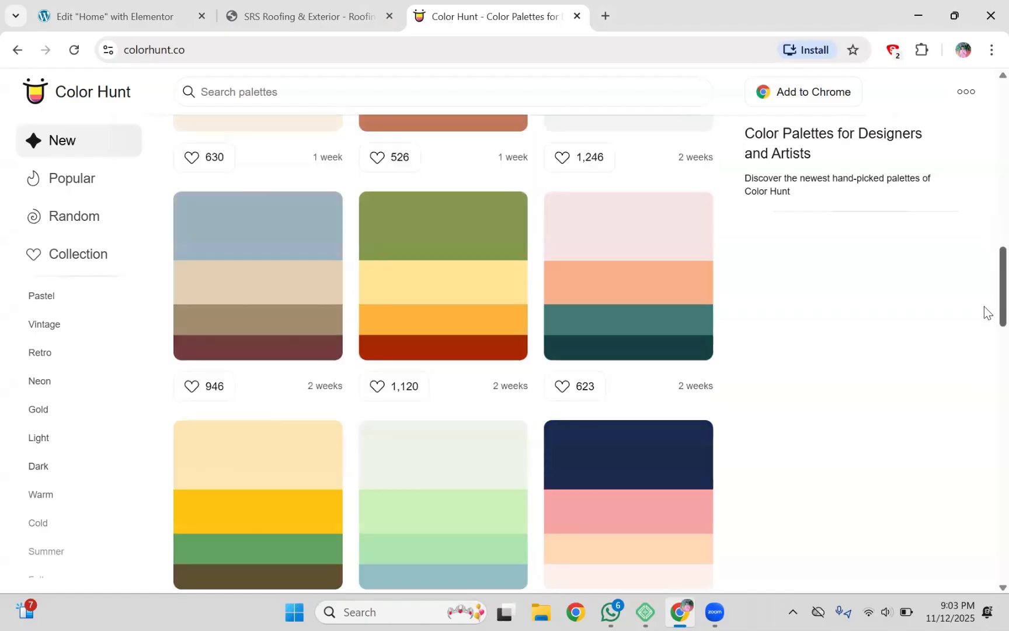
scroll(987, 365, up, 2)
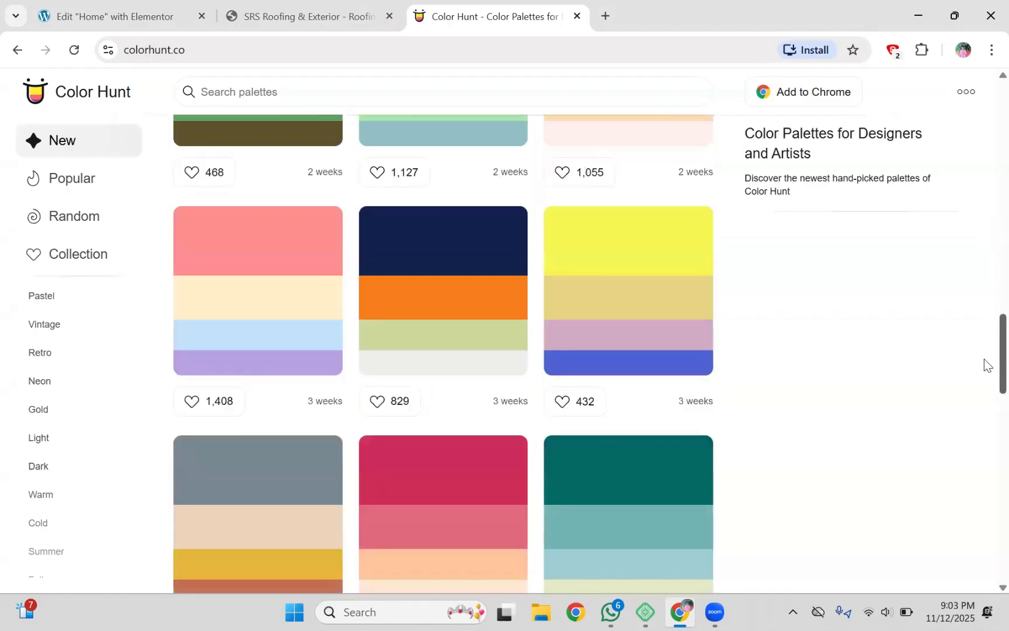
scroll(987, 292, up, 18)
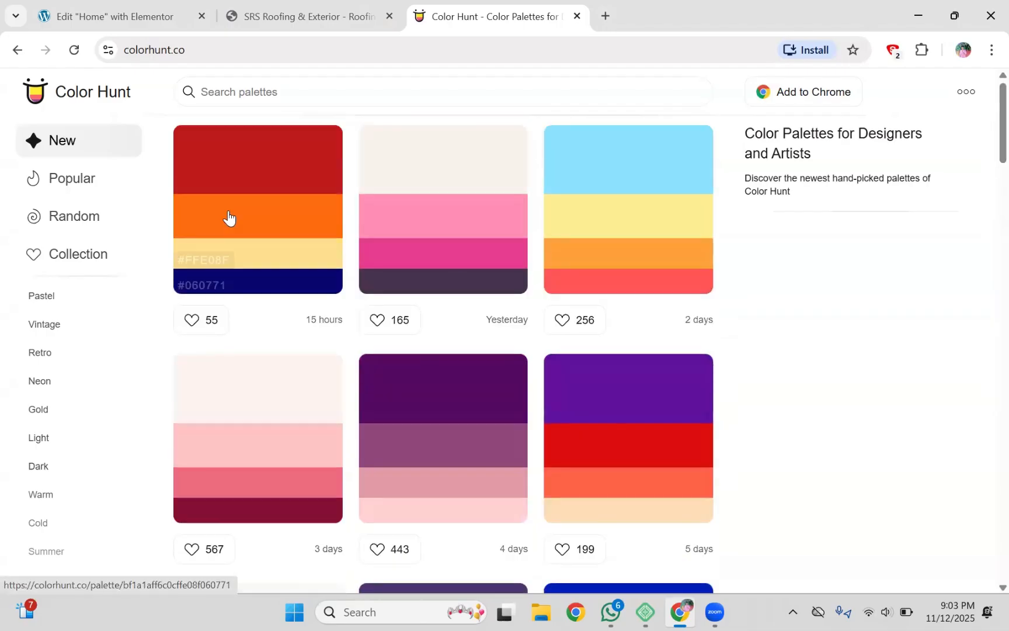
click(208, 291)
Step: Back in Elementor, paste #060771 into the button's Text Color hex field, replacing #FFFFFF
click(207, 288)
click(139, 12)
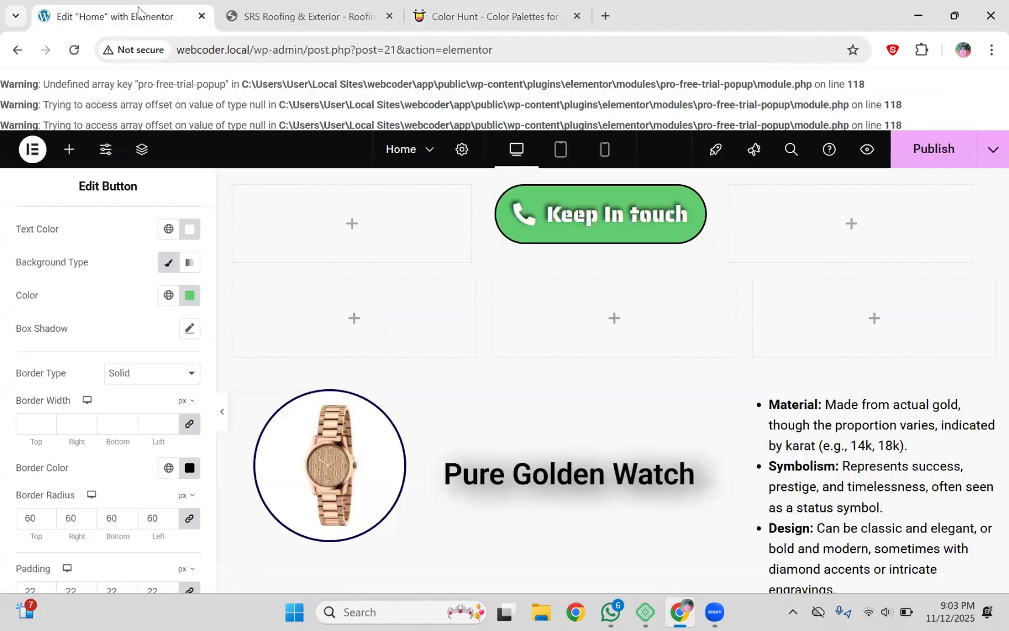
click(188, 299)
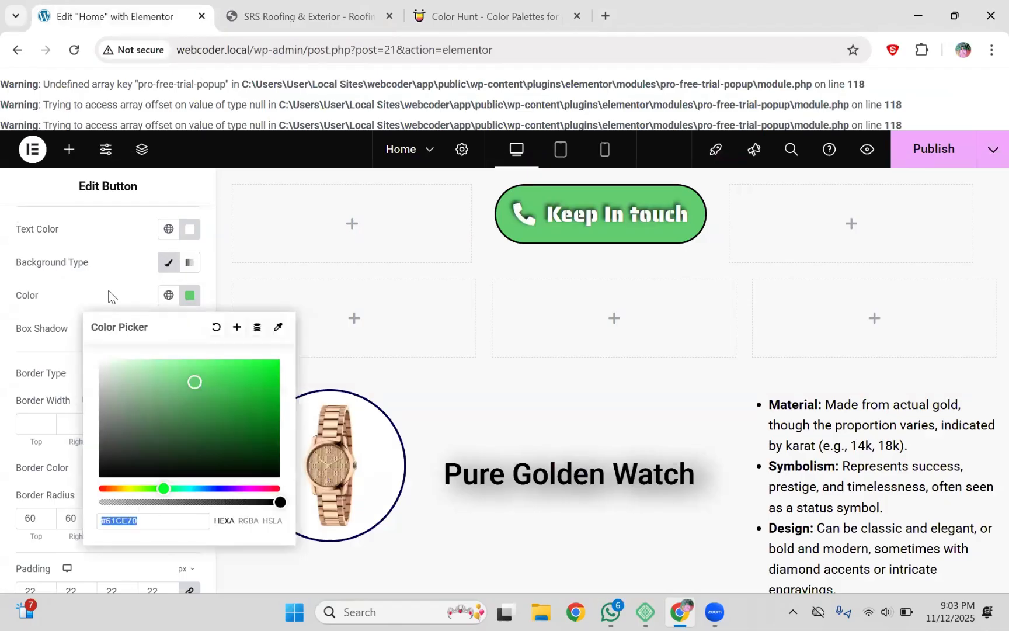
click(127, 273)
click(190, 230)
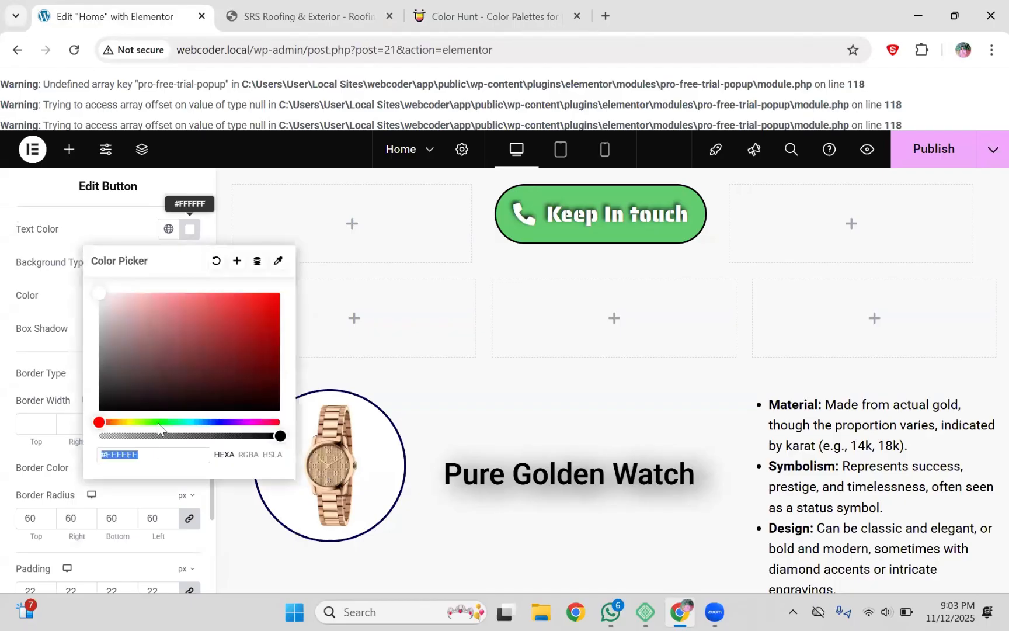
drag(150, 456, 79, 458)
key(ctrl+v)
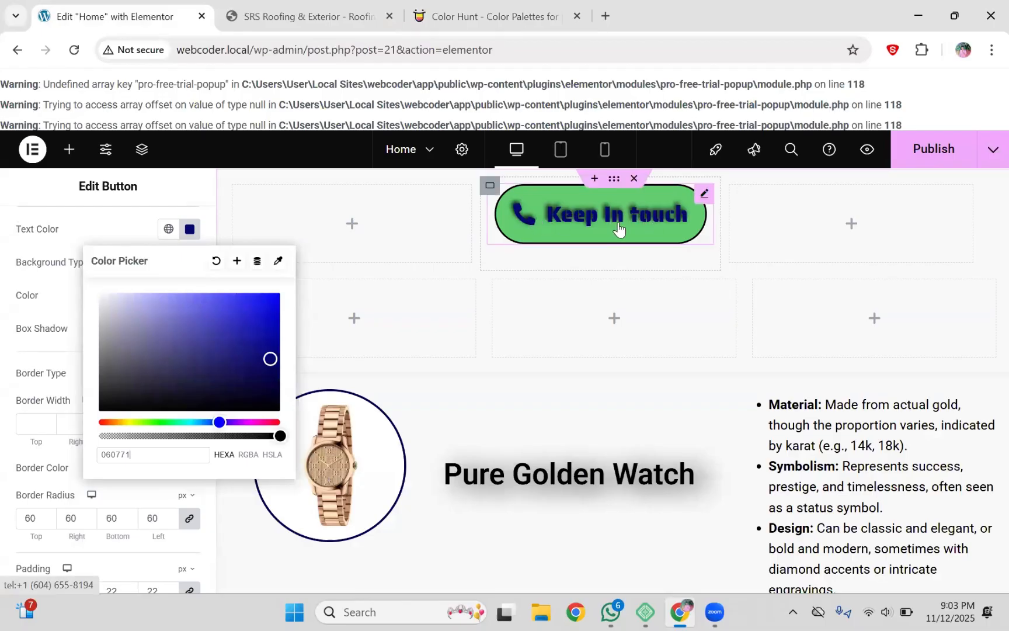
click(121, 236)
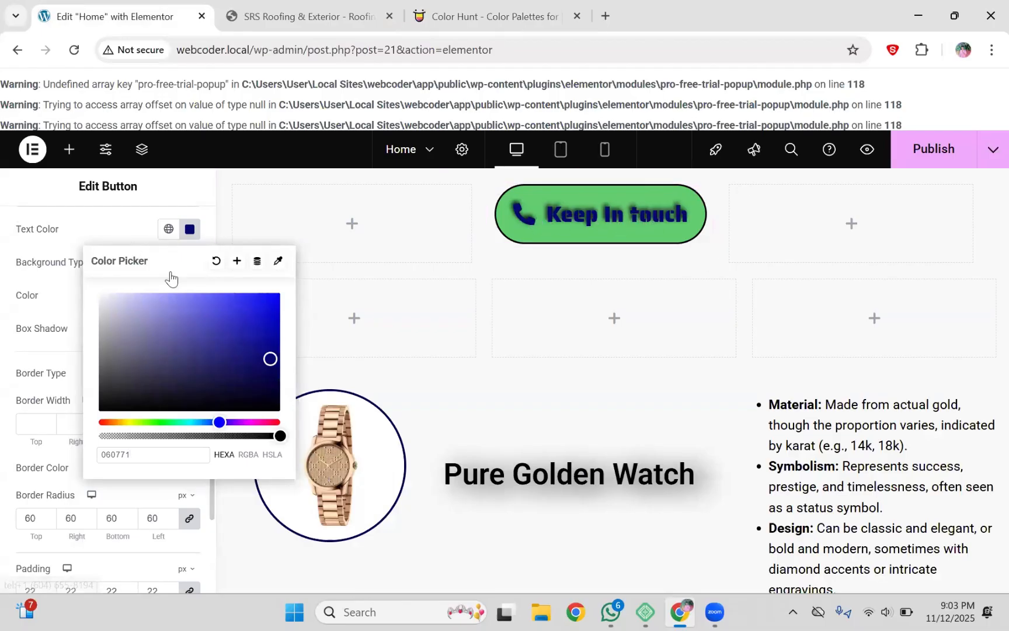
Step: Change the Keep In touch text shadow colour to white
drag(210, 315, 210, 272)
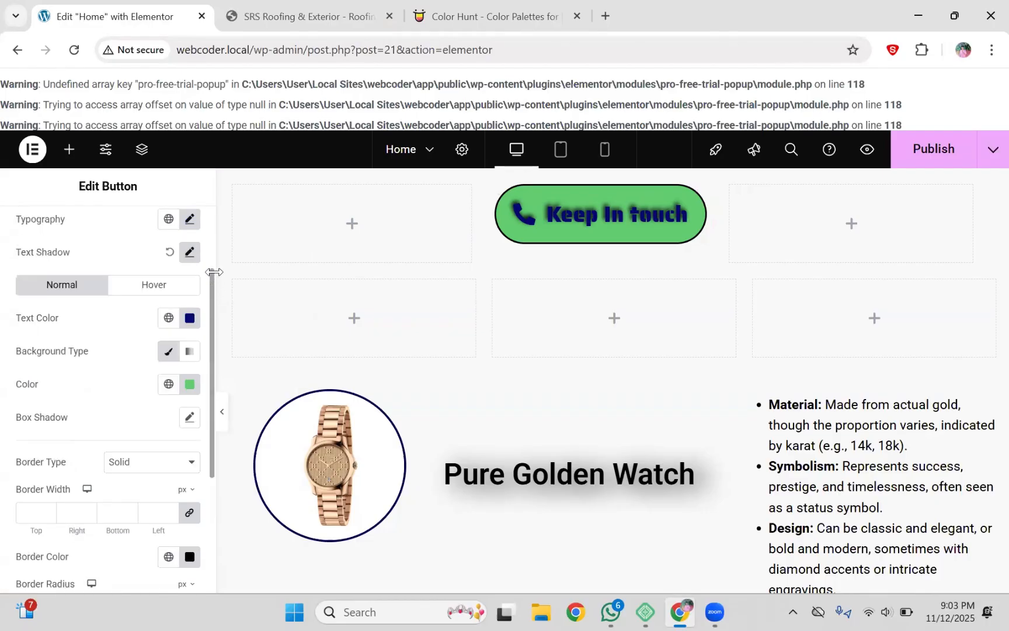
click(188, 254)
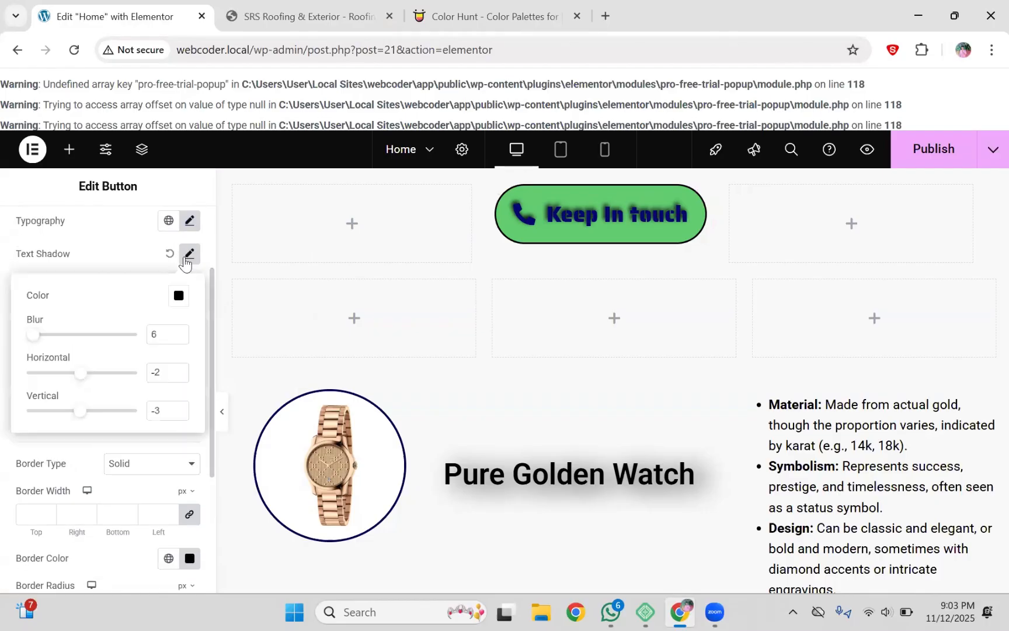
click(178, 295)
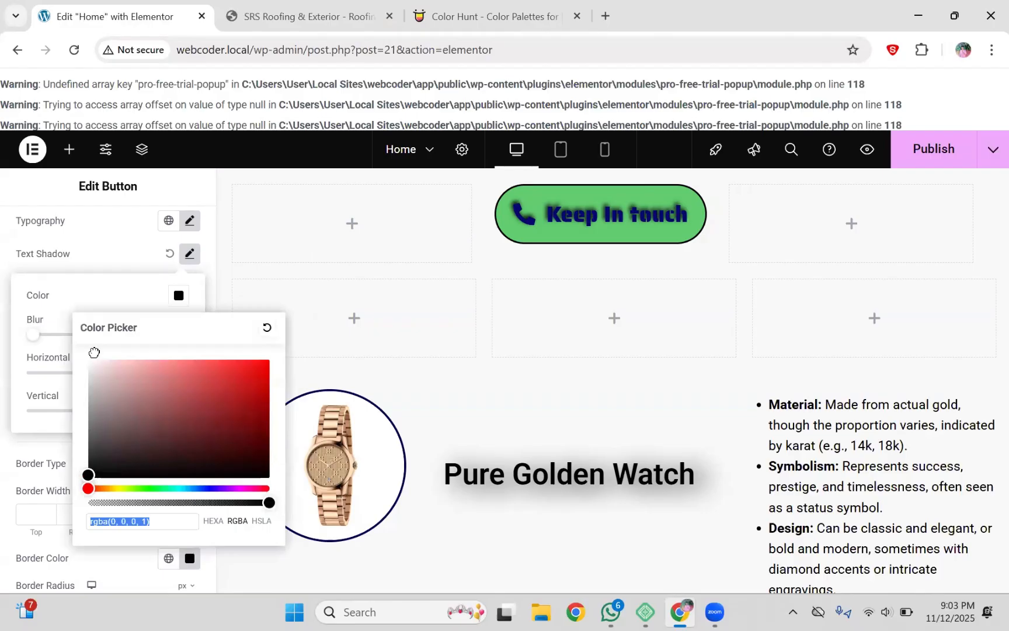
click(89, 361)
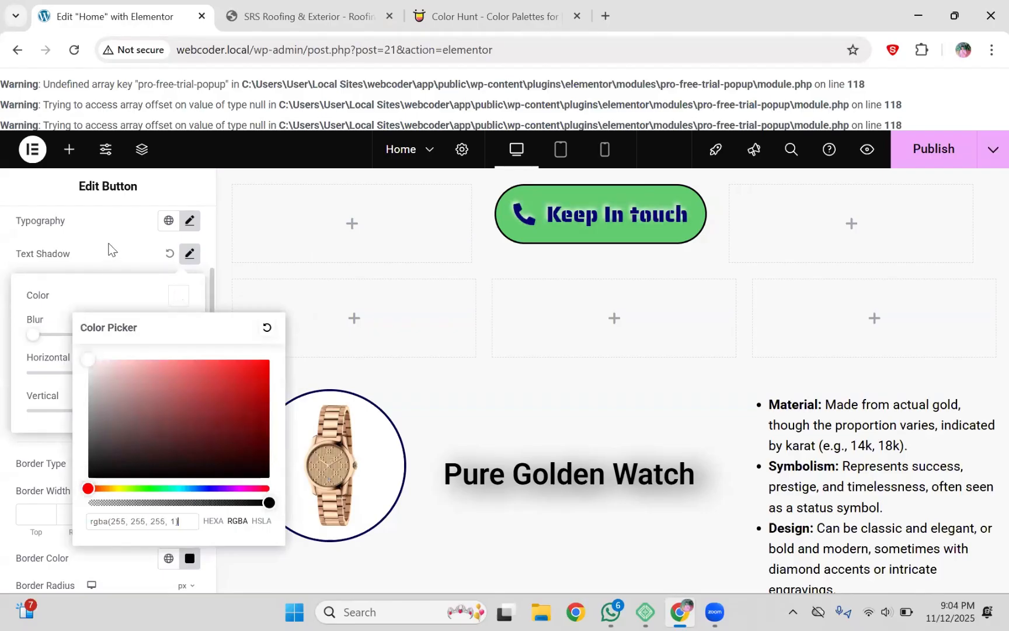
click(109, 250)
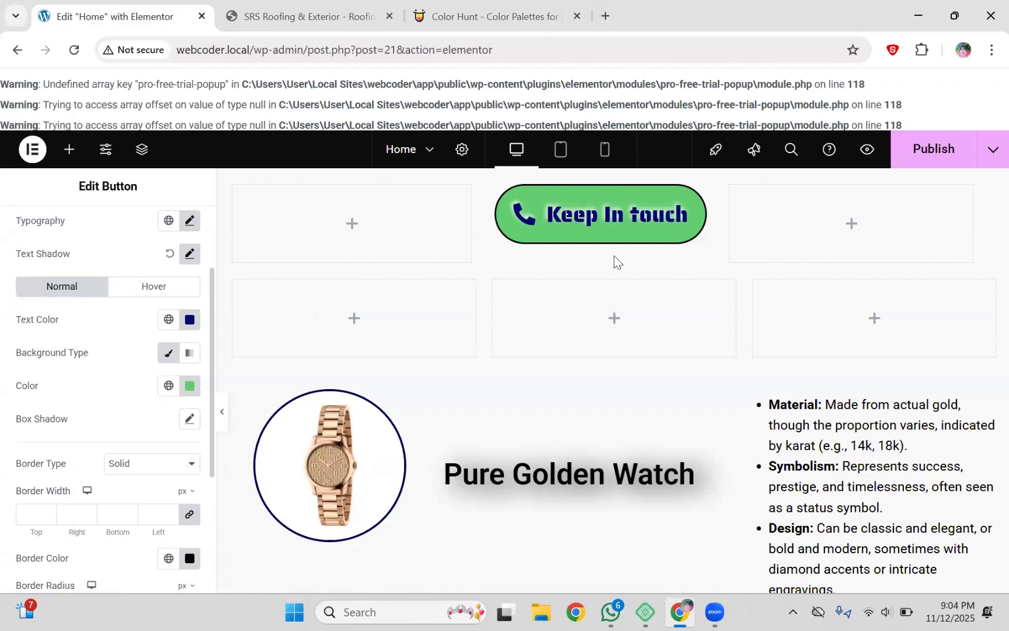
key(ctrl+shift+Tab)
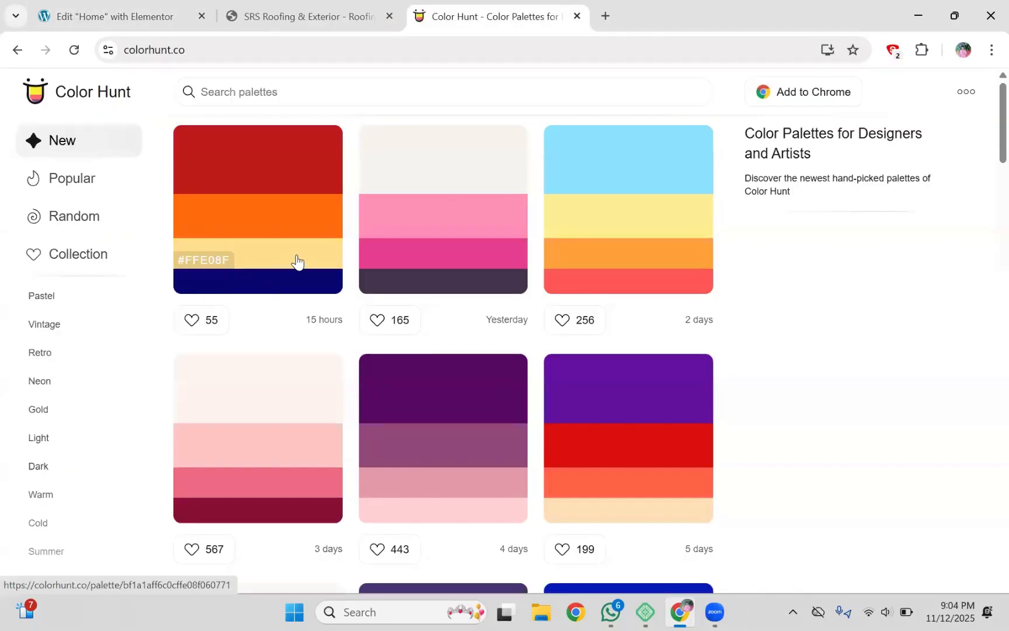
Step: Copy the pale yellow #FFE08F stripe from the first palette and return to the Elementor tab
click(204, 262)
click(146, 7)
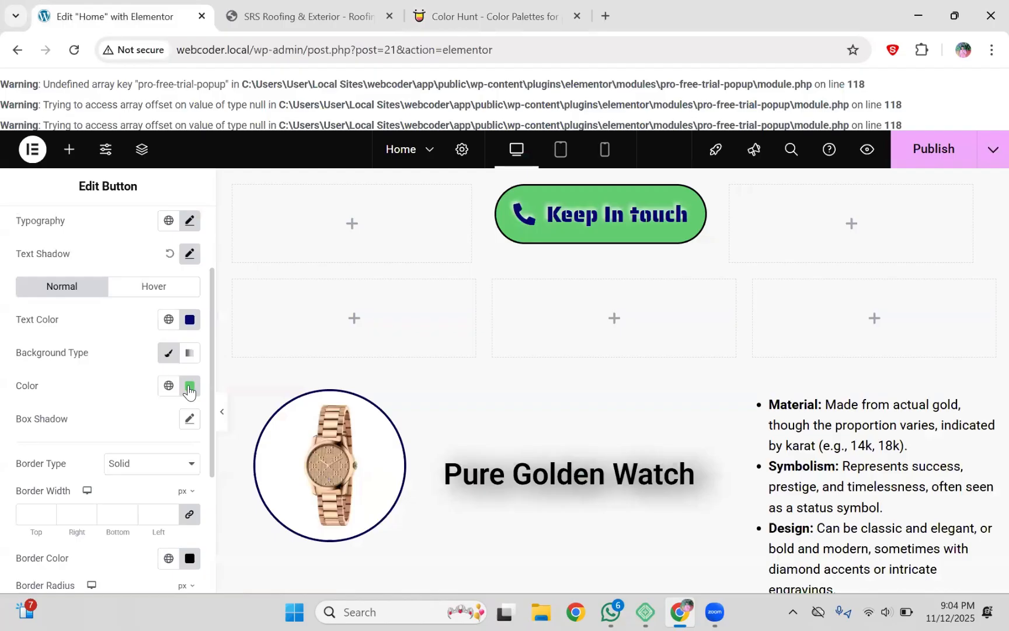
Step: Paste #FFE08F as the Keep In touch button's background colour, replacing the green
click(188, 387)
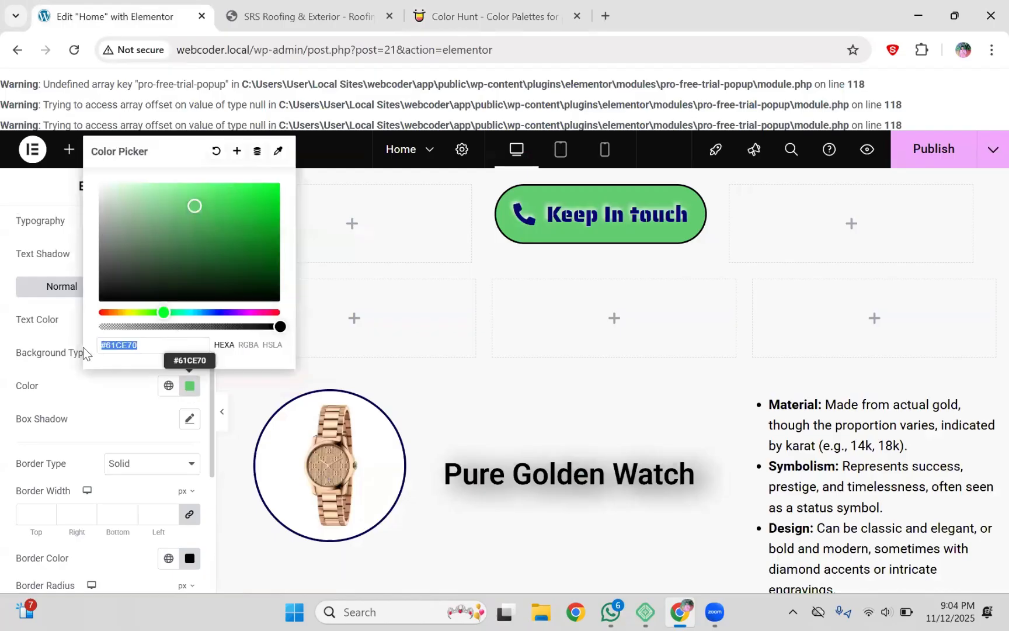
key(ctrl+v)
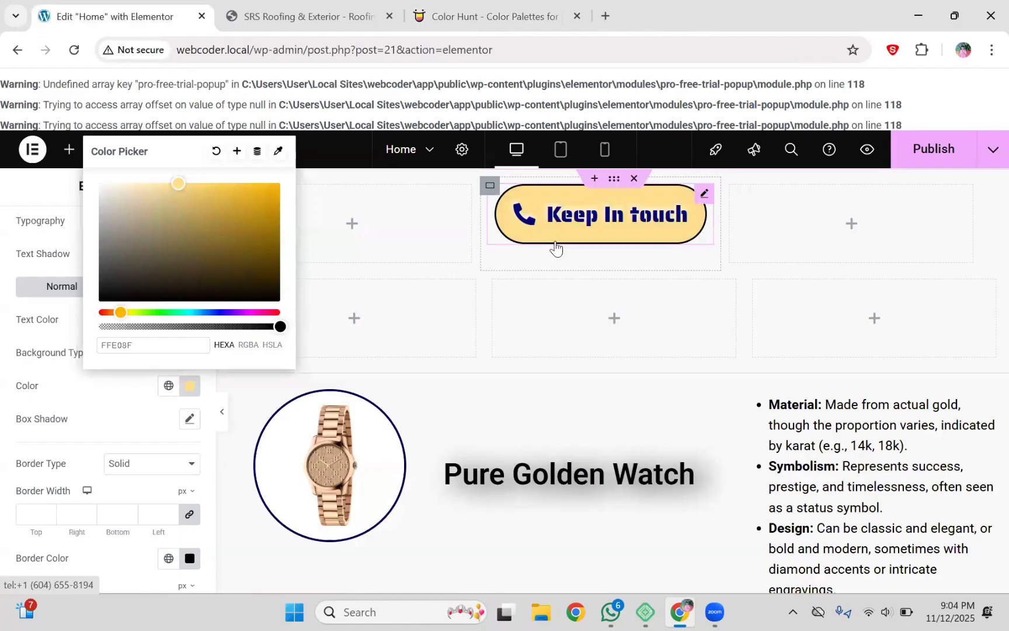
click(114, 429)
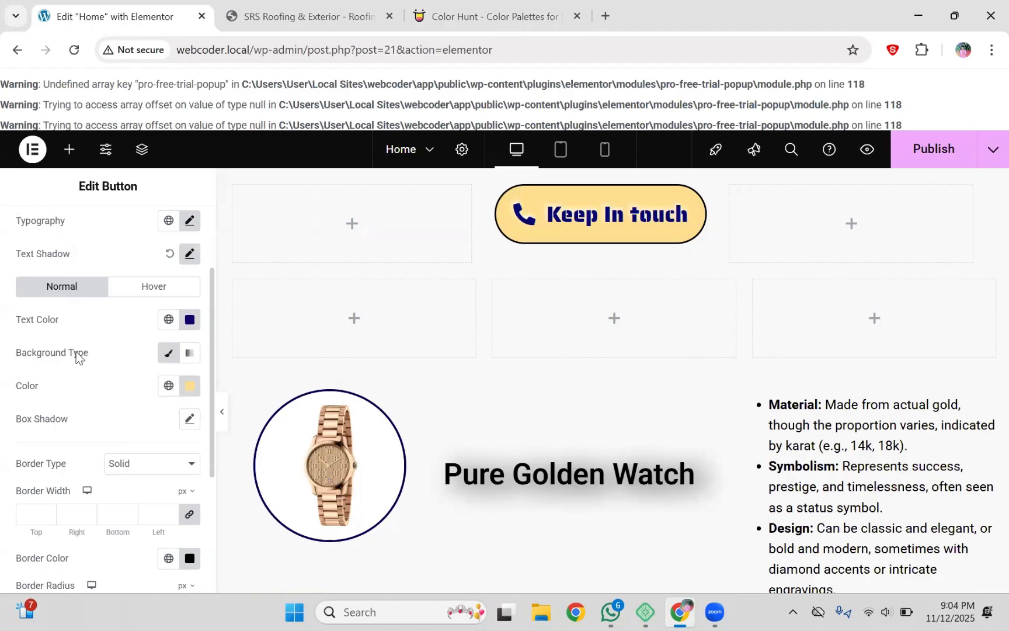
Step: Switch the button background type to Gradient, then check the orange #FF6C0C on Color Hunt
click(191, 354)
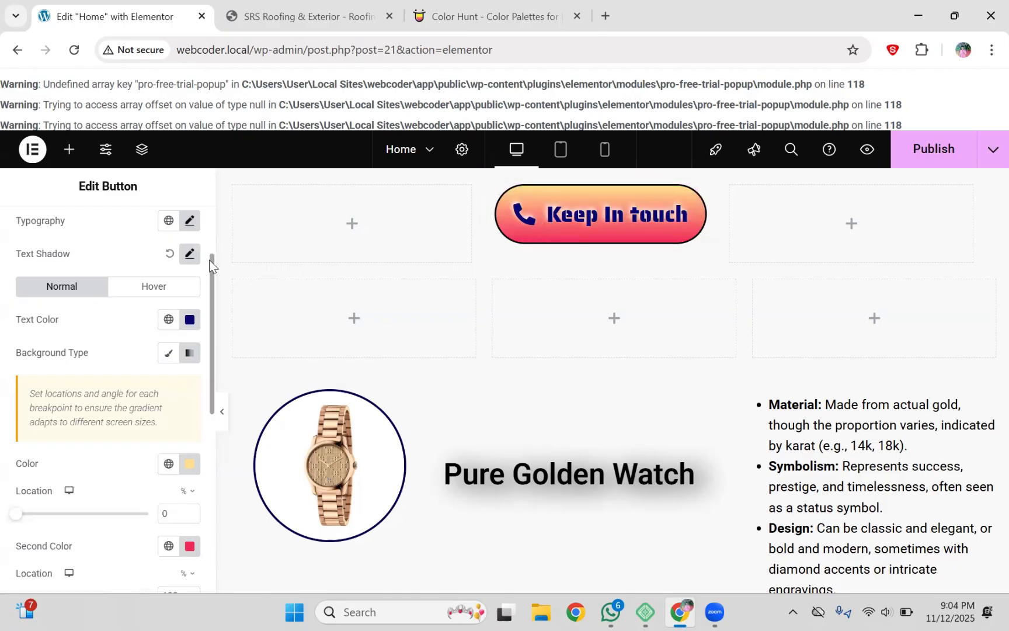
drag(212, 264, 213, 323)
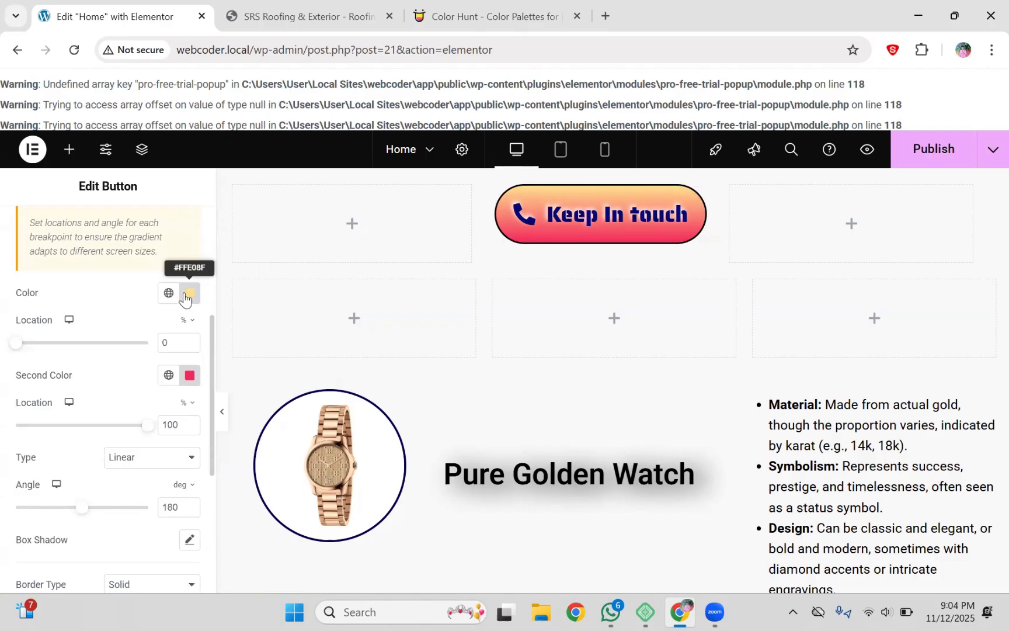
click(186, 295)
click(529, 3)
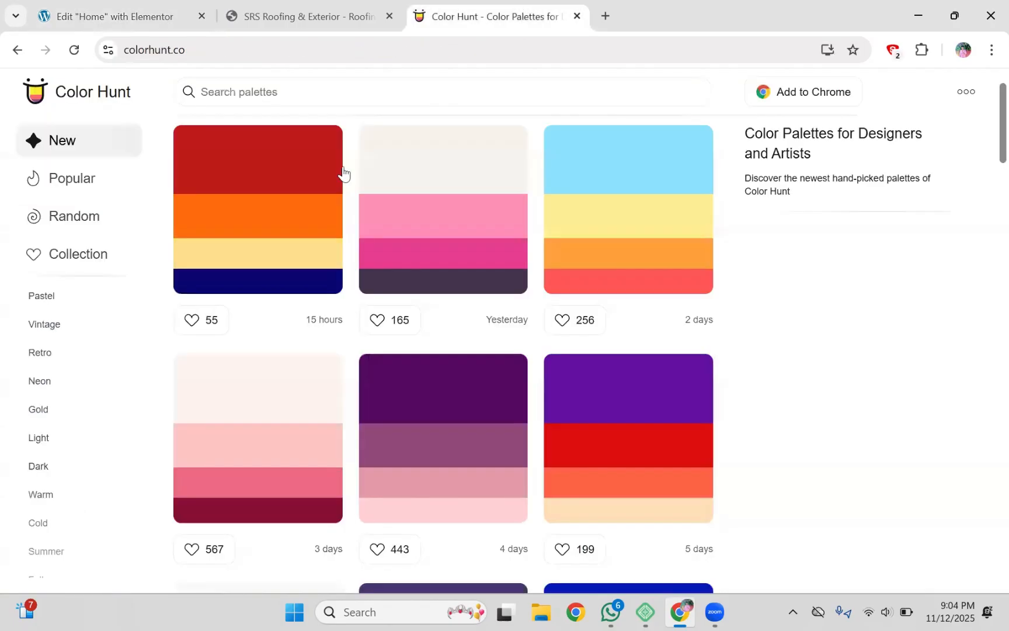
mouse_move(199, 269)
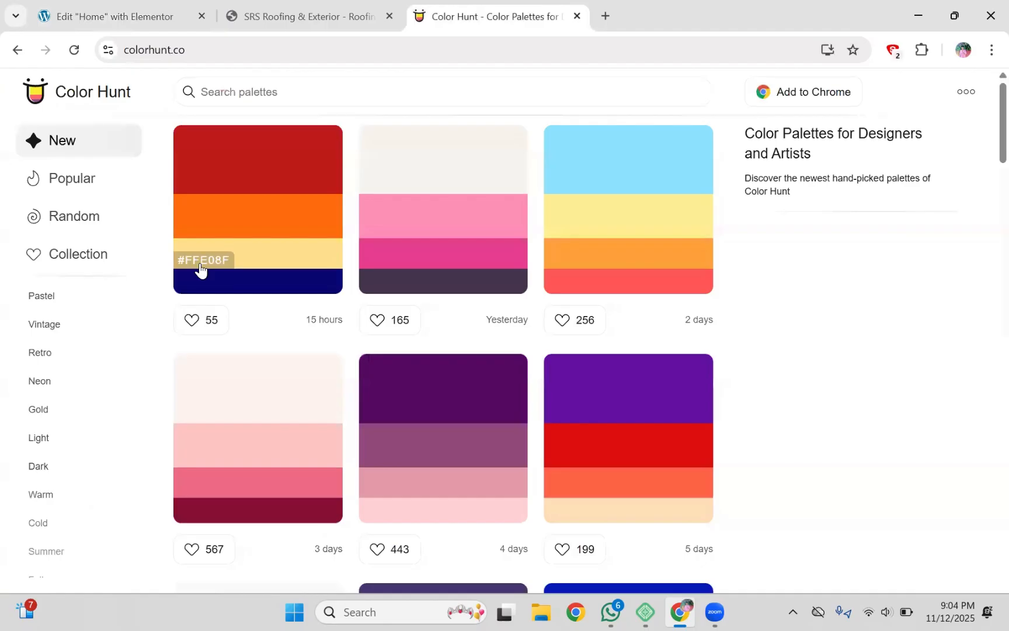
mouse_move(198, 233)
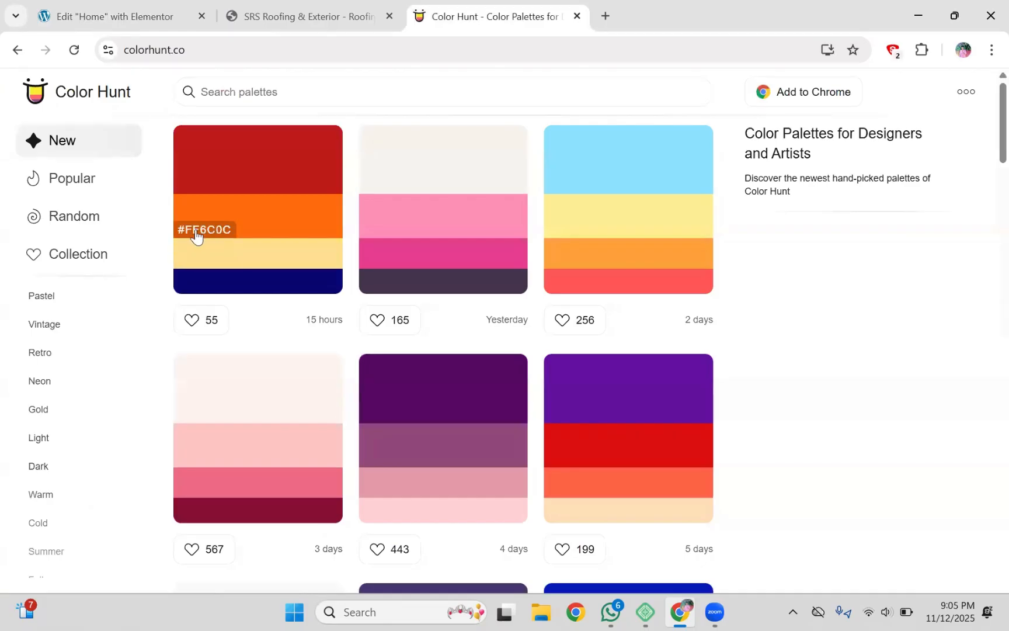
Step: Replace the gradient's Second Color hex with orange #FF6C0C for a yellow-to-orange fade
click(115, 17)
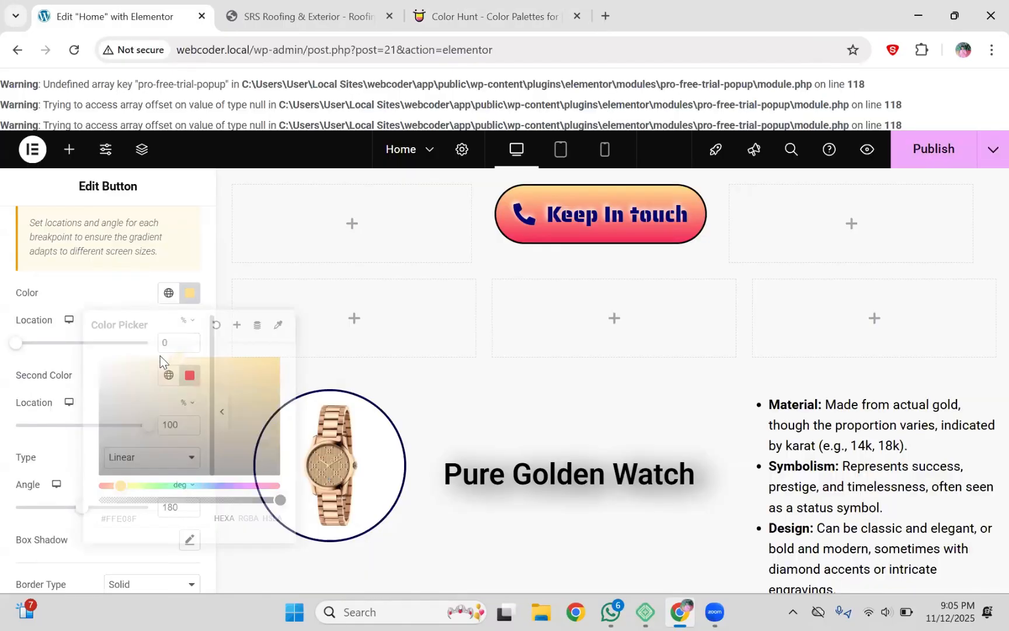
click(190, 377)
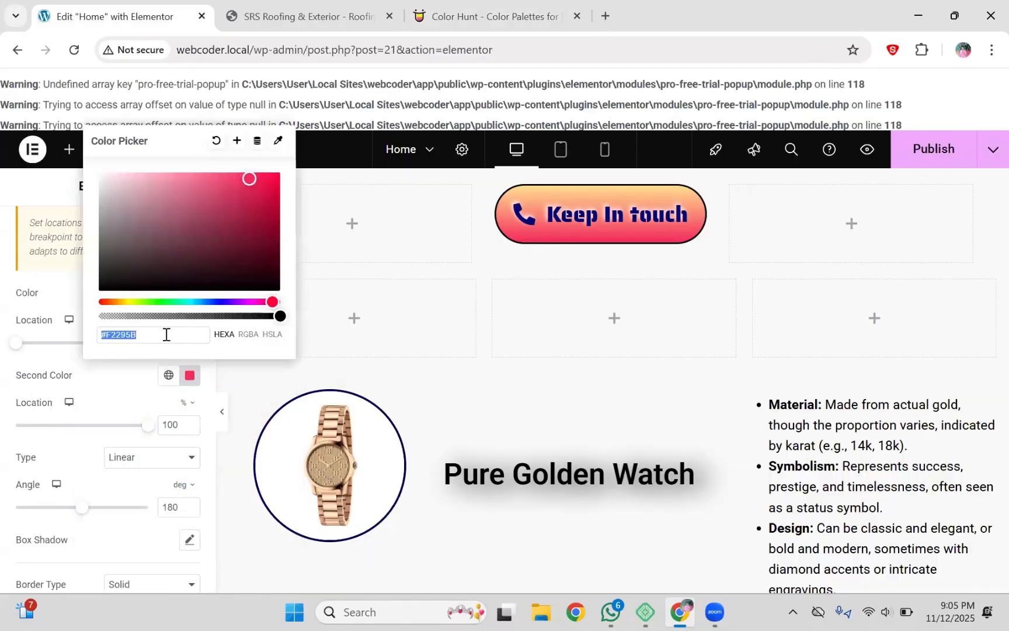
drag(168, 333, 101, 332)
key(ctrl+v)
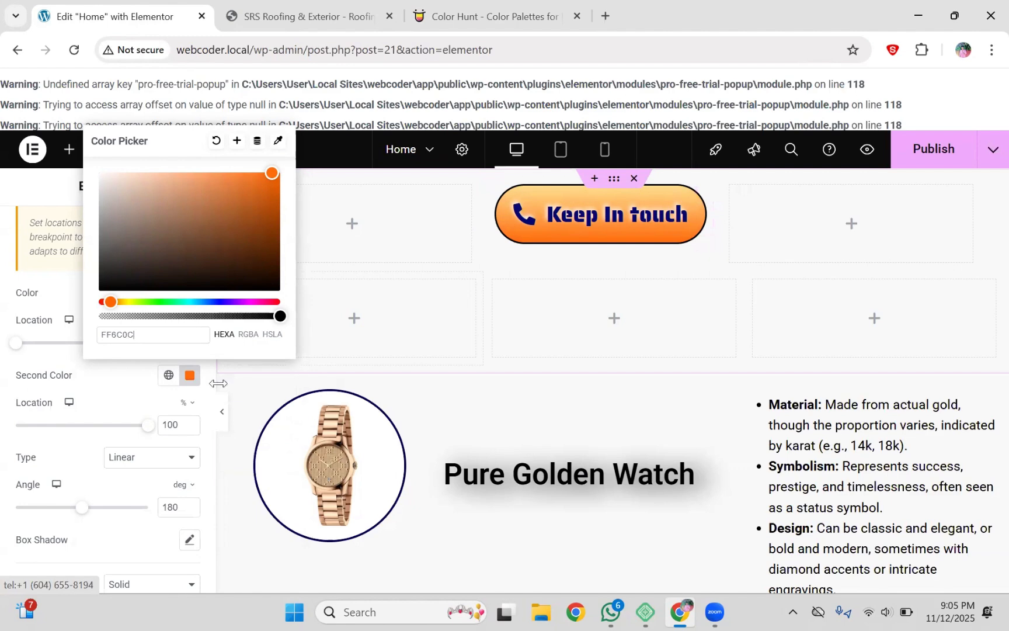
scroll(205, 398, down, 8)
scroll(204, 398, up, 6)
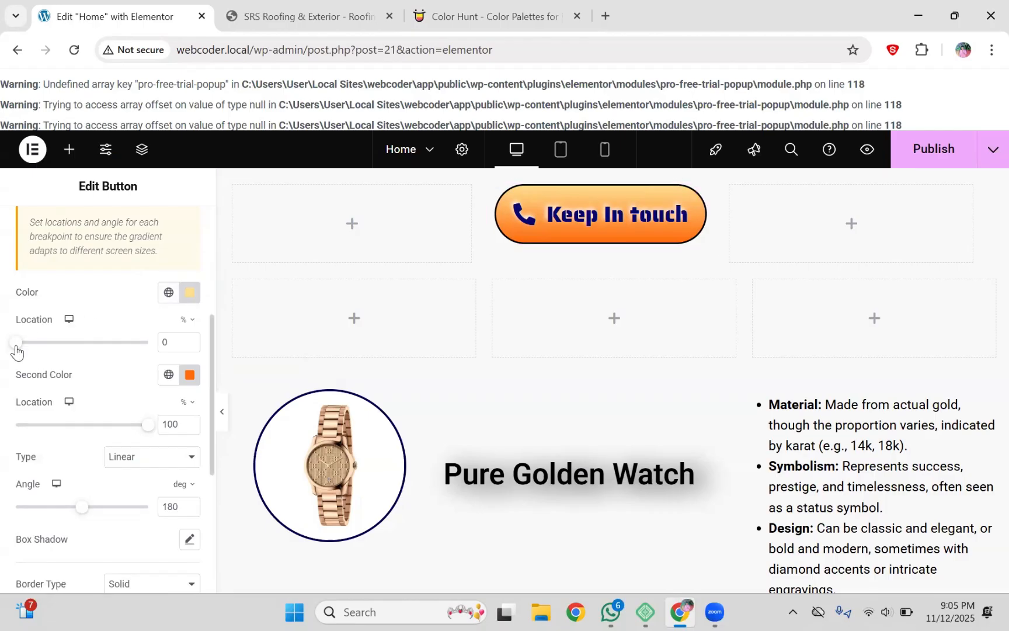
Step: Move the yellow stop to 31%, adjust the orange stop, and set Second Color to #E55B00 at 178°
drag(16, 350, 66, 339)
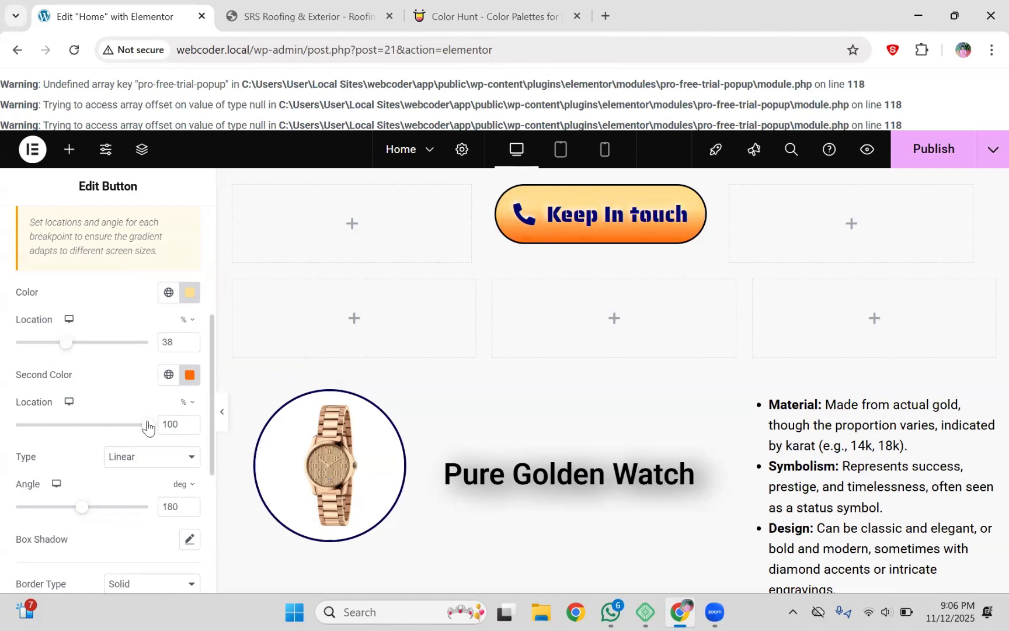
drag(146, 427, 11, 427)
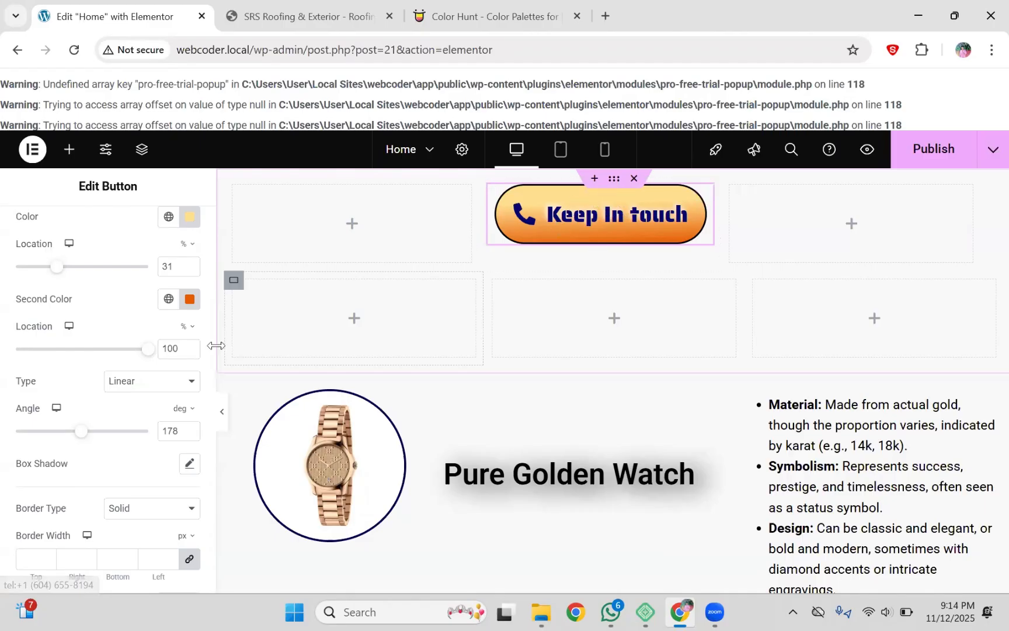
scroll(210, 355, up, 2)
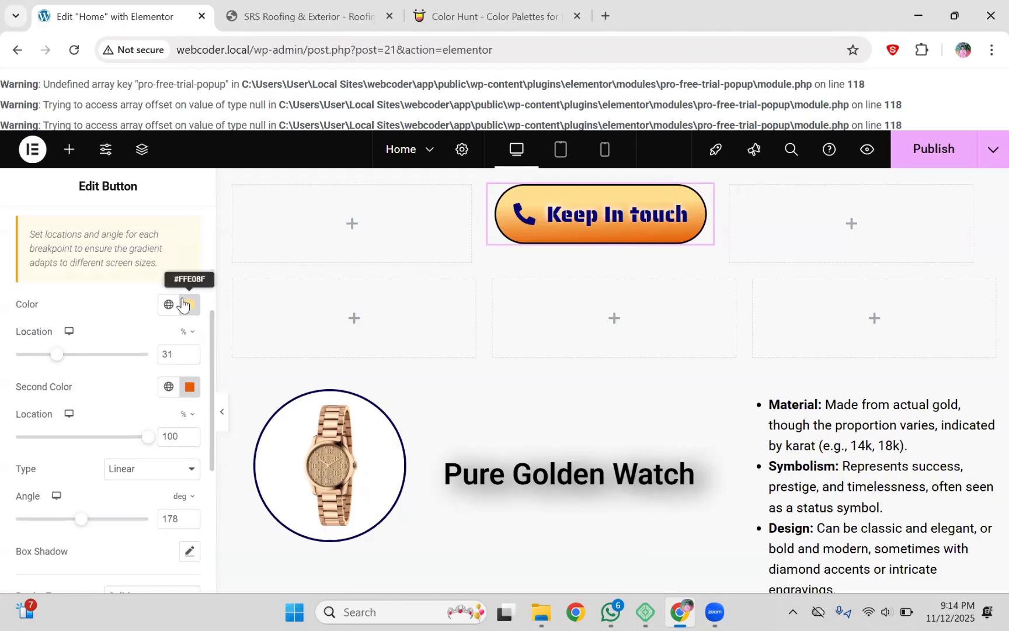
double_click(27, 305)
click(47, 310)
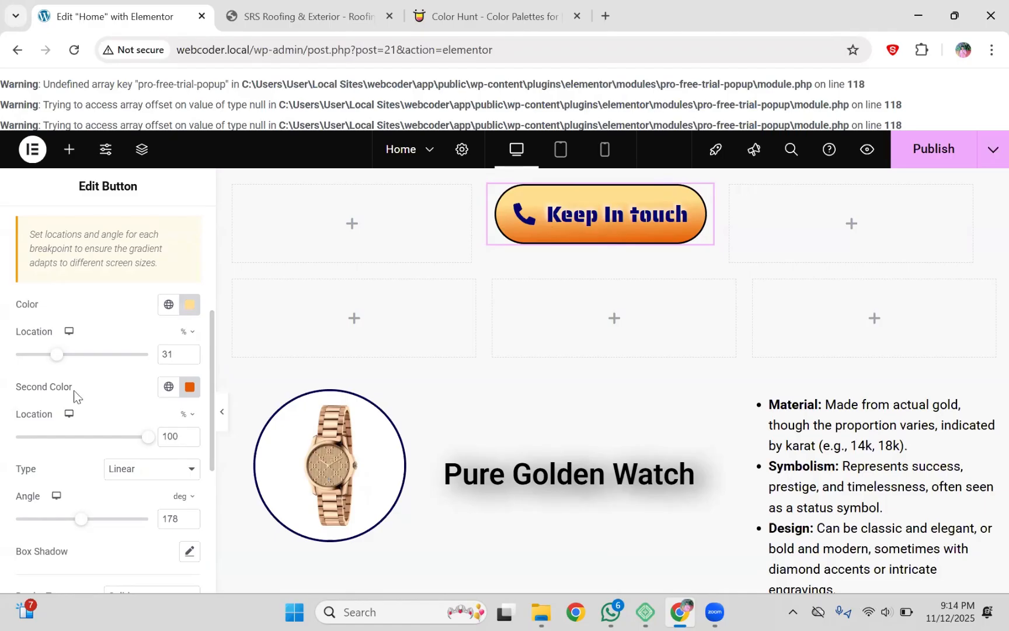
click(190, 388)
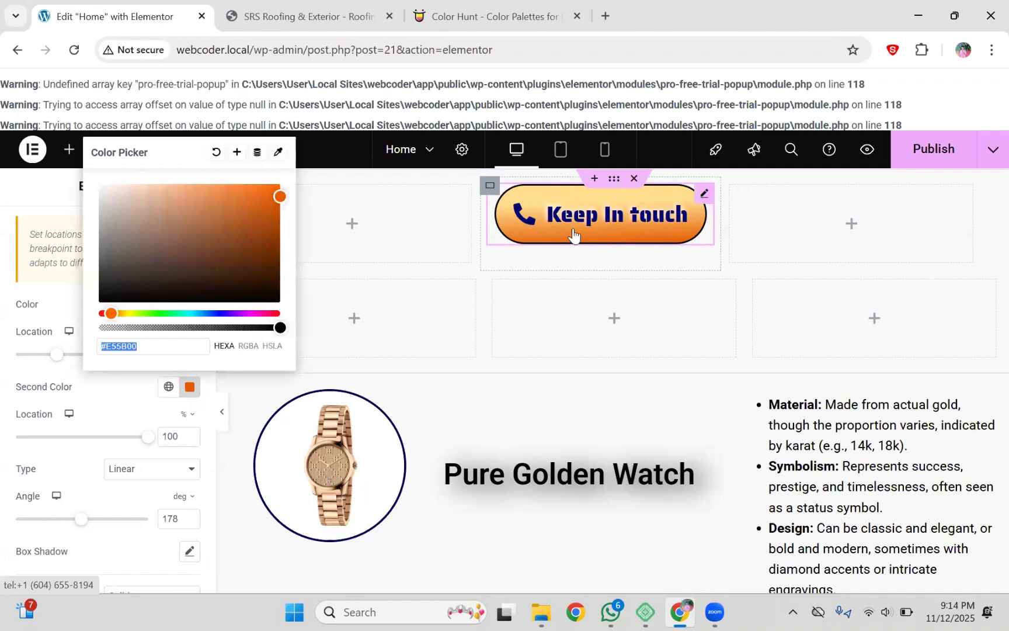
click(204, 408)
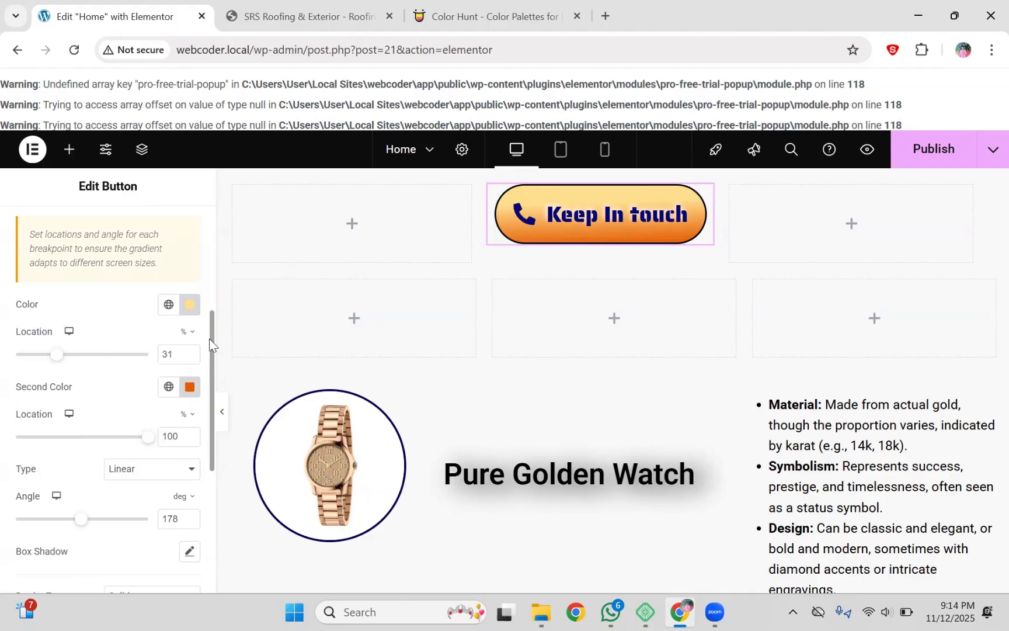
scroll(211, 342, down, 2)
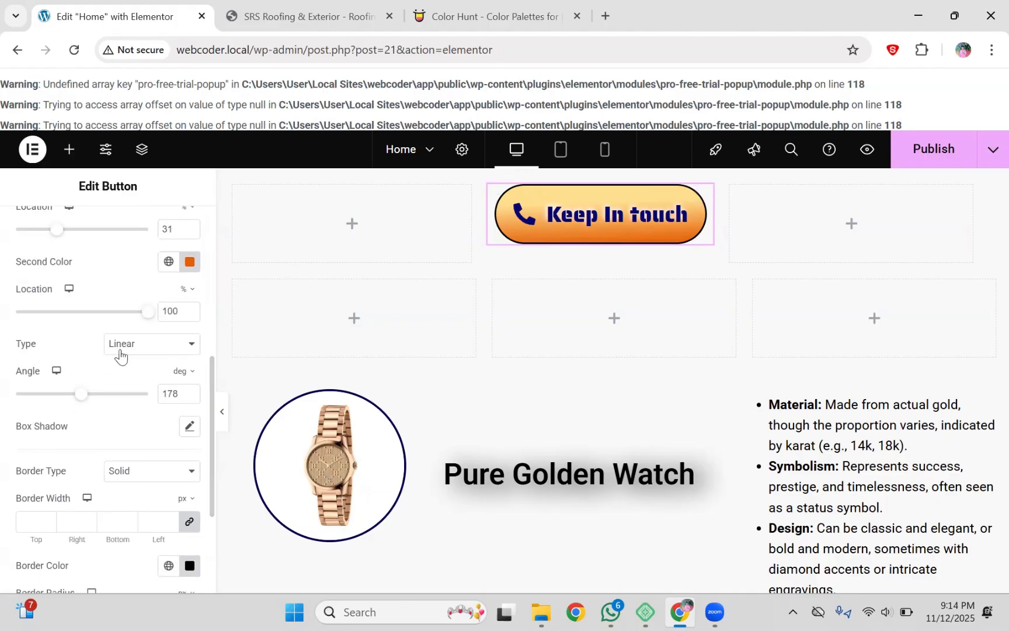
click(122, 351)
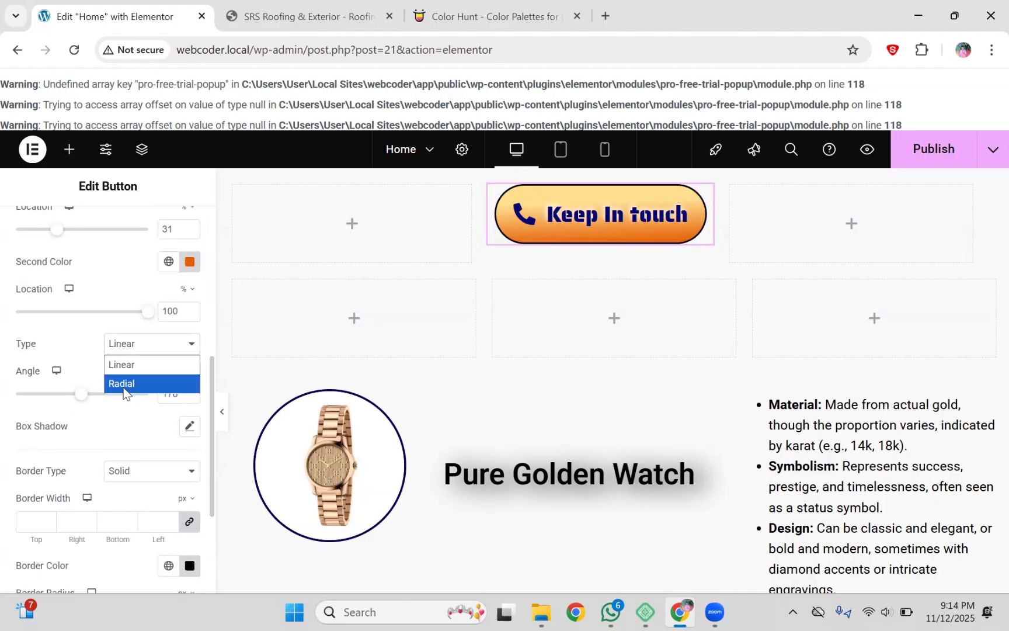
click(125, 384)
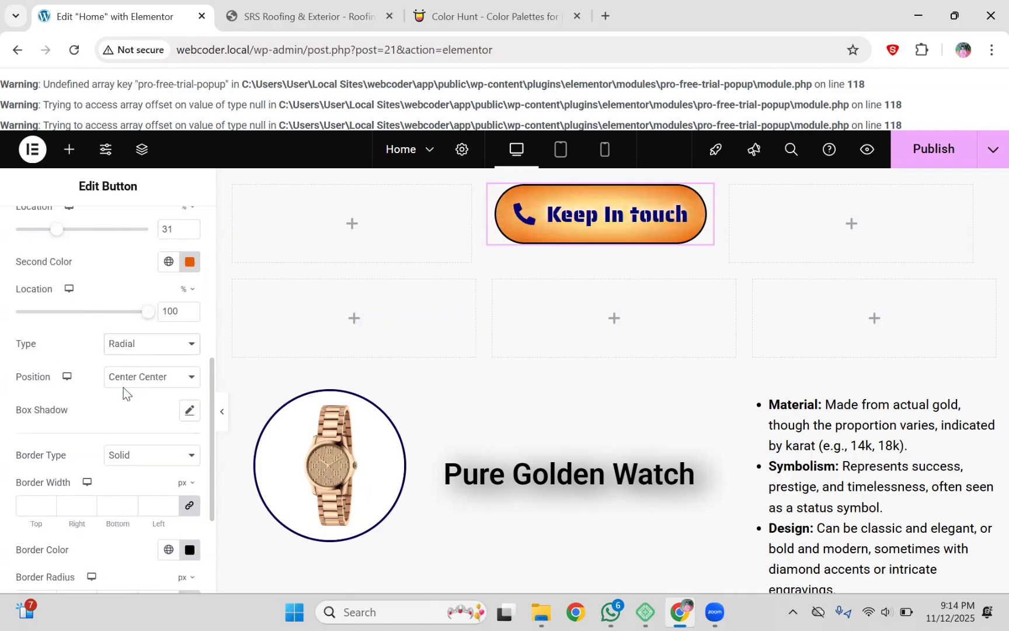
click(127, 345)
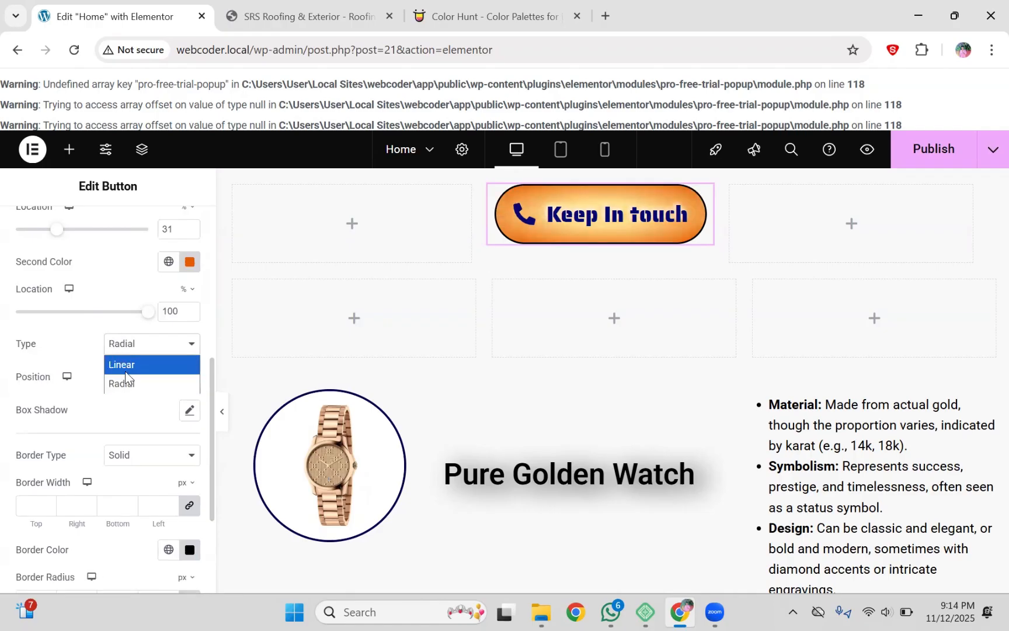
click(125, 362)
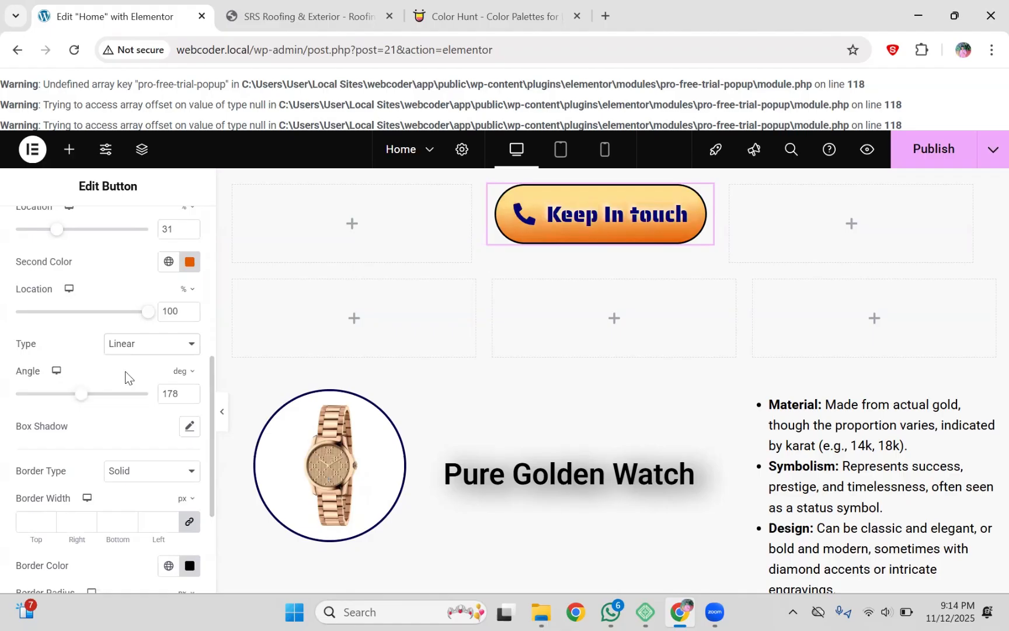
click(156, 349)
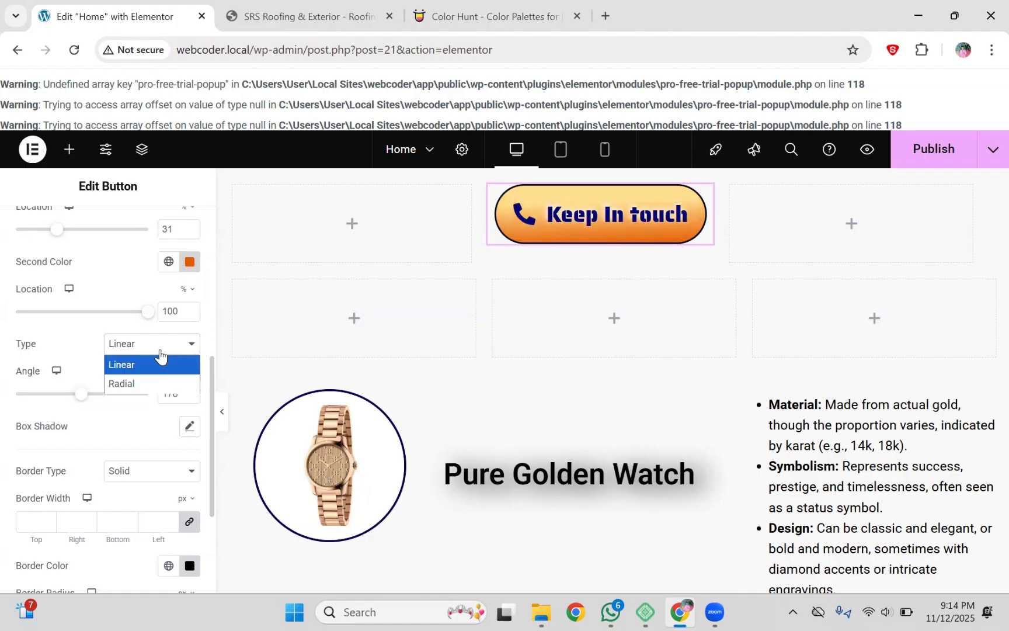
click(160, 390)
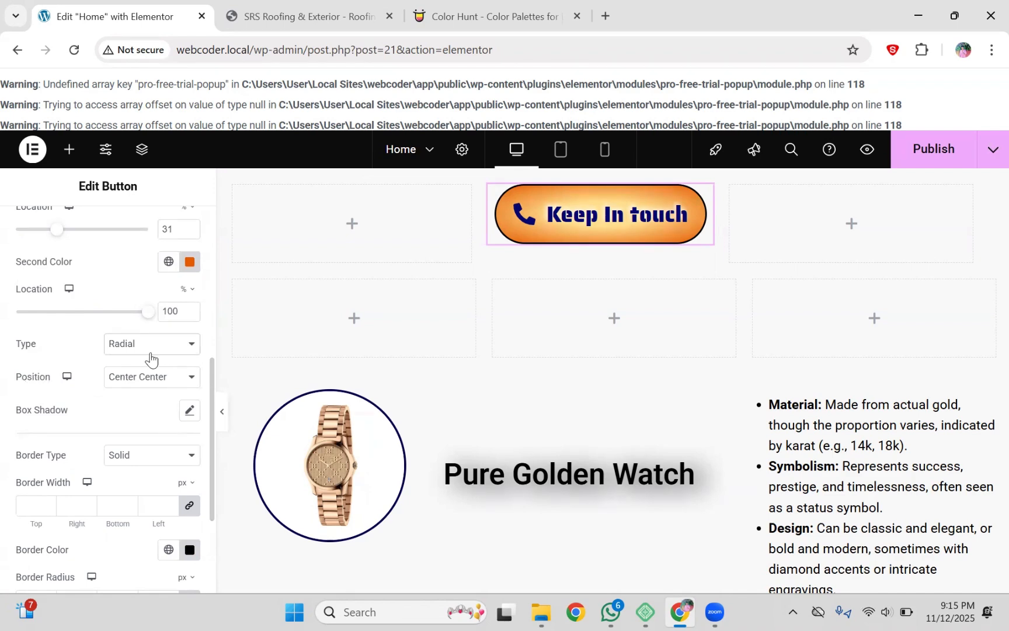
click(151, 375)
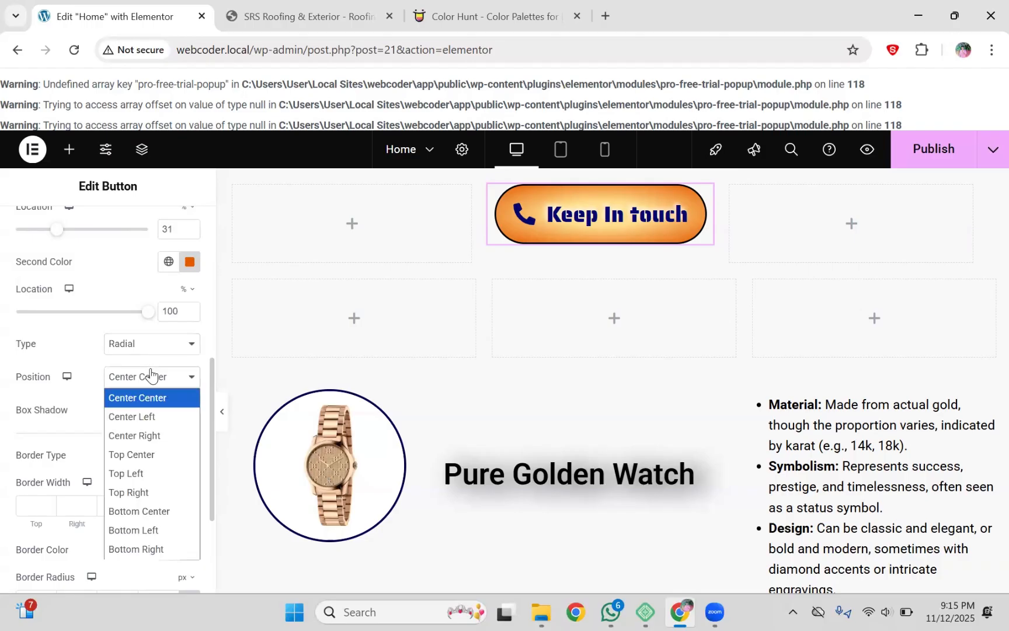
click(149, 417)
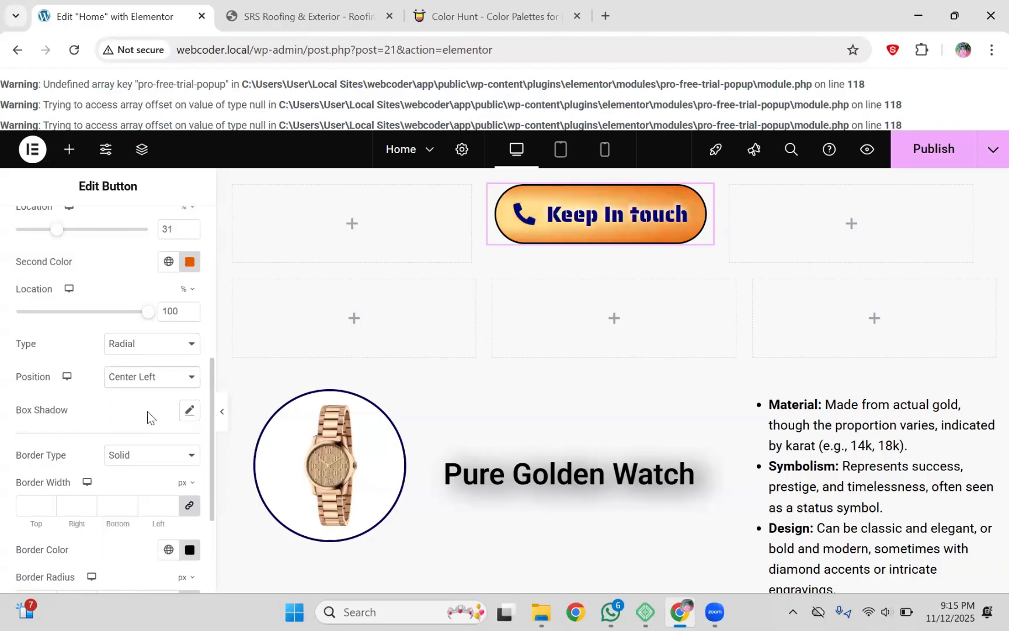
click(157, 378)
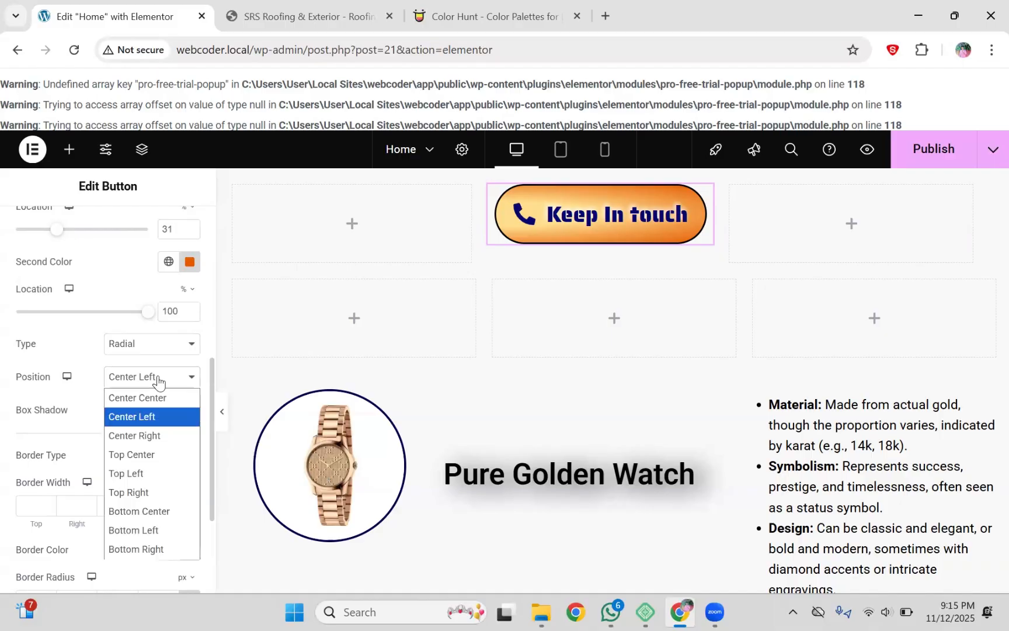
click(155, 437)
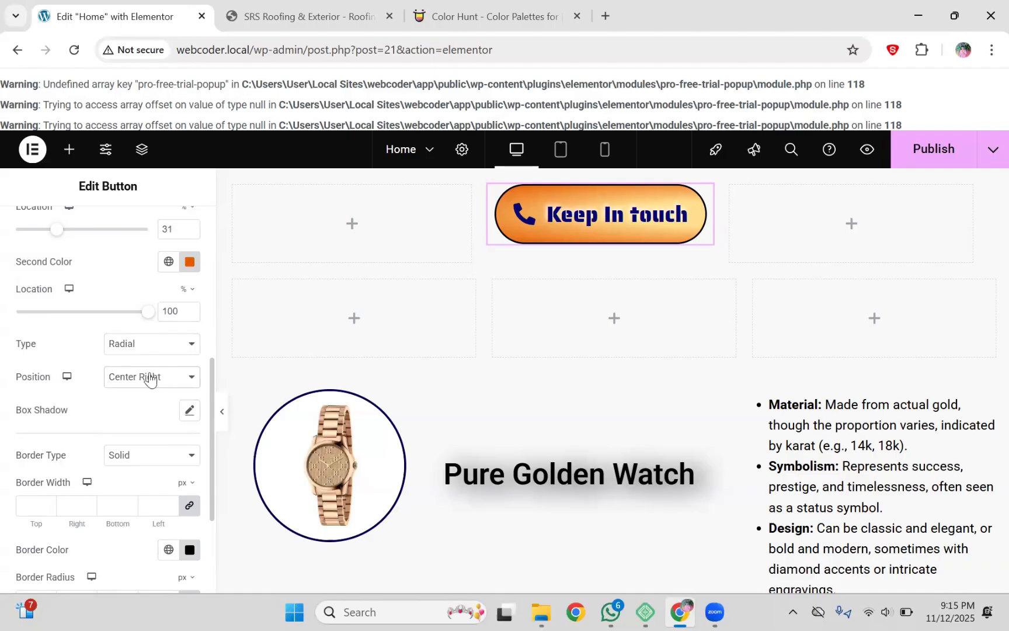
click(151, 379)
click(153, 459)
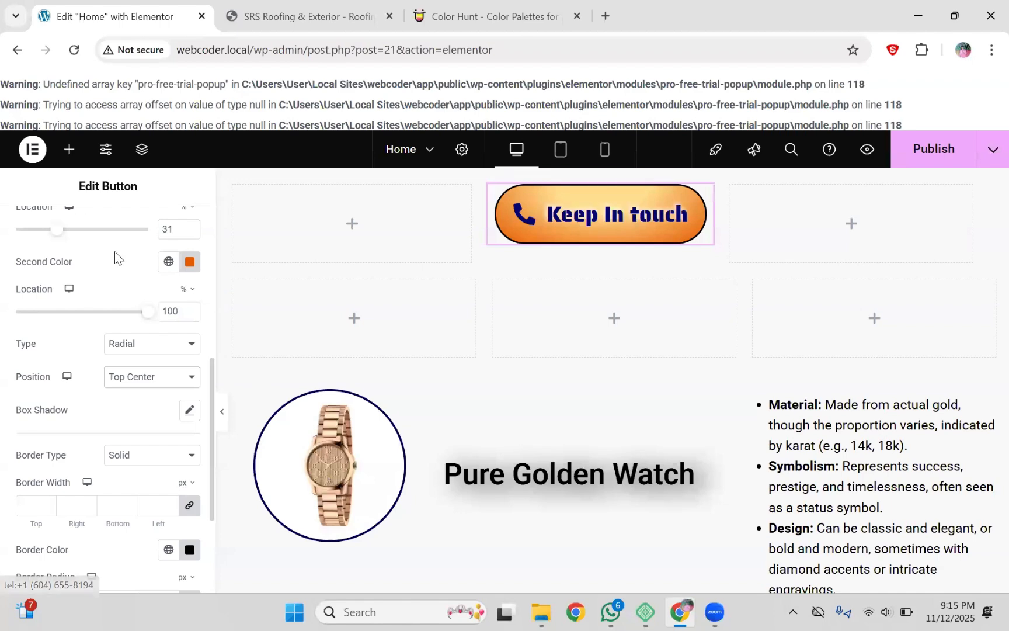
mouse_move(536, 184)
mouse_down()
mouse_move(620, 220)
mouse_move(660, 185)
mouse_up()
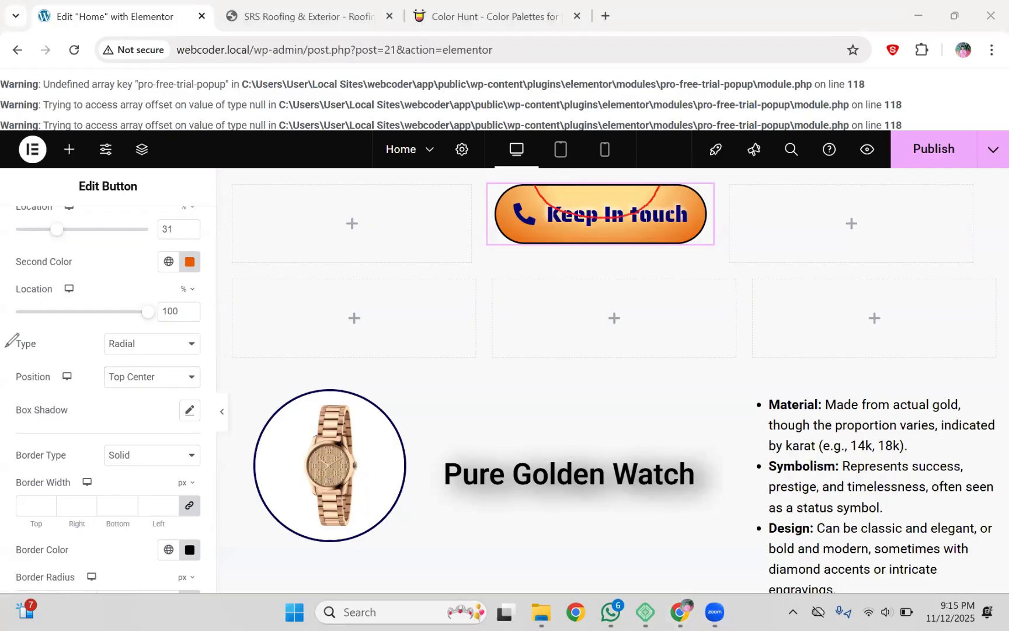
click(137, 405)
click(152, 377)
click(155, 474)
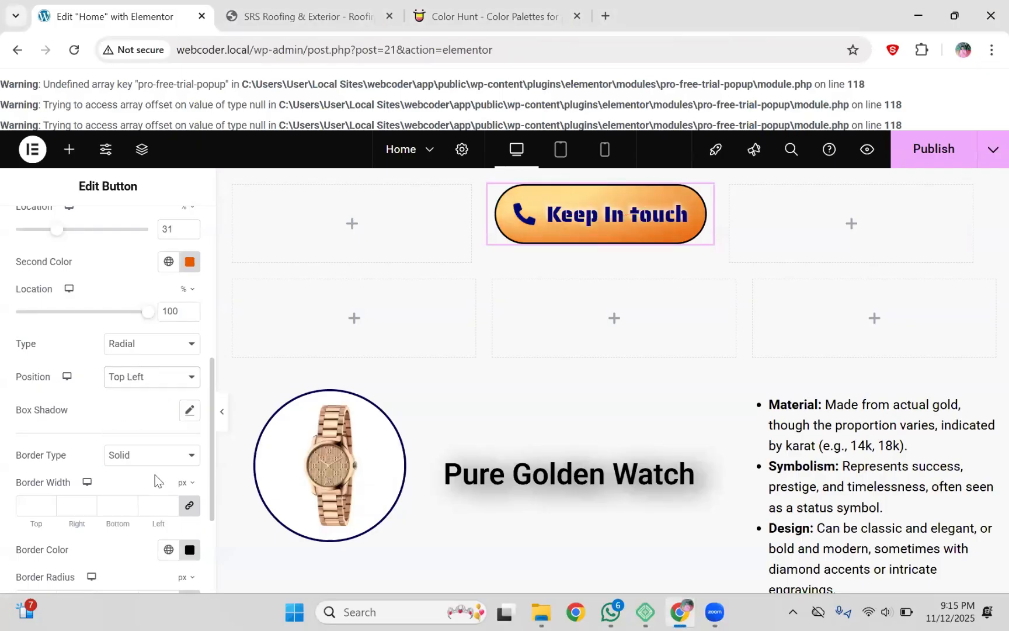
click(150, 351)
click(134, 384)
click(136, 380)
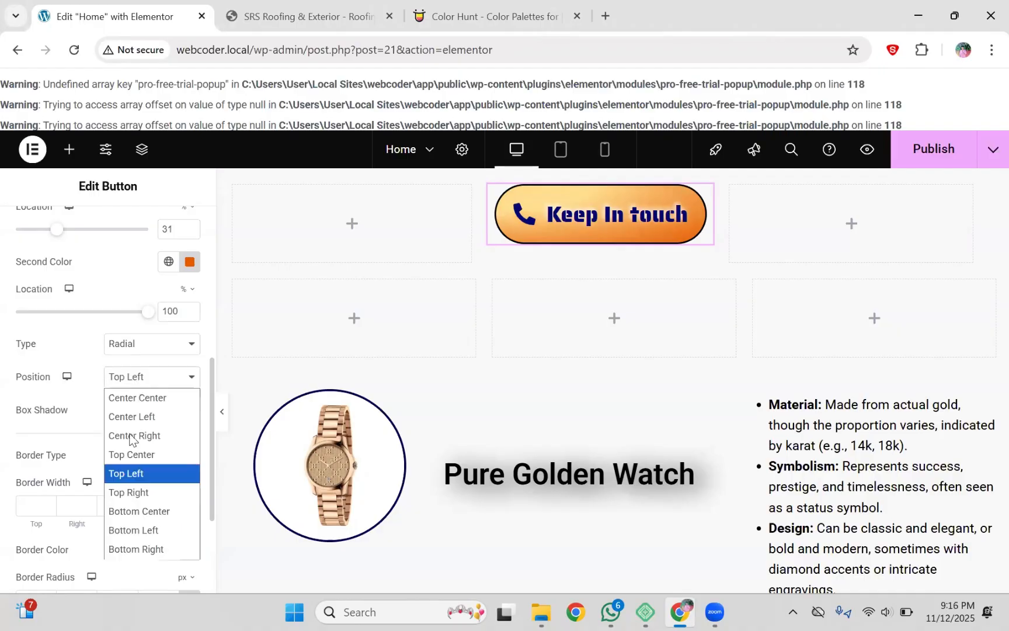
click(138, 493)
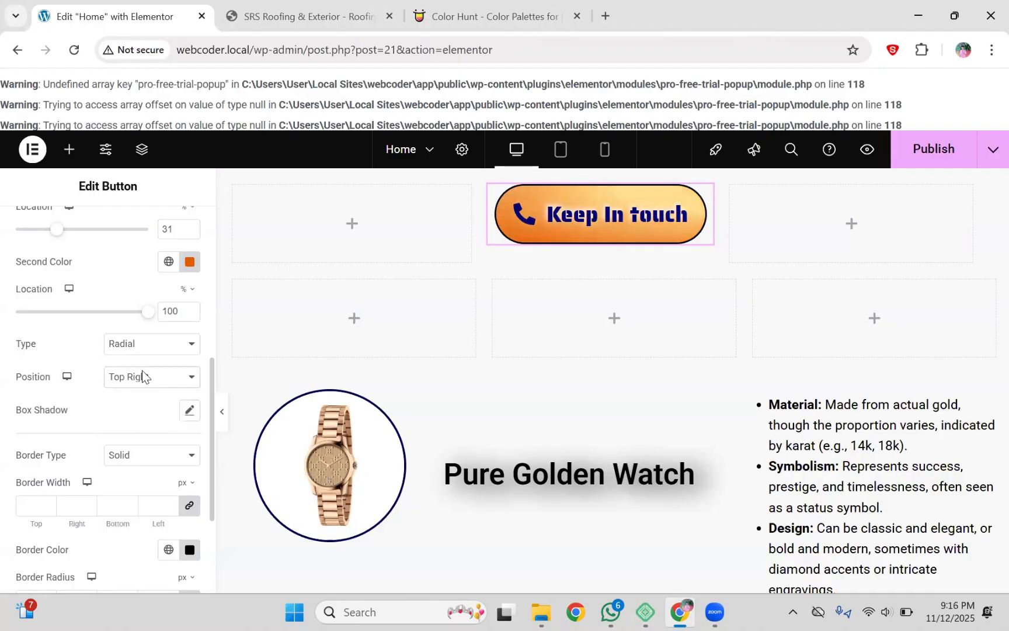
click(142, 374)
click(147, 513)
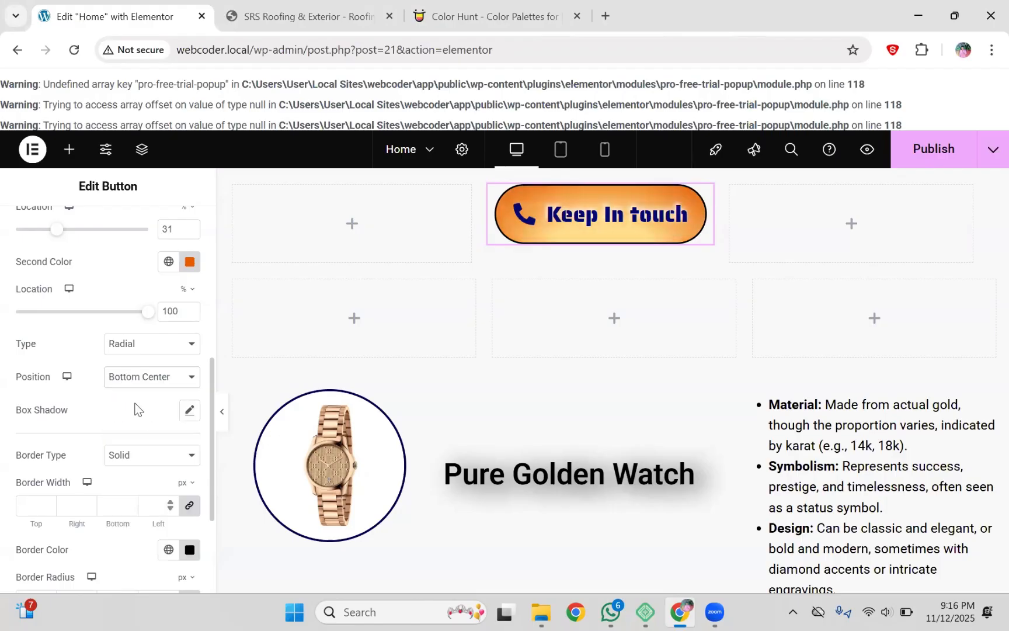
click(138, 377)
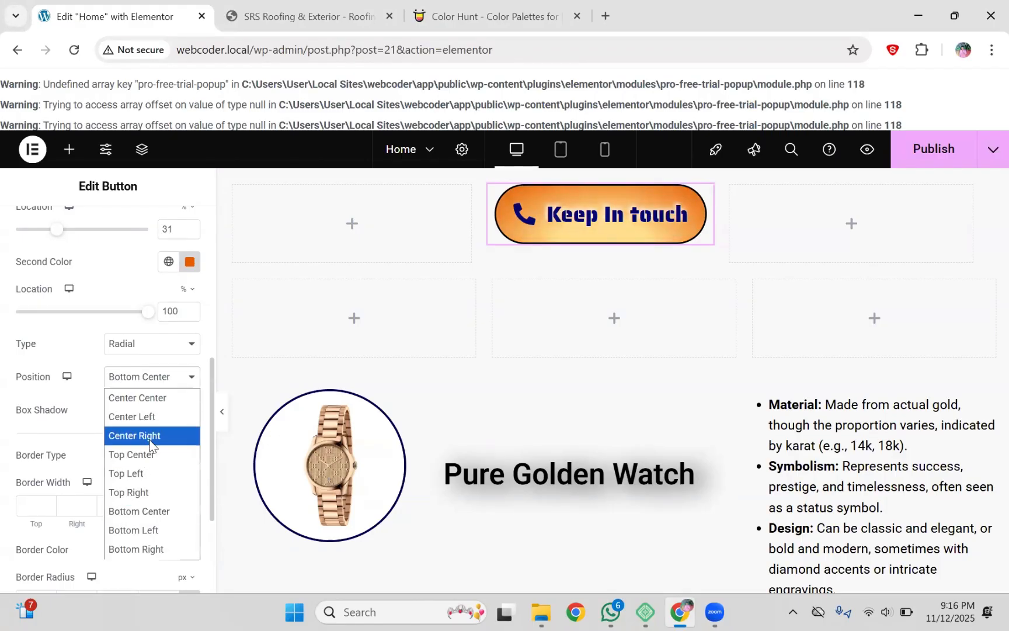
click(150, 530)
click(144, 383)
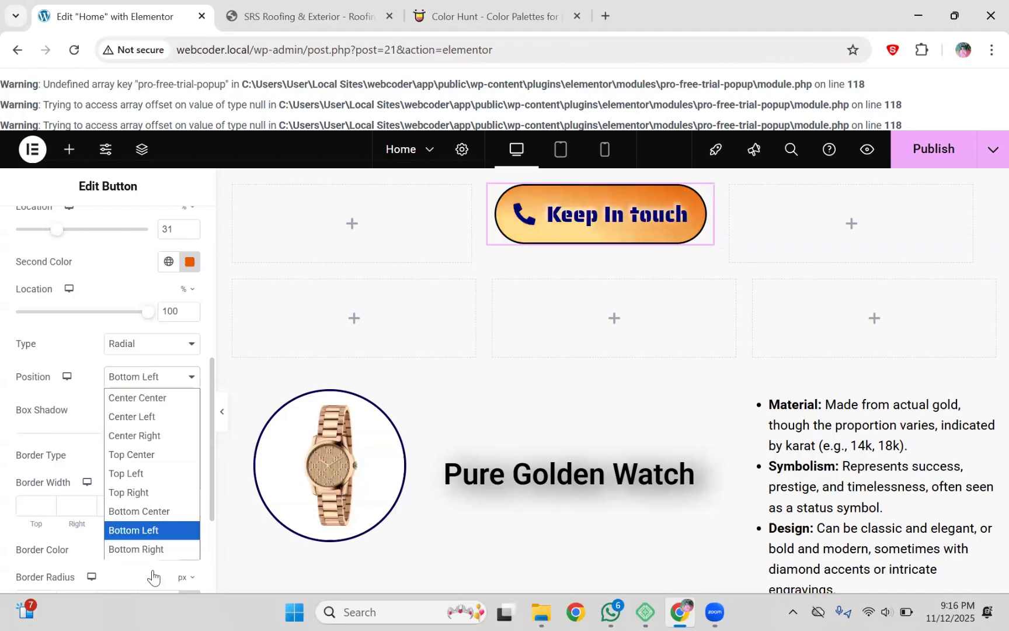
click(150, 556)
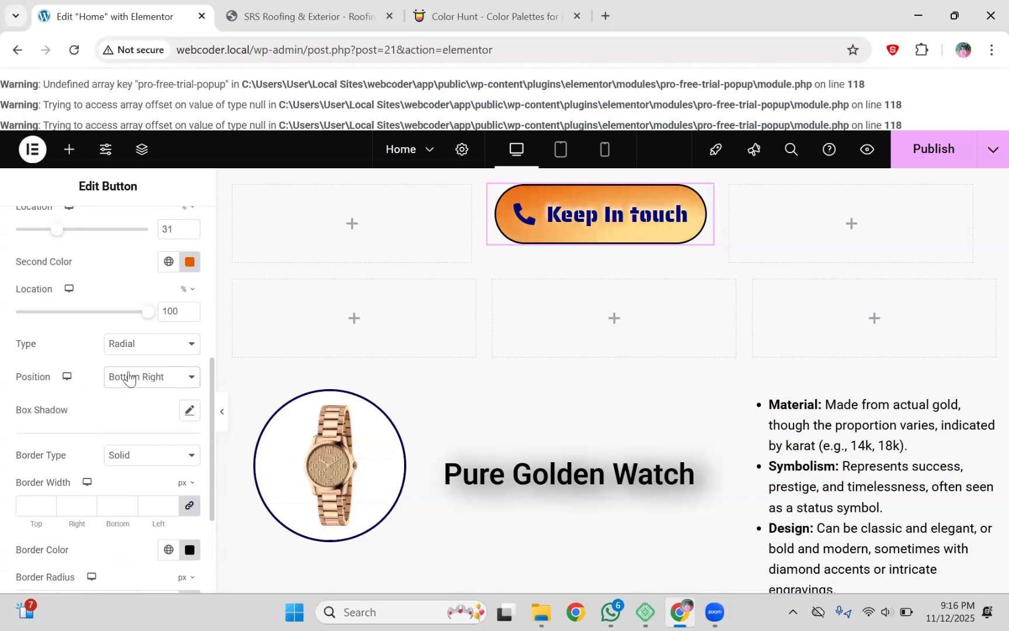
click(146, 346)
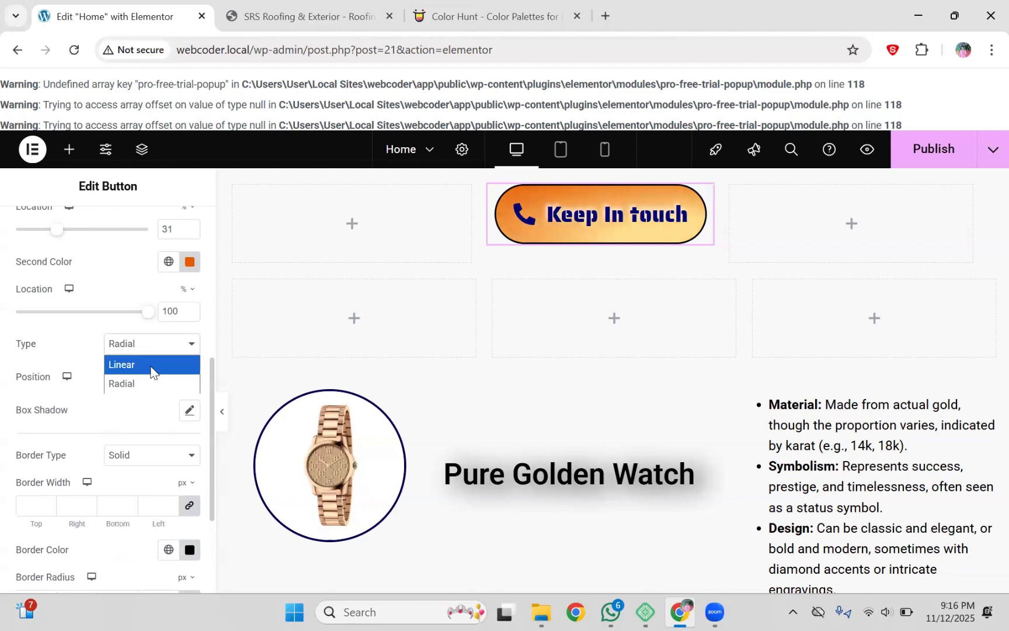
click(150, 368)
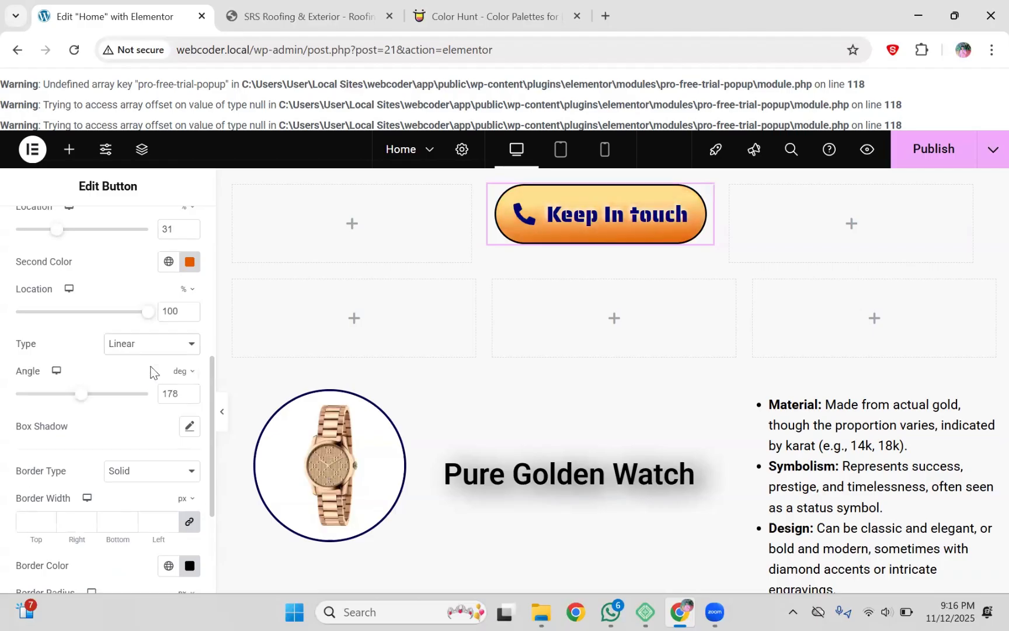
Step: Lower the gradient angle to about 56°, with the orange stop at 21% and yellow at 23%
drag(81, 399, 7, 402)
drag(21, 390, 42, 392)
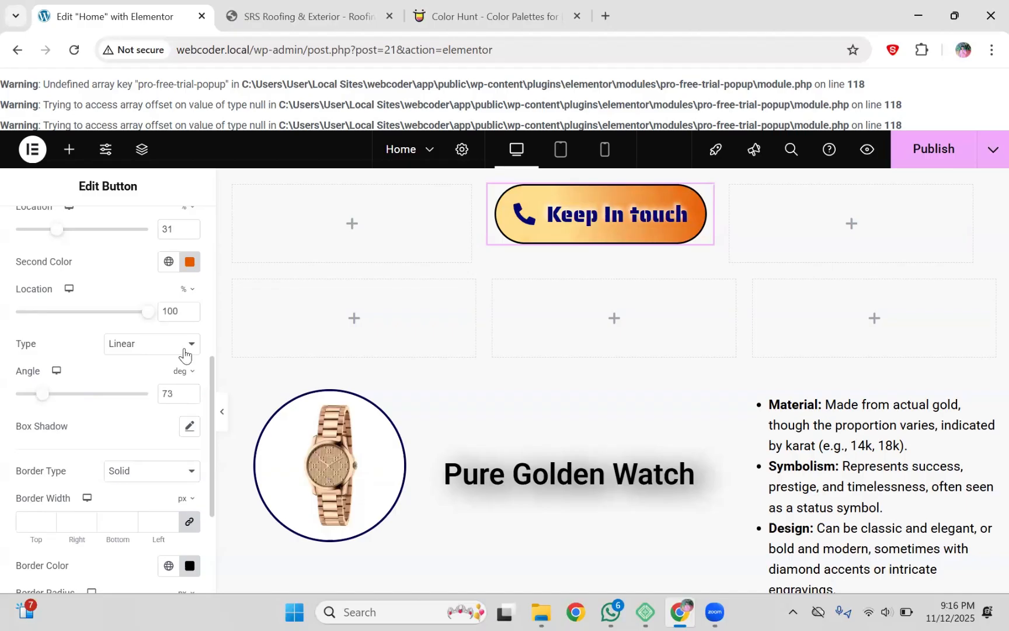
scroll(211, 350, down, 5)
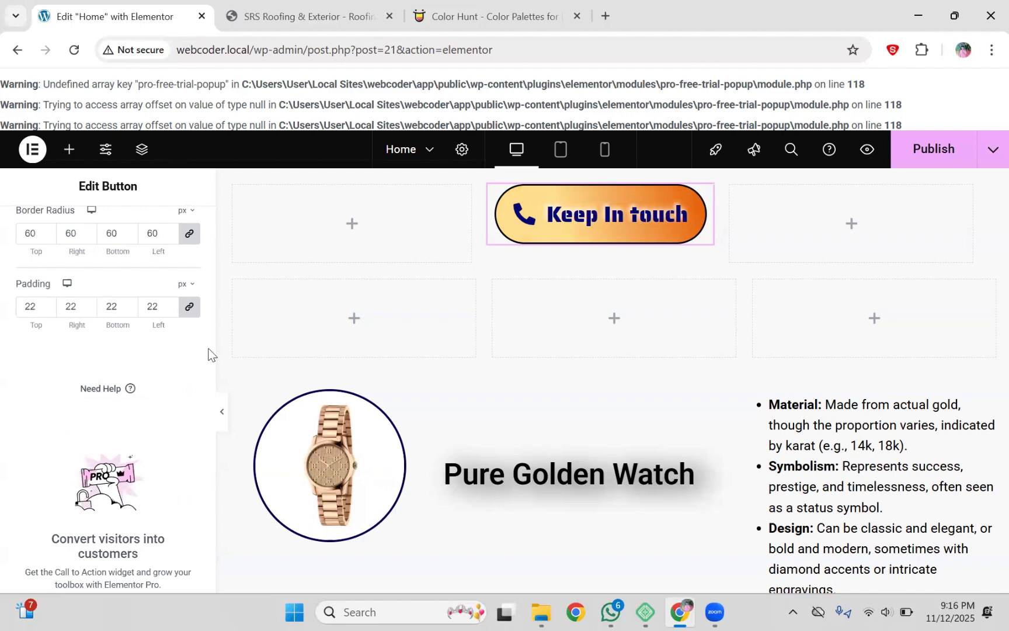
scroll(210, 350, up, 5)
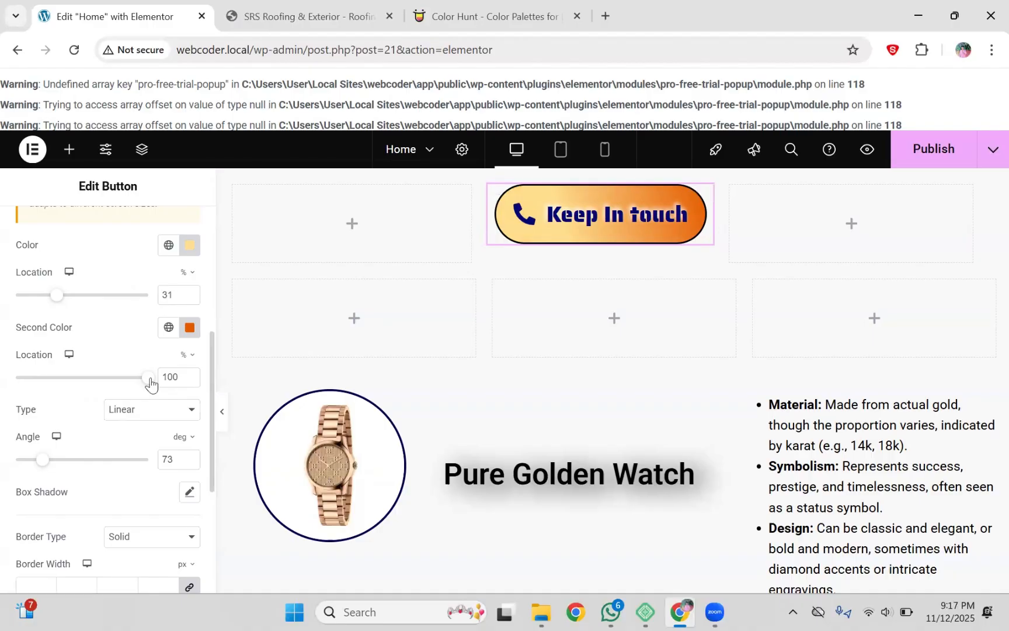
drag(150, 382, 52, 379)
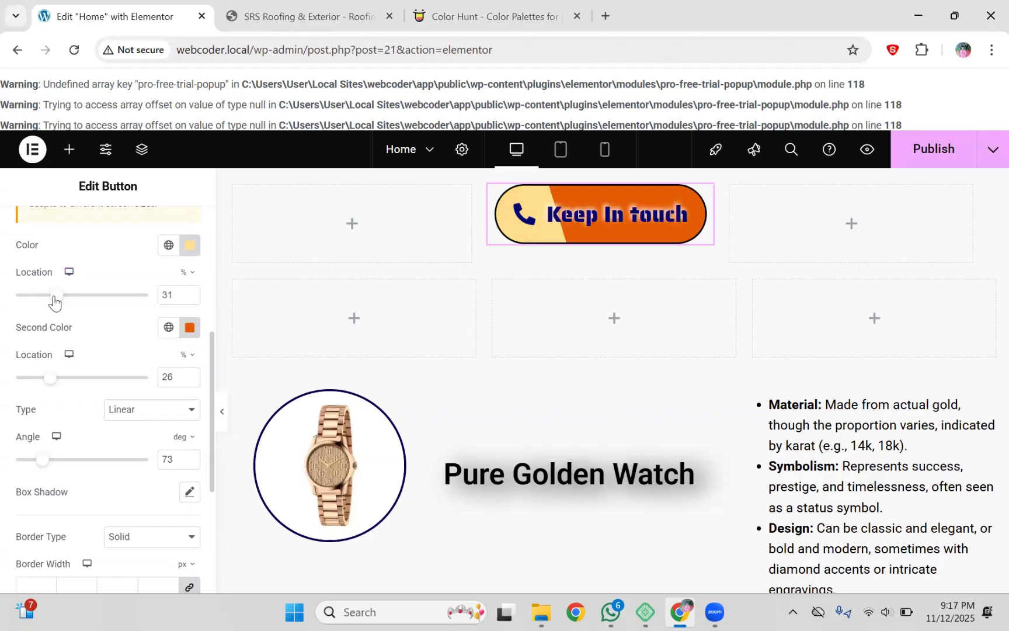
drag(54, 297, 42, 302)
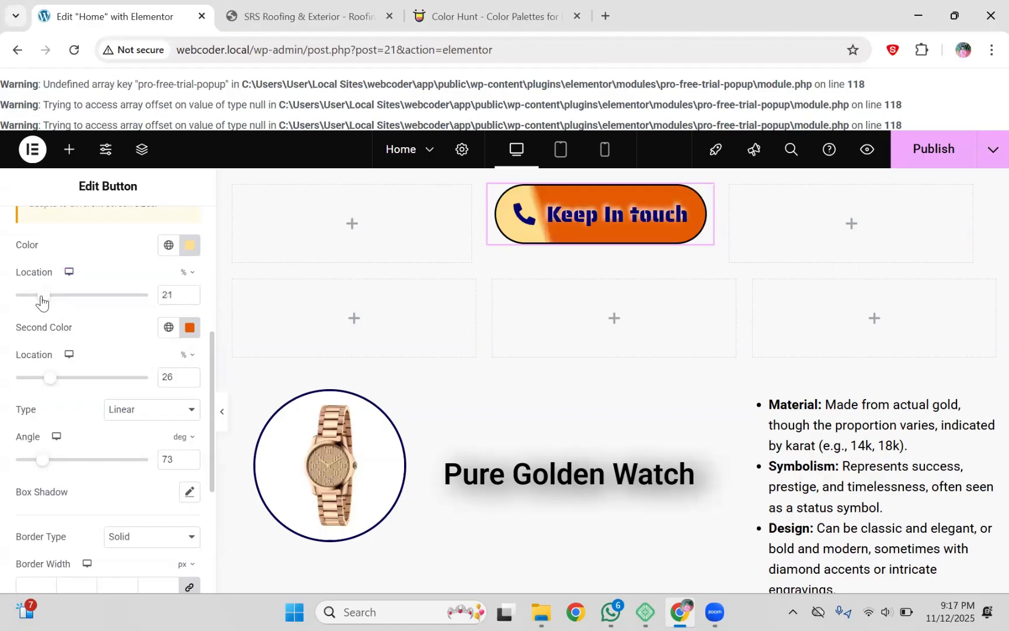
drag(48, 381, 40, 381)
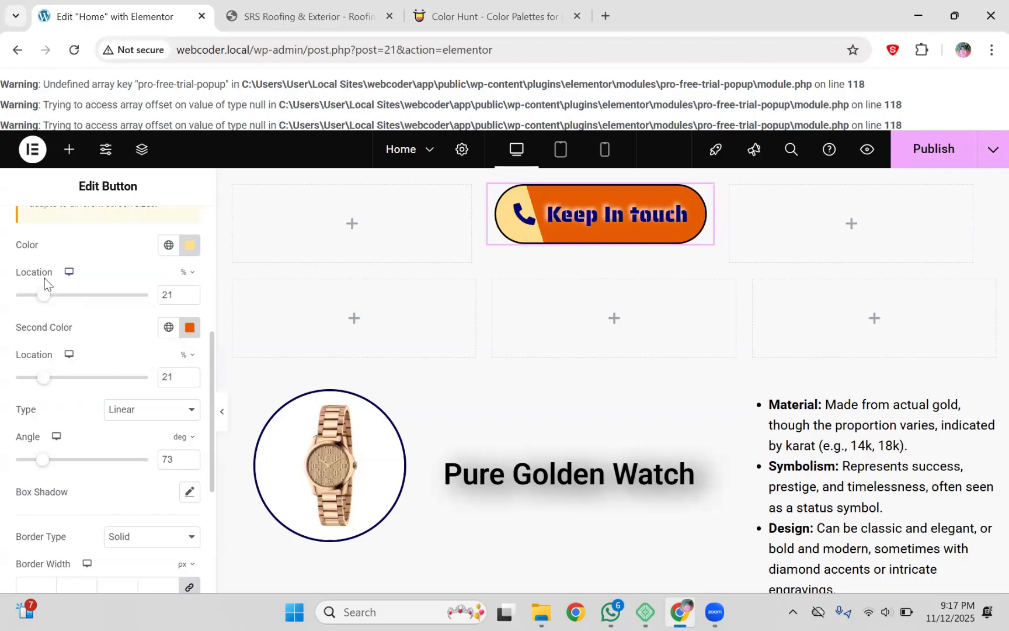
drag(41, 301, 46, 304)
Step: Fine-tune the gradient to an 88° angle, with colour stops at 21% and 16%
drag(41, 463, 50, 469)
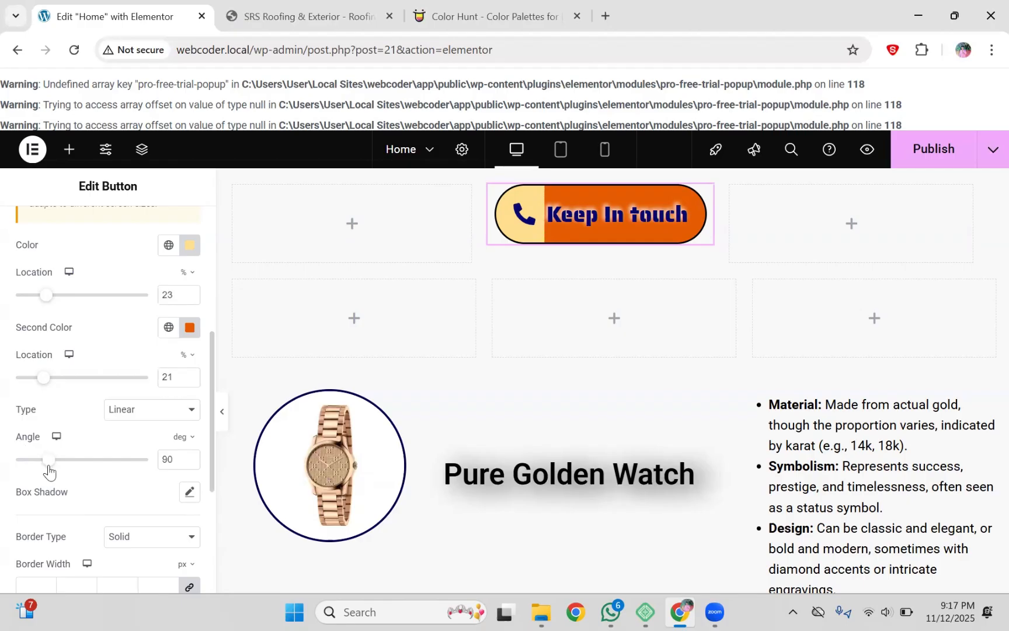
drag(49, 470, 48, 469)
drag(43, 378, 38, 378)
drag(46, 299, 44, 296)
mouse_move(37, 381)
mouse_down()
mouse_move(63, 385)
mouse_move(37, 384)
mouse_up()
drag(44, 296, 45, 302)
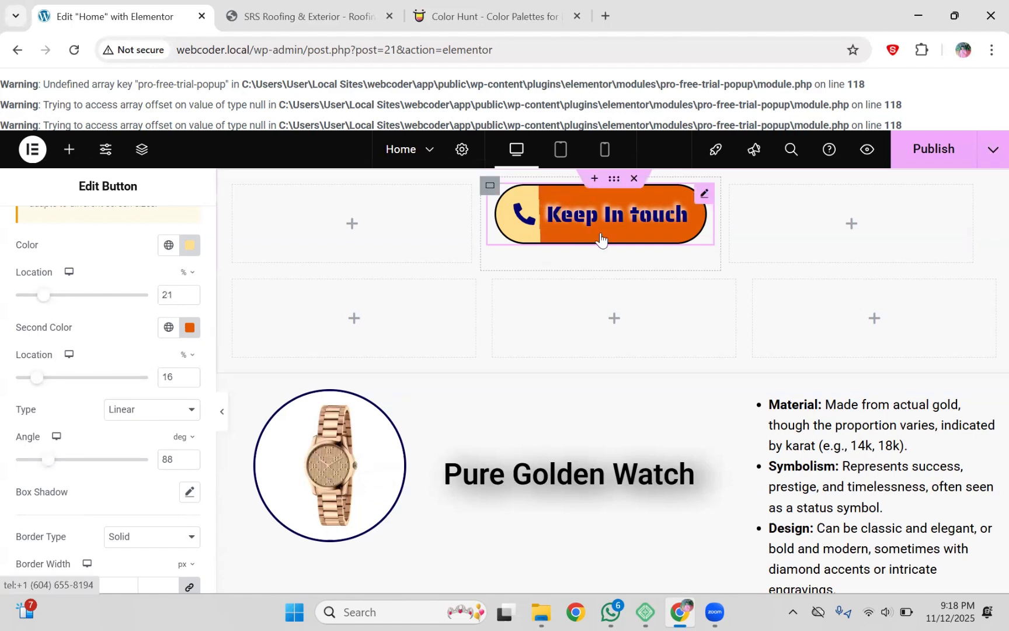
Step: In the button's Hover state, set the text colour to white #FFFFFF
click(212, 237)
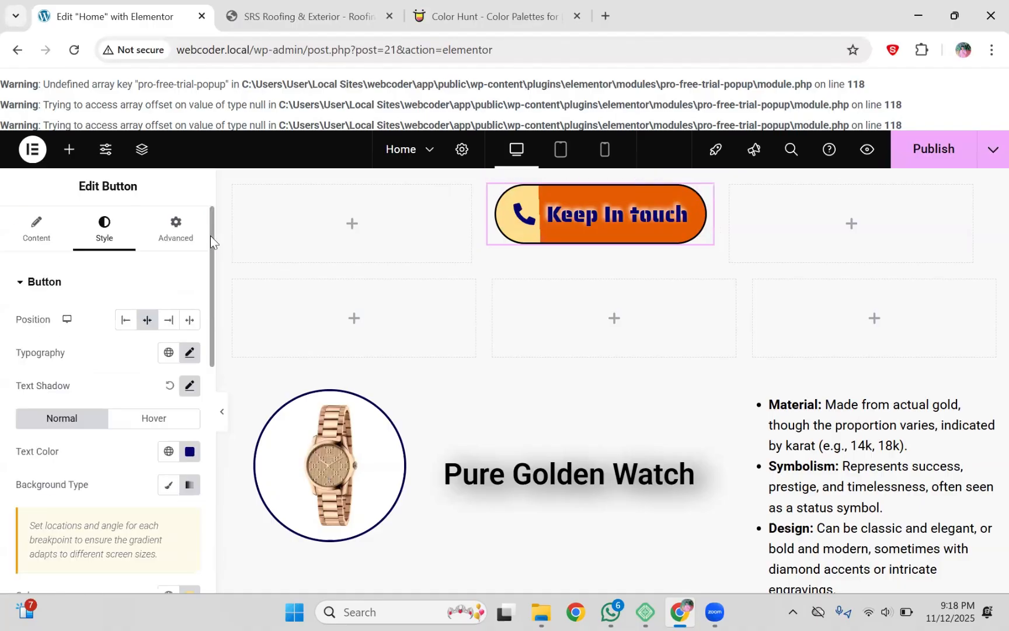
click(133, 420)
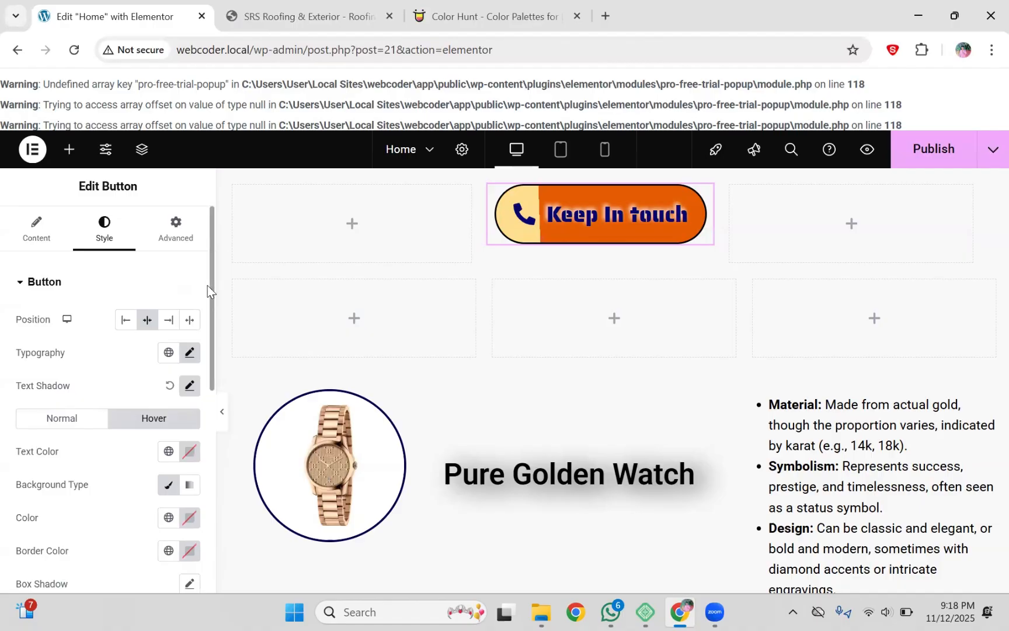
scroll(208, 286, down, 10)
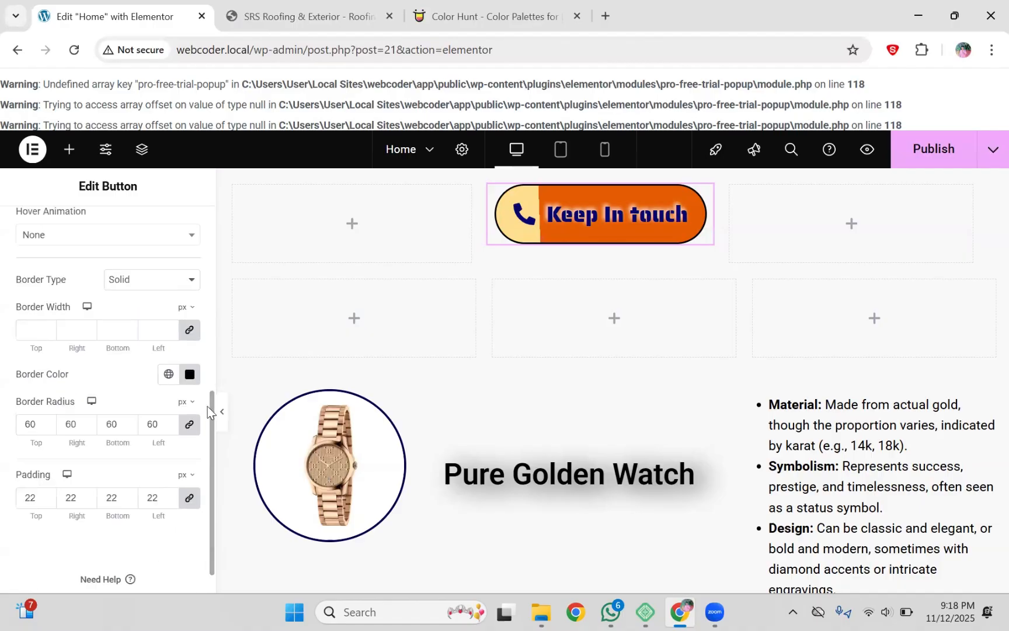
drag(210, 409, 215, 202)
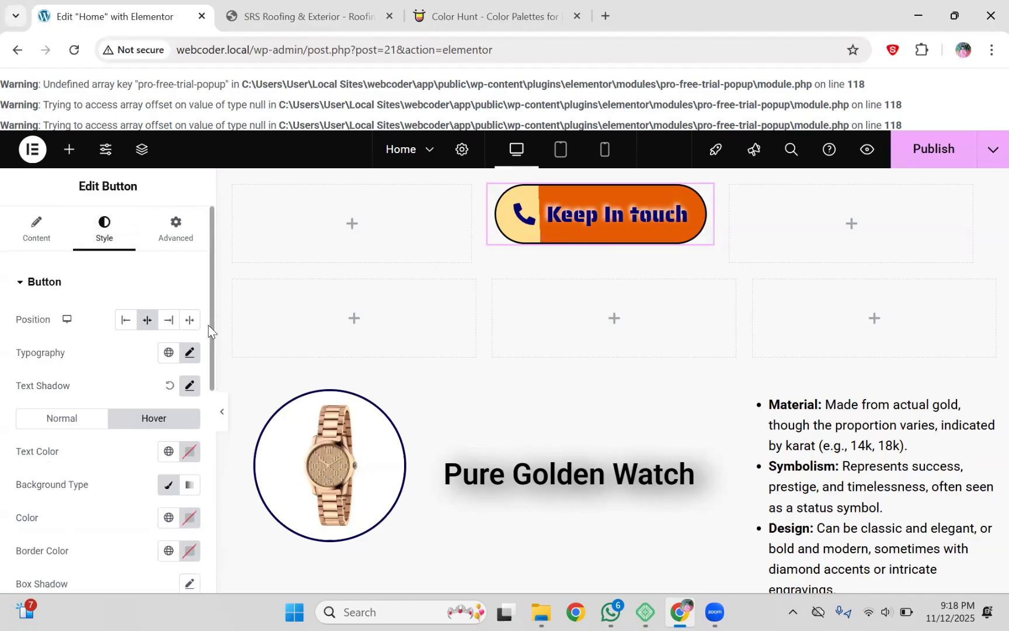
click(188, 450)
click(189, 365)
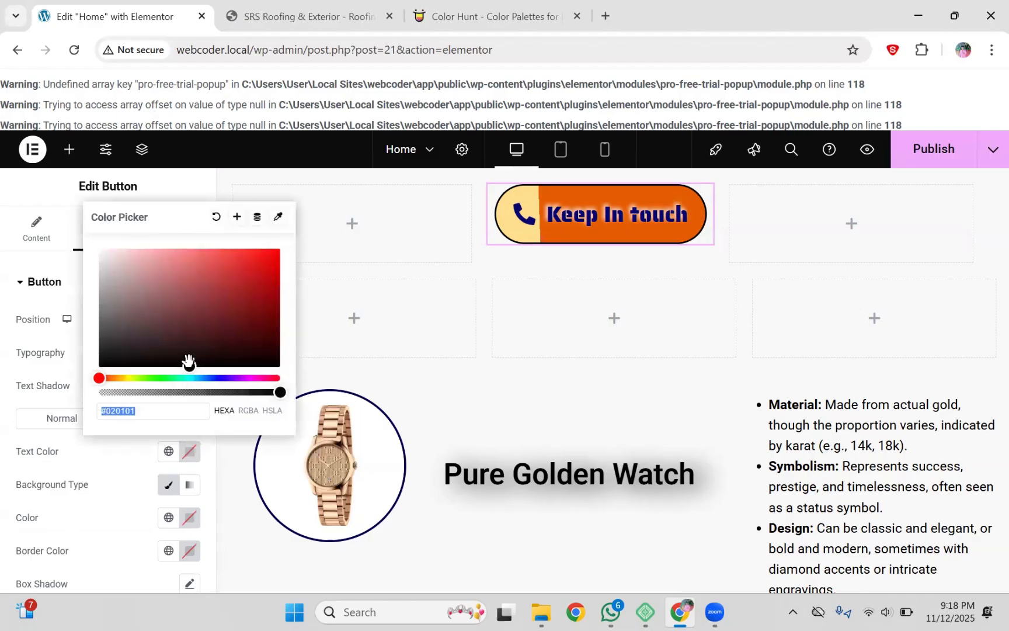
drag(189, 365, 94, 245)
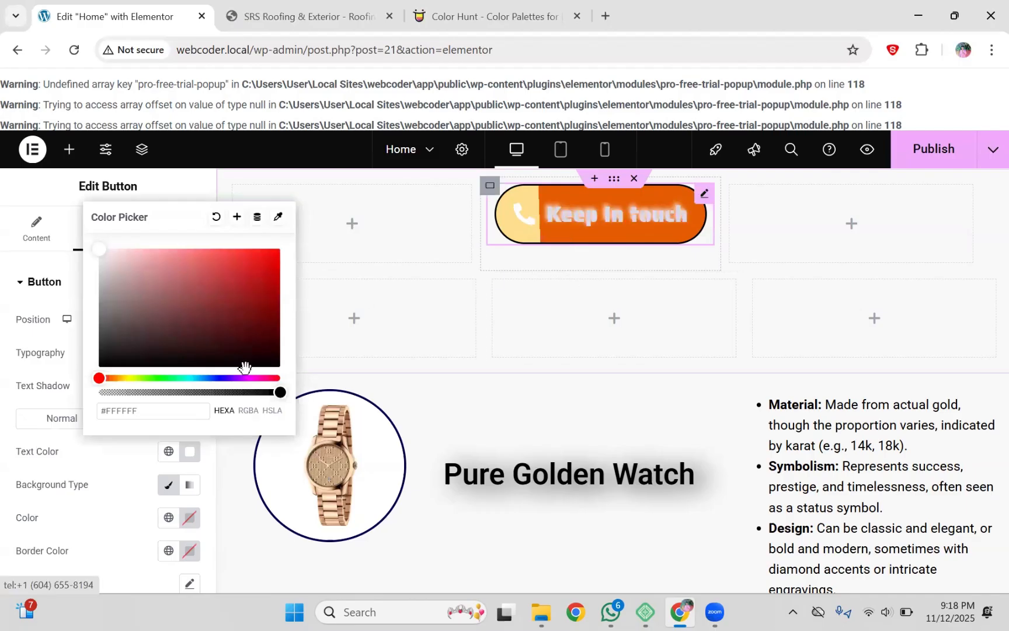
click(103, 461)
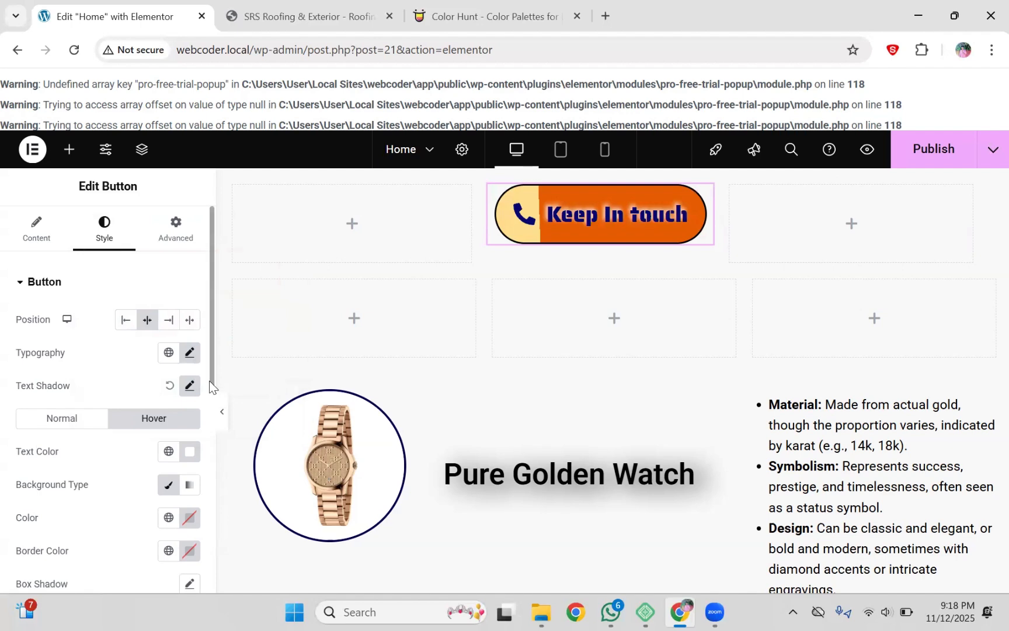
Step: Set the hover background colour to near-black #1A1A1A
scroll(207, 392, down, 3)
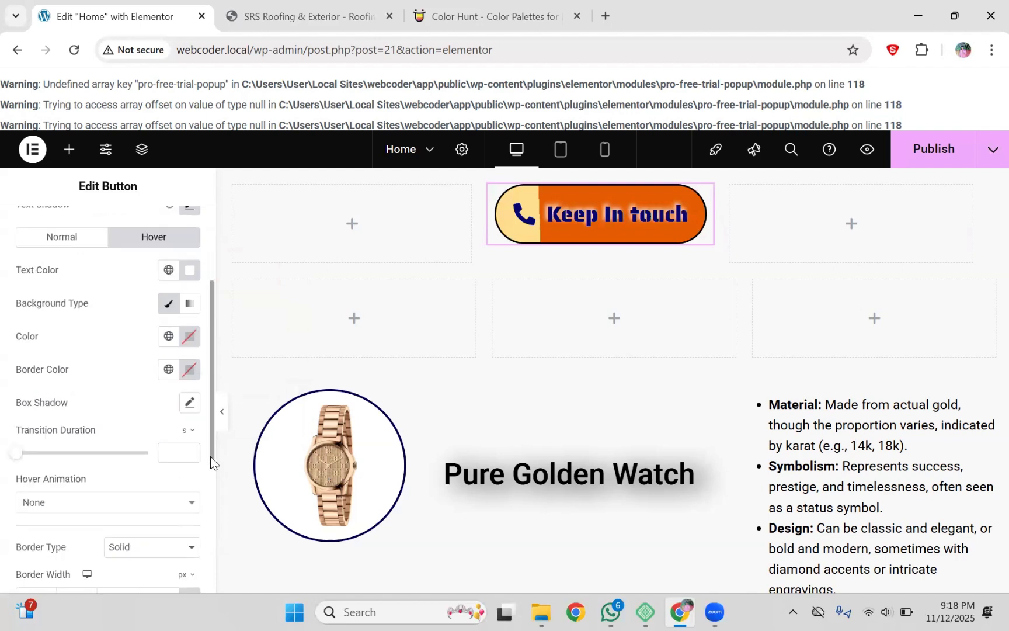
click(189, 338)
drag(189, 509, 88, 506)
click(476, 14)
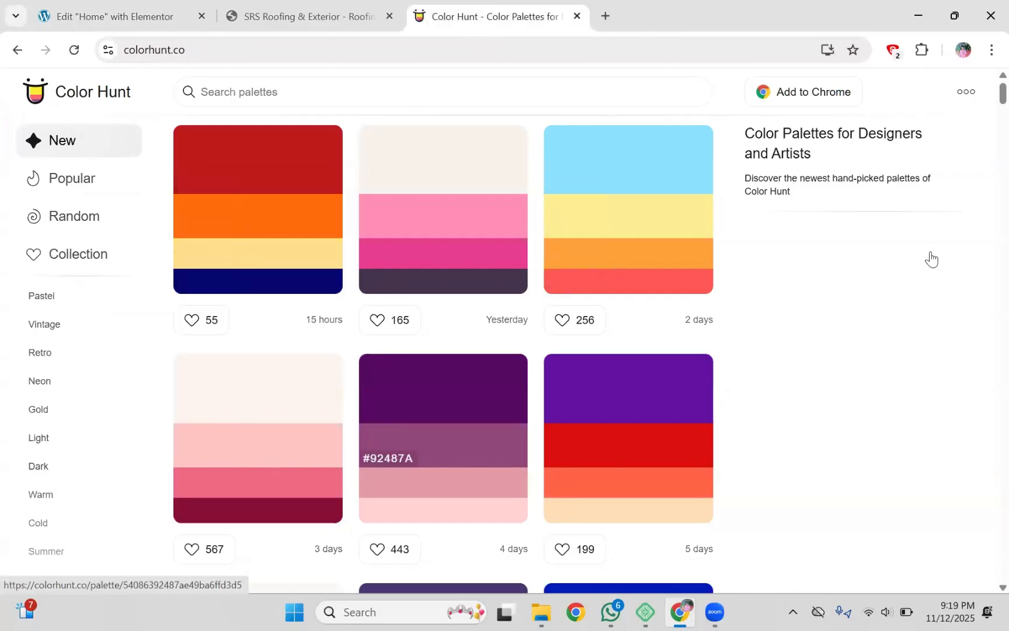
Step: Copy a palette colour from Color Hunt for the hover background and return to Elementor
scroll(987, 114, down, 7)
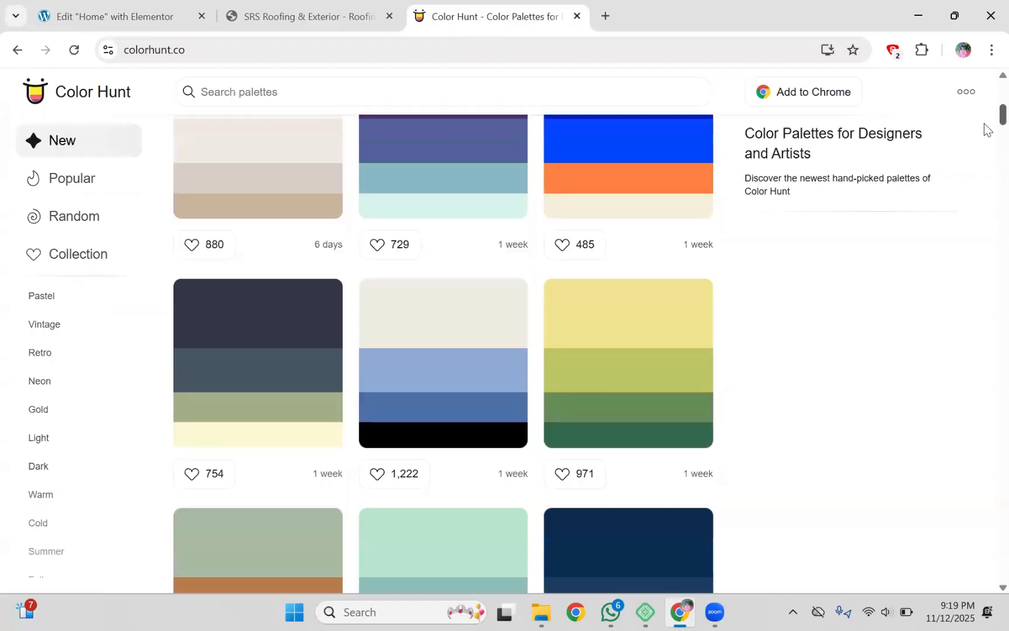
scroll(987, 131, down, 6)
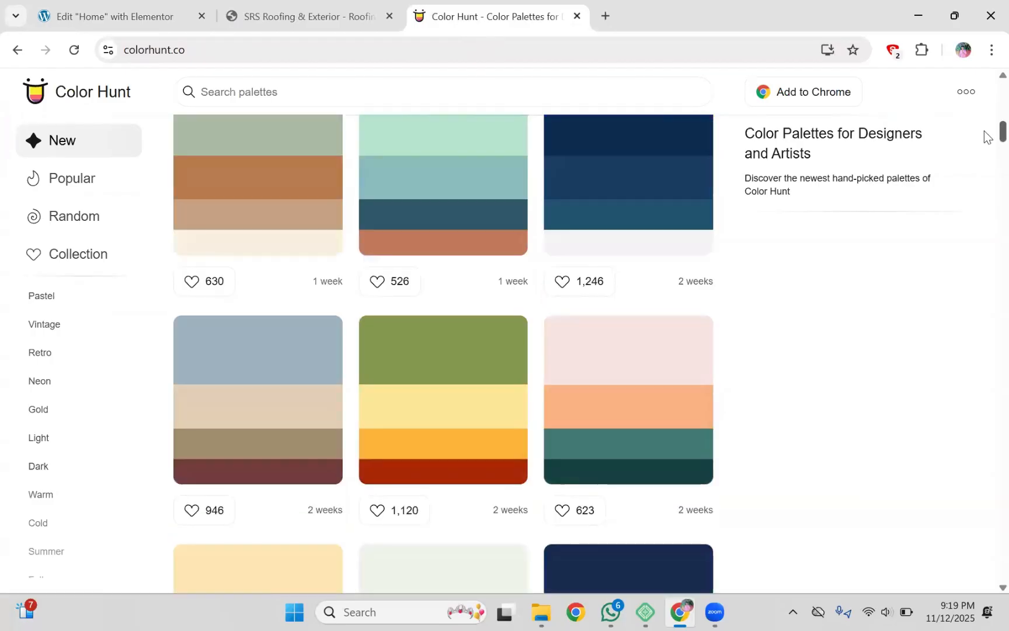
scroll(444, 473, up, 1)
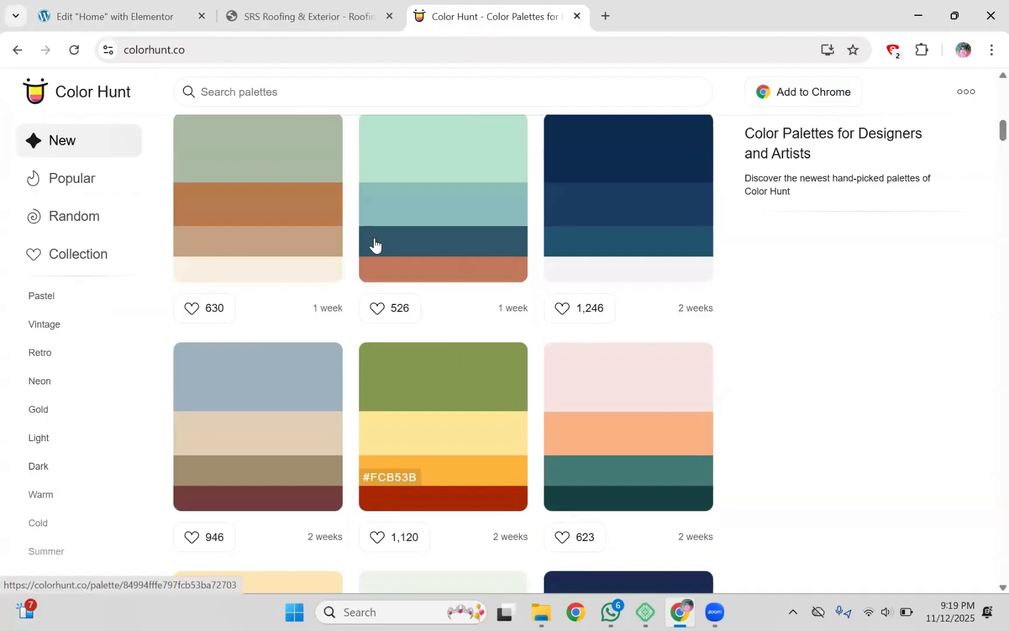
click(382, 276)
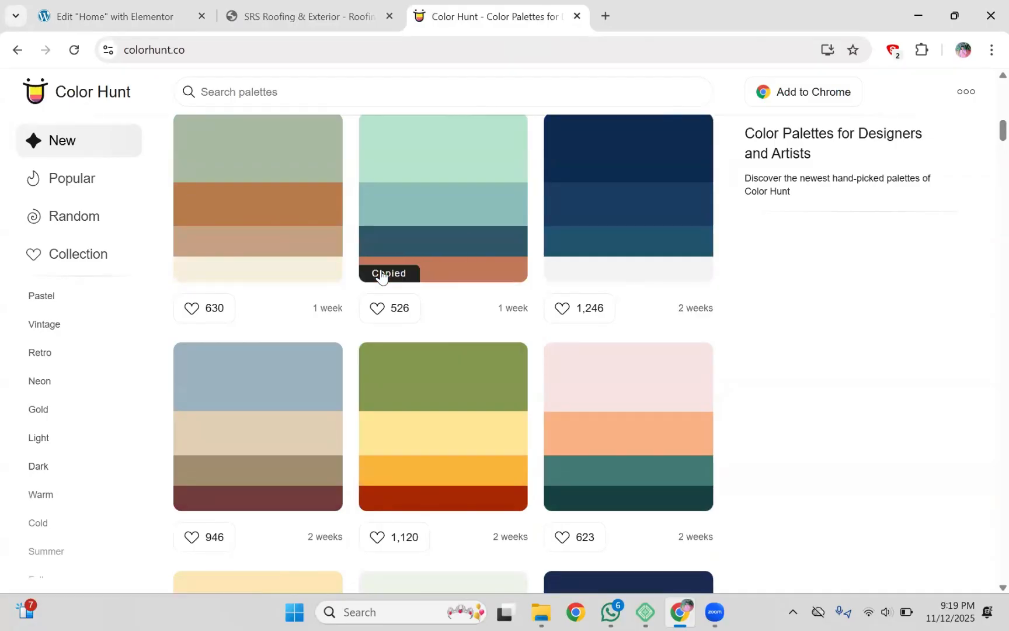
click(140, 11)
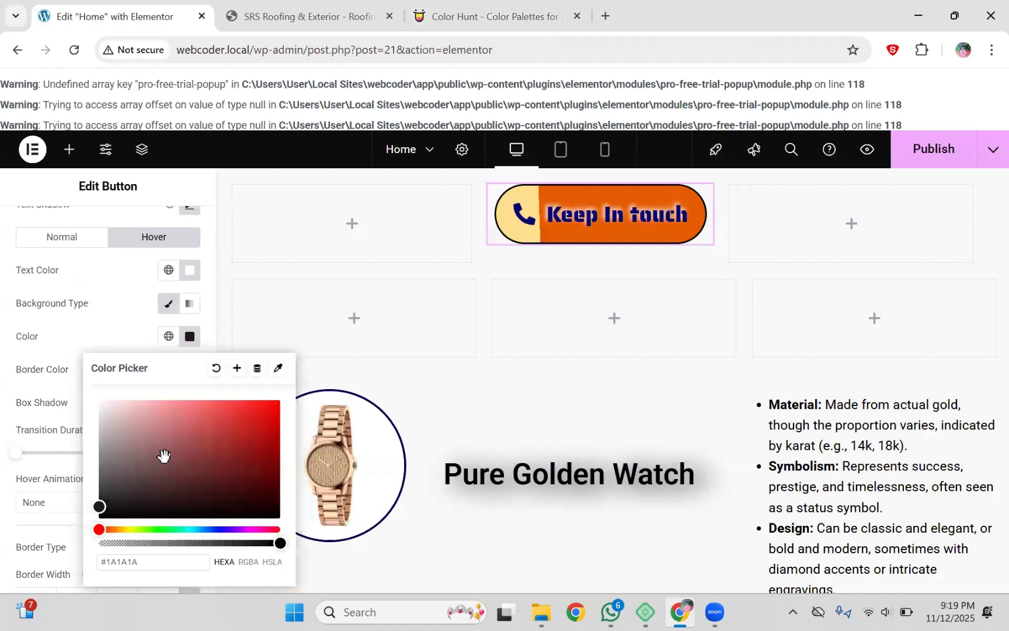
Step: Paste the copied colour as the button's hover background colour
text(C1785A)
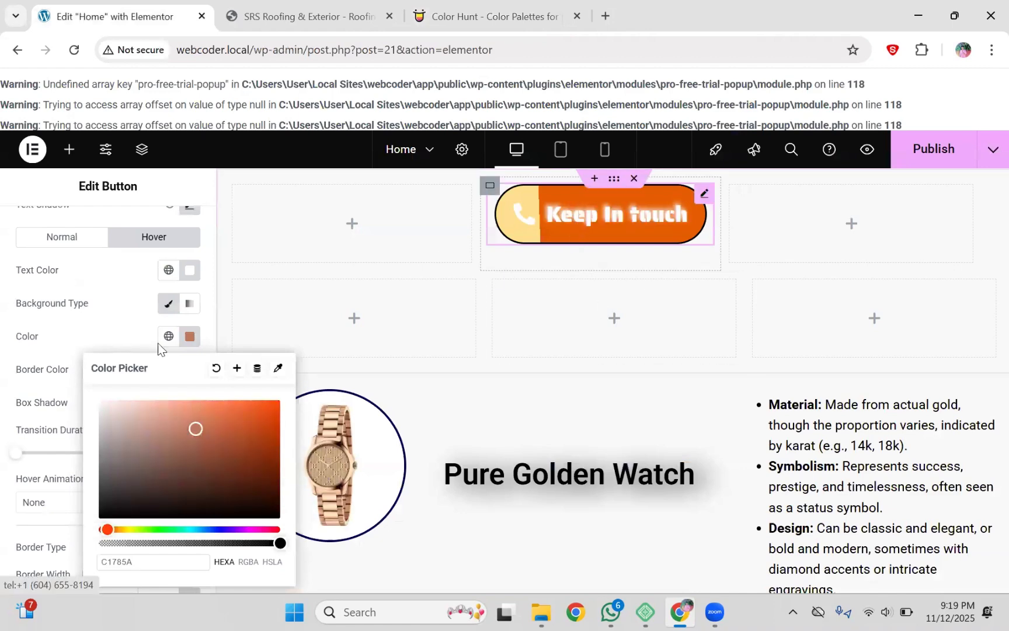
click(190, 338)
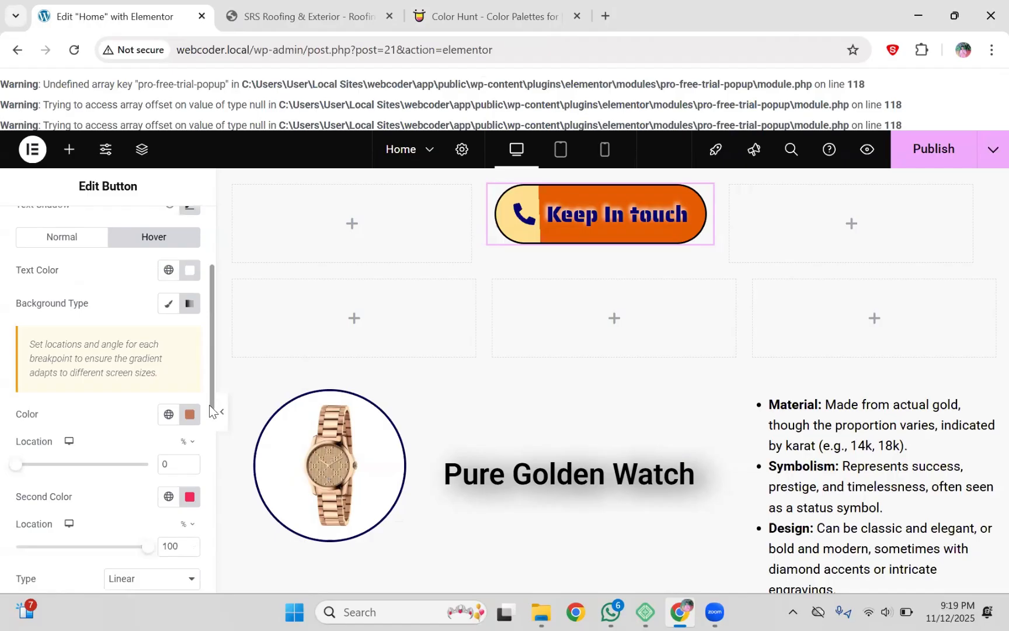
scroll(211, 409, down, 3)
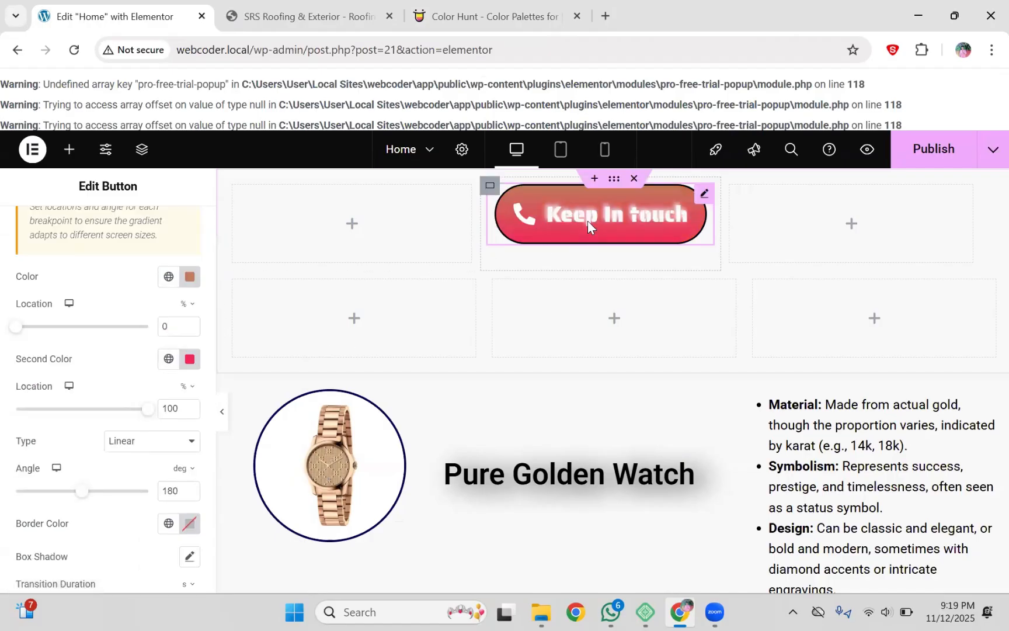
Step: Set the hover gradient colours to dark teal #305669 and a light teal
click(190, 277)
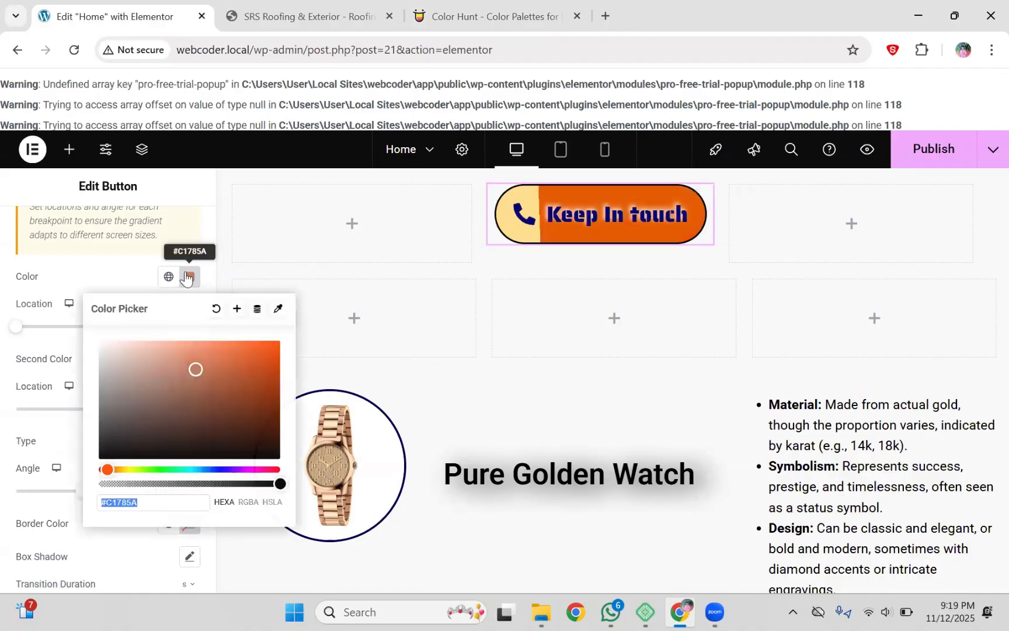
click(110, 273)
click(514, 8)
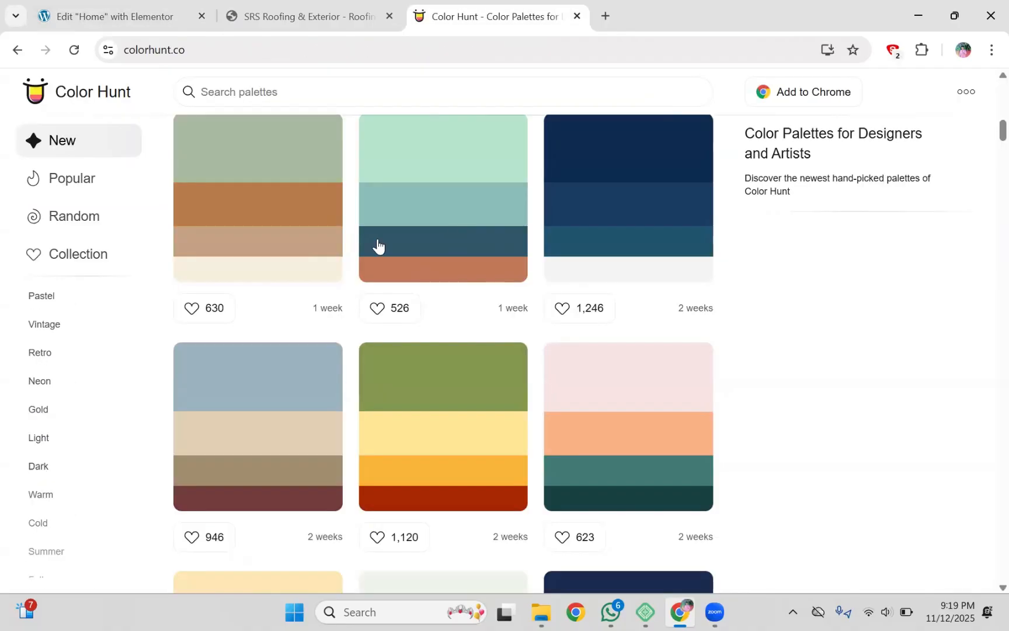
mouse_move(390, 250)
click(136, 5)
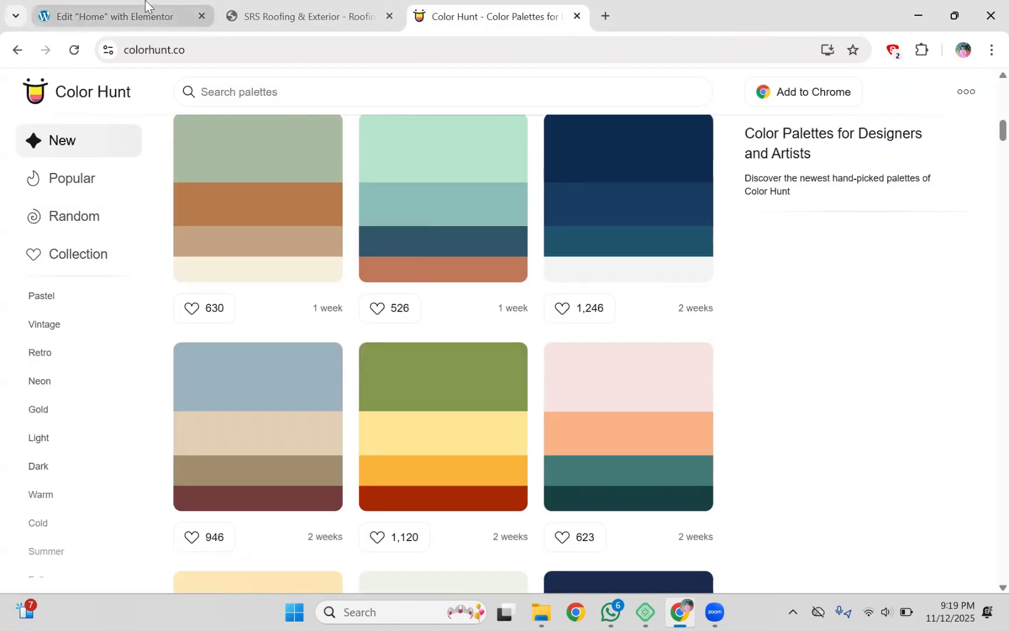
click(145, 7)
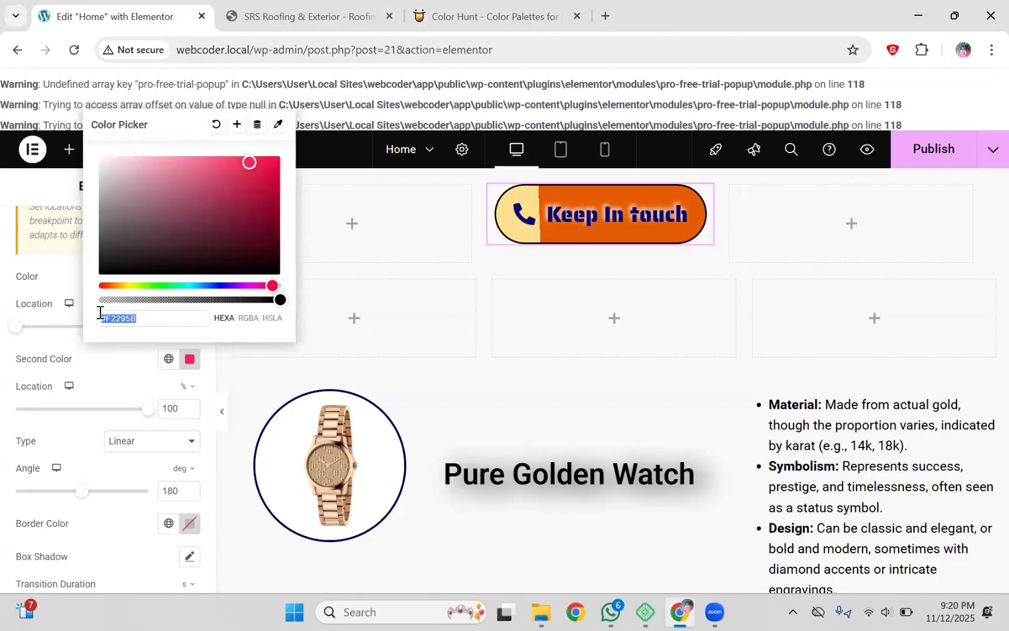
key(ctrl+v)
click(111, 368)
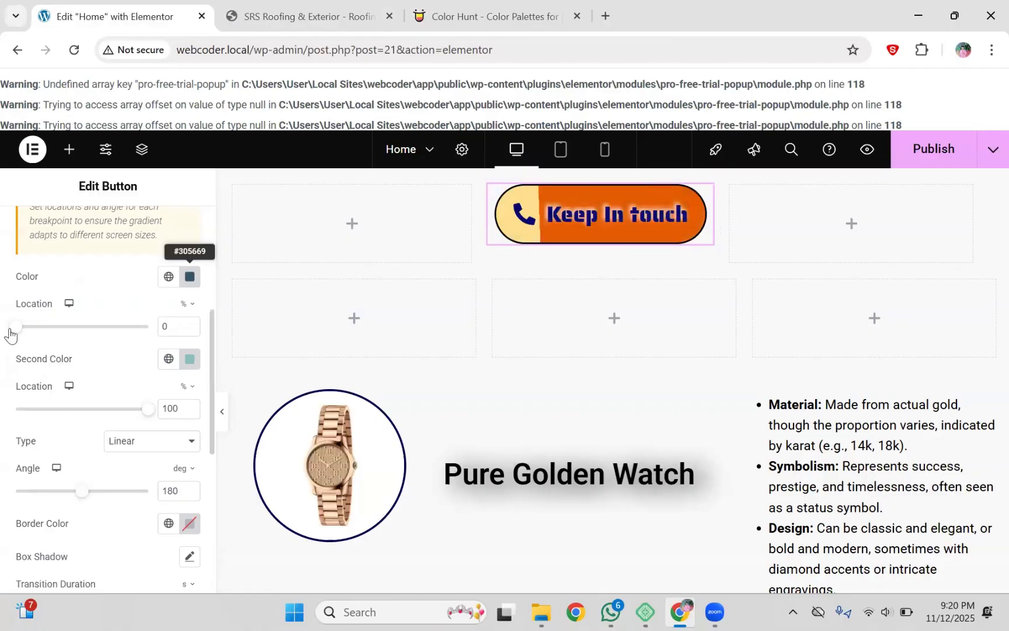
Step: Set the hover gradient Location to 33%, Second Location to 44% and Angle to 56°
drag(12, 329, 59, 328)
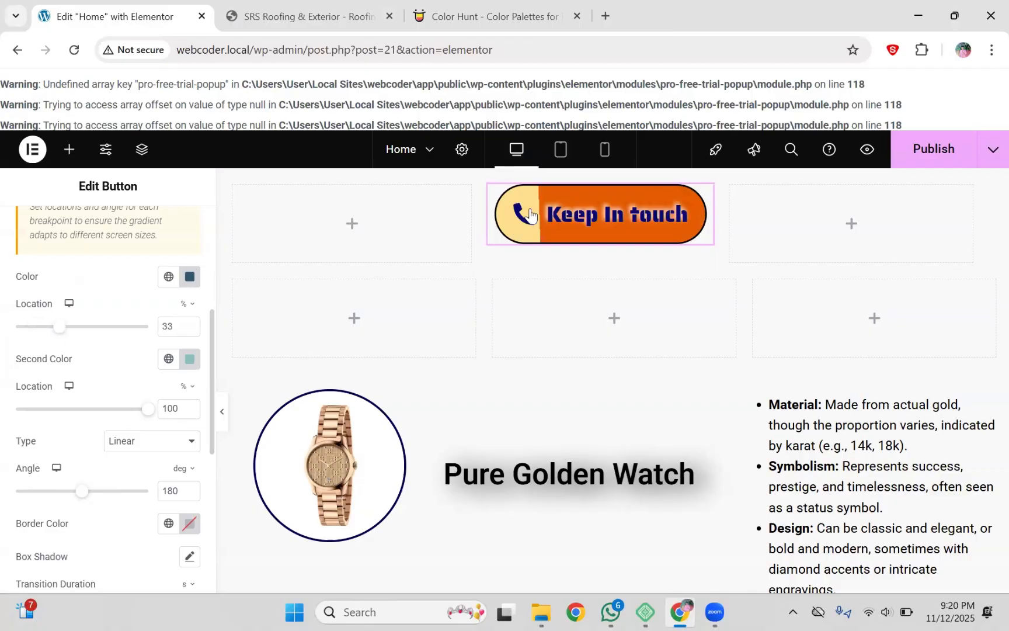
drag(148, 409, 74, 409)
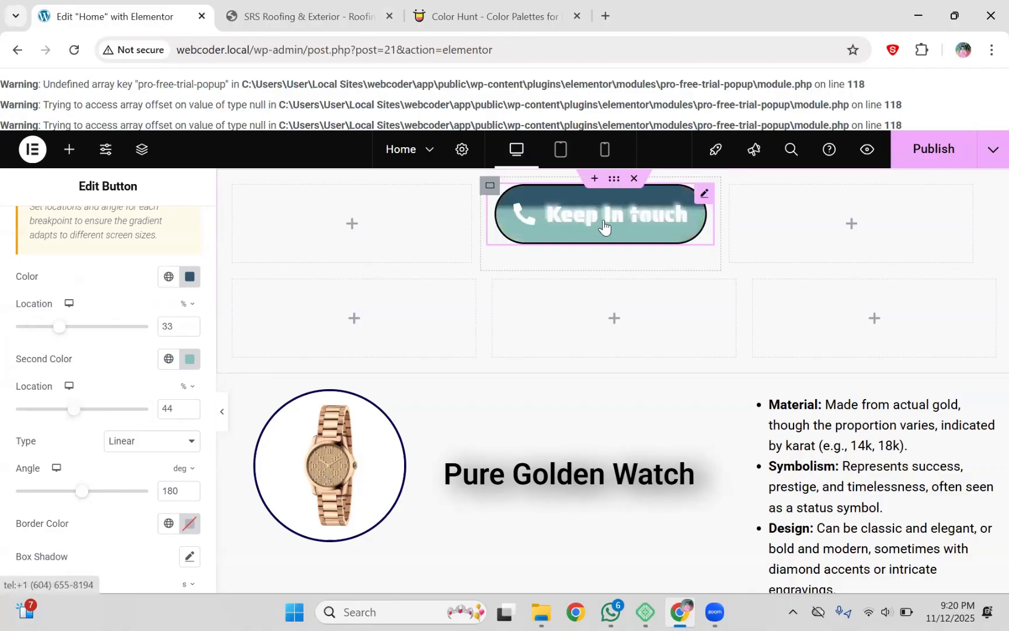
drag(80, 494, 38, 496)
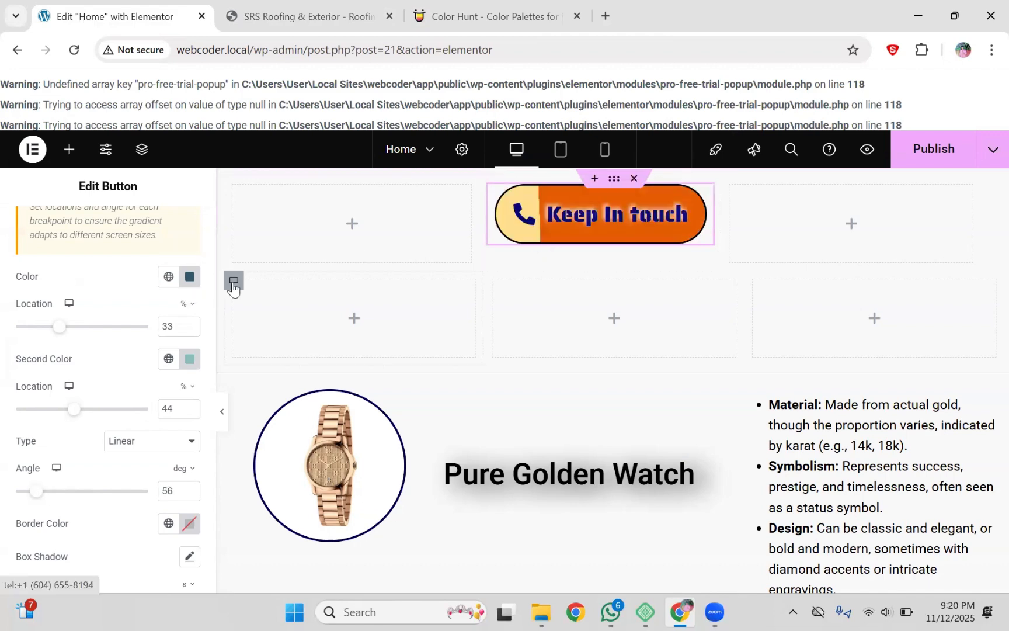
scroll(208, 273, up, 5)
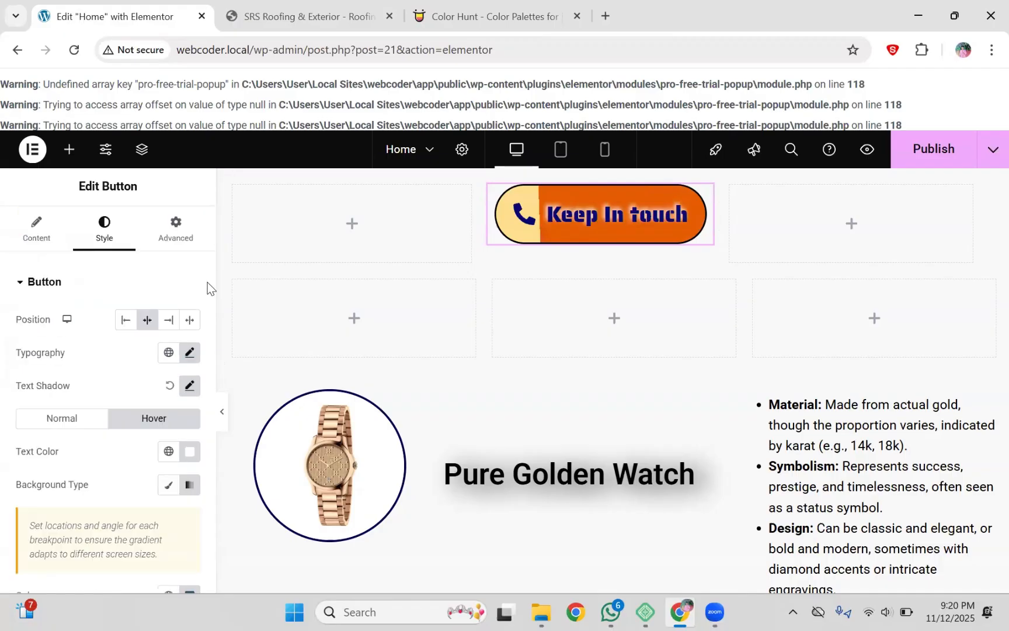
Step: Bring up the Keep In touch button's Hover-state gradient colour settings in the Style tab
drag(212, 284, 213, 287)
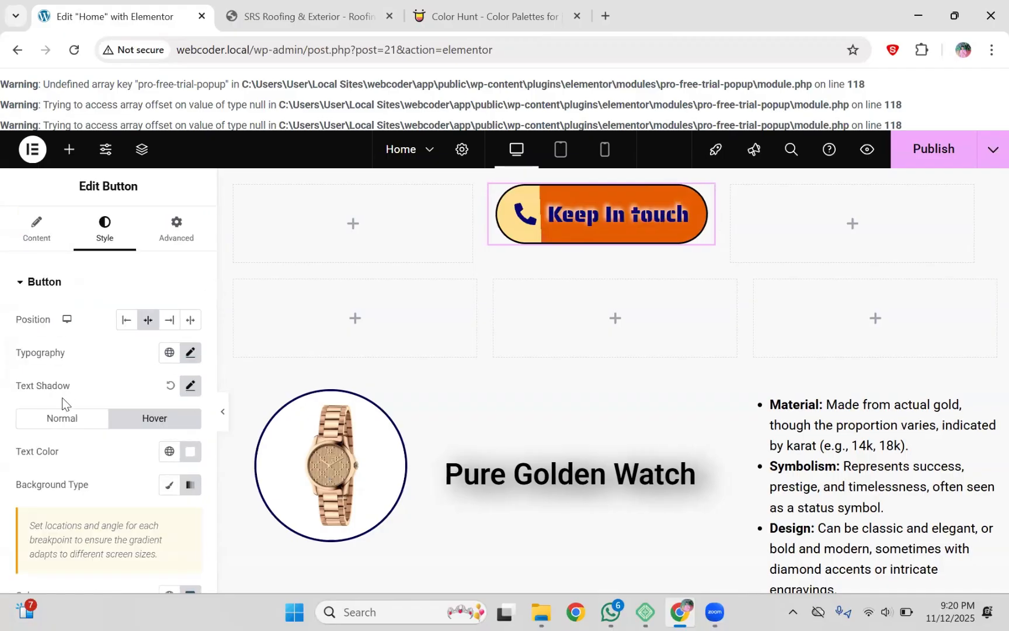
click(56, 426)
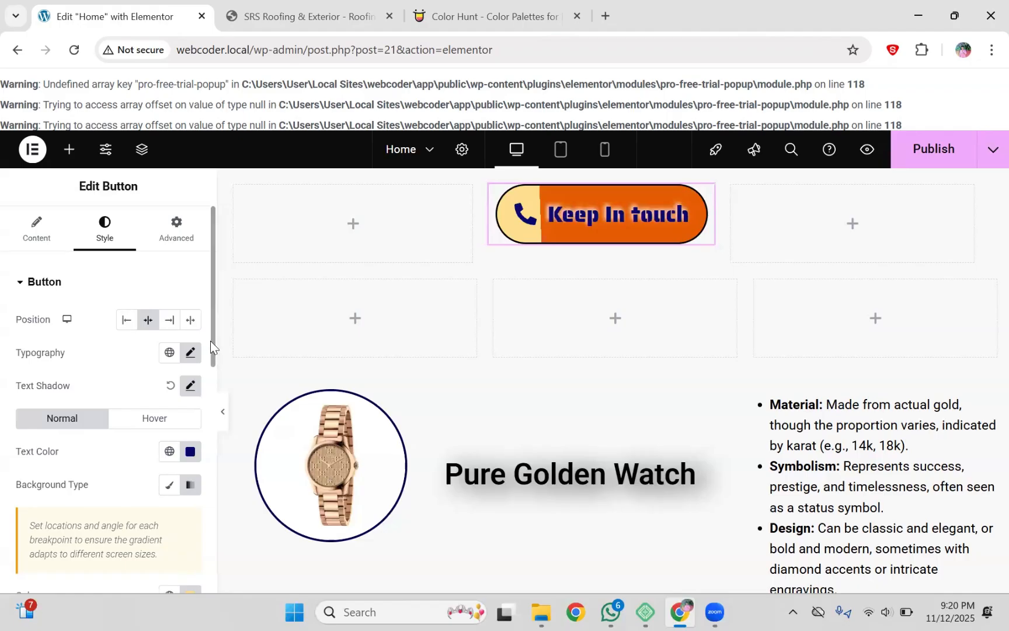
scroll(203, 442, down, 6)
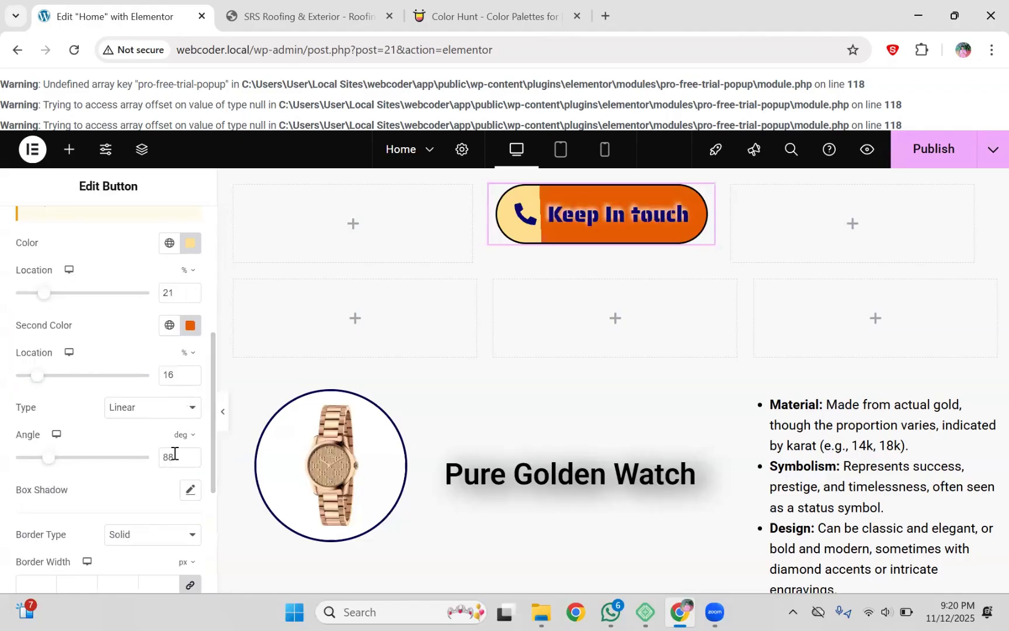
drag(211, 359, 208, 309)
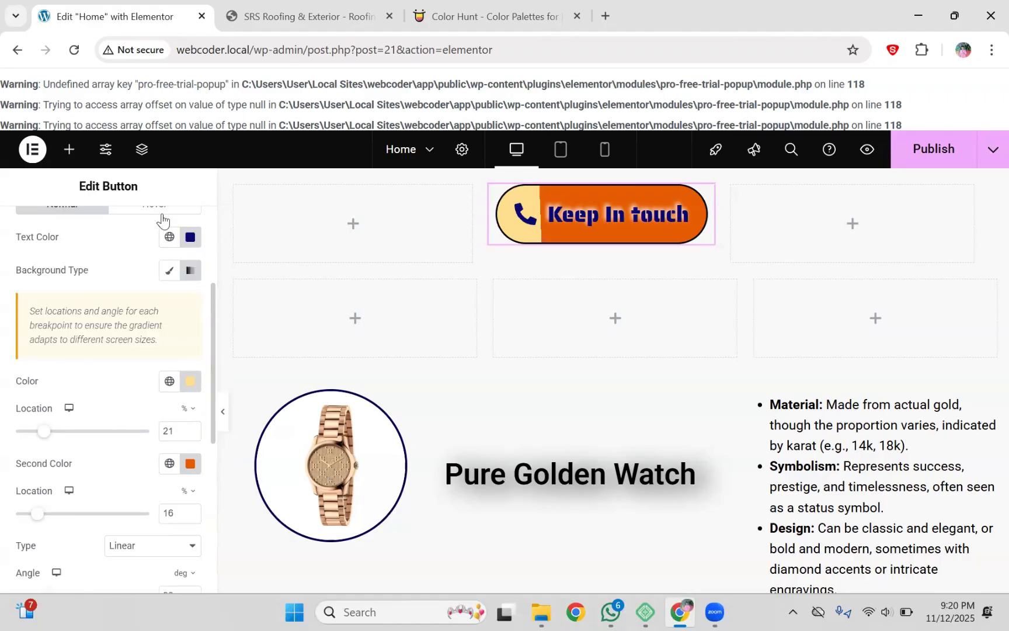
click(161, 210)
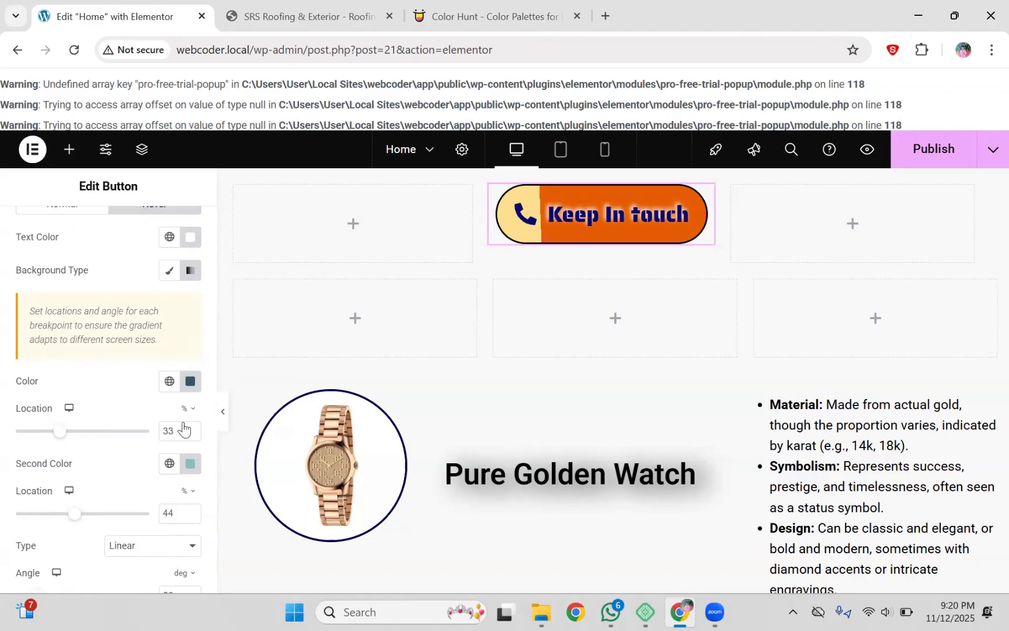
Step: Set the hover gradient locations to 21 and 16 and the angle to 90
key(BackSpace)
key(BackSpace)
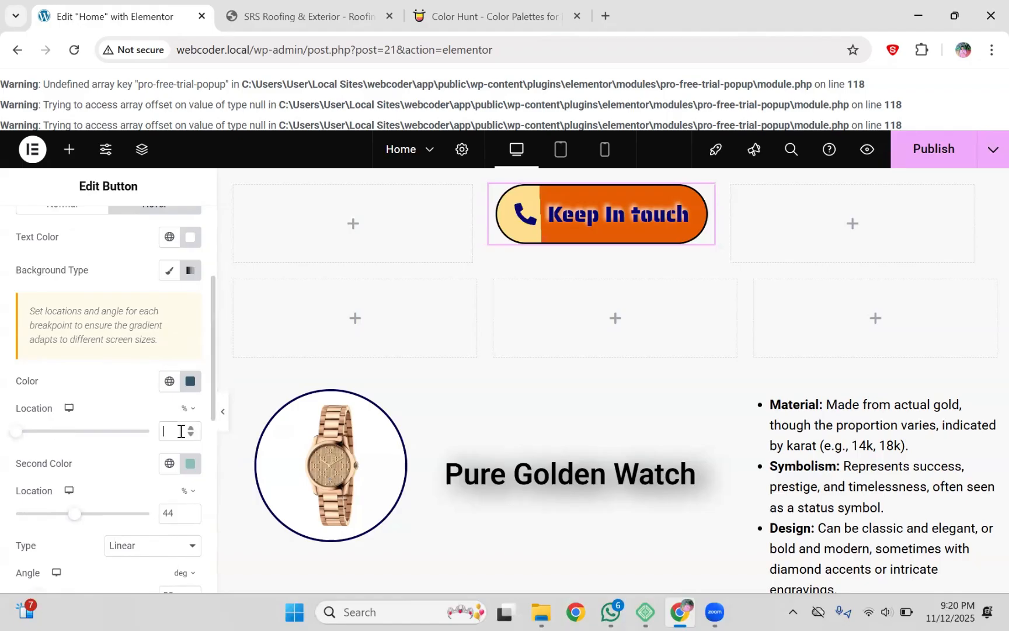
text(21)
scroll(202, 436, down, 2)
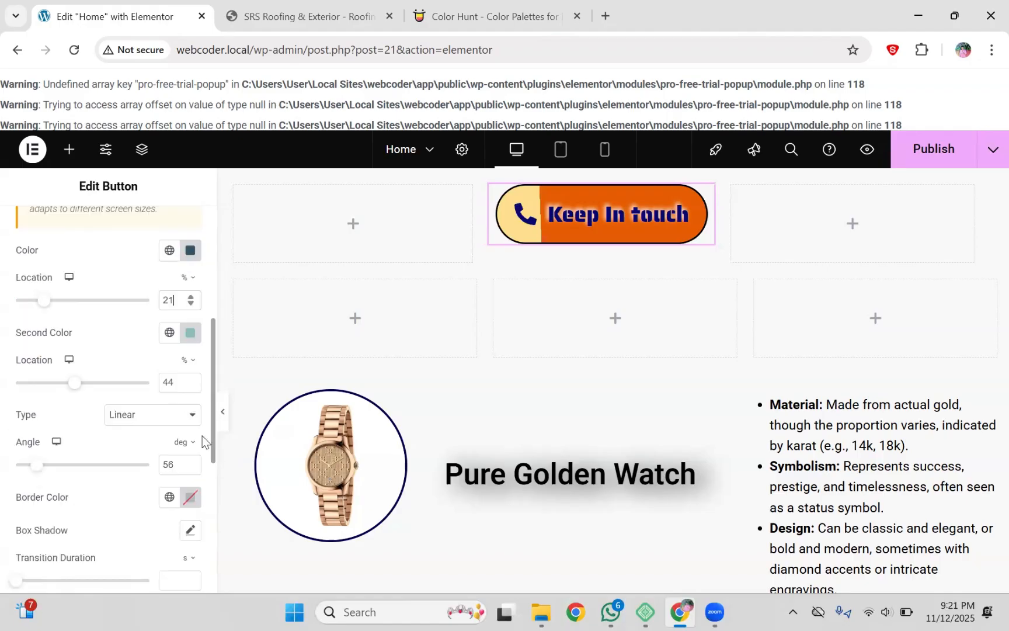
click(178, 383)
key(BackSpace)
key(BackSpace)
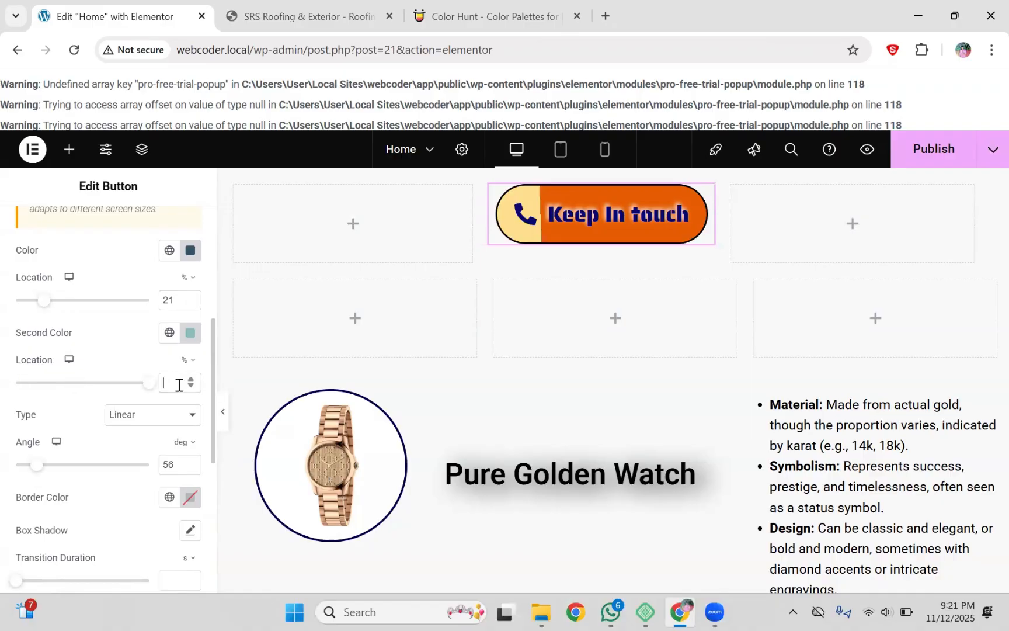
text(16)
key(BackSpace)
key(BackSpace)
text(22)
key(BackSpace)
key(BackSpace)
text(90)
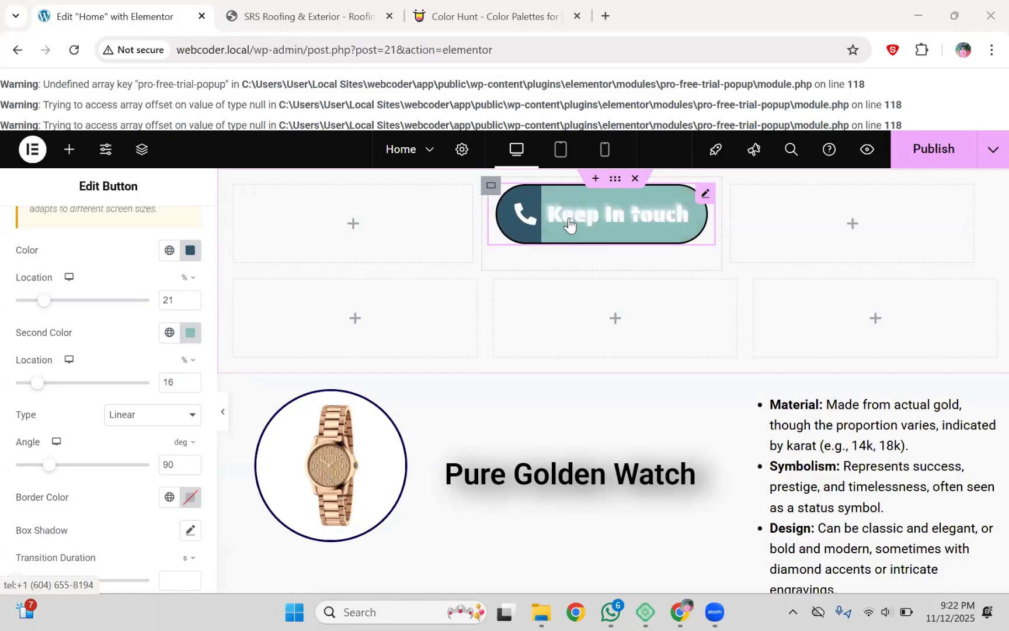
Step: Collapse the editor panel to preview the hover gradient on the page, then reopen it
click(224, 422)
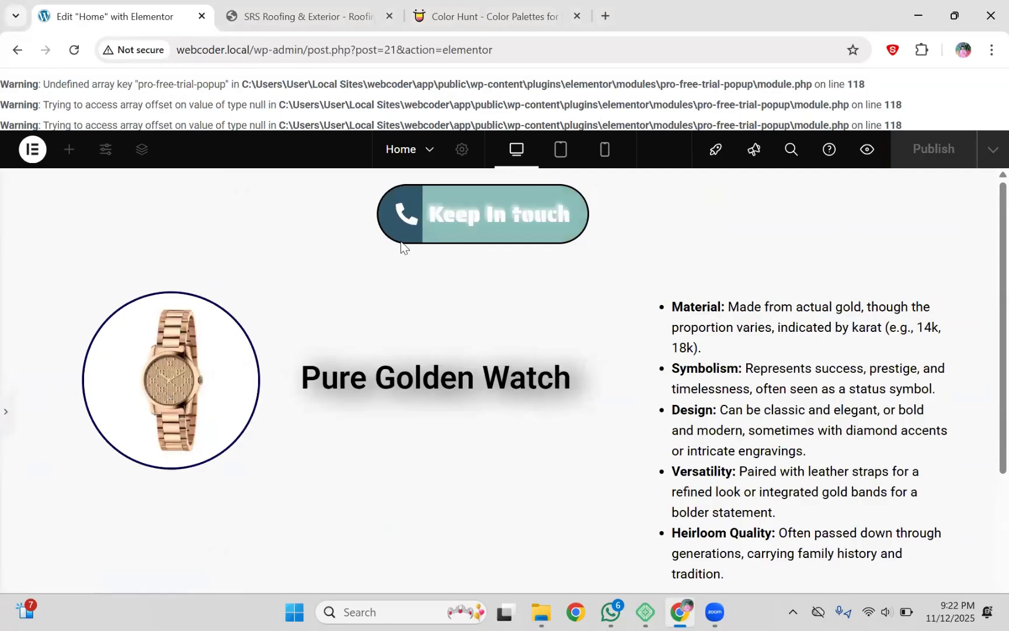
click(5, 411)
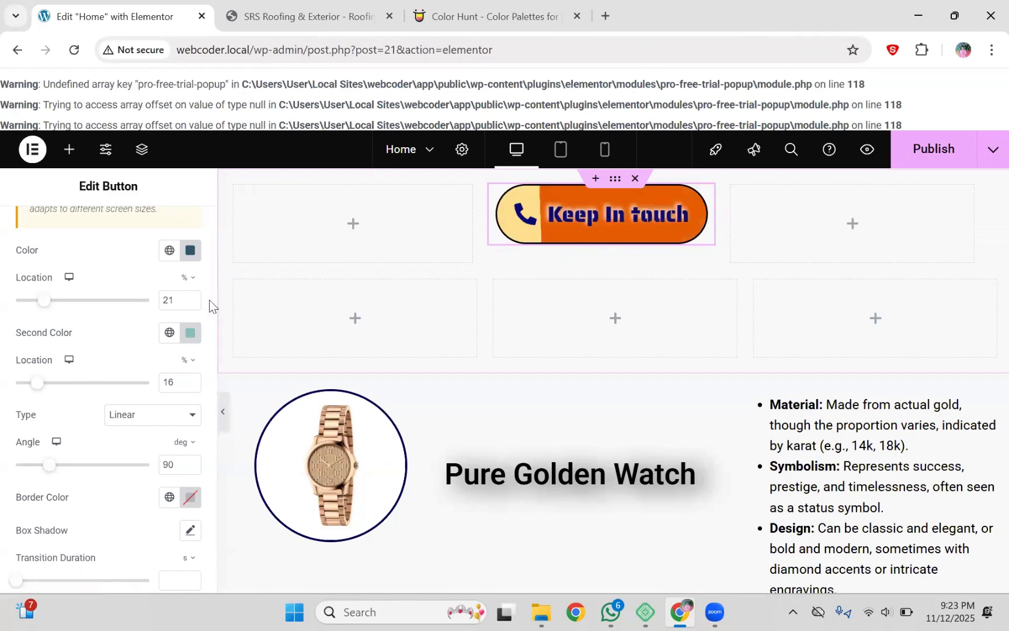
scroll(199, 412, down, 5)
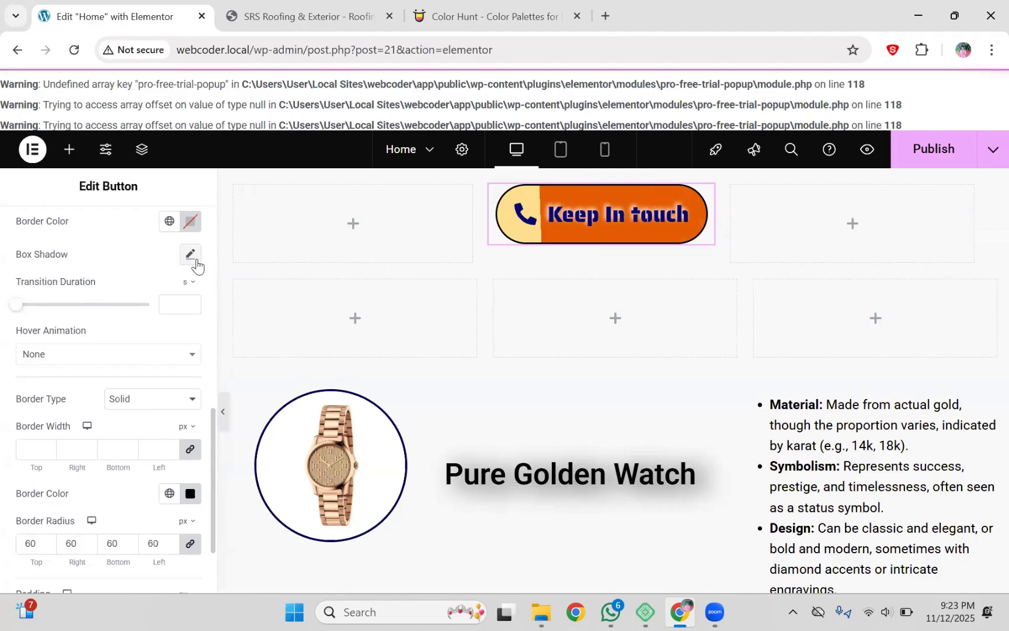
scroll(211, 295, up, 10)
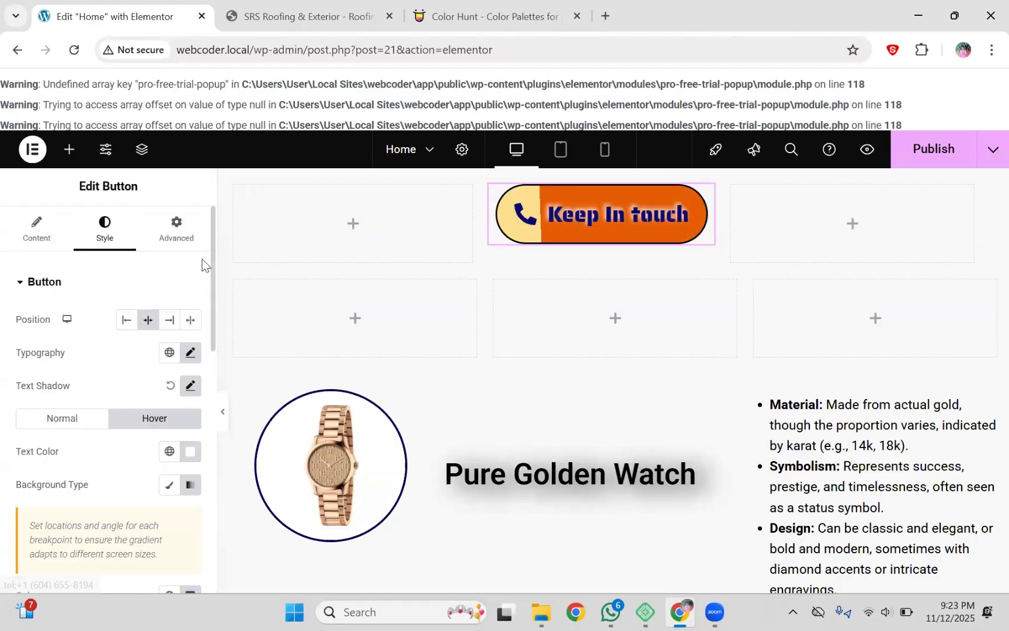
Step: Check the button's Content tab, then scroll the Style tab to Box Shadow and Border
click(49, 240)
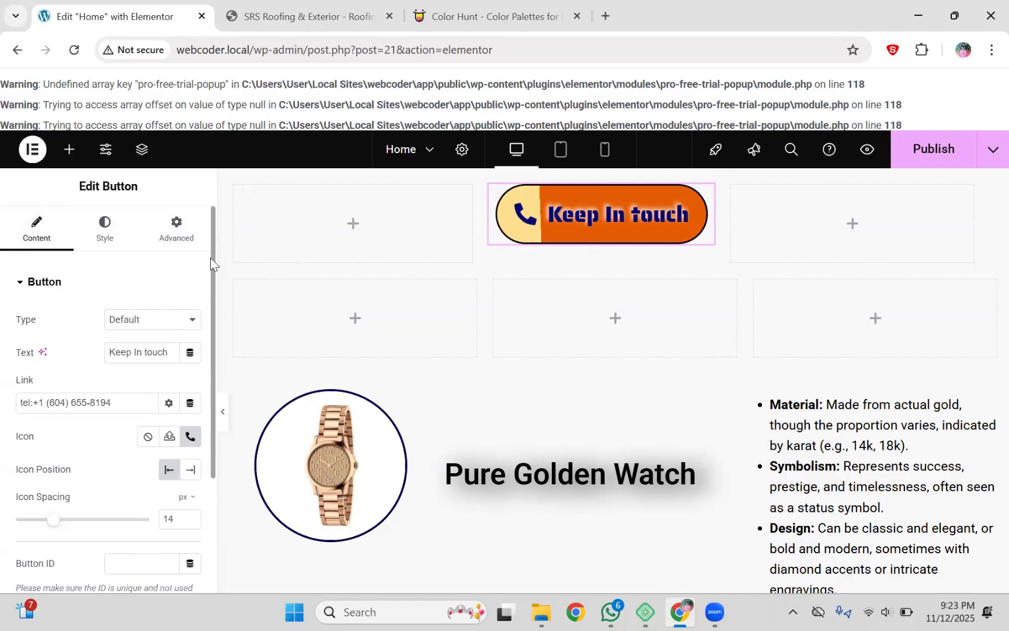
scroll(115, 245, down, 1)
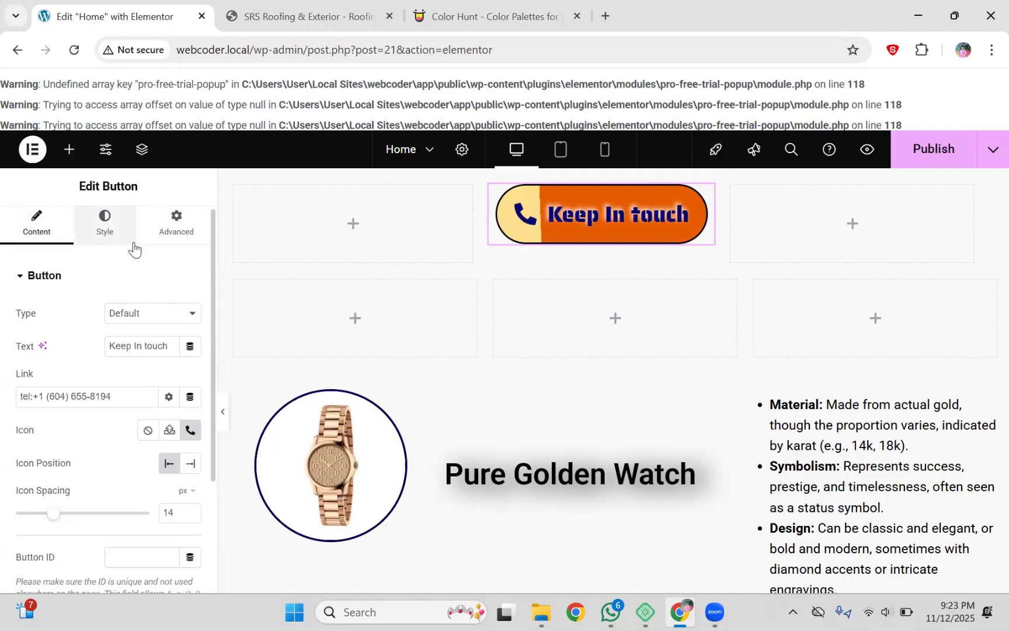
click(132, 247)
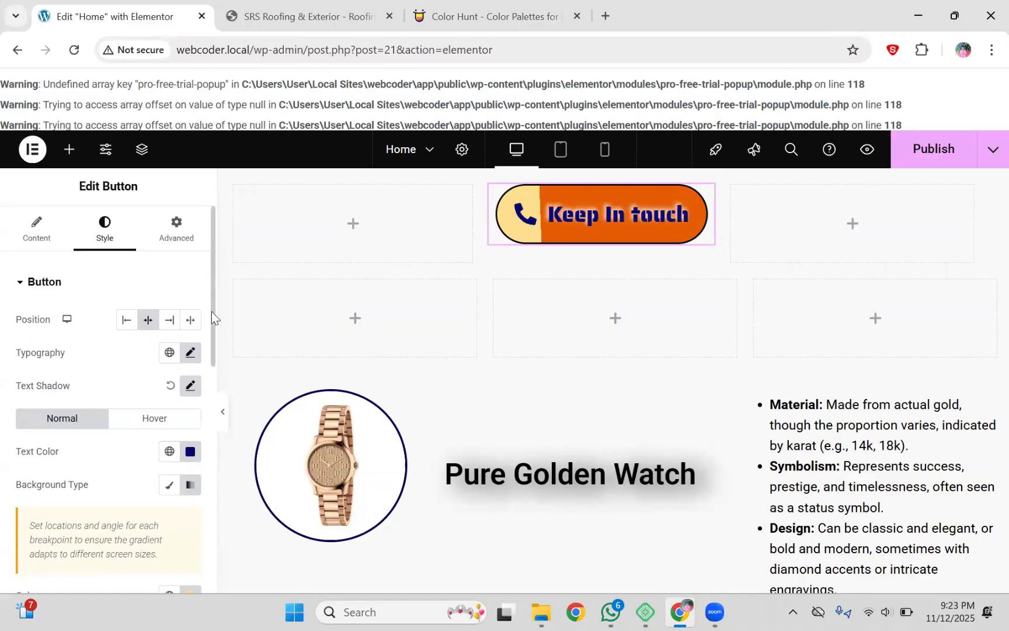
scroll(201, 442, down, 3)
scroll(199, 467, down, 6)
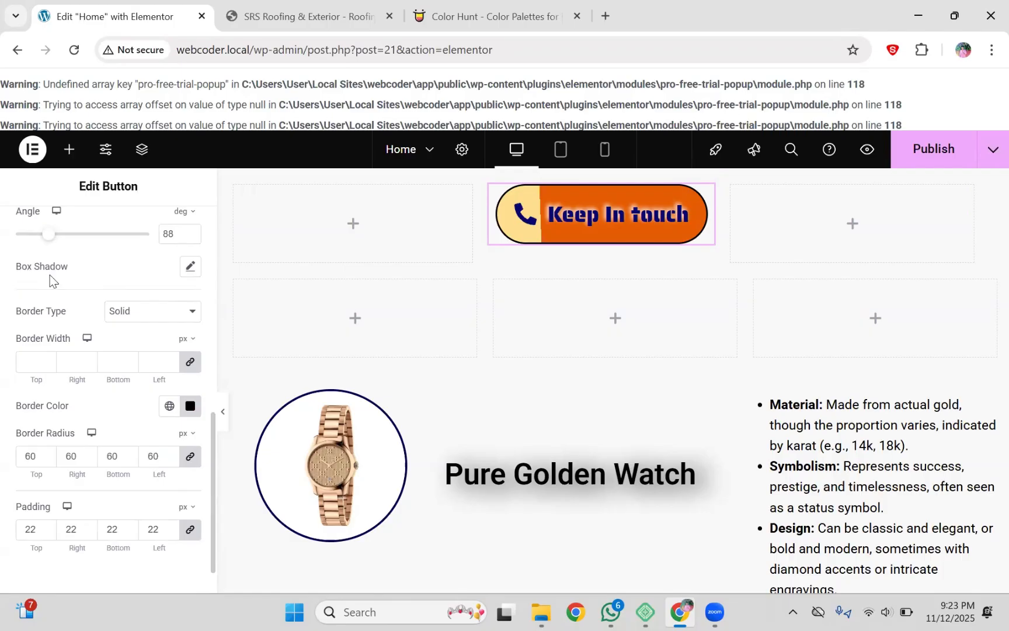
Step: Make the box shadow colour fully opaque black, rgba(0, 0, 0, 1), after glancing at Color Hunt
click(188, 268)
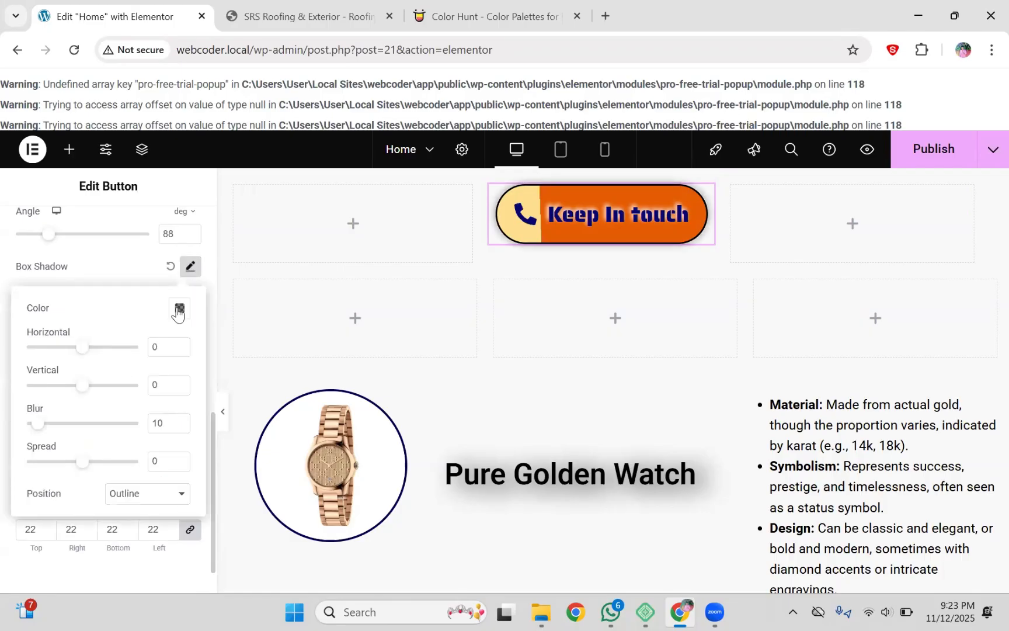
click(171, 268)
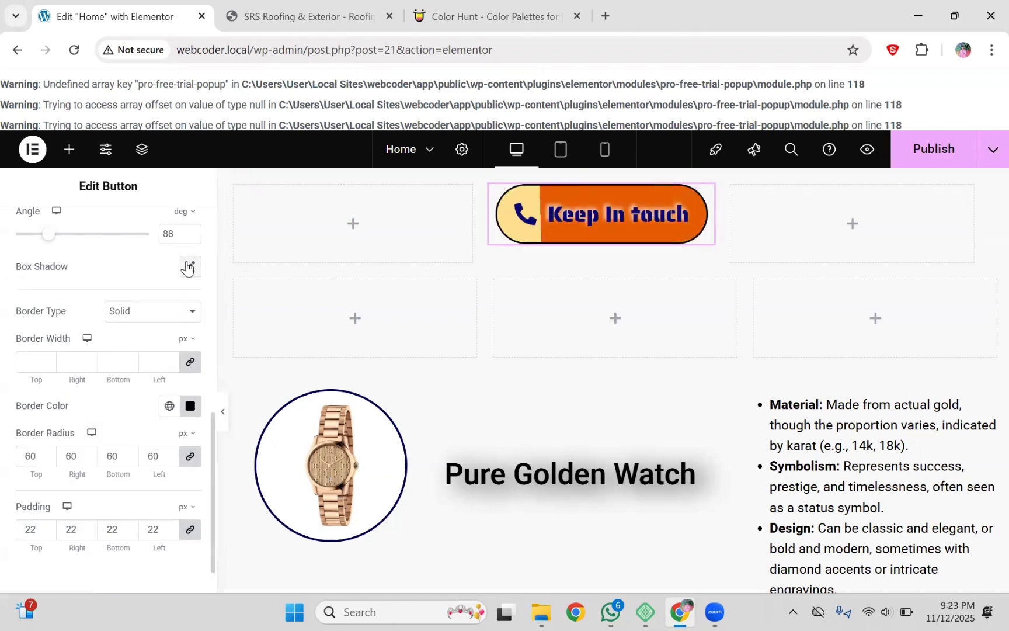
click(190, 266)
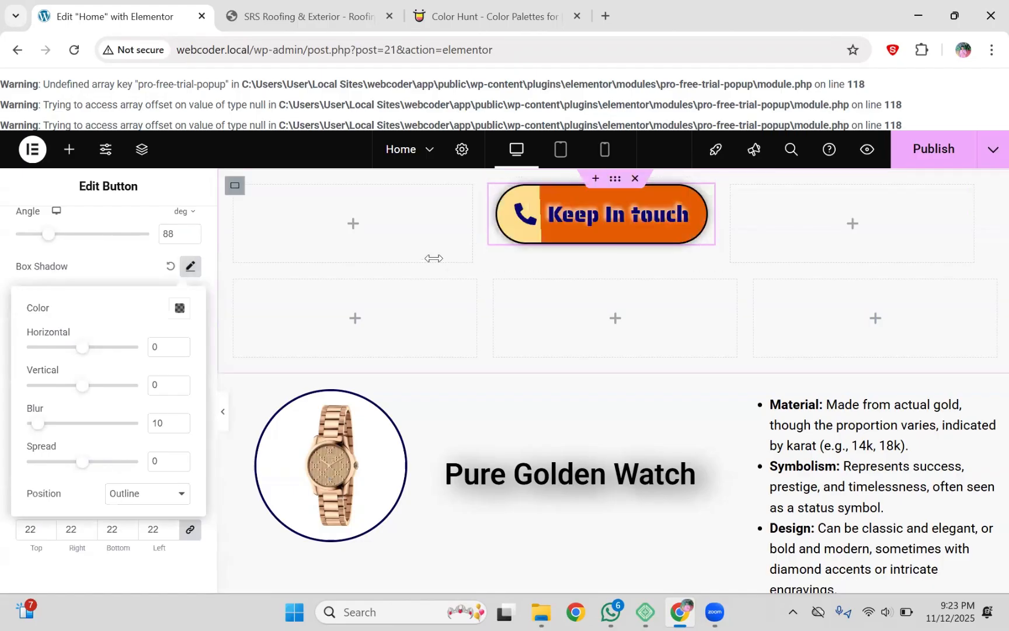
click(180, 308)
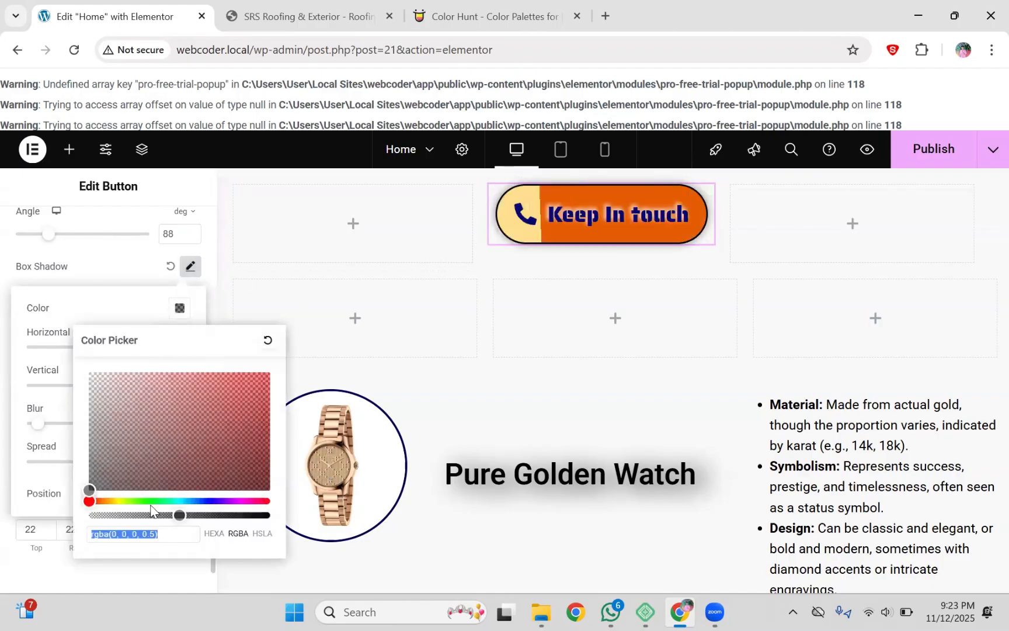
drag(175, 517, 279, 523)
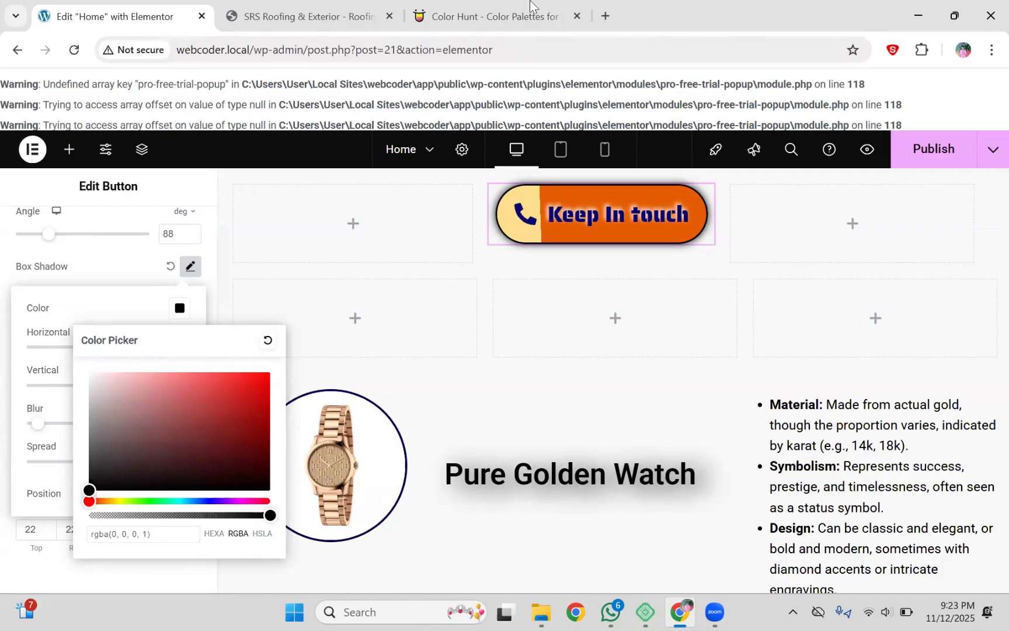
click(484, 17)
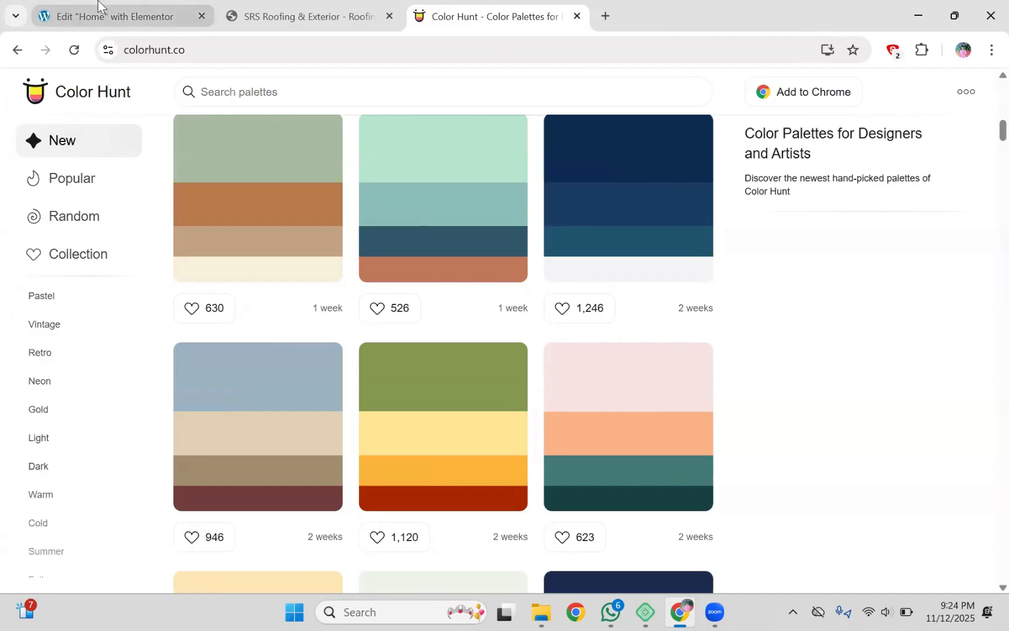
click(143, 7)
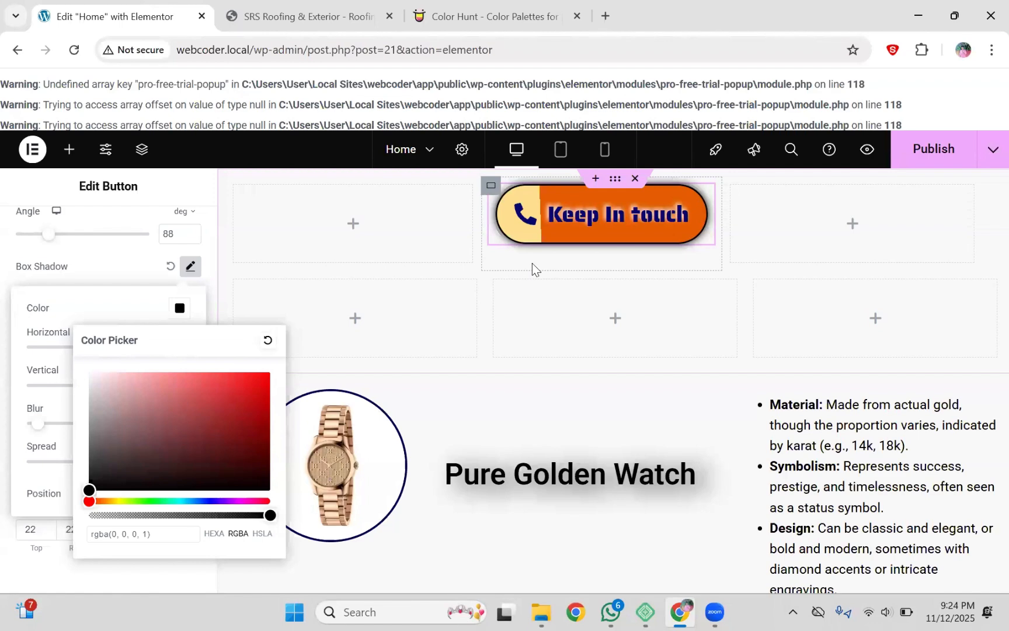
Step: Clear the border colour, set Border Type to None, and reset Box Shadow to default
click(127, 252)
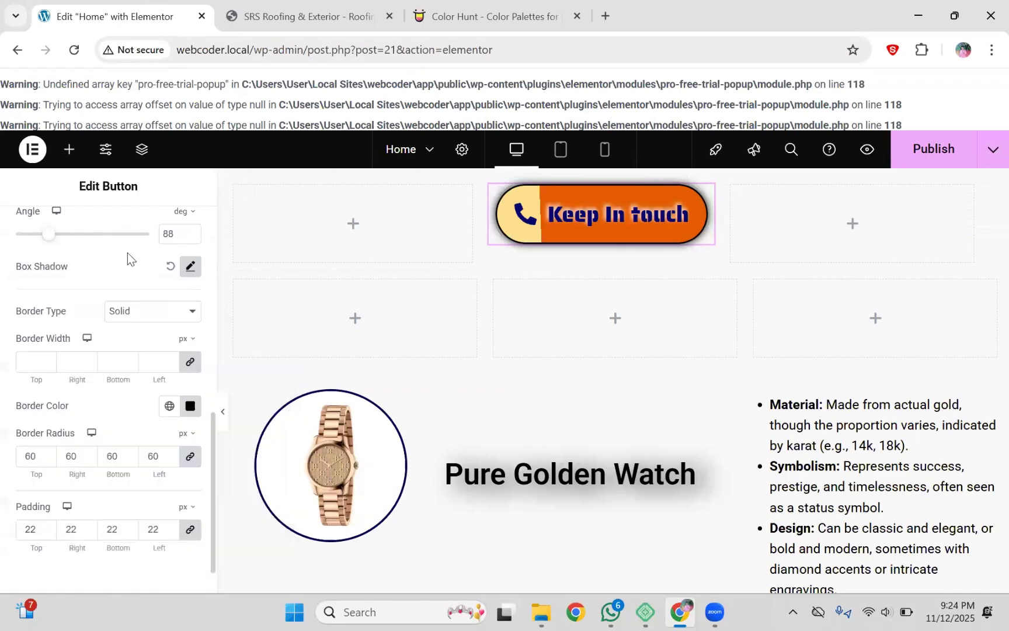
click(190, 406)
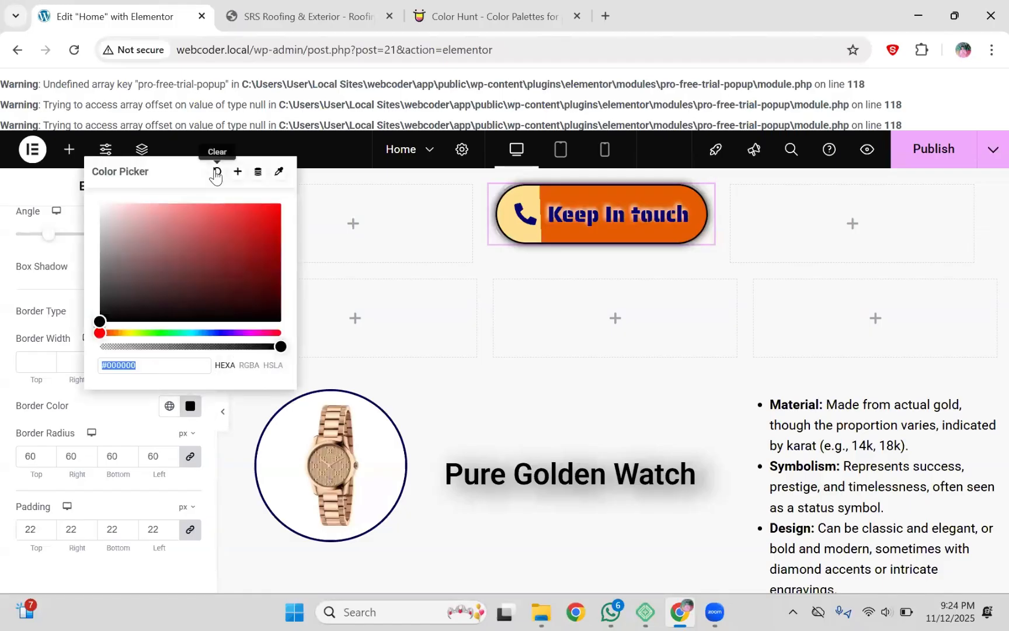
click(216, 171)
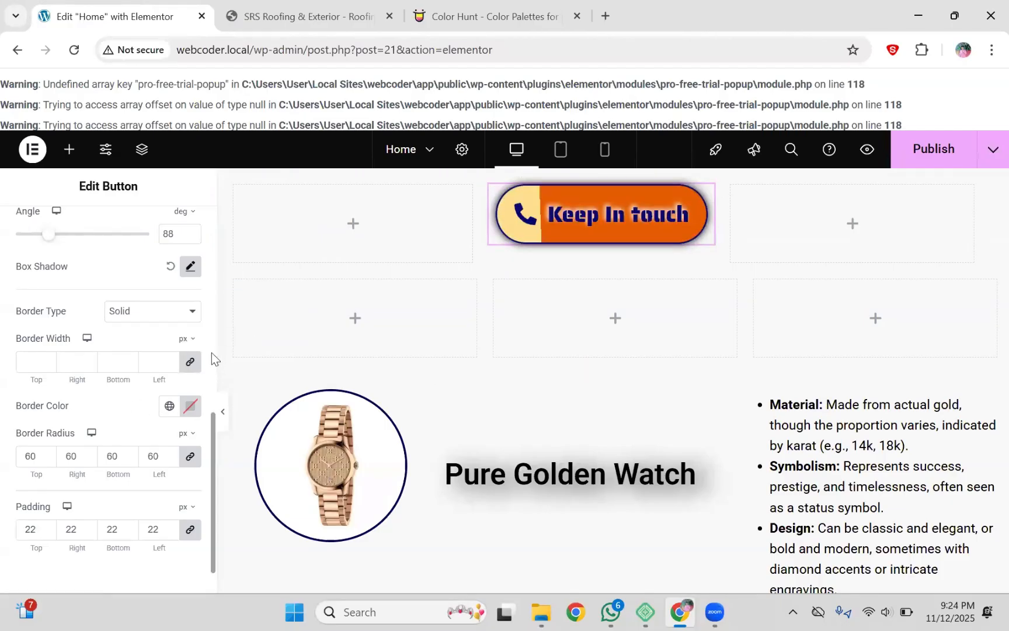
click(152, 315)
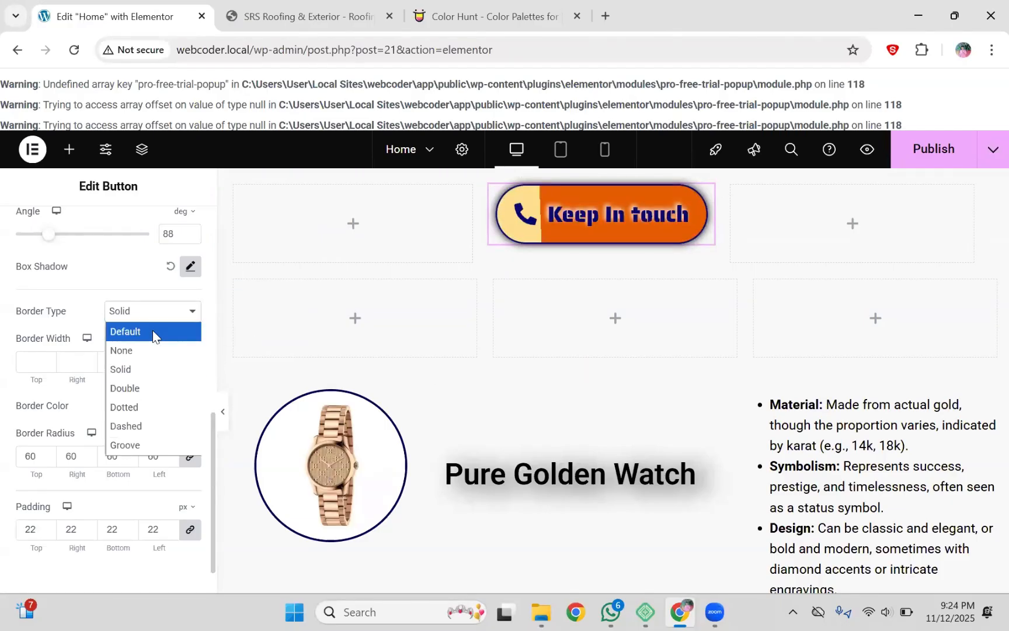
click(142, 352)
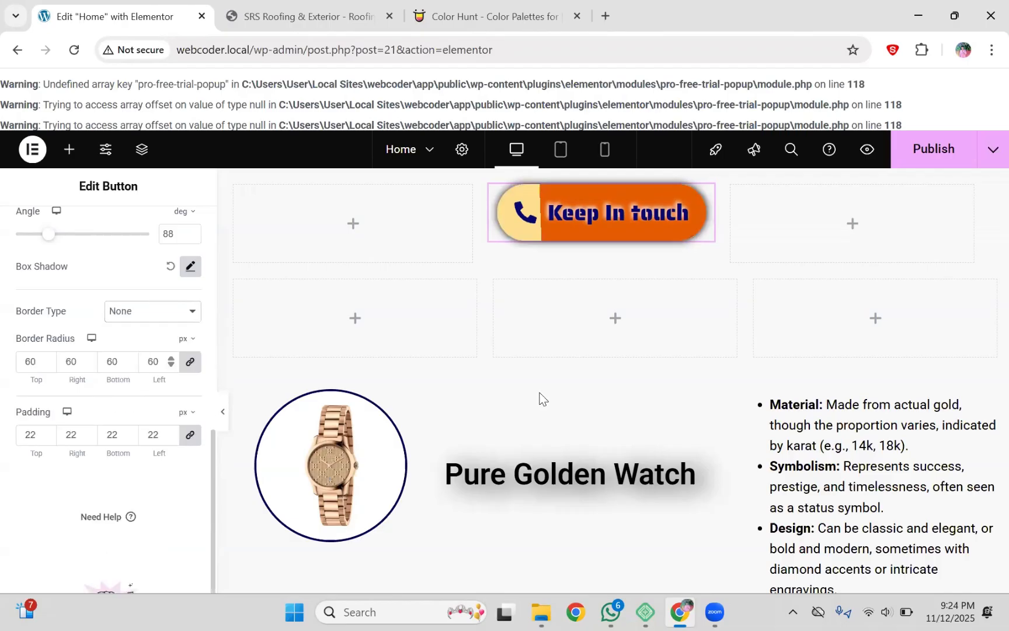
click(170, 268)
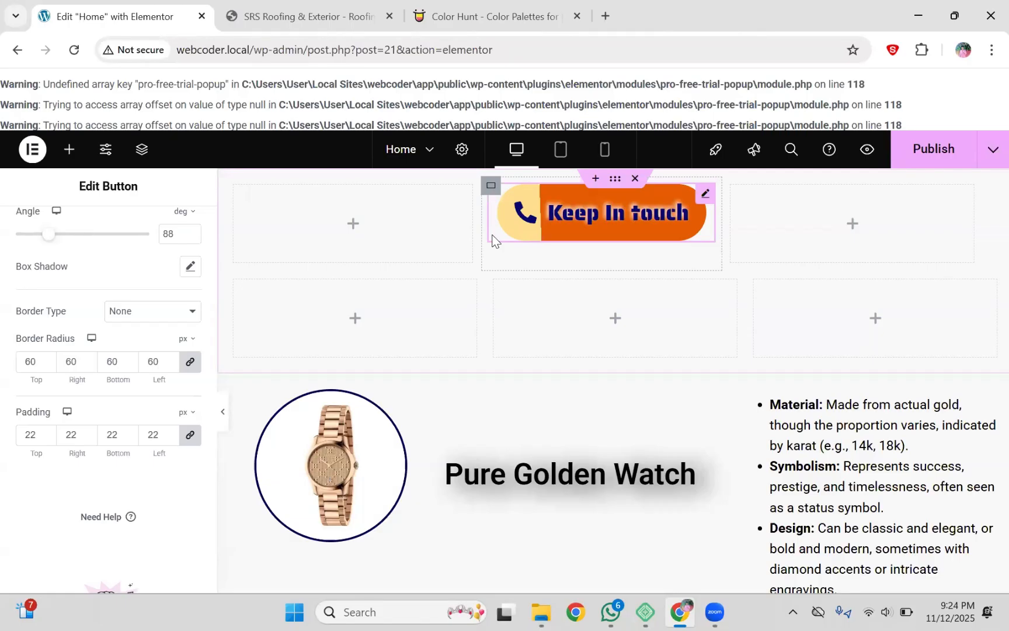
Step: Set the box shadow to horizontal -4, vertical 100 and blur 100
click(191, 267)
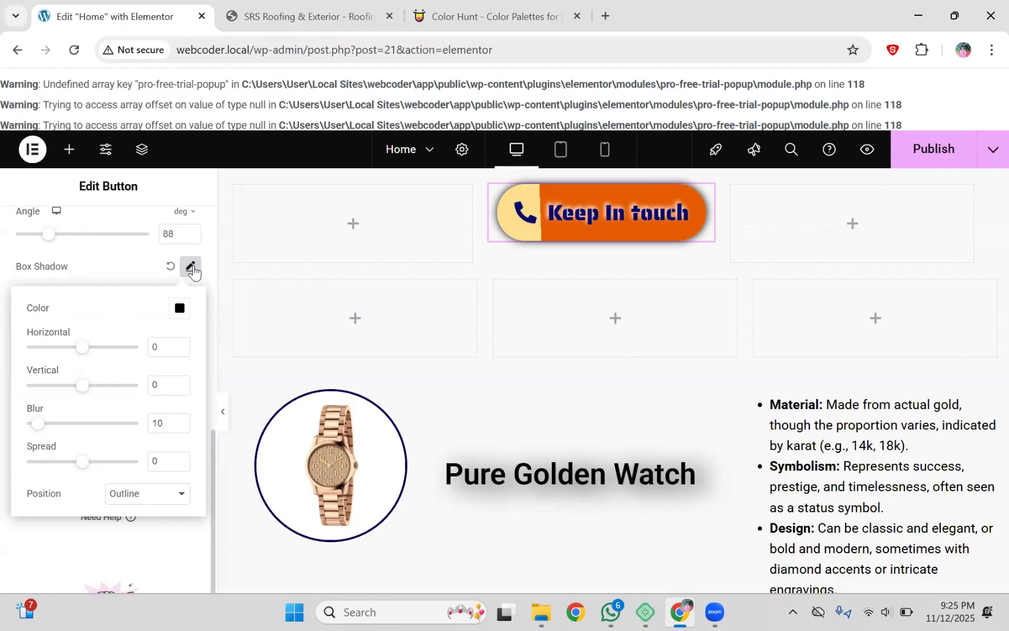
click(110, 274)
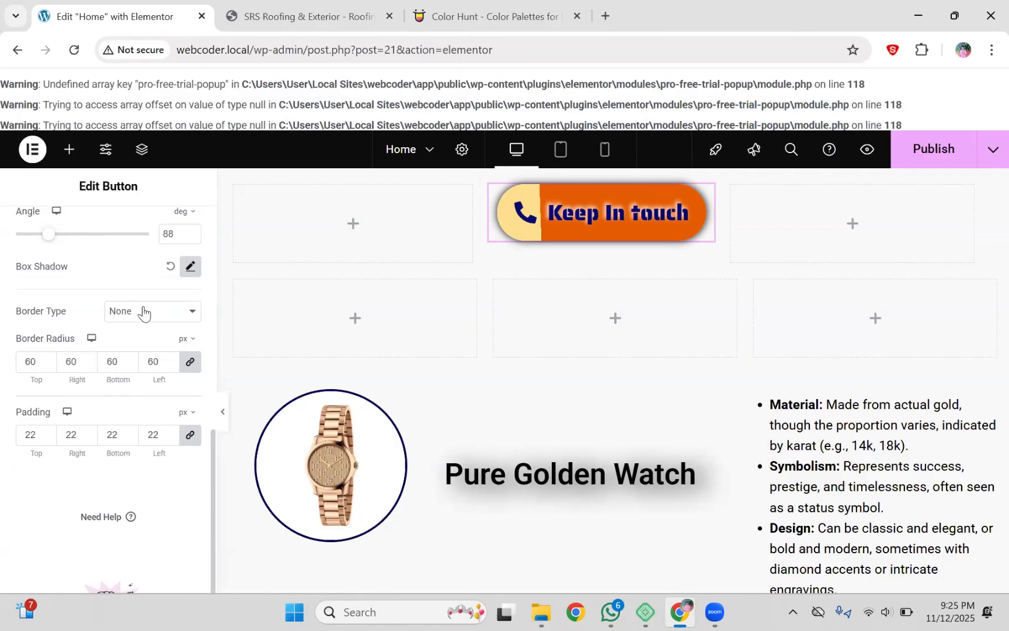
click(191, 266)
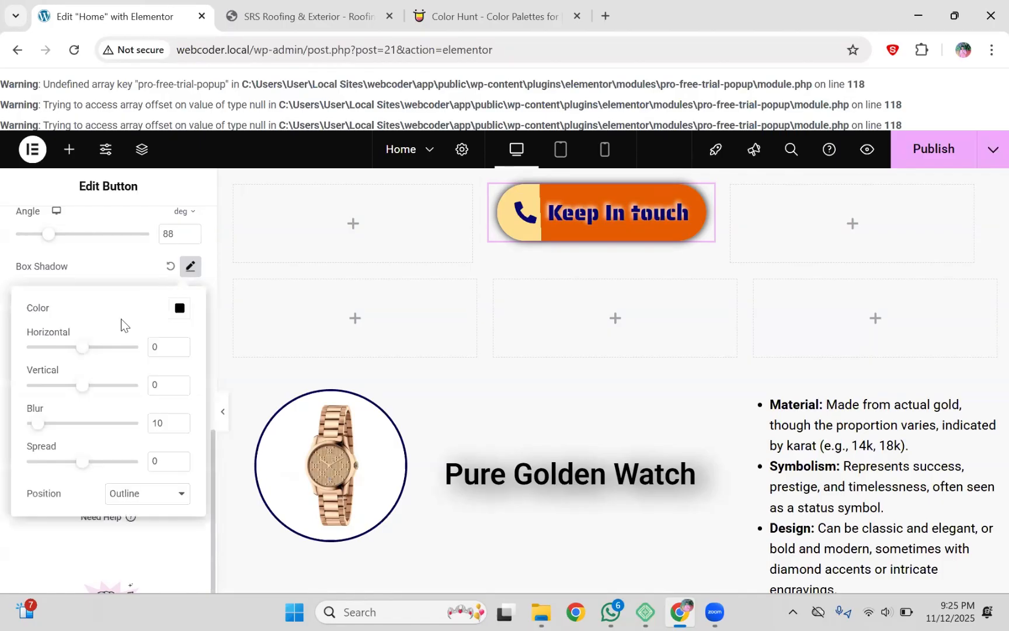
drag(81, 352, 223, 349)
click(79, 350)
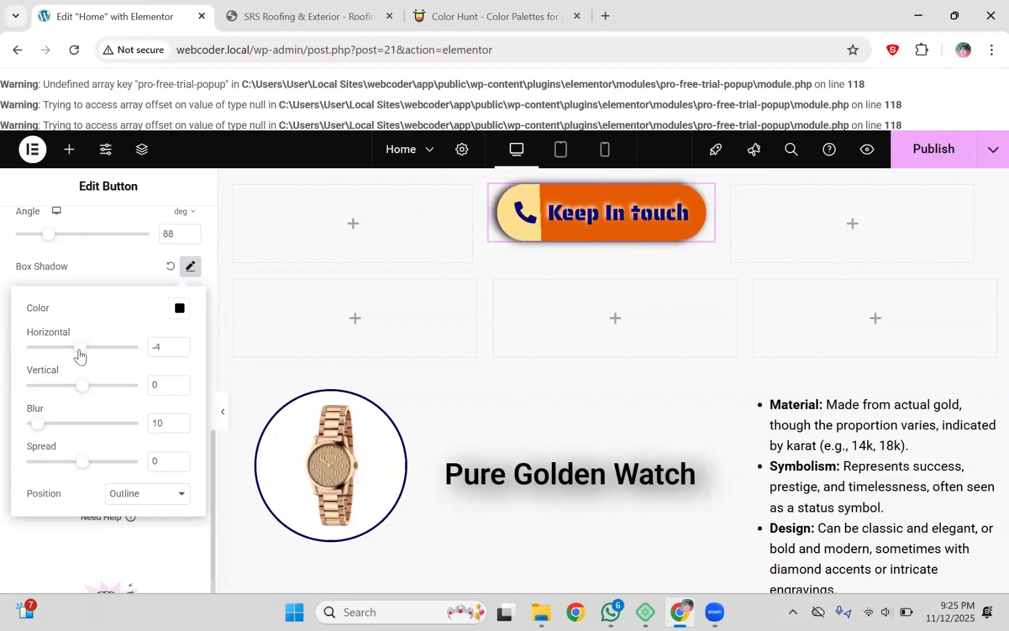
click(81, 386)
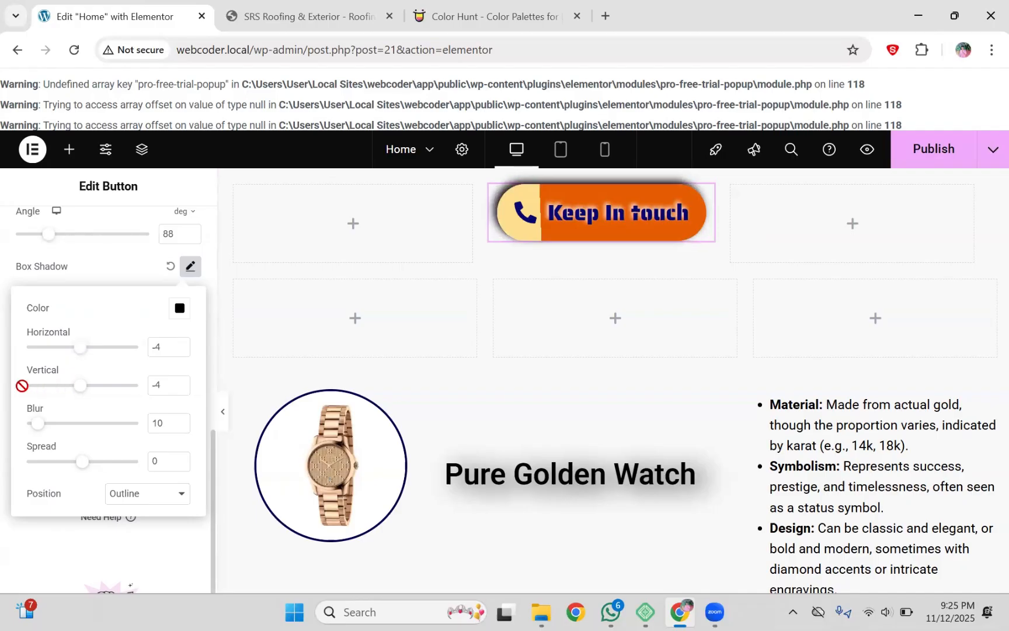
drag(84, 392, 189, 406)
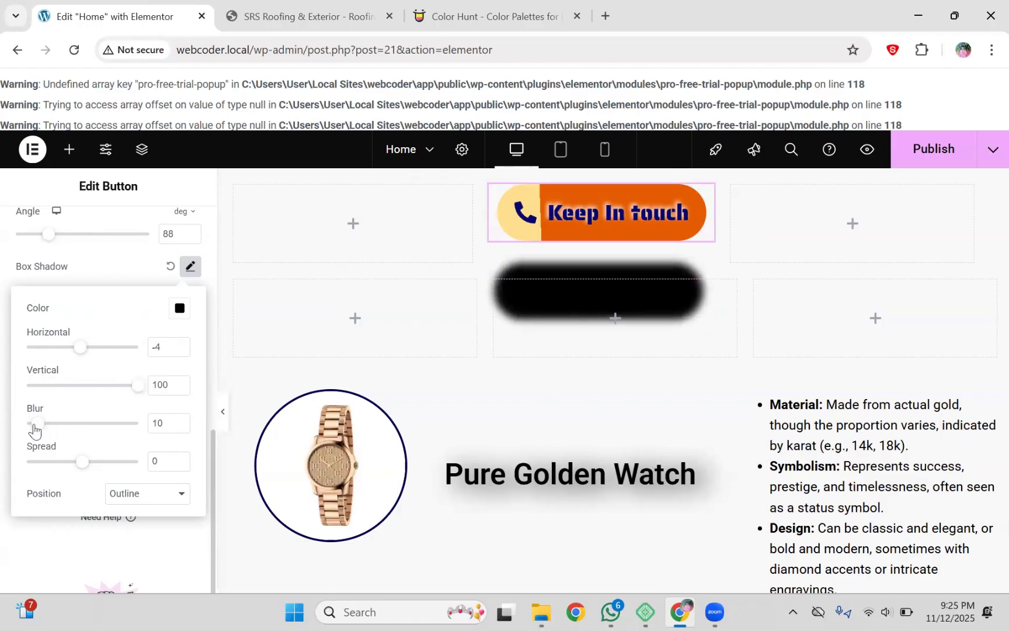
drag(34, 429, 16, 430)
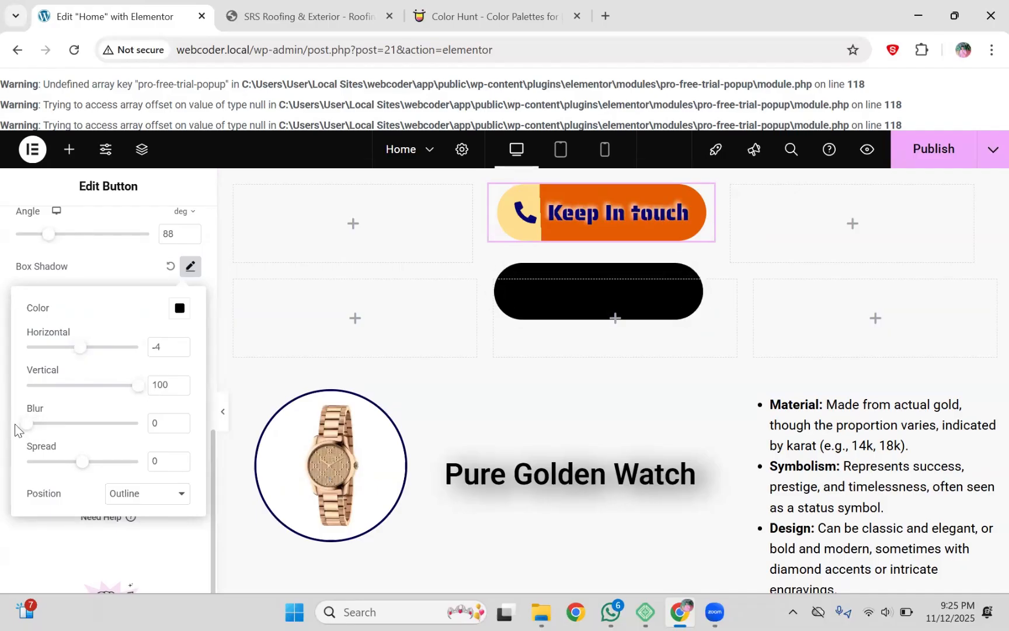
drag(27, 427, 169, 421)
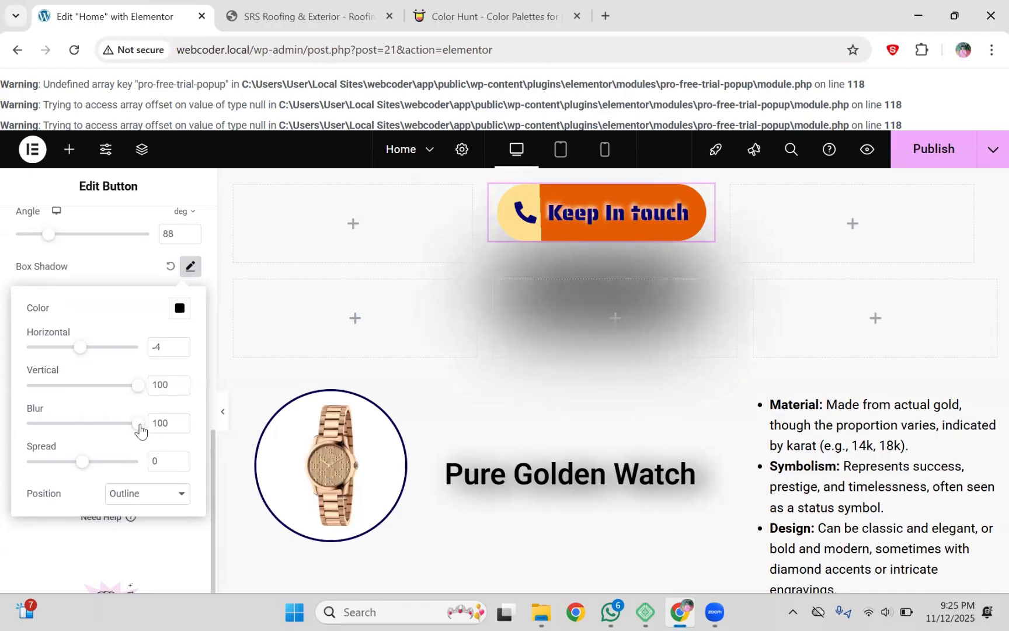
Step: Adjust the Box Shadow sliders to blur 46, spread 3, horizontal -7 and vertical 5
drag(140, 430, 81, 424)
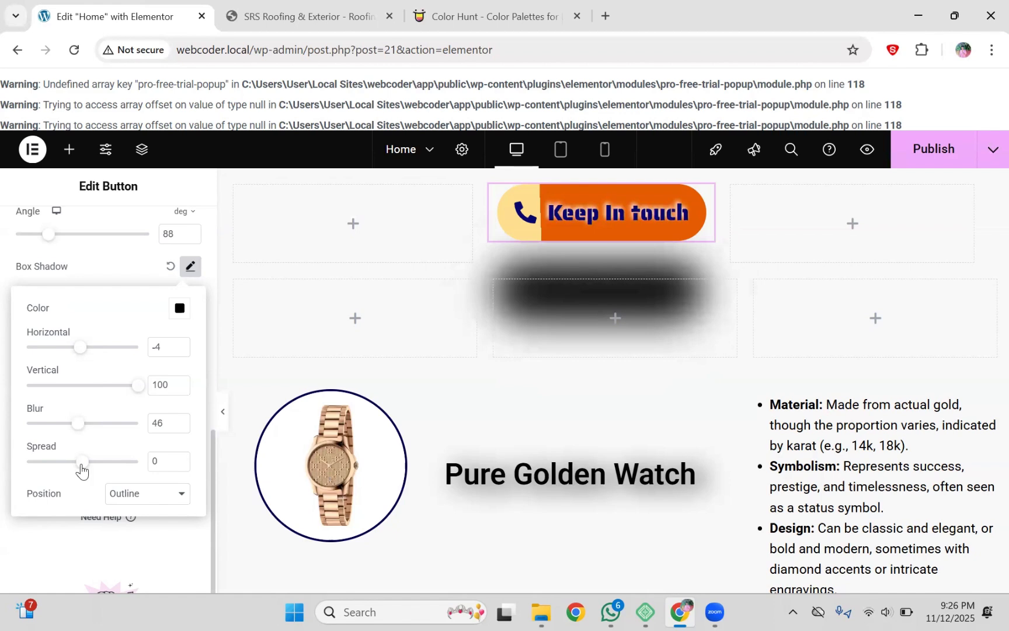
drag(82, 465, 198, 456)
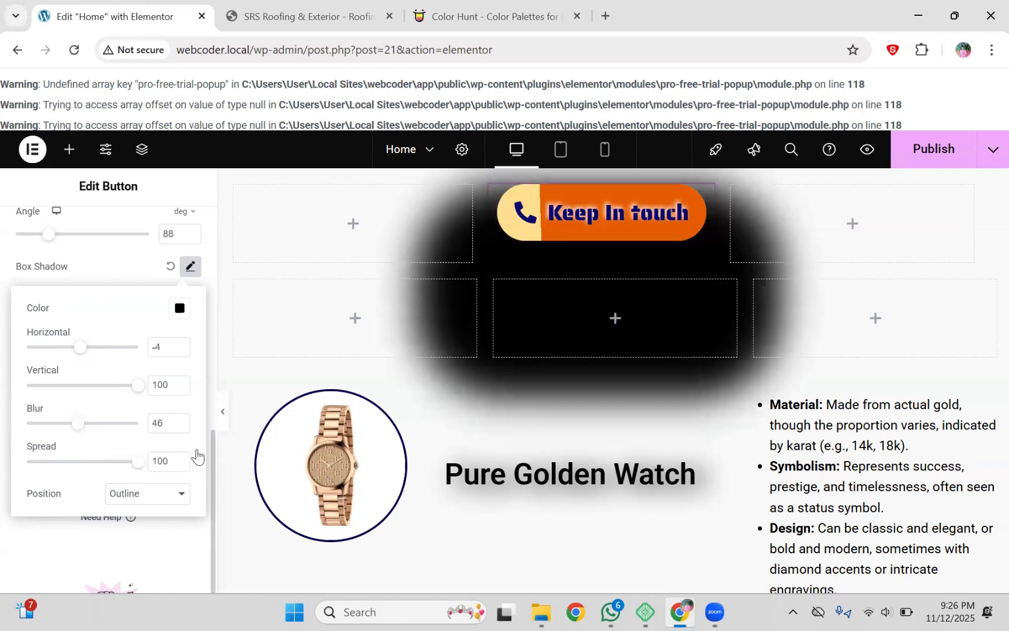
mouse_move(75, 462)
mouse_down()
mouse_move(25, 461)
mouse_move(102, 460)
mouse_move(88, 461)
mouse_up()
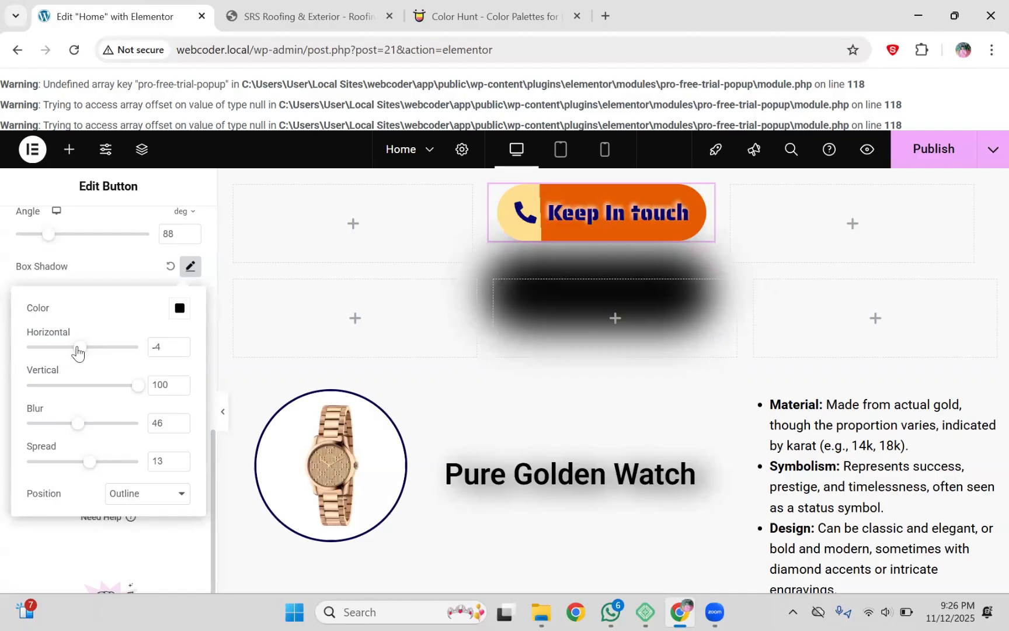
drag(78, 350, 68, 354)
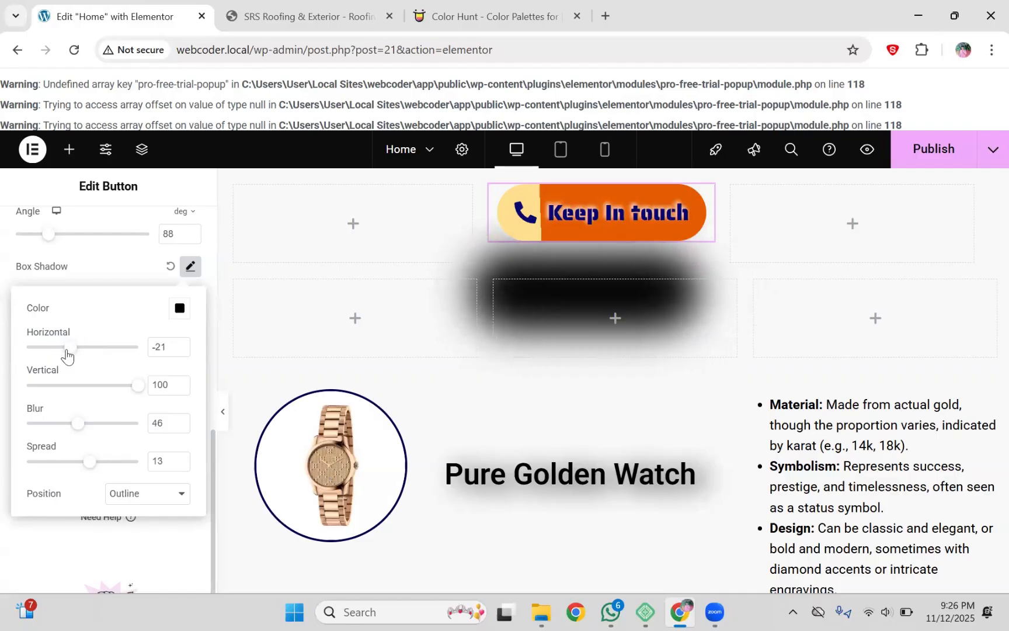
drag(136, 385, 81, 465)
click(82, 462)
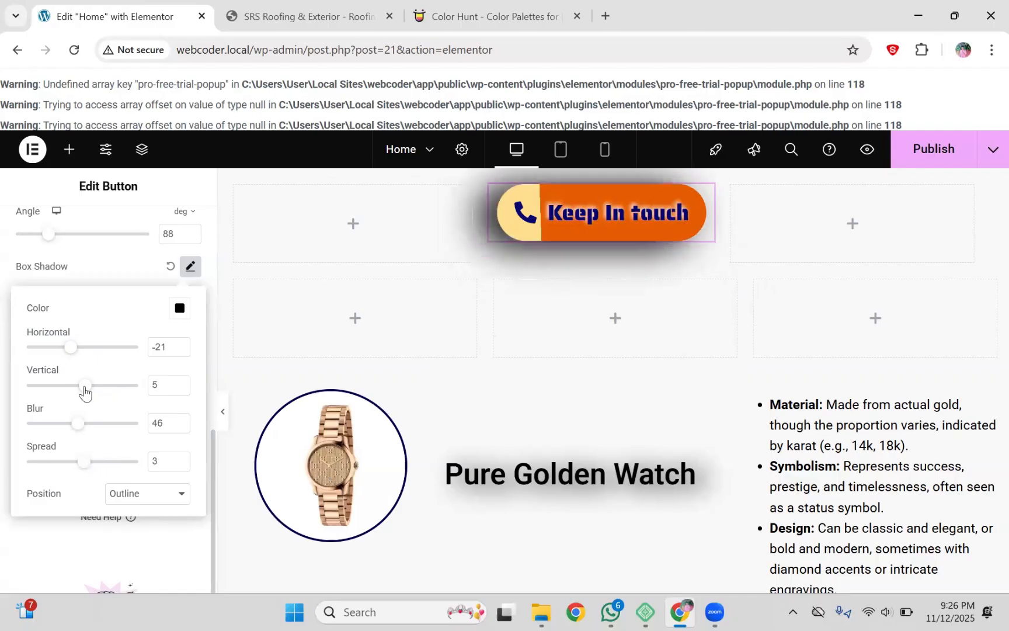
drag(71, 350, 77, 349)
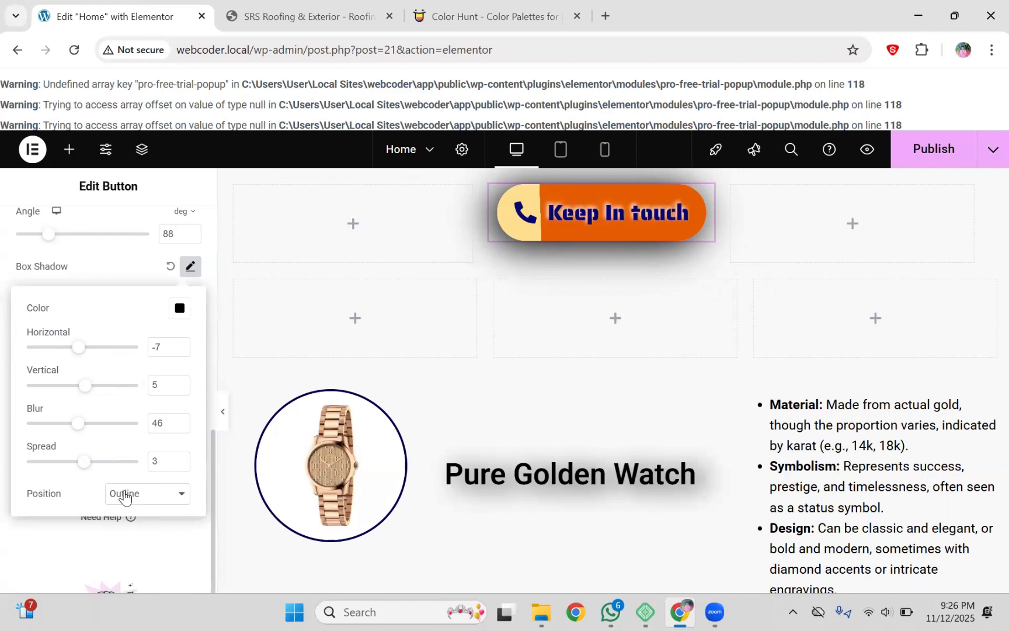
Step: Try the Inset shadow position, return it to Outline, and close the Box Shadow settings
click(125, 497)
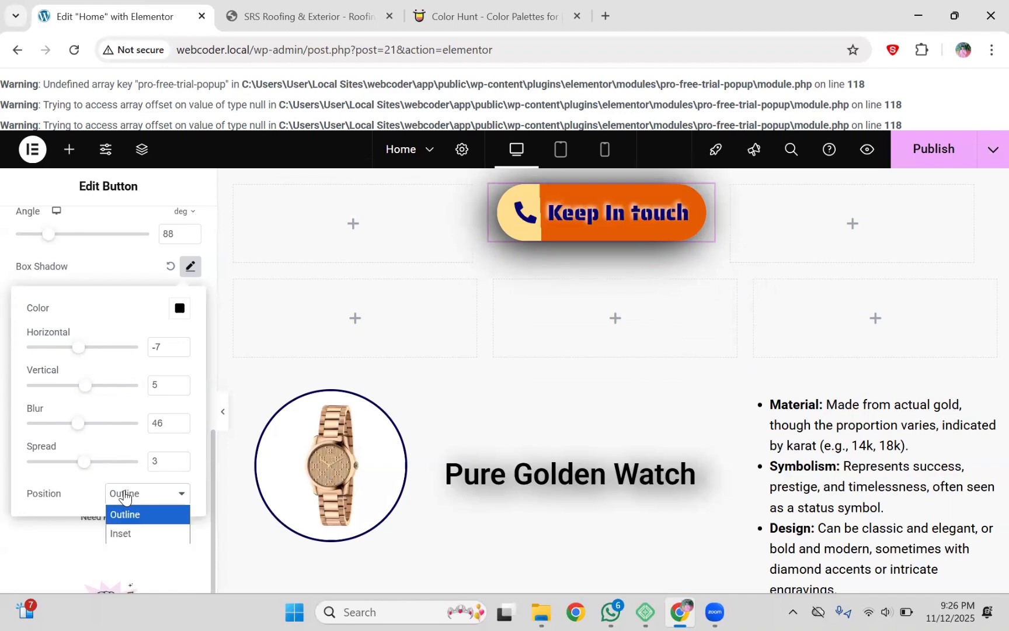
click(128, 534)
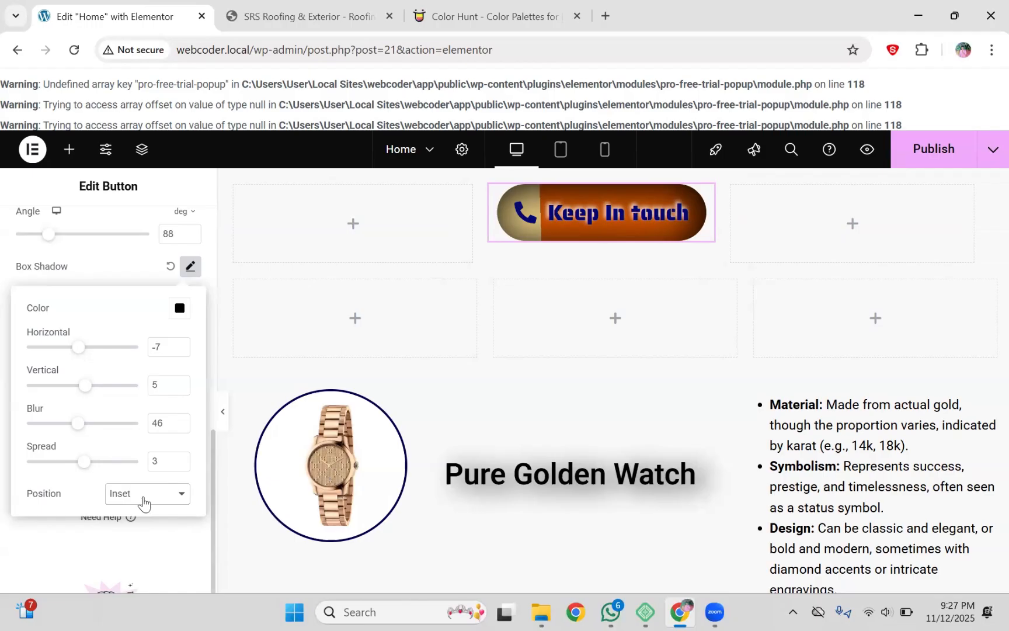
click(143, 499)
click(144, 512)
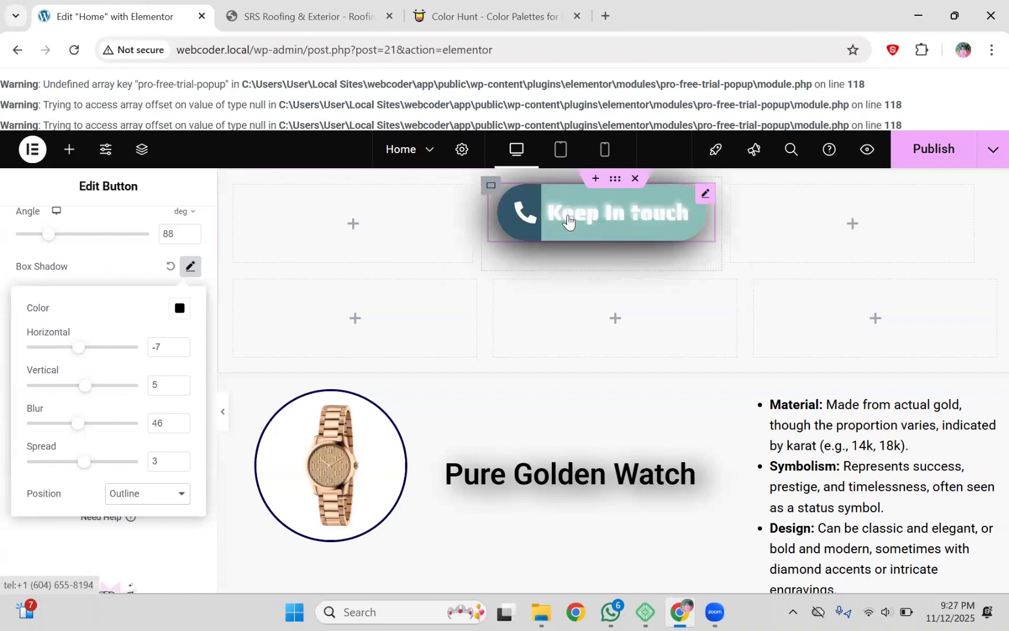
click(121, 275)
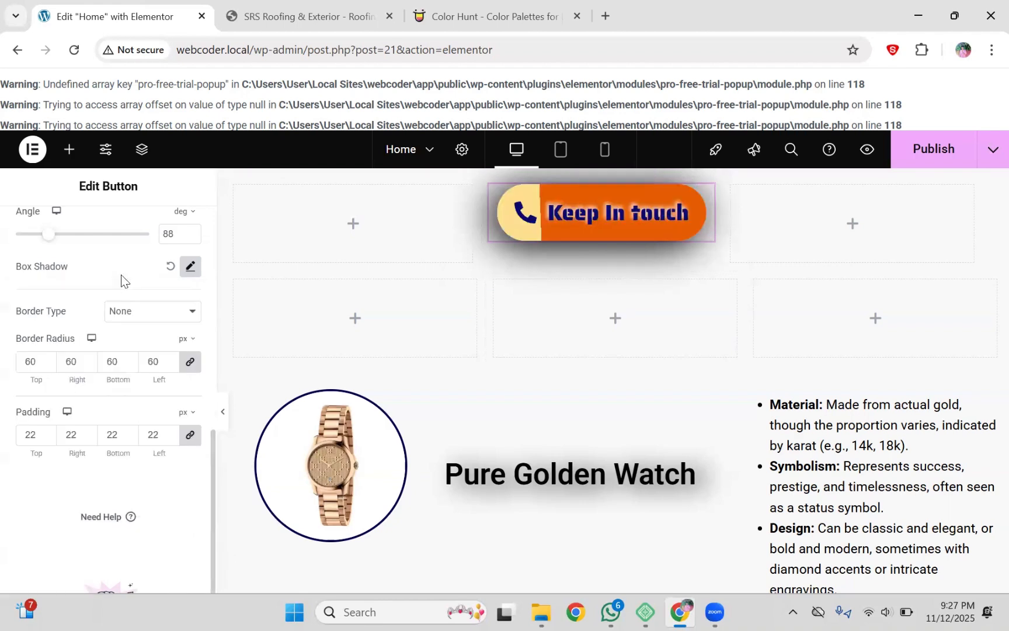
Step: Copy the Keep In touch button and paste it into the empty middle container below
scroll(211, 402, up, 10)
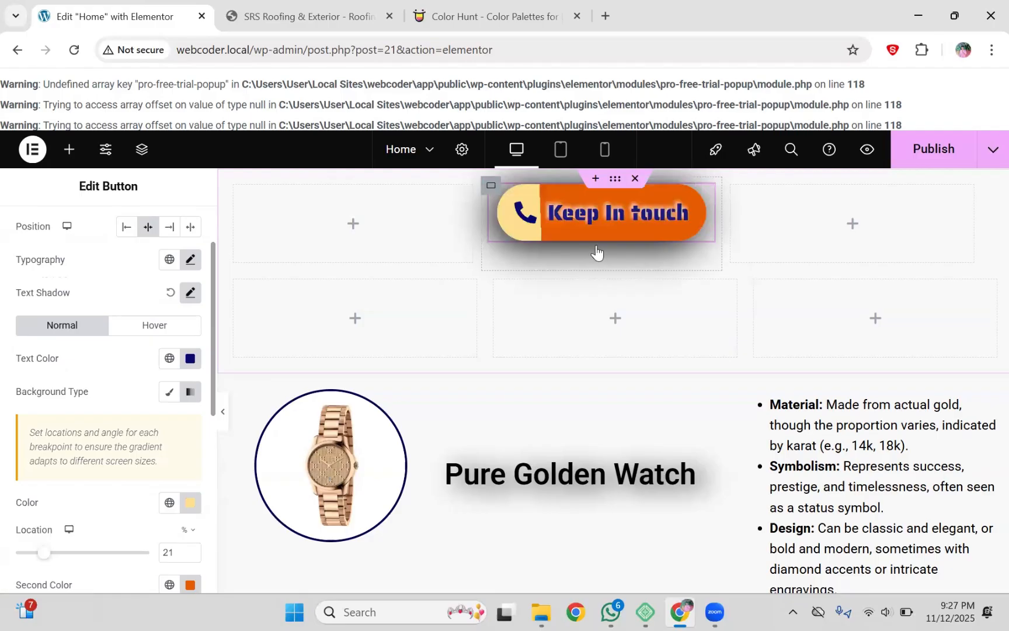
right_click(697, 190)
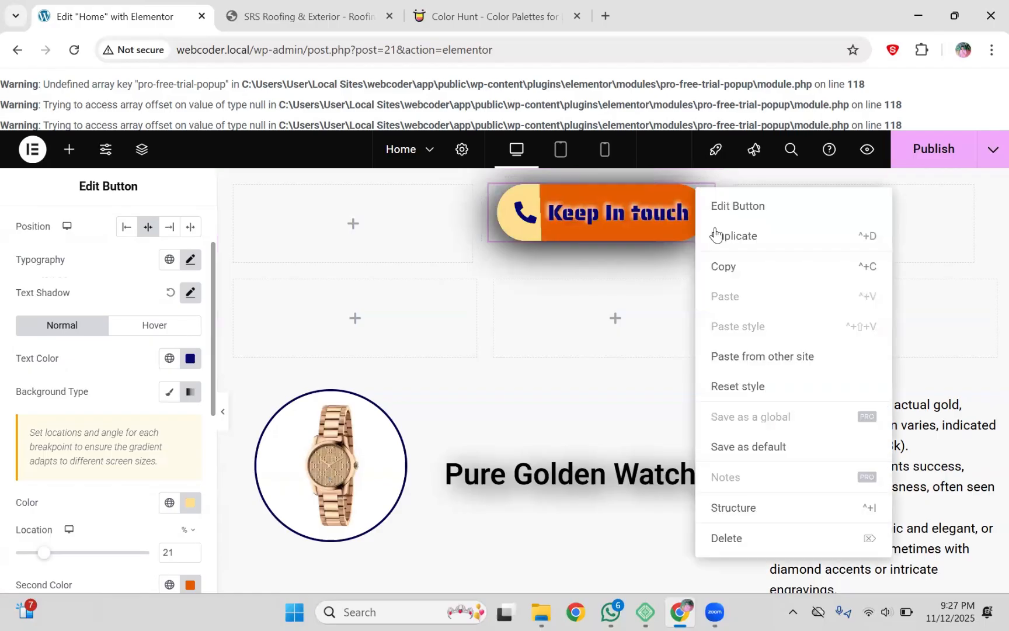
click(727, 266)
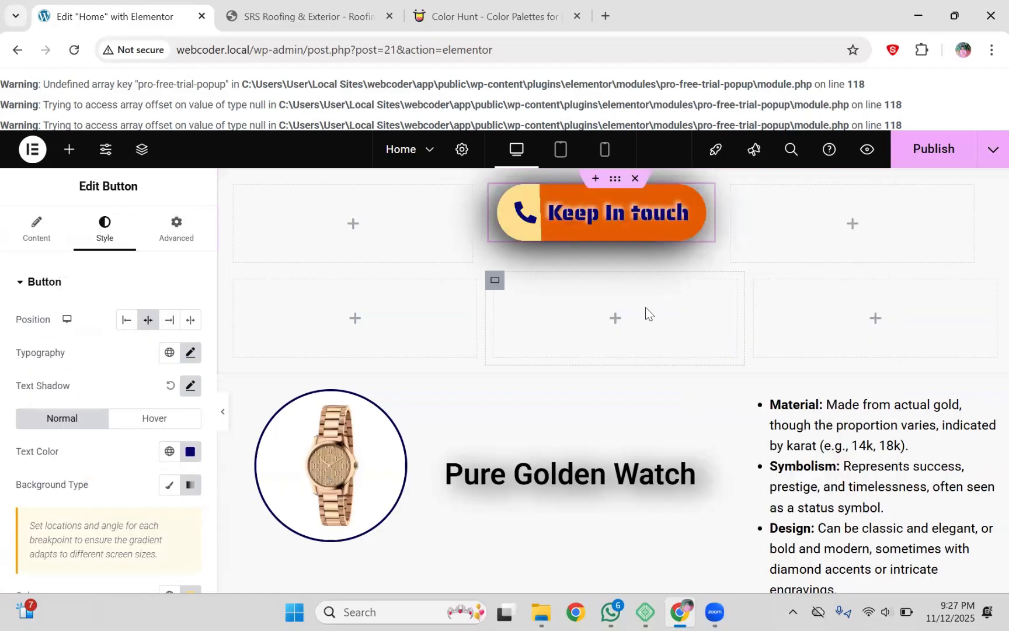
right_click(646, 314)
click(648, 310)
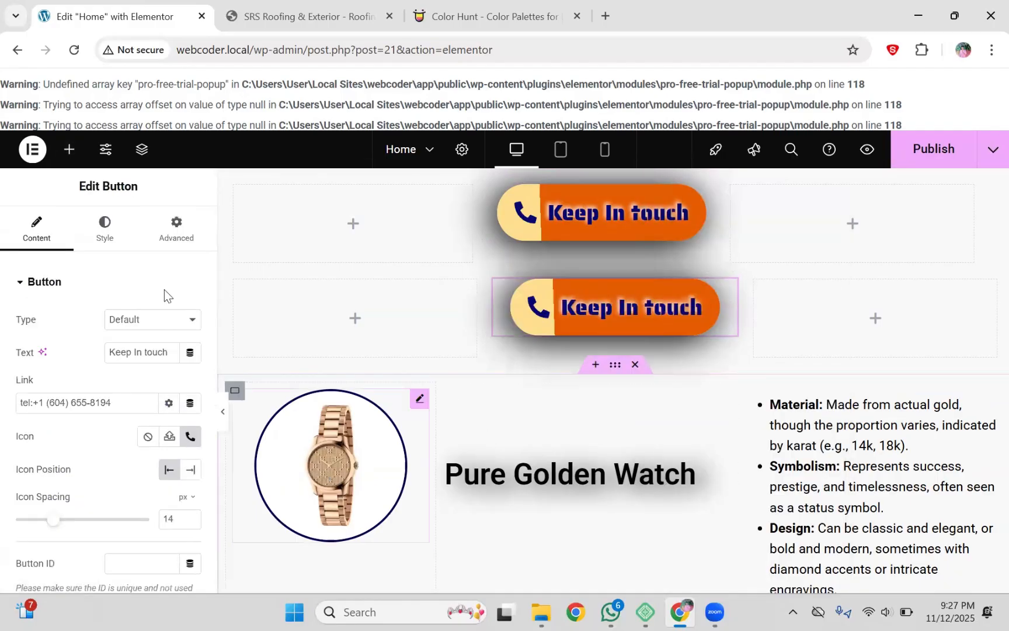
Step: Clear the copied button's 'Keep In touch' text so only the phone icon shows
click(96, 233)
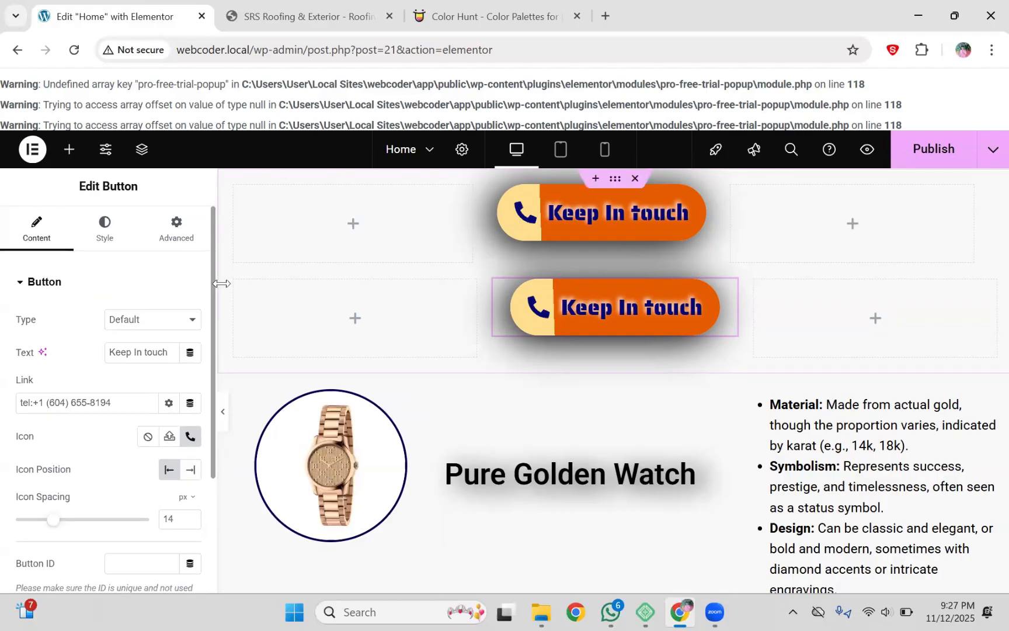
scroll(169, 331, down, 2)
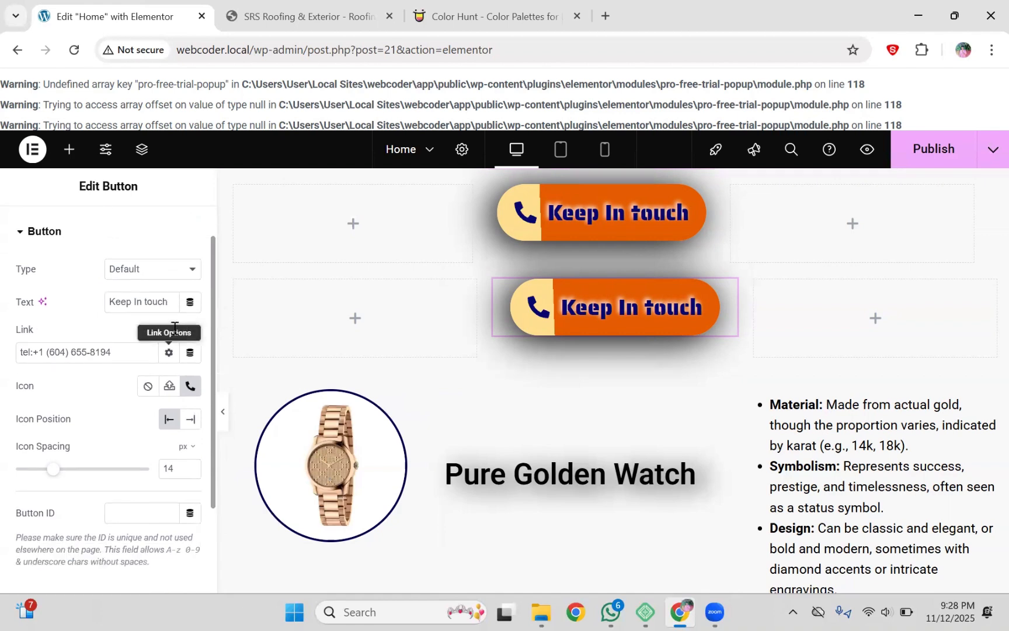
triple_click(175, 333)
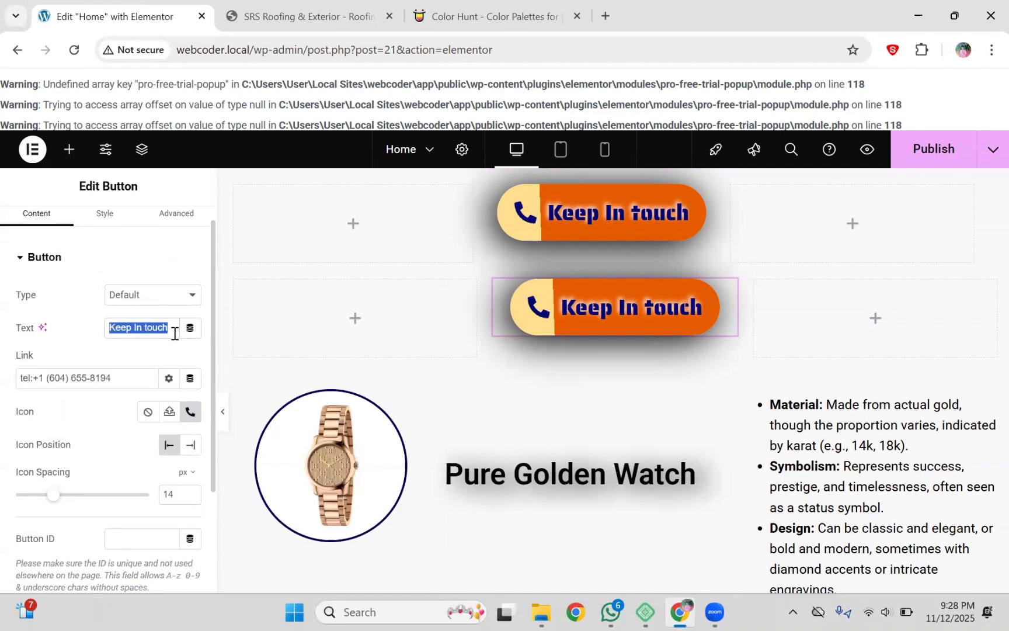
key(BackSpace)
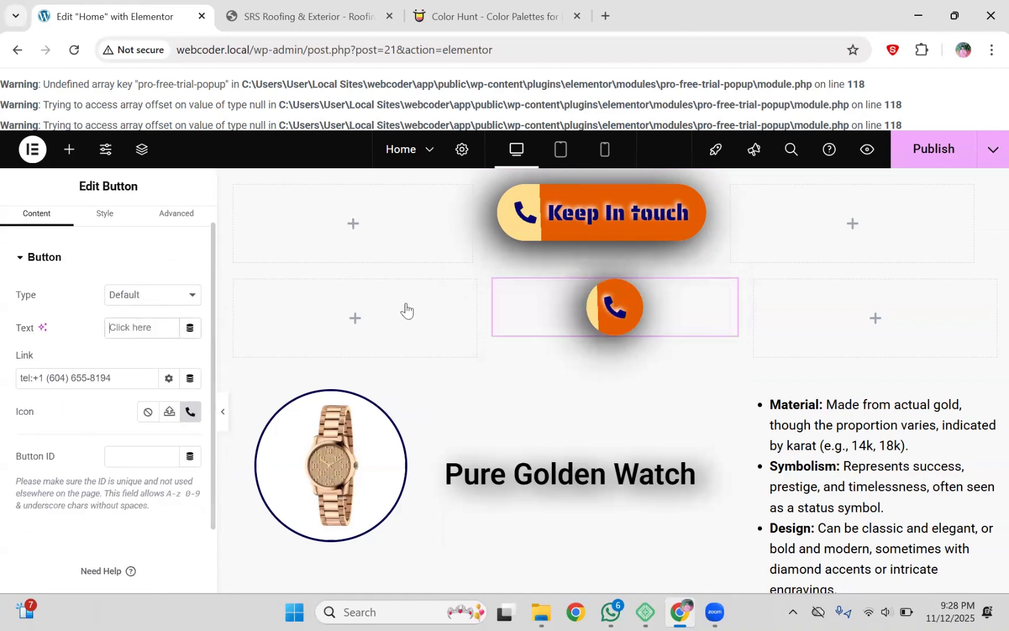
mouse_move(637, 367)
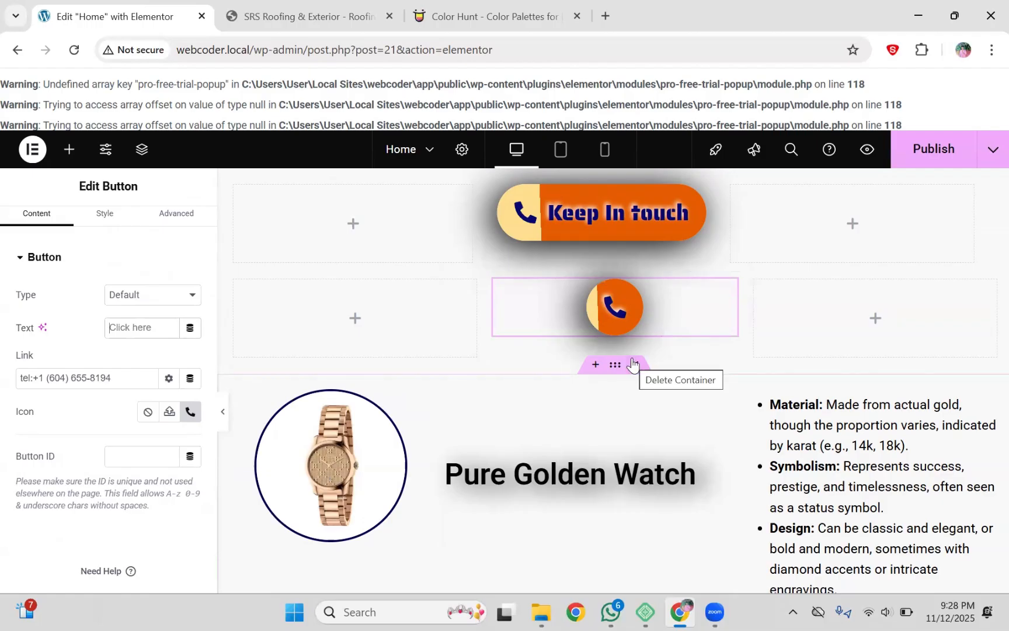
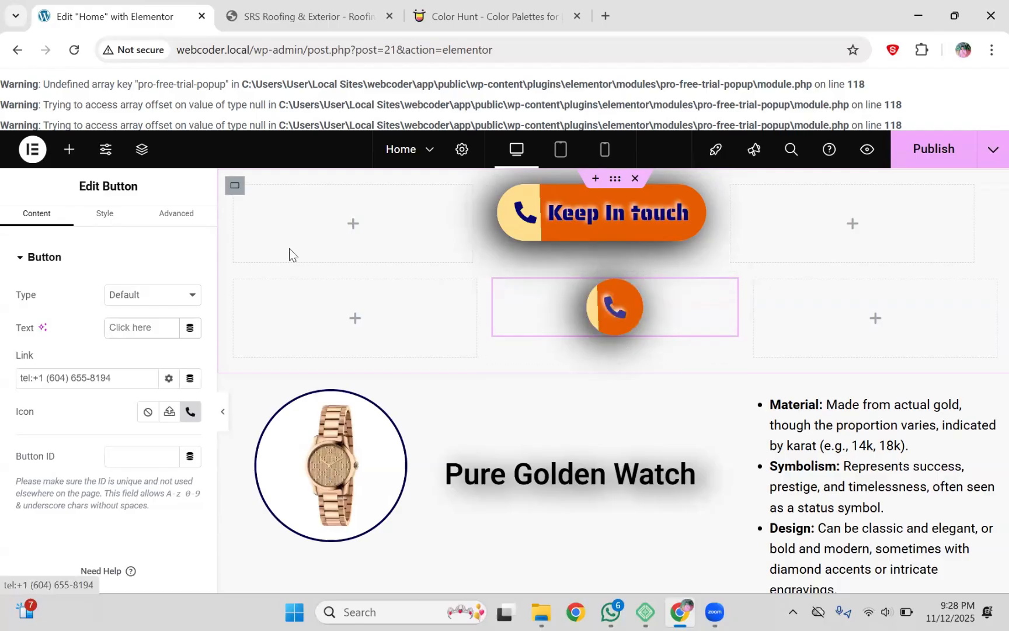
Step: Try Stretch on the phone-only button, then set its Position back to Center as a compact circle
click(105, 215)
click(190, 320)
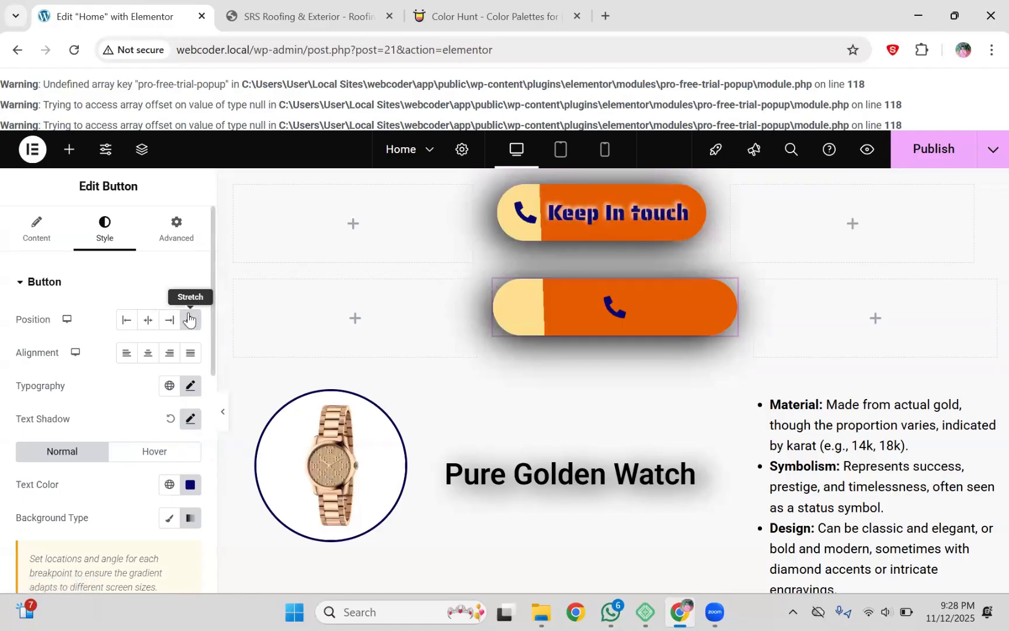
click(30, 240)
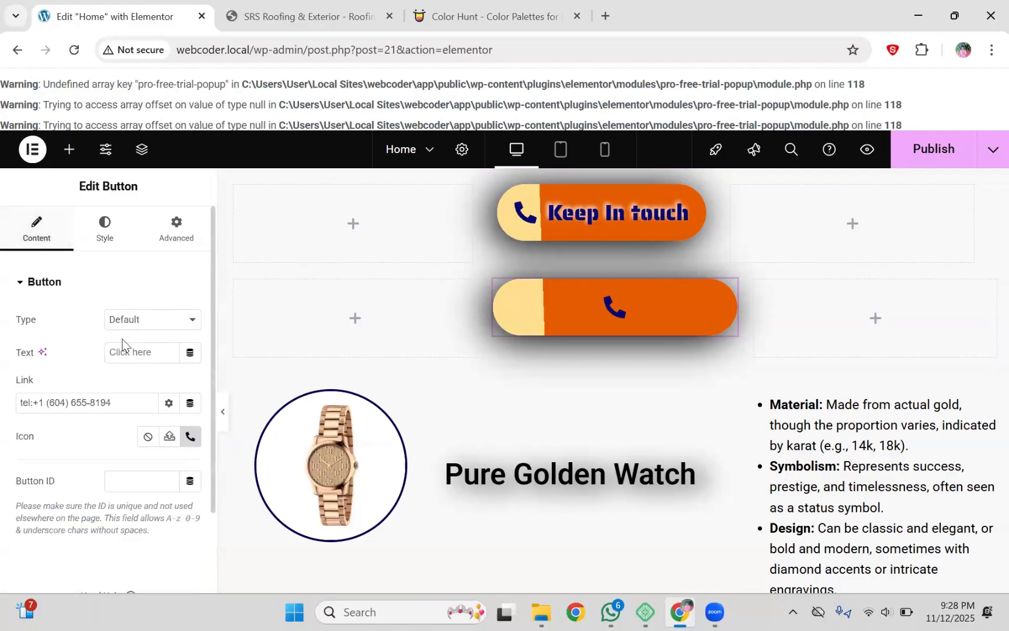
click(108, 264)
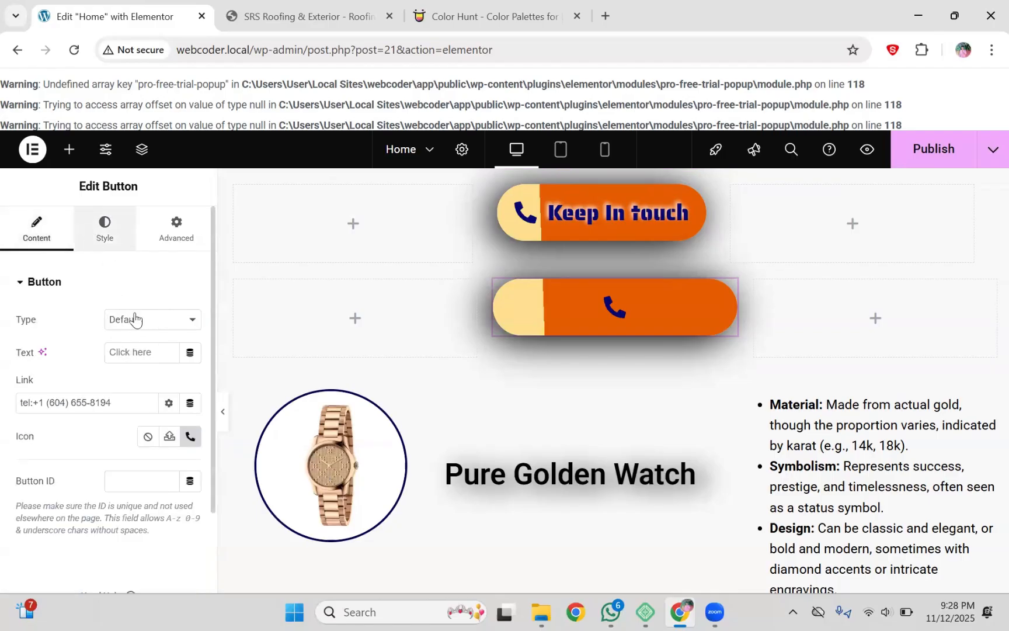
click(145, 324)
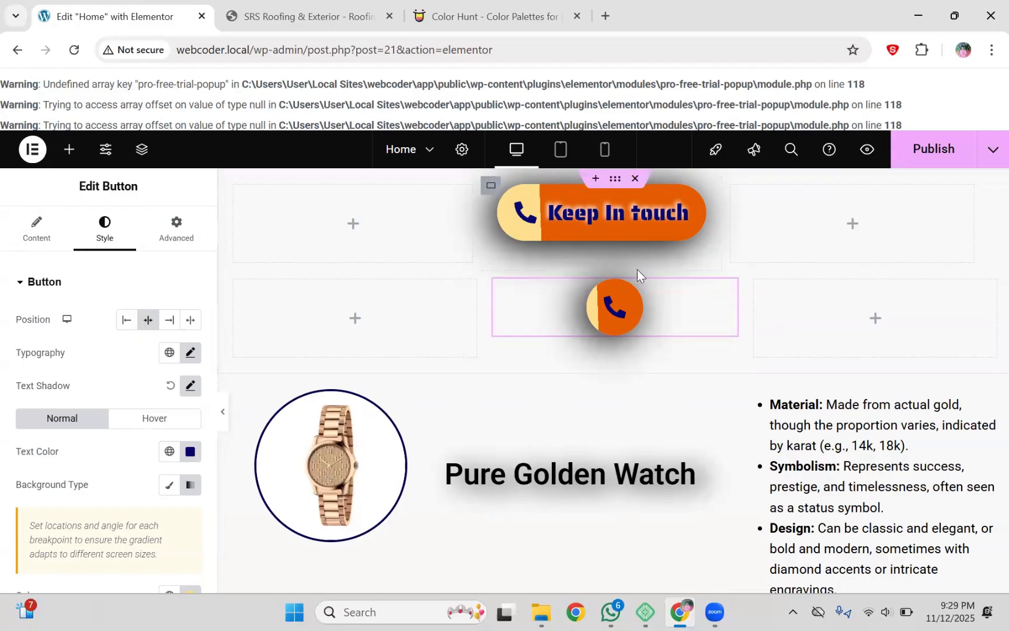
Step: Discard a pasted Keep In touch copy and drag a new Button widget into the left column
right_click(434, 289)
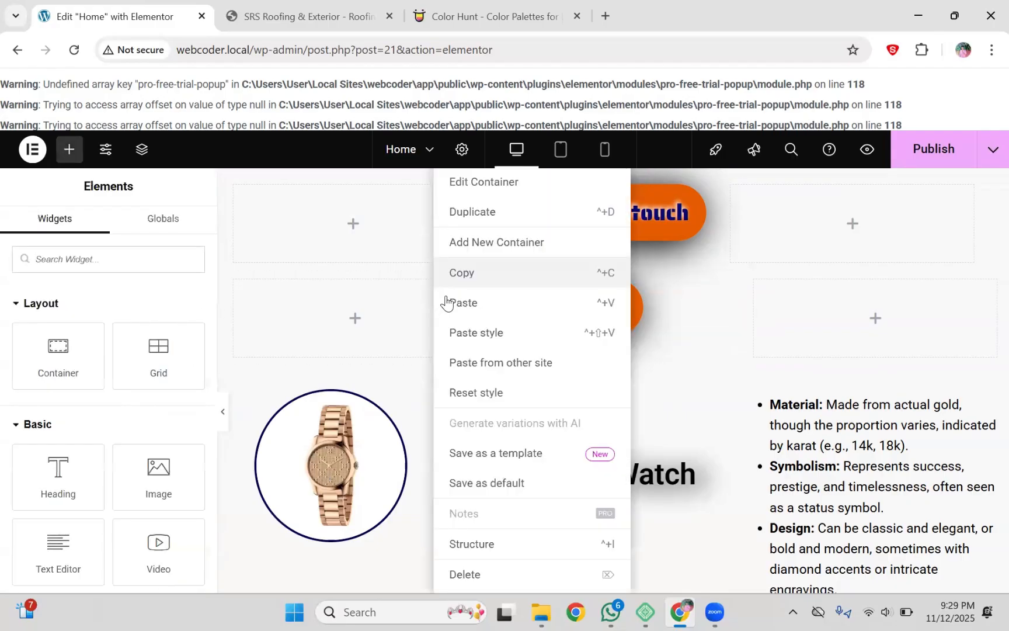
click(446, 303)
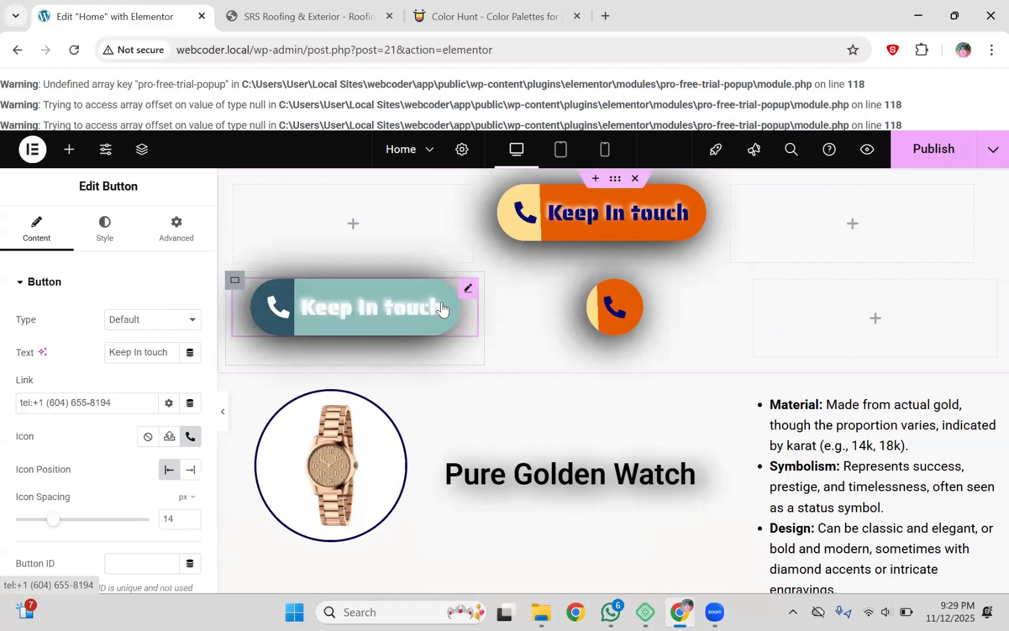
right_click(466, 305)
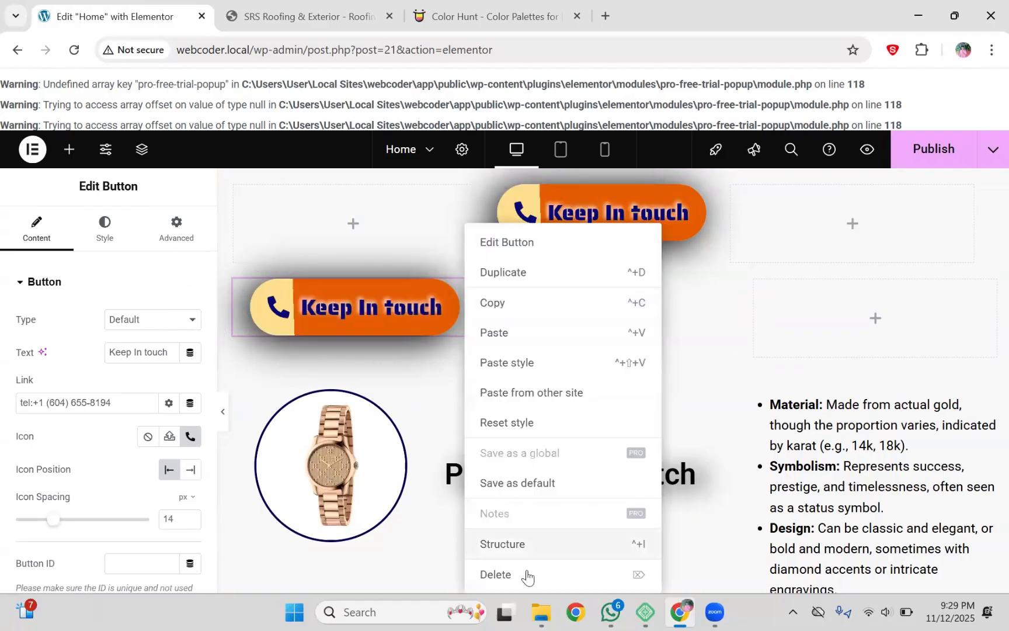
click(527, 575)
click(66, 255)
text(button)
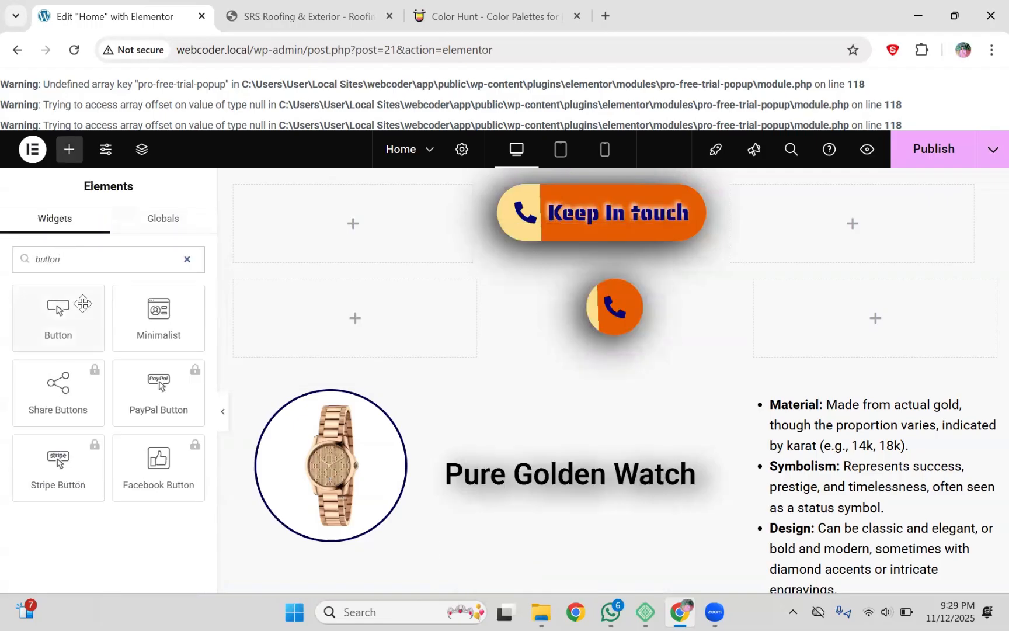
drag(58, 315, 367, 318)
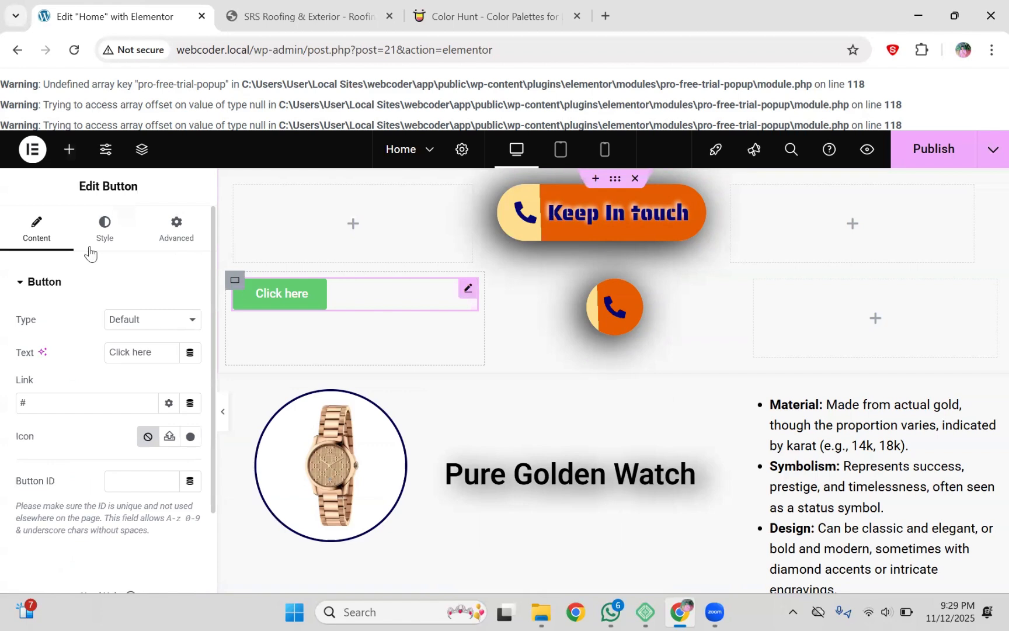
Step: Replace the new button's # link with the Keep In touch button's tel: phone link
click(707, 195)
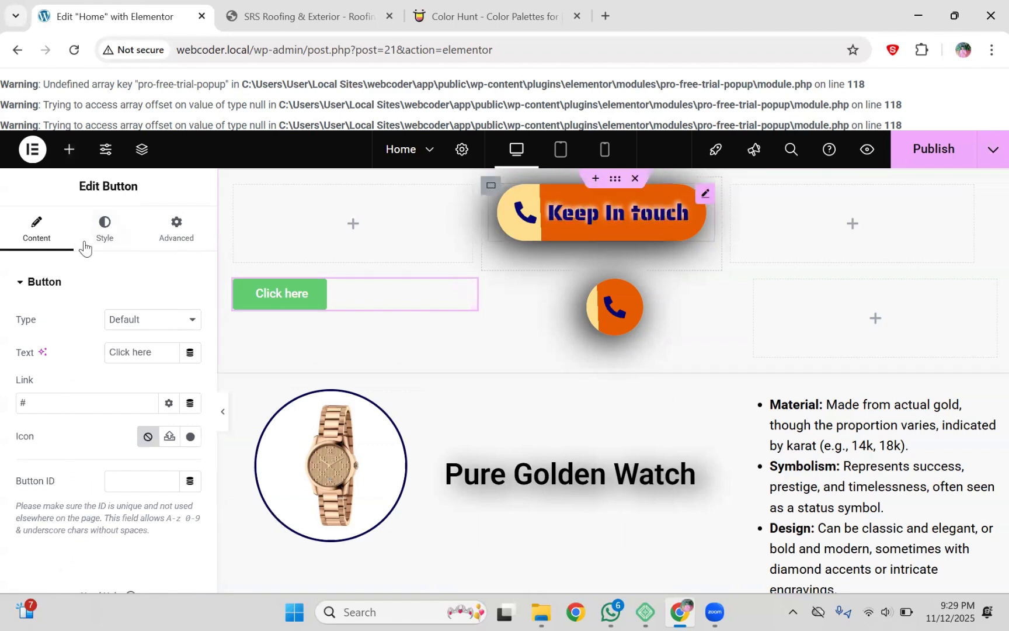
click(42, 237)
triple_click(51, 401)
key(ctrl+c)
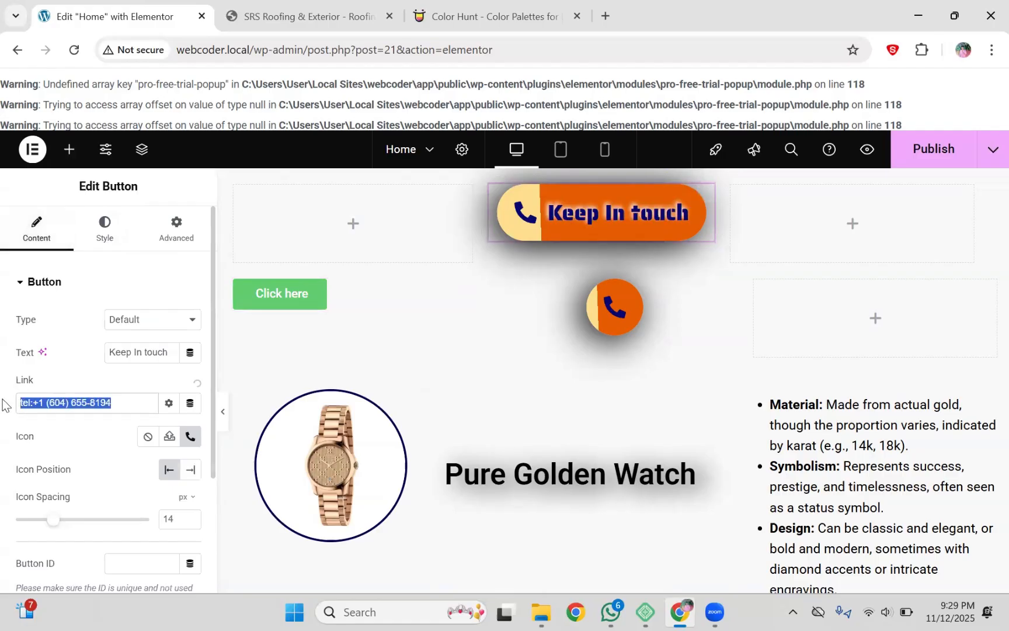
click(470, 288)
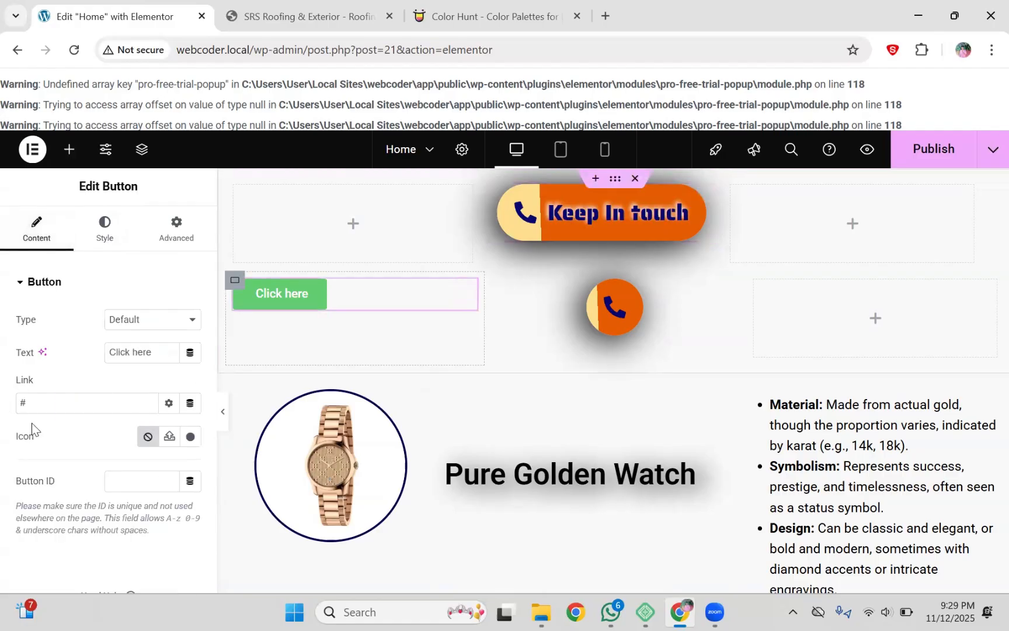
click(55, 407)
key(BackSpace)
key(ctrl+v)
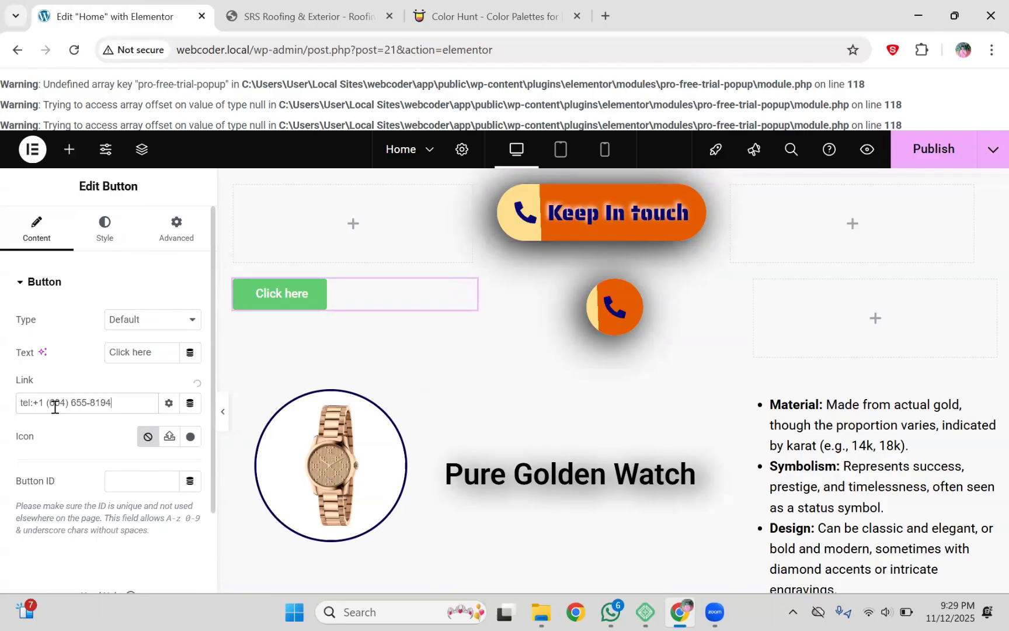
Step: Change the button label from 'Click here' to 'Buzz Us' and centre it in its column
double_click(160, 353)
drag(160, 353, 108, 353)
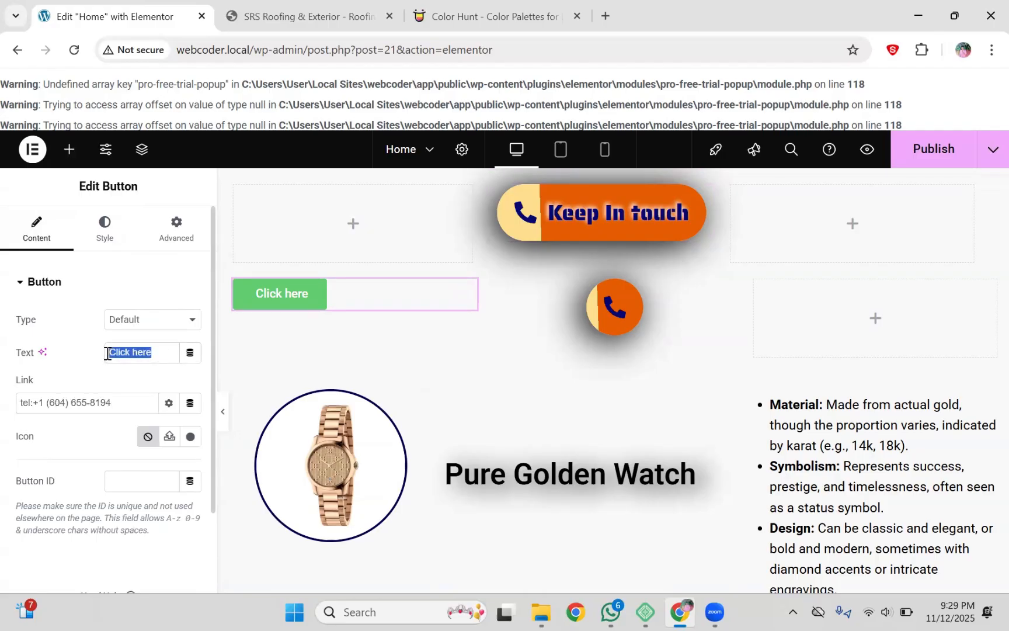
key(Caps_Lock)
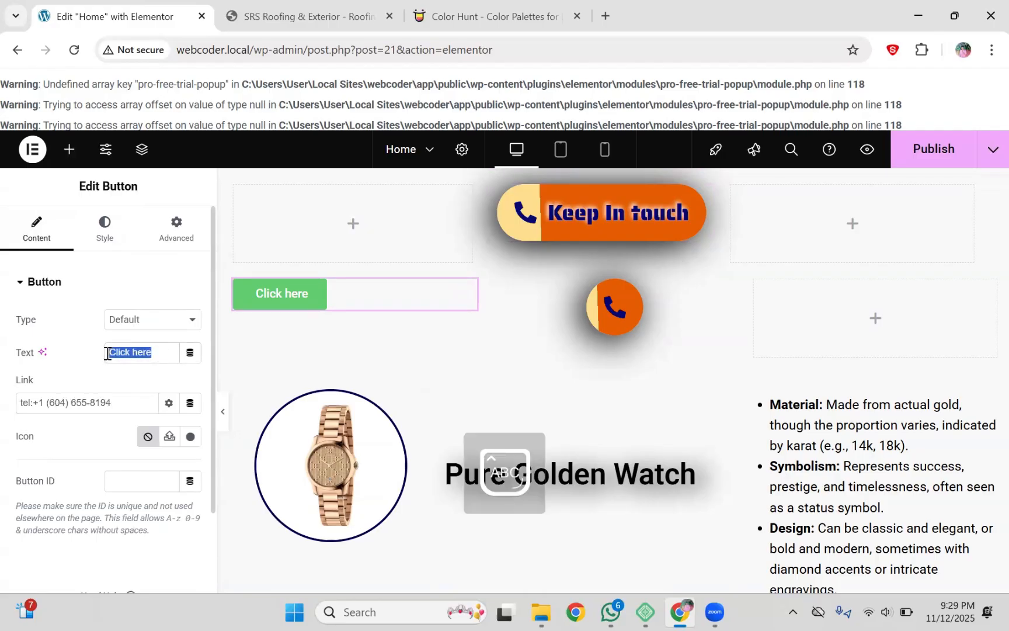
text(BU)
key(Caps_Lock)
text(zz)
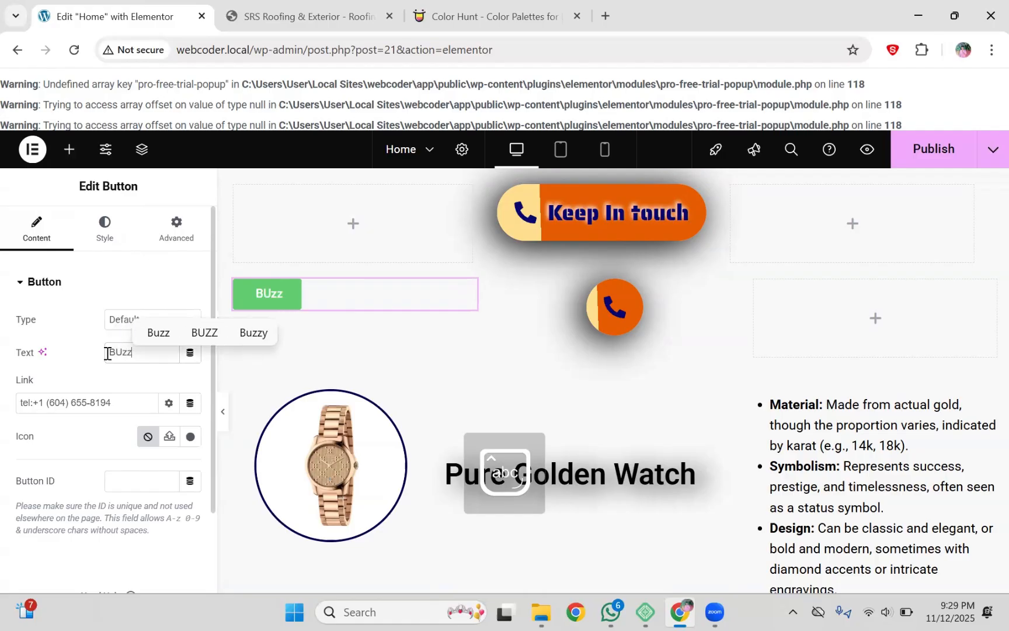
click(158, 332)
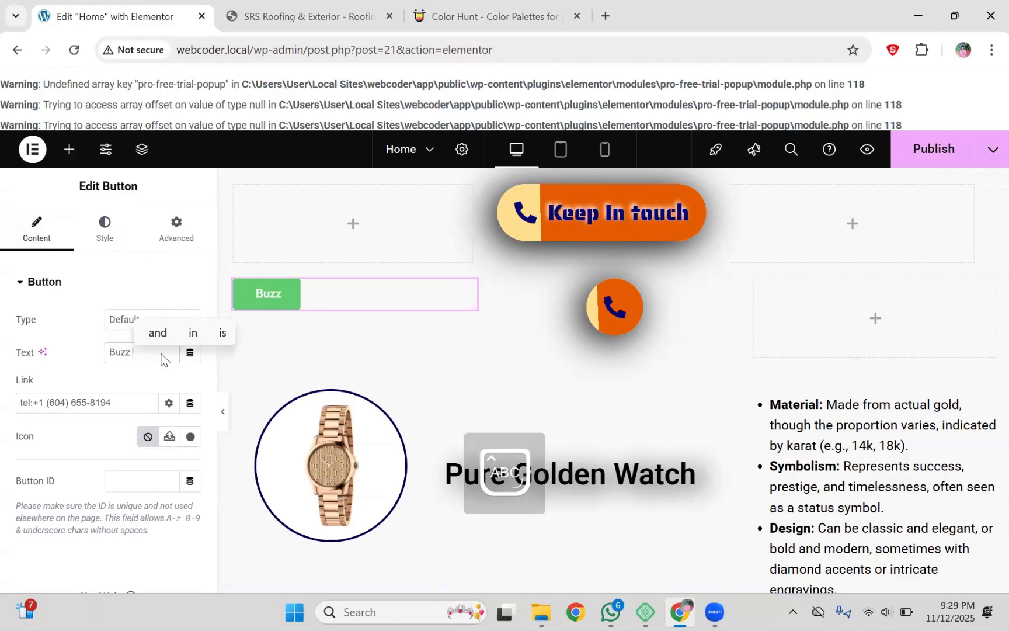
text(Us)
click(108, 381)
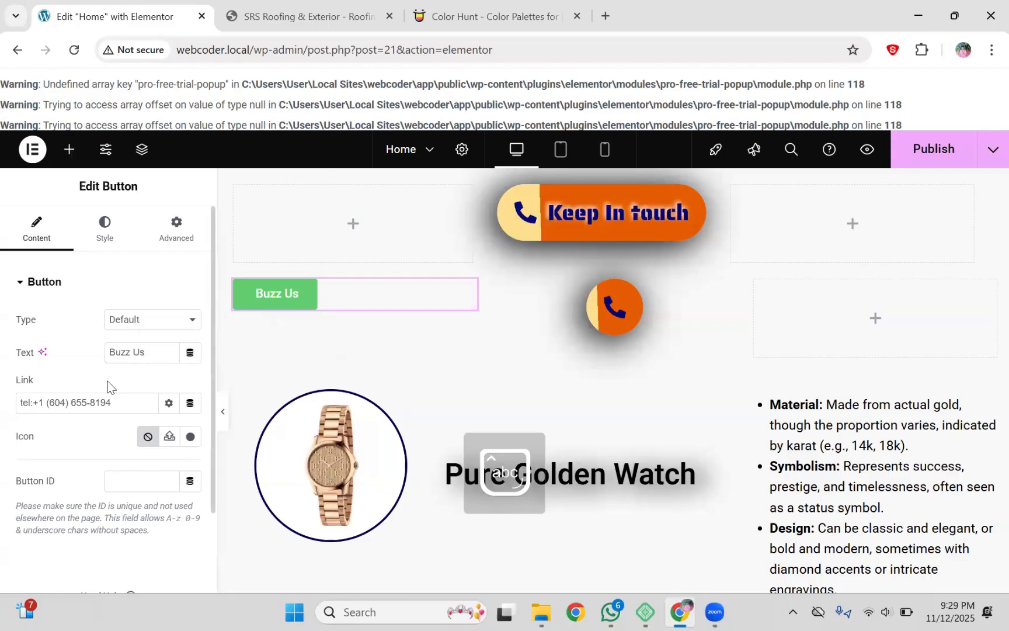
click(114, 231)
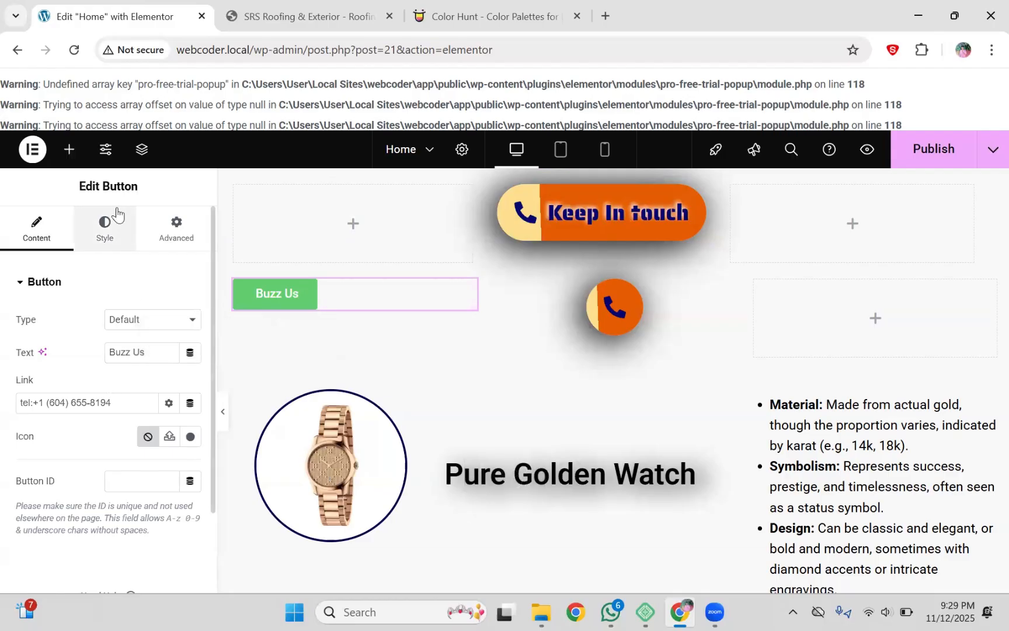
click(147, 320)
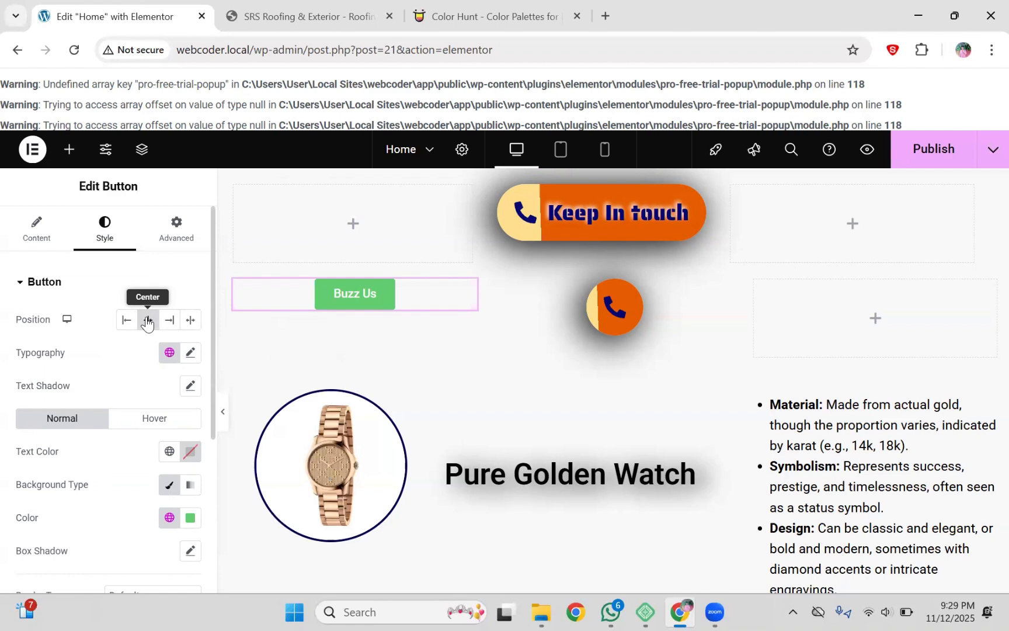
Step: Search Google Images for 'button shapes' and preview the gradient web buttons collection for ideas
click(620, 1)
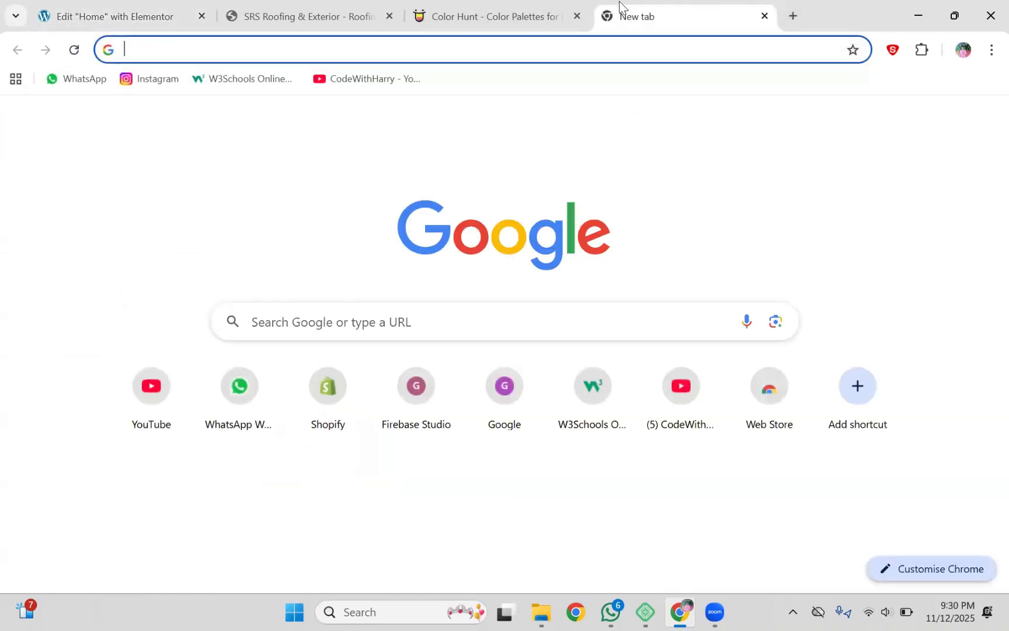
key(Down)
text(button)
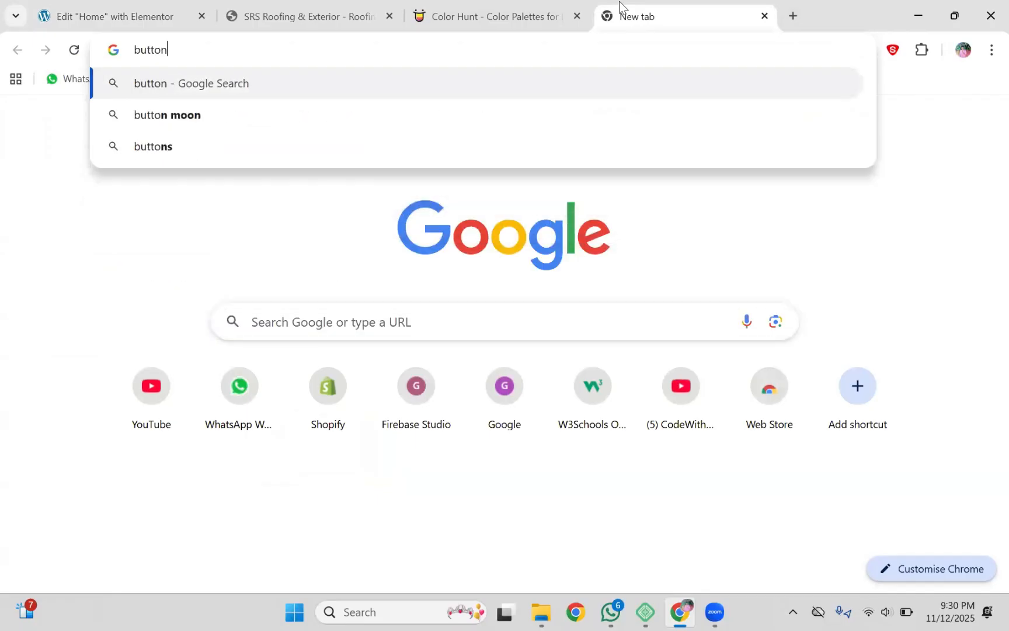
text( shapes)
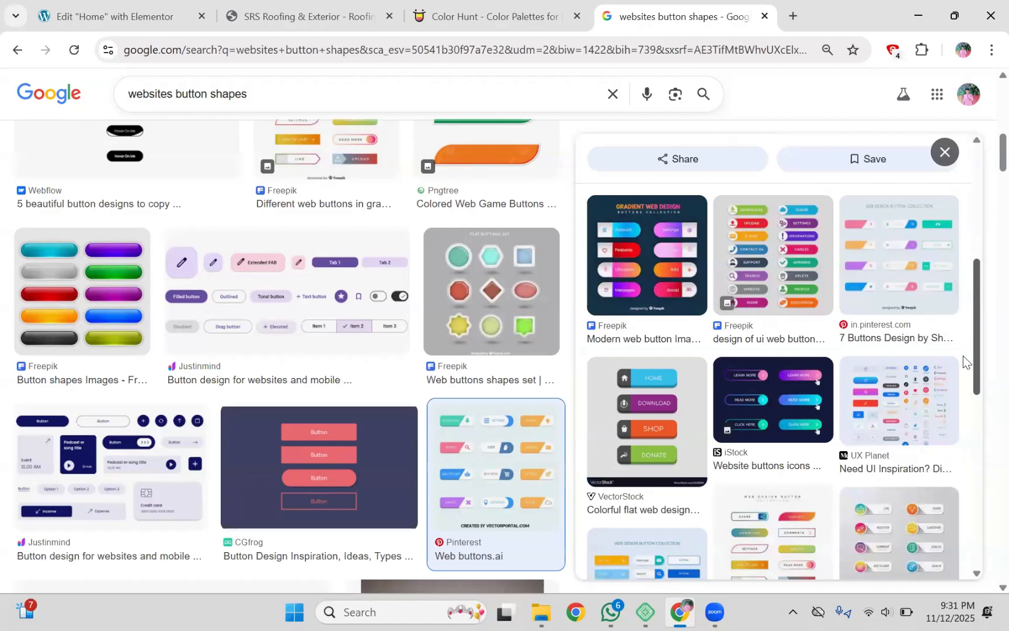
scroll(749, 439, down, 2)
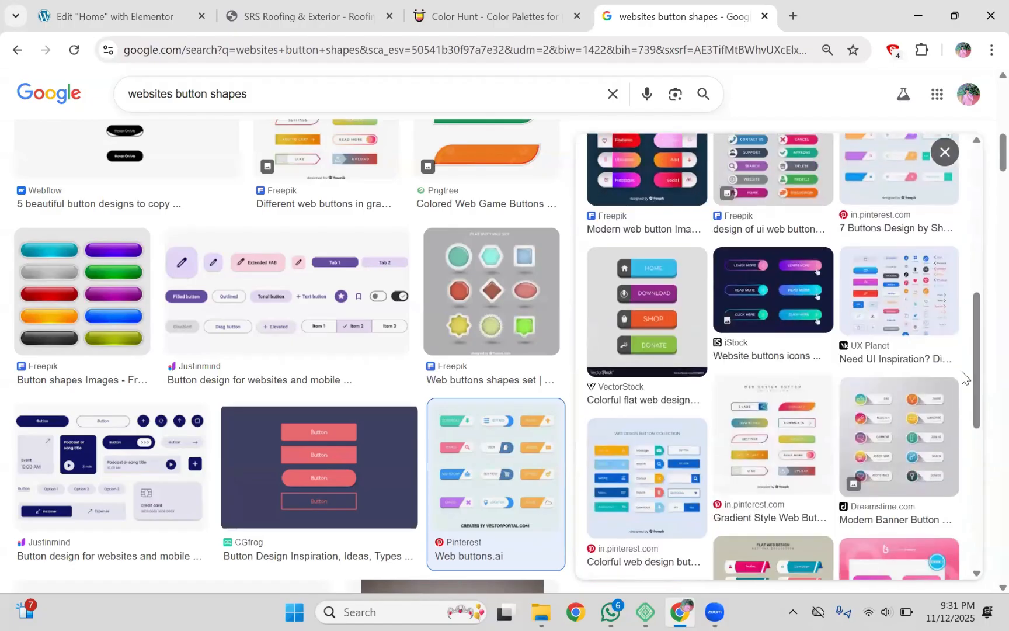
click(750, 439)
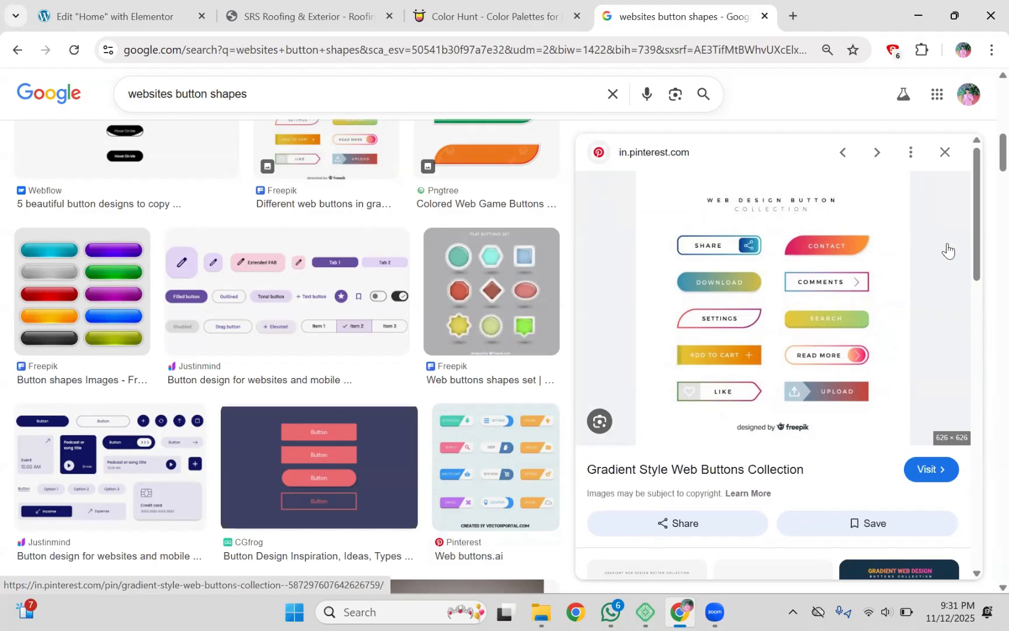
scroll(976, 292, down, 2)
drag(976, 299, 970, 368)
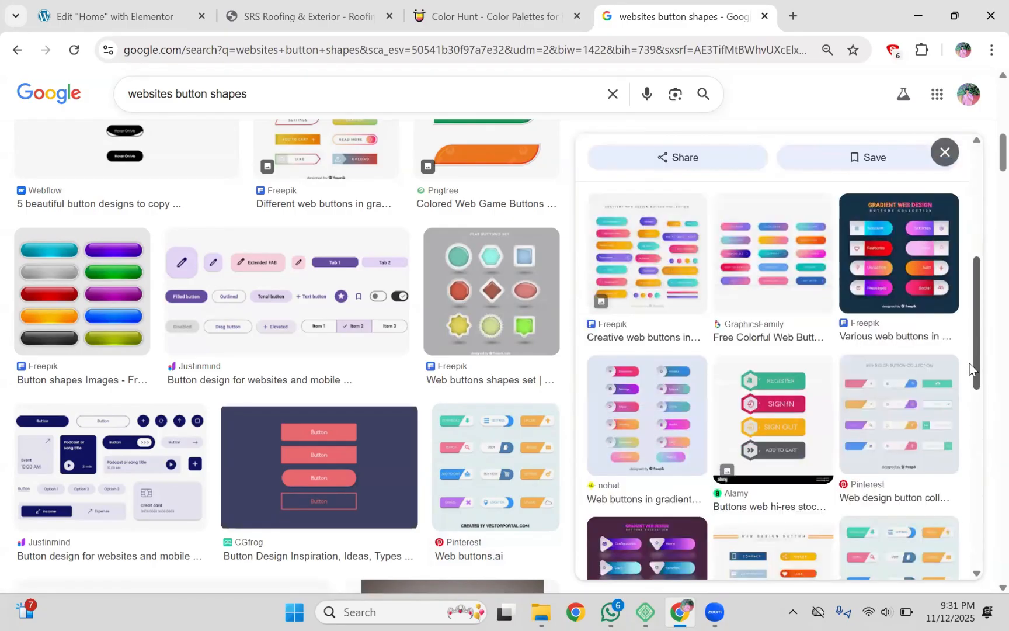
drag(974, 296, 979, 185)
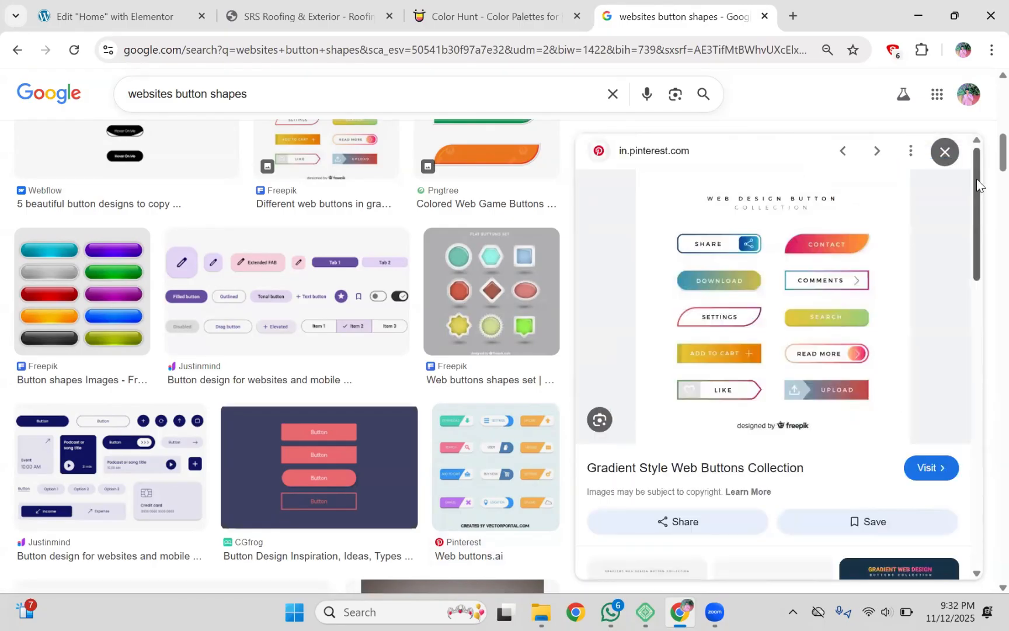
click(134, 16)
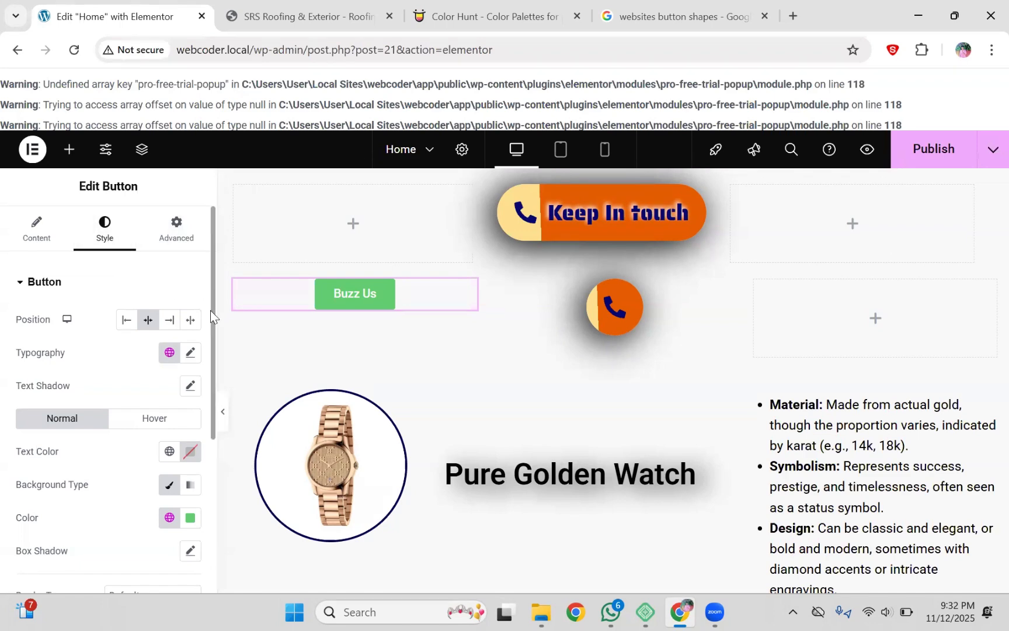
Step: Increase the Buzz Us button's border radius to 24 px
scroll(198, 417, down, 4)
scroll(199, 442, down, 1)
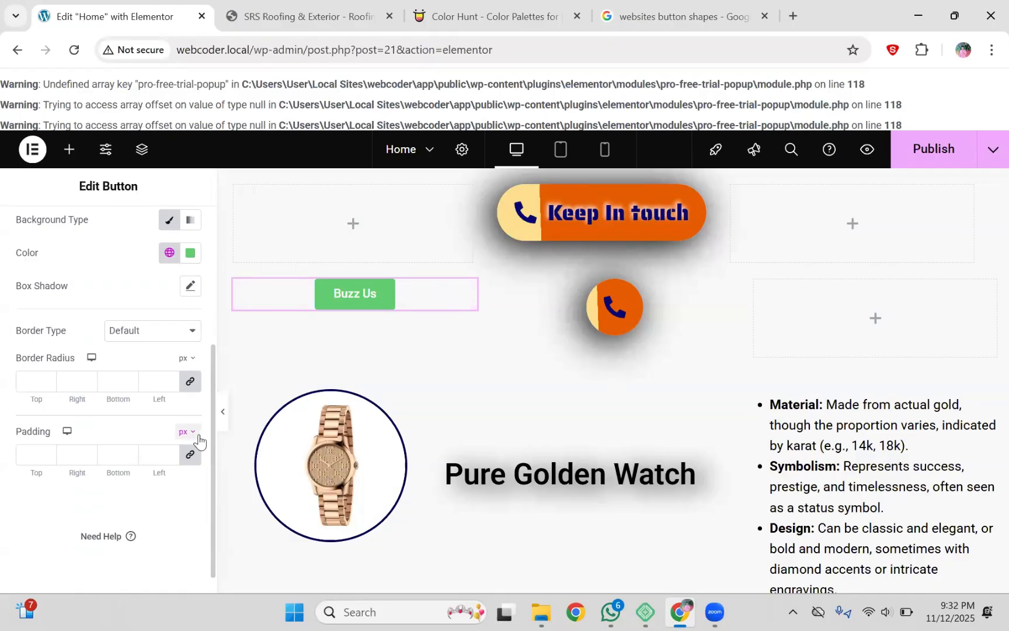
click(170, 382)
text(3)
key(BackSpace)
text(12)
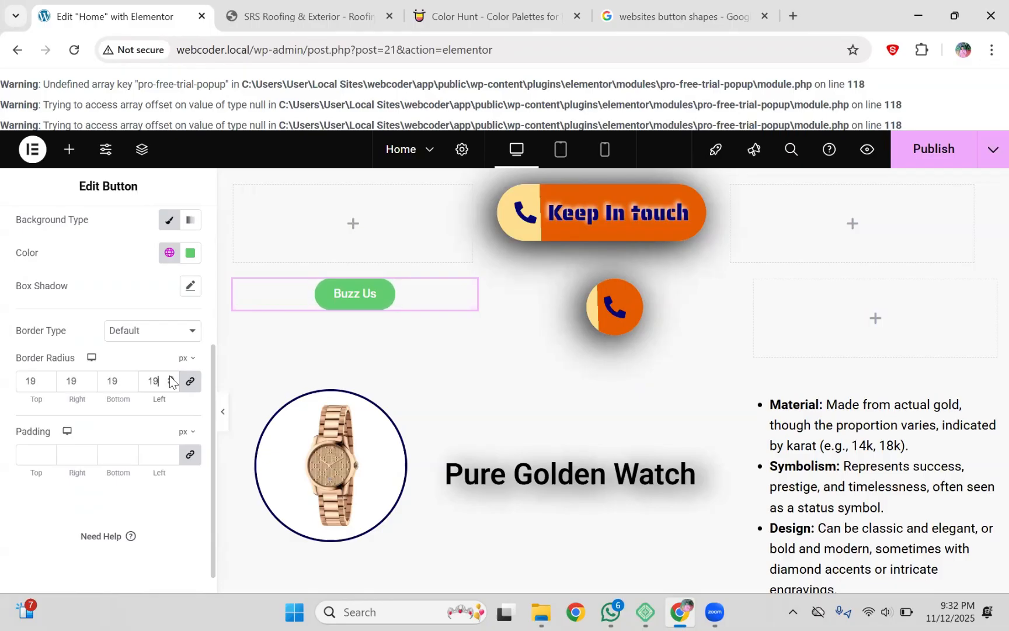
click(170, 378)
click(169, 377)
click(170, 378)
Step: Set the Buzz Us button's typography size to 43 px
scroll(212, 309, up, 5)
click(191, 355)
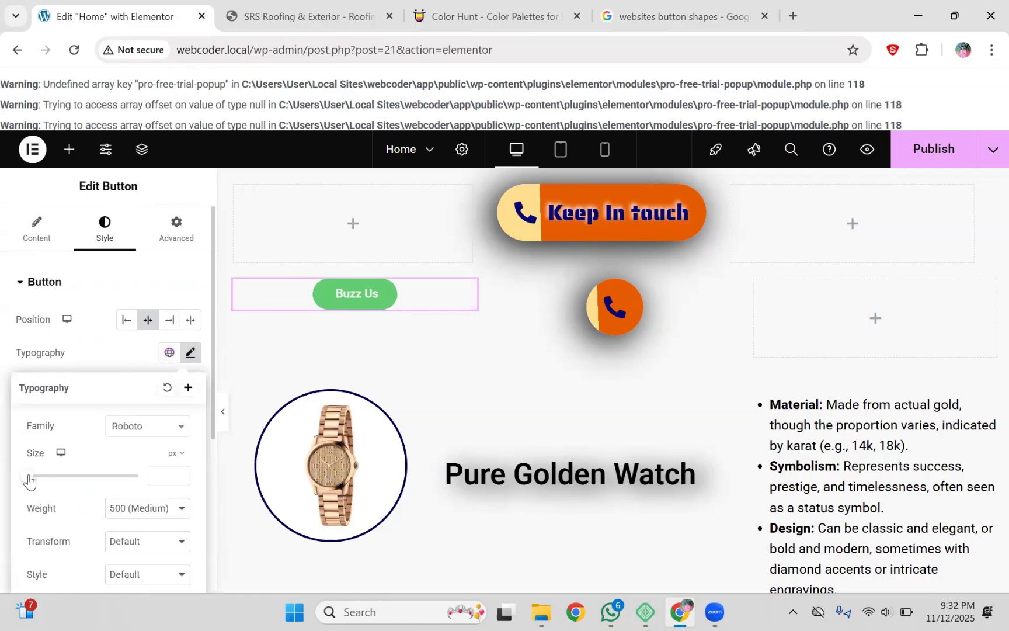
drag(29, 480, 50, 478)
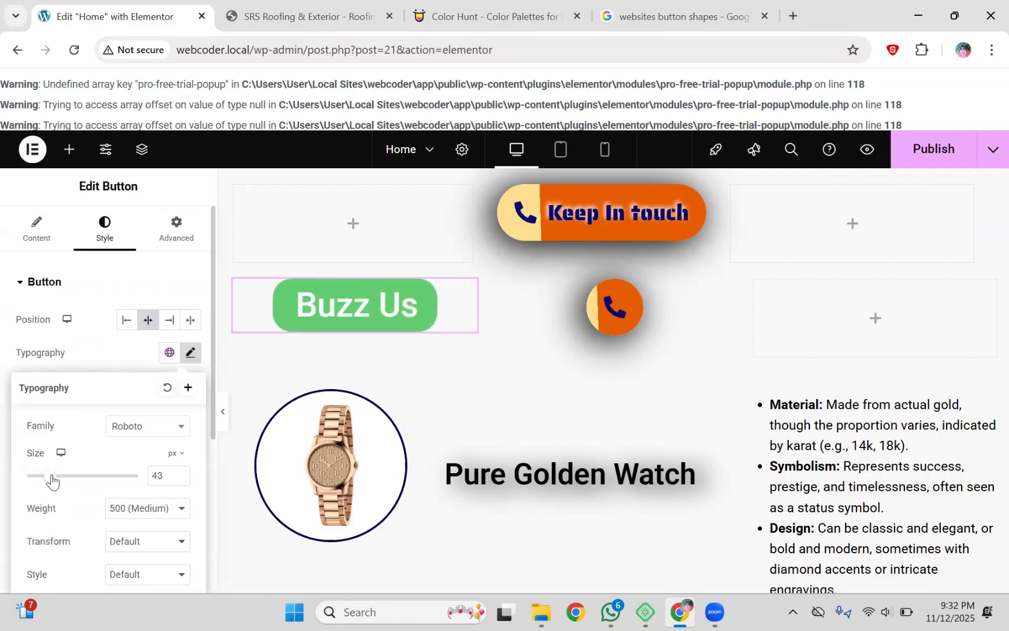
click(100, 280)
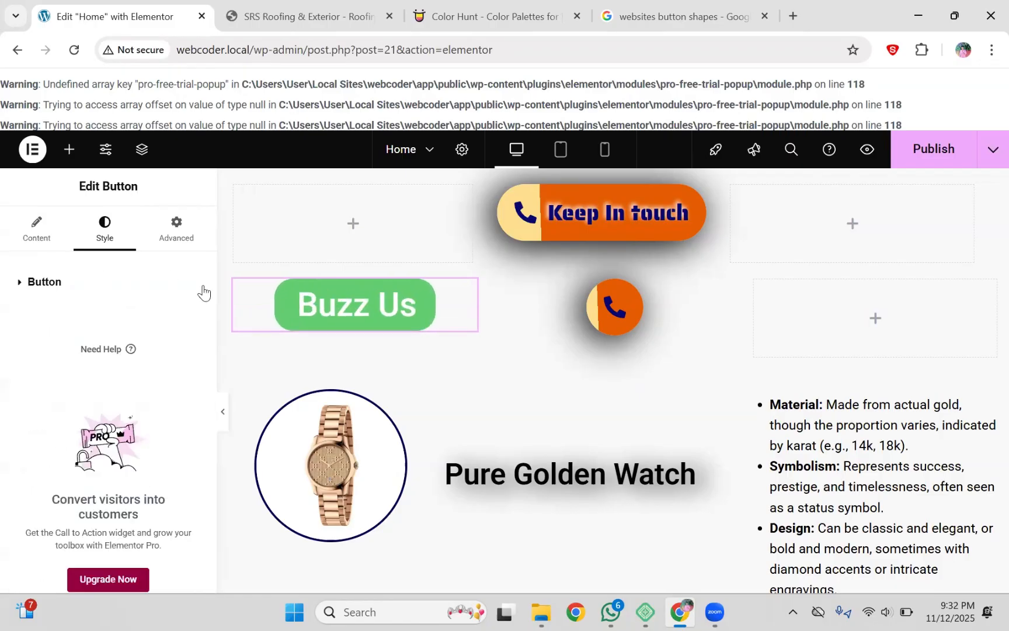
click(78, 287)
Step: Set the linked button padding to 24 px on all sides
scroll(166, 432, down, 5)
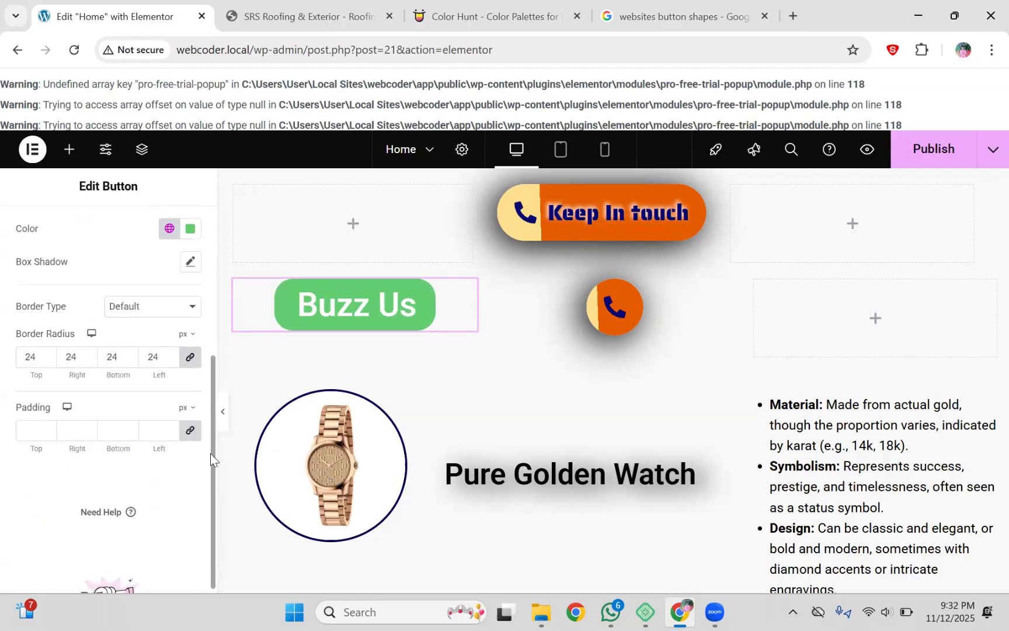
click(167, 432)
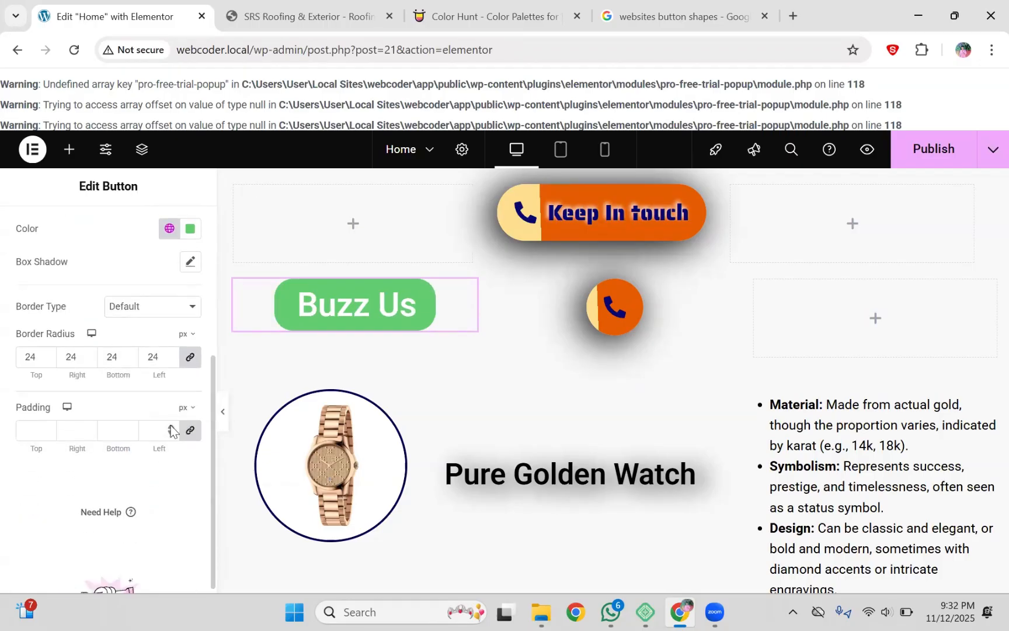
text(2)
key(Up)
key(Up)
key(Up)
key(Up)
key(Up)
key(Up)
key(Up)
key(Up)
key(Up)
key(Up)
key(Up)
key(Up)
key(Up)
key(Up)
key(Up)
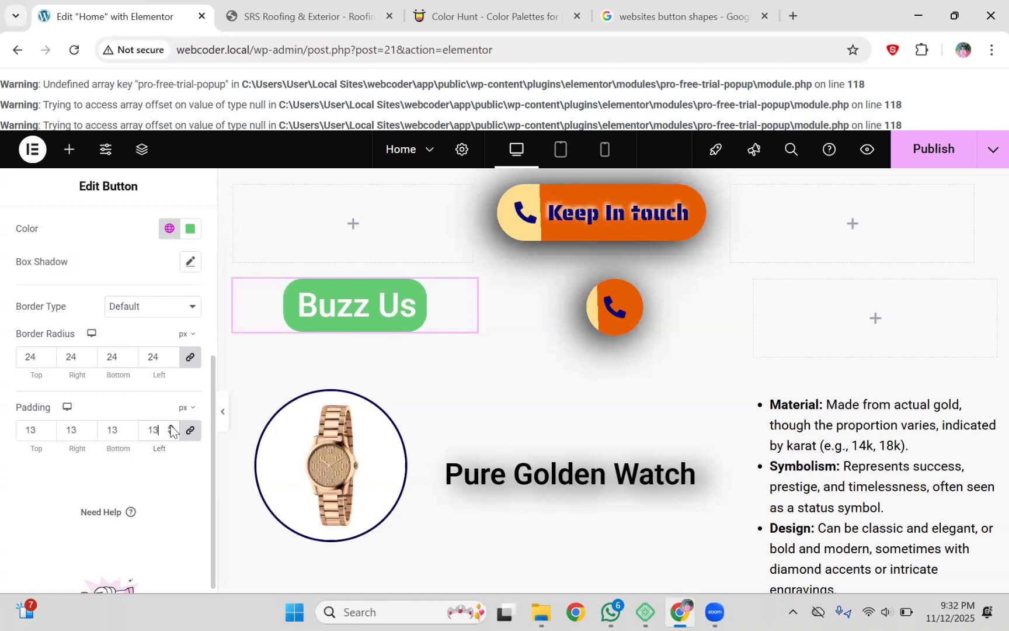
key(Up)
key(Up)
key(Up)
key(Up)
key(Up)
key(Up)
key(Up)
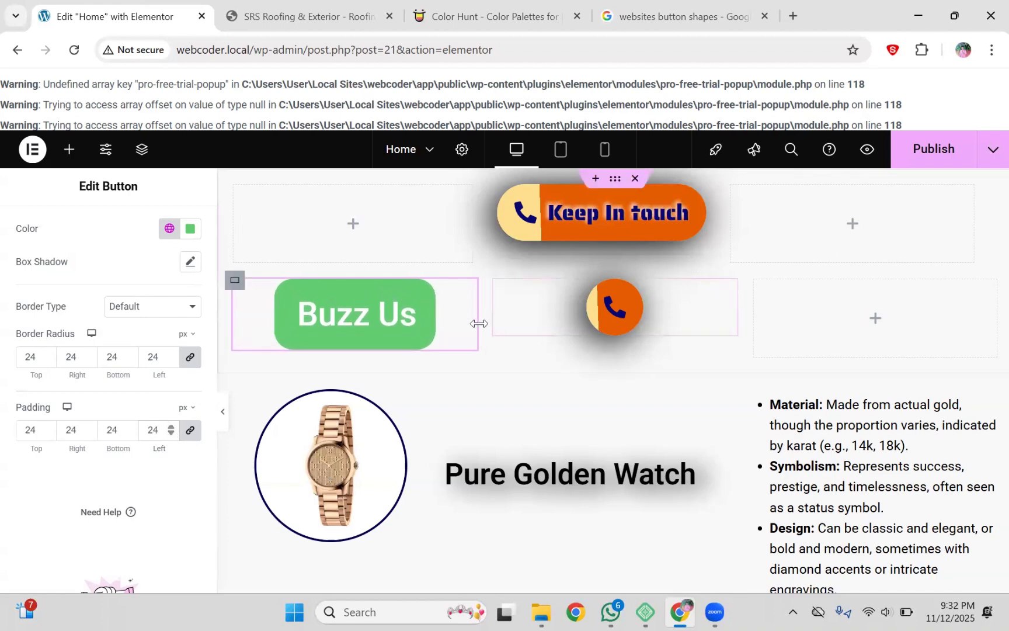
Step: Widen the Buzz Us column to about 52% and reset the button's border radius to square
drag(494, 322, 673, 310)
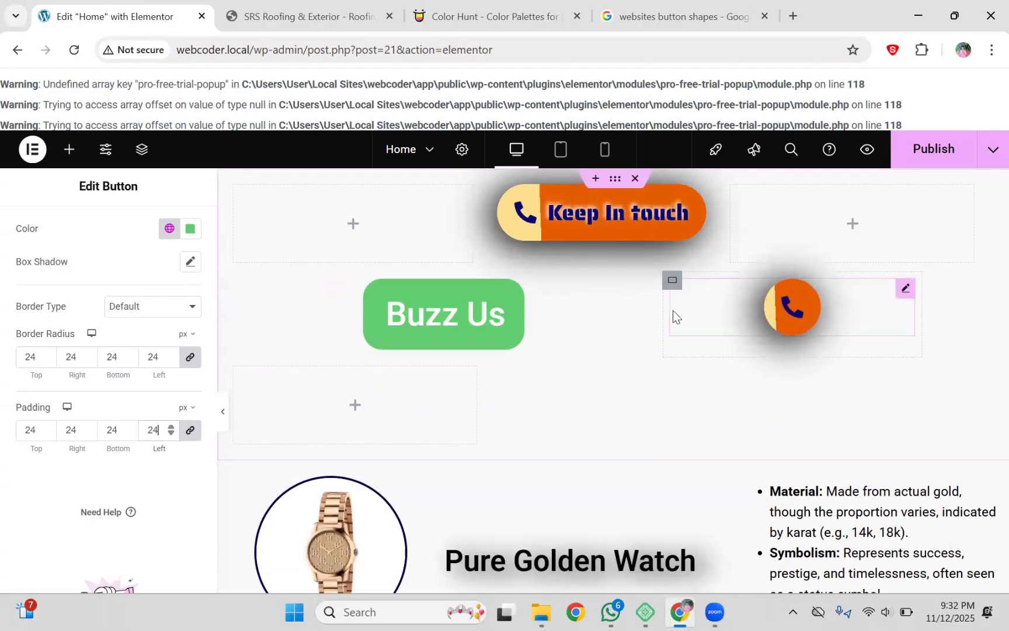
click(168, 354)
key(Up)
key(Up)
key(Up)
key(Up)
key(Up)
key(Up)
key(Up)
key(Up)
key(Up)
key(Up)
key(Up)
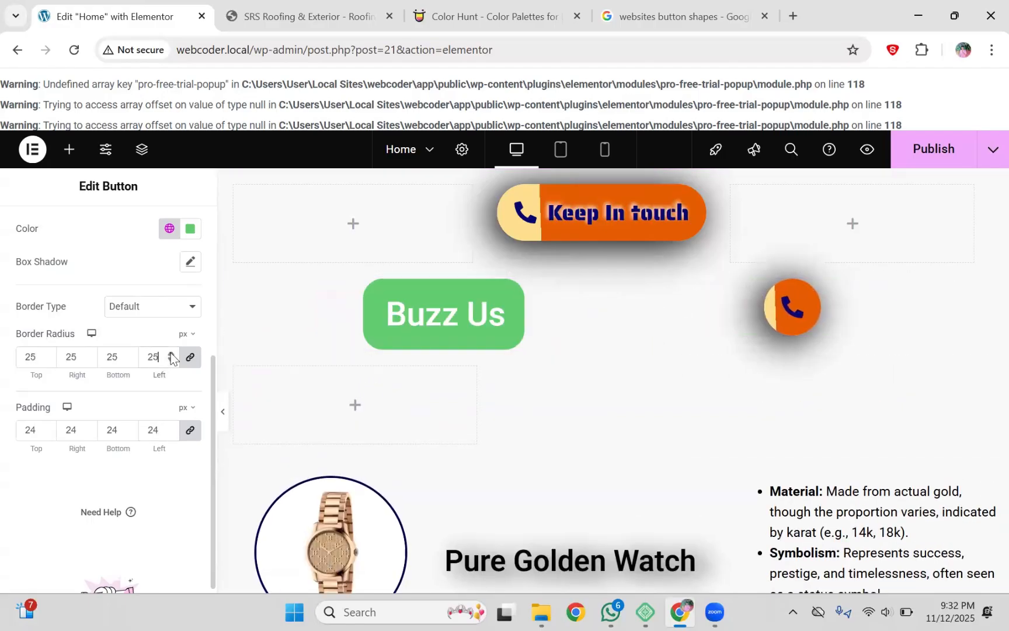
key(Up)
key(Up)
key(Up)
key(Up)
key(Up)
key(Up)
key(Up)
key(Up)
key(Up)
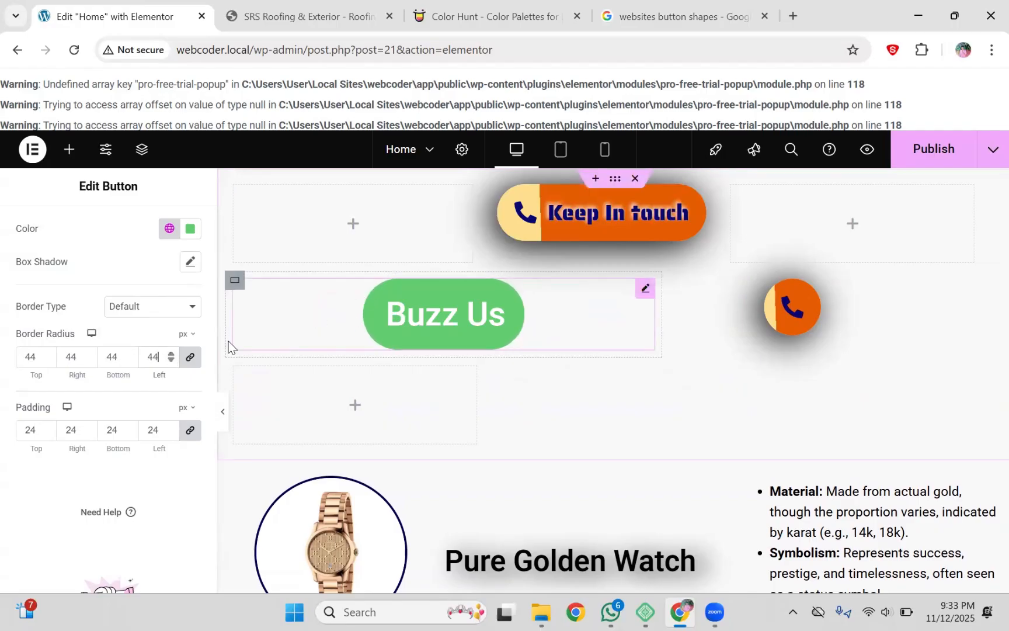
key(BackSpace)
key(BackSpace)
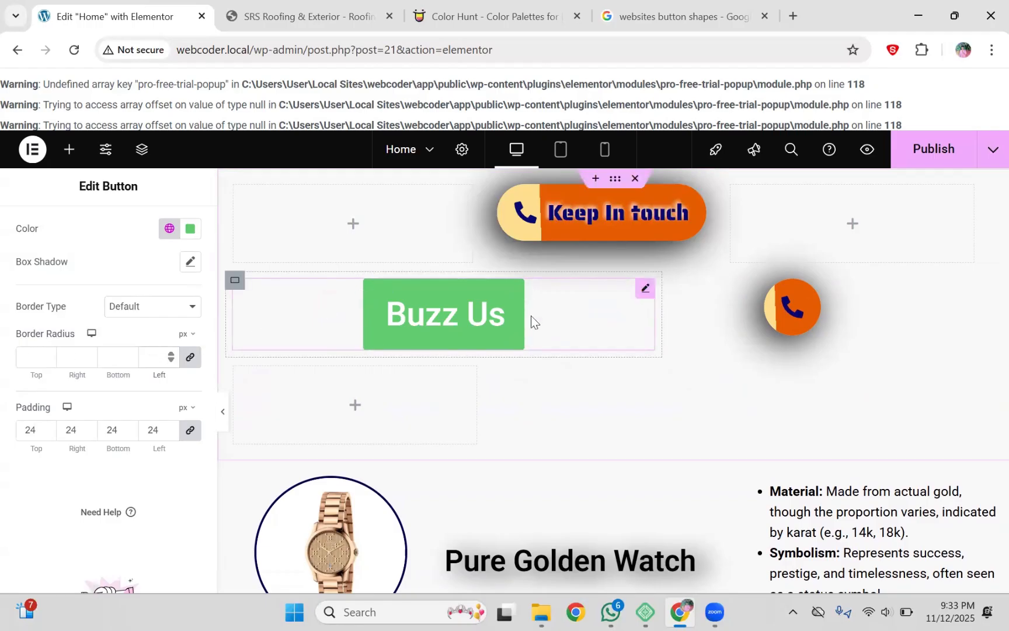
Step: Unlink the border radius and round only the bottom-left and top-right corners by 30 px
click(191, 359)
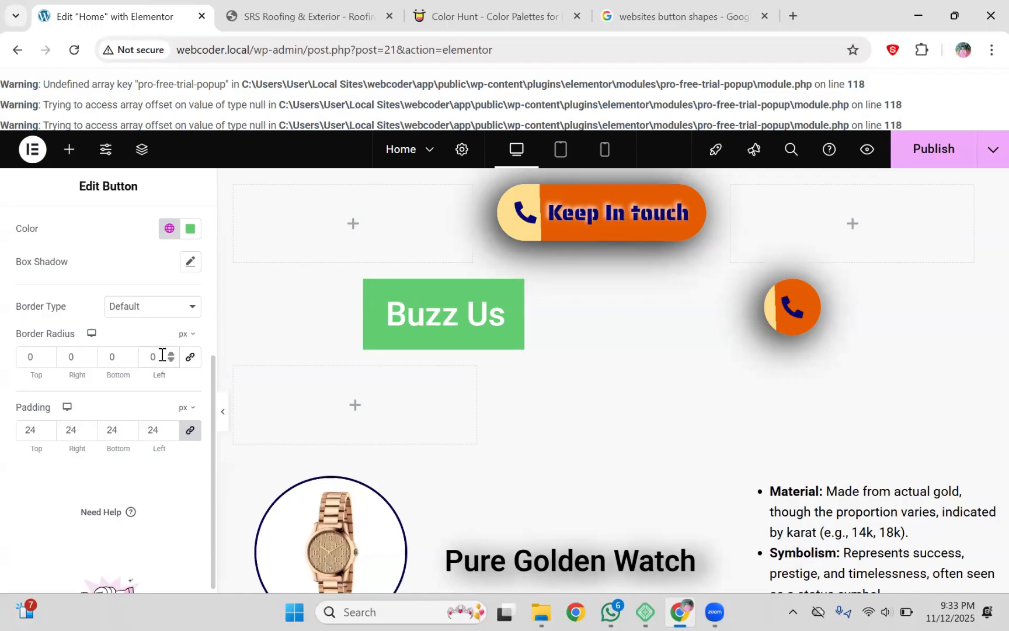
double_click(162, 354)
text(300)
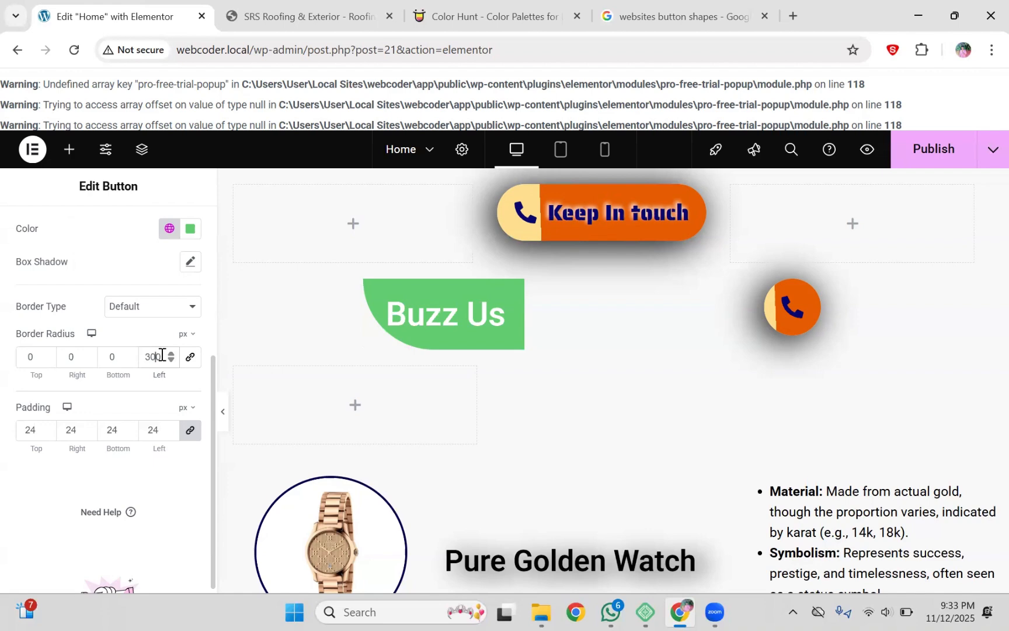
key(BackSpace)
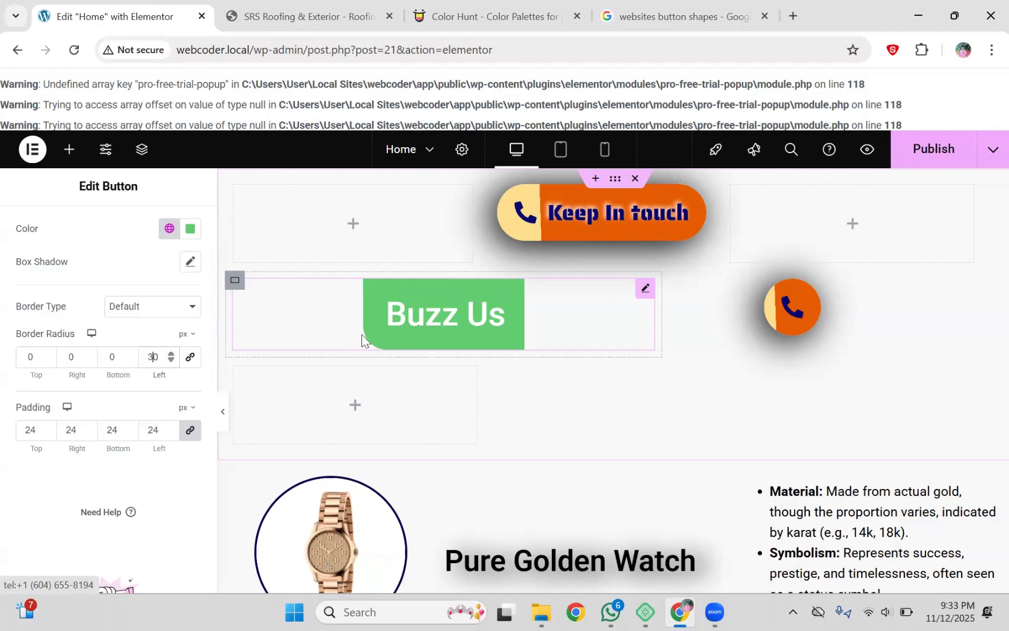
double_click(68, 356)
text(30)
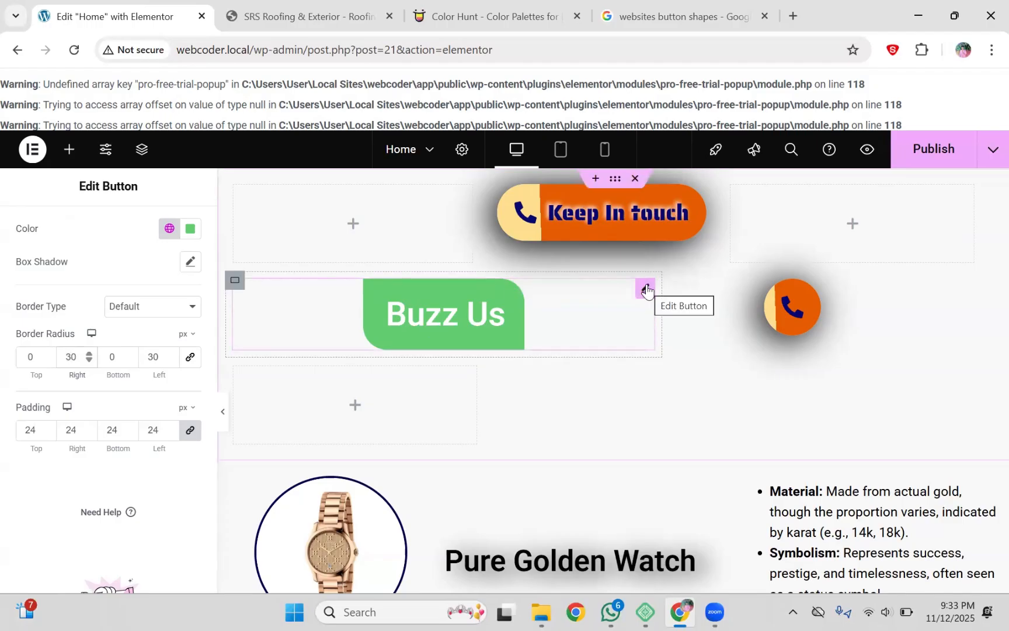
Step: Add a Button widget beneath Buzz Us and centre the new Click here button
click(69, 149)
click(75, 257)
text(bu)
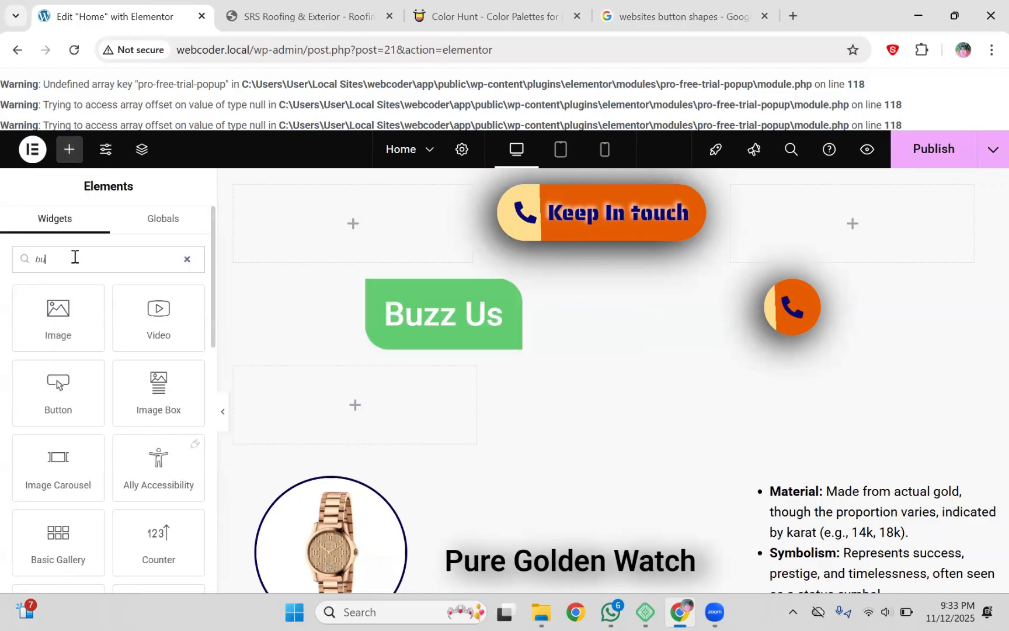
text(tton)
drag(59, 312, 456, 355)
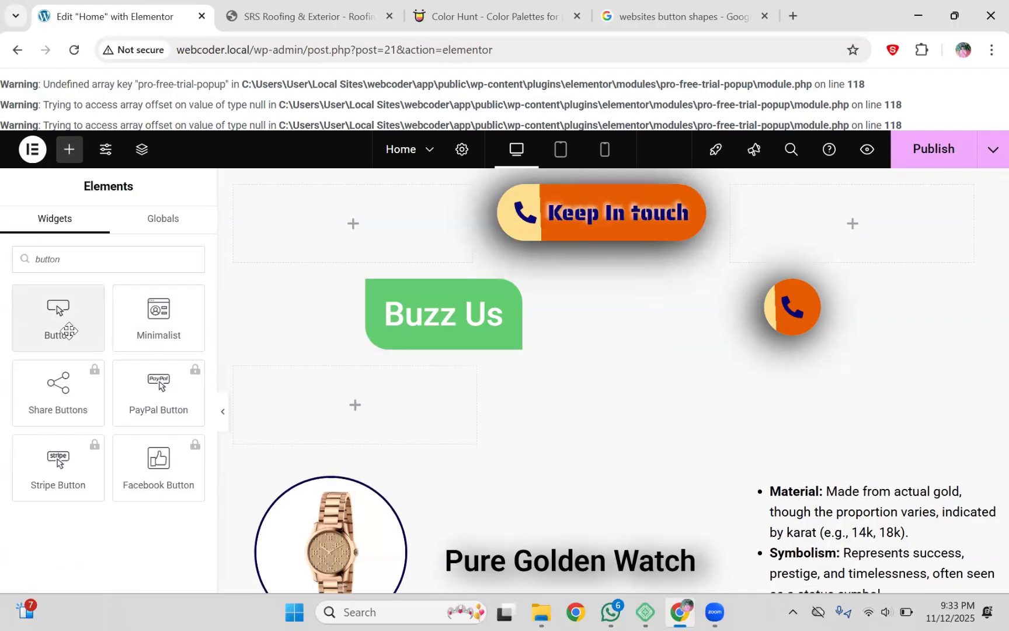
drag(65, 322, 473, 347)
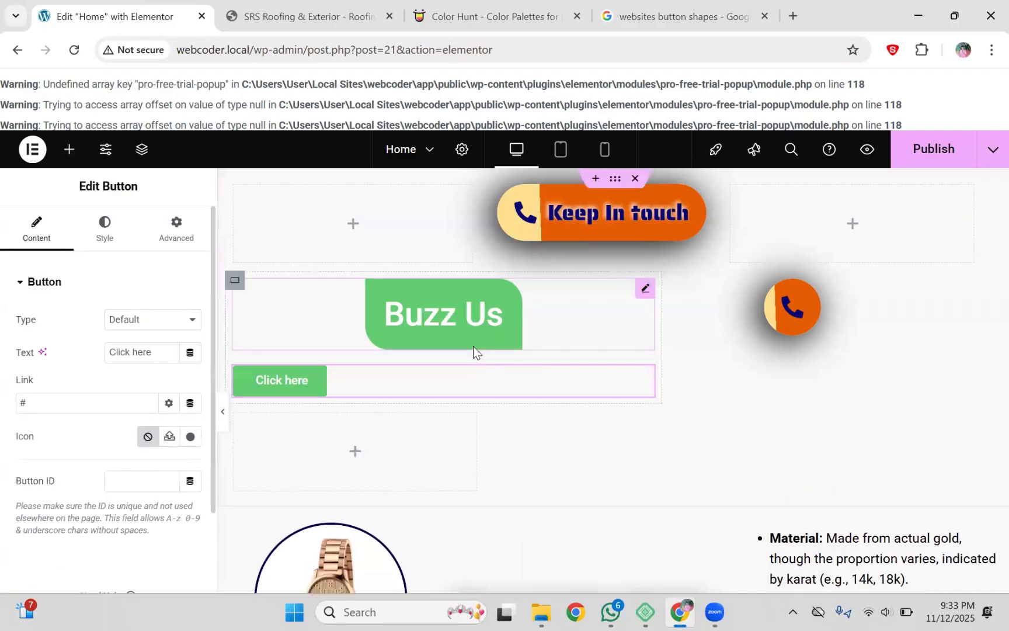
click(105, 229)
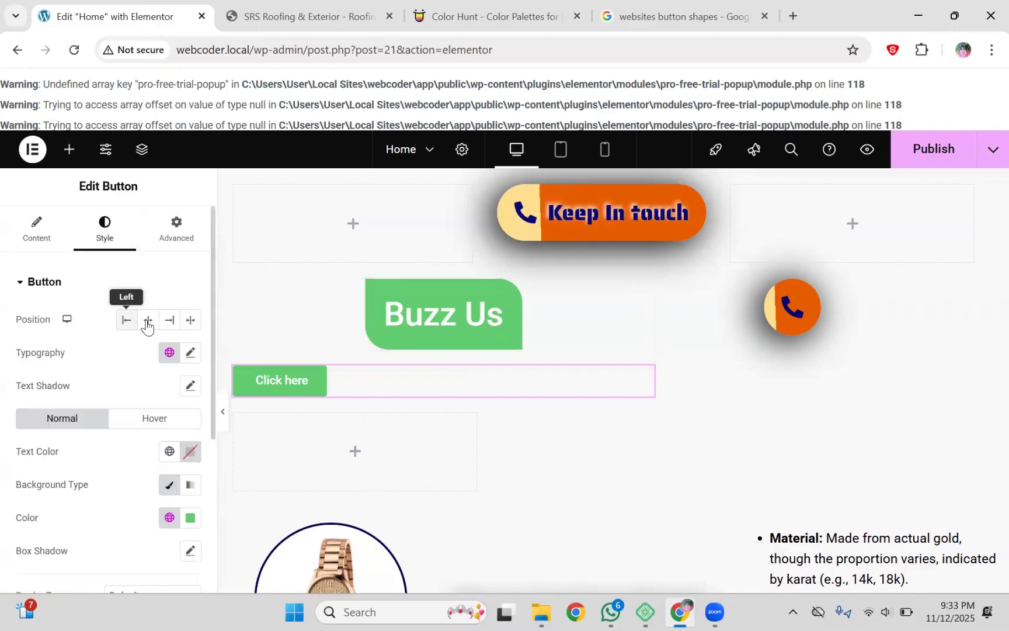
click(148, 320)
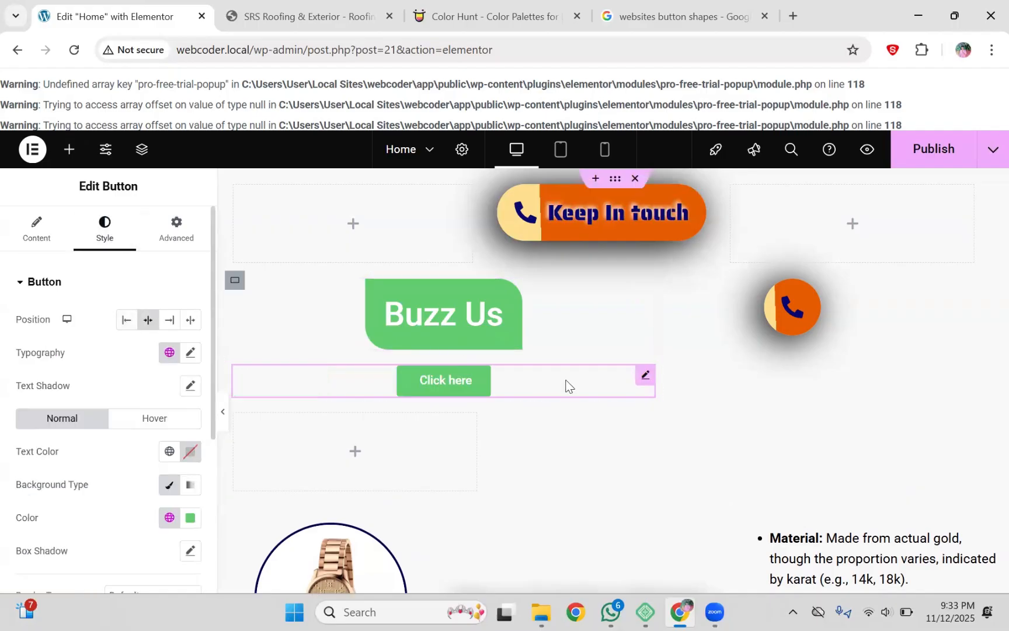
Step: Remove an accidentally pasted Keep In touch button from below the Click here button
right_click(645, 375)
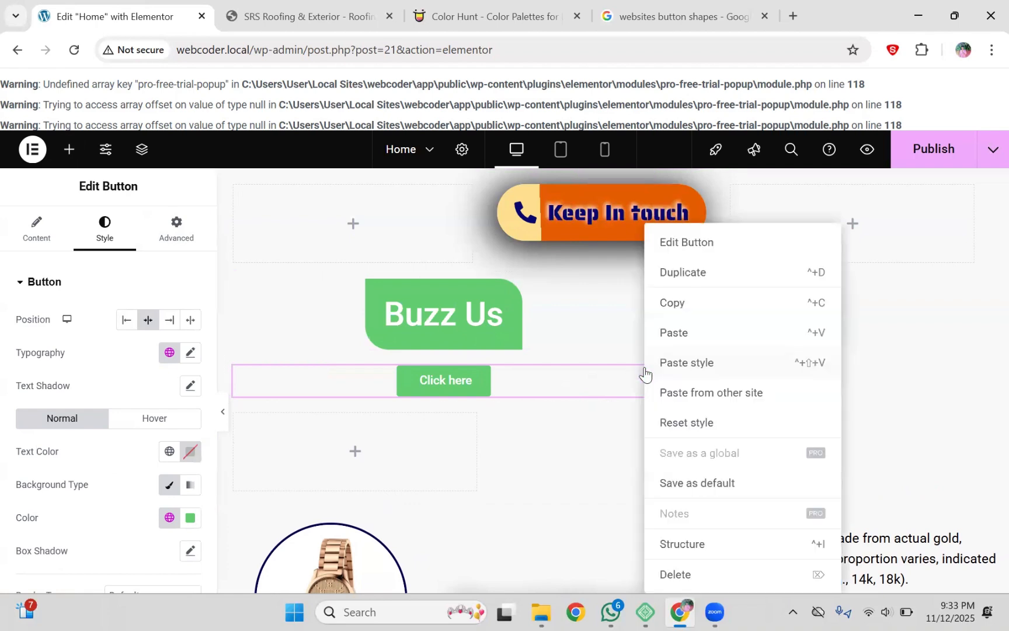
click(672, 333)
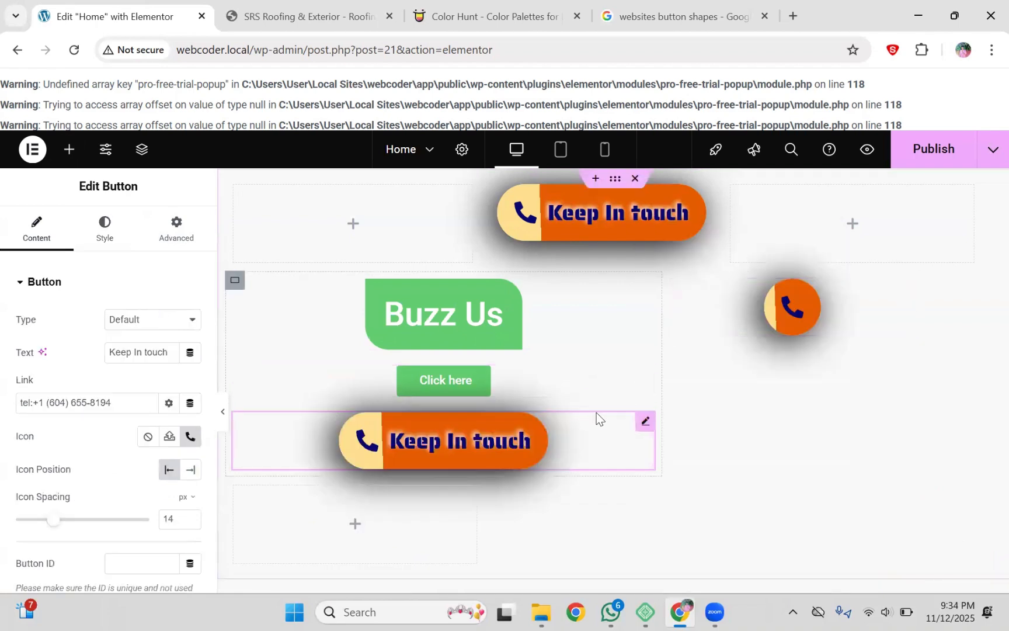
right_click(651, 426)
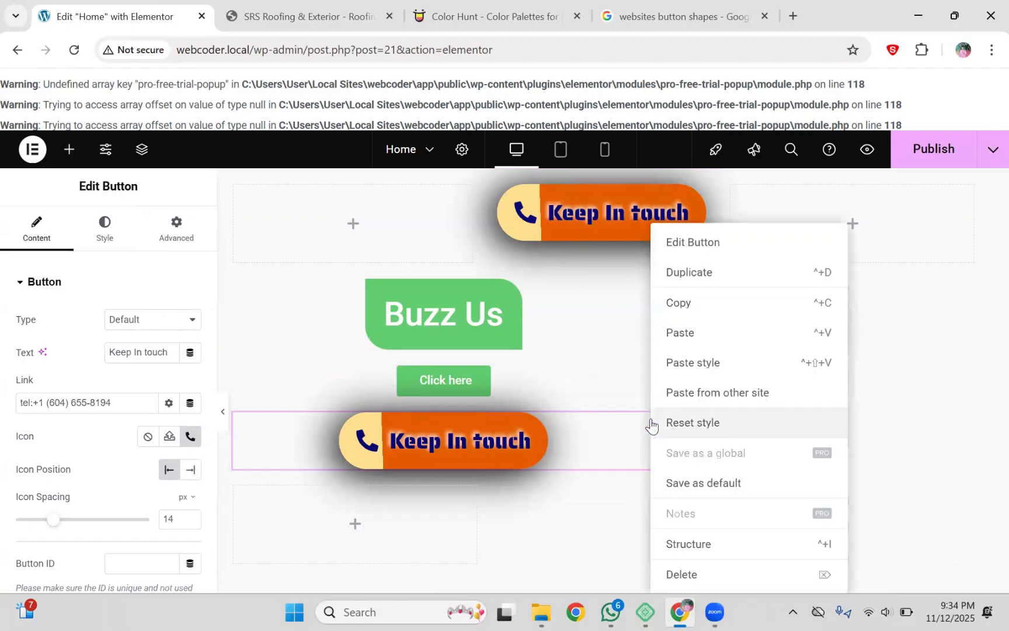
click(718, 569)
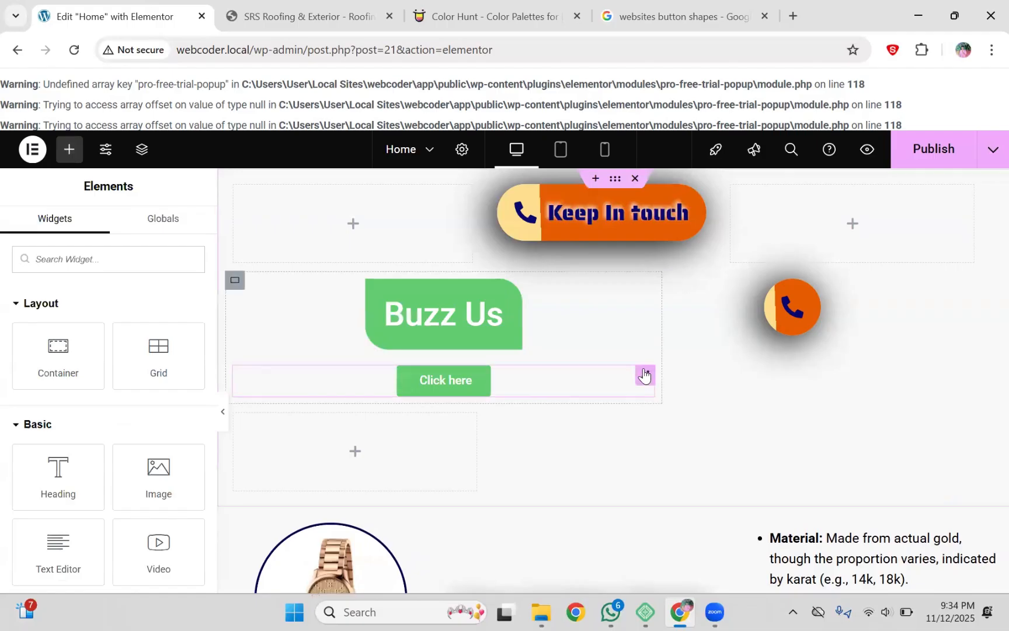
Step: Copy the Click here button and paste it four times, giving five stacked buttons
click(644, 375)
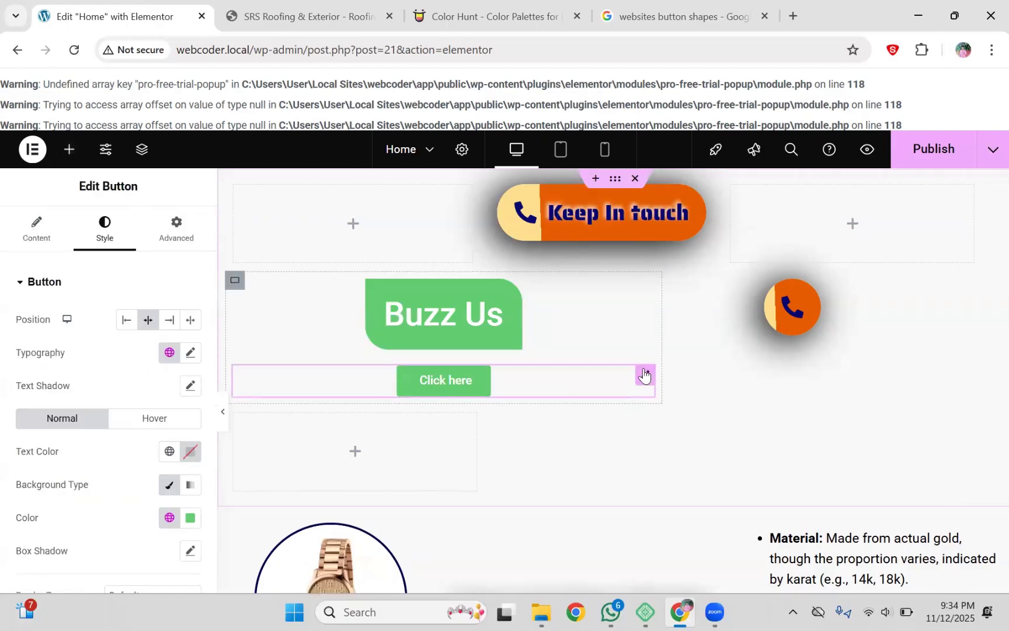
right_click(644, 375)
click(670, 302)
right_click(647, 378)
click(669, 340)
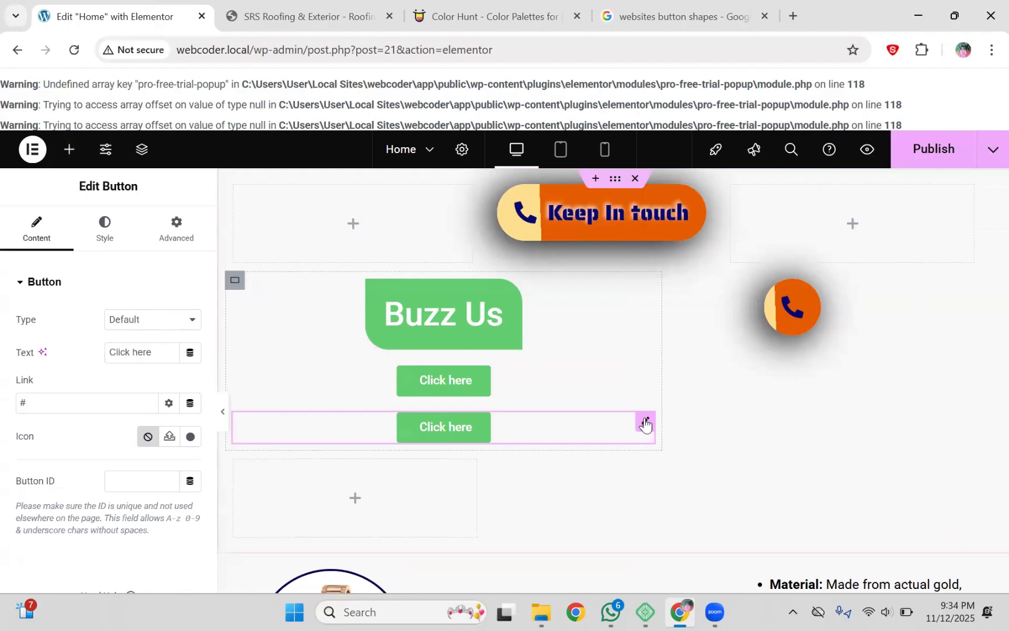
right_click(645, 423)
click(669, 342)
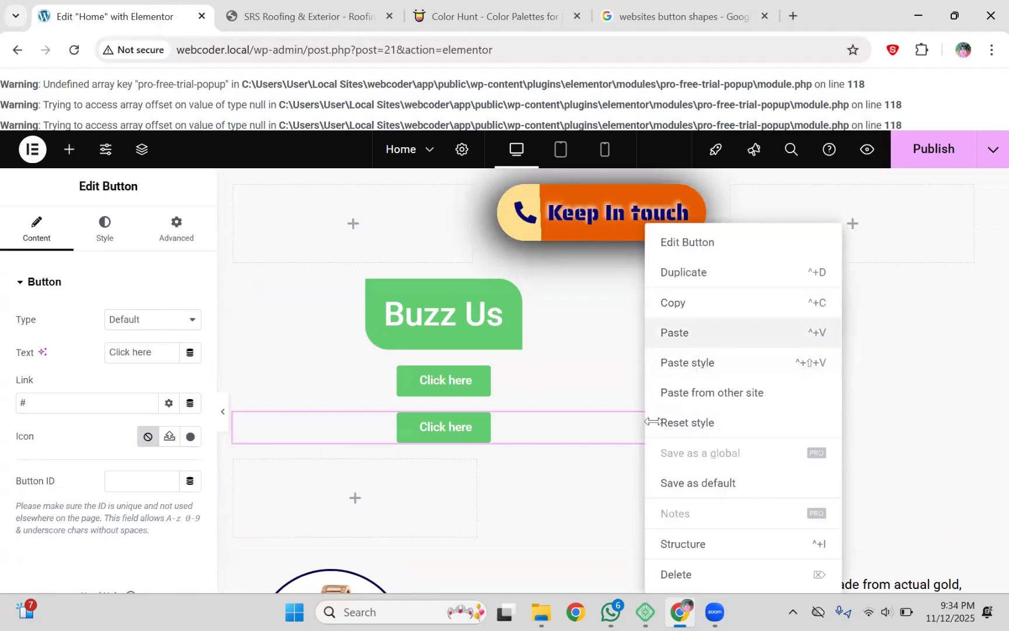
right_click(647, 467)
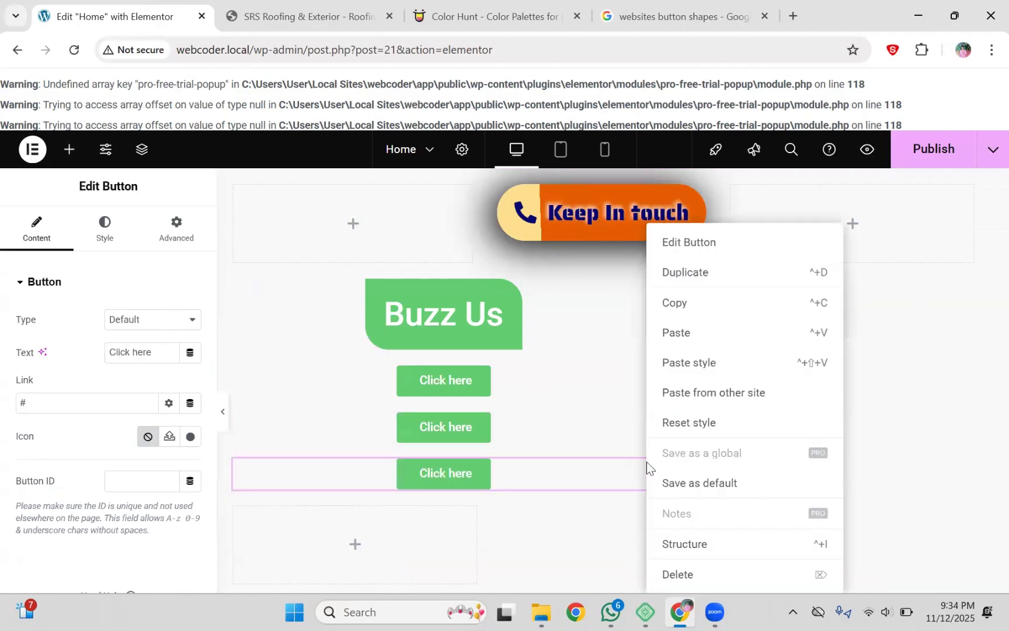
click(669, 339)
right_click(649, 514)
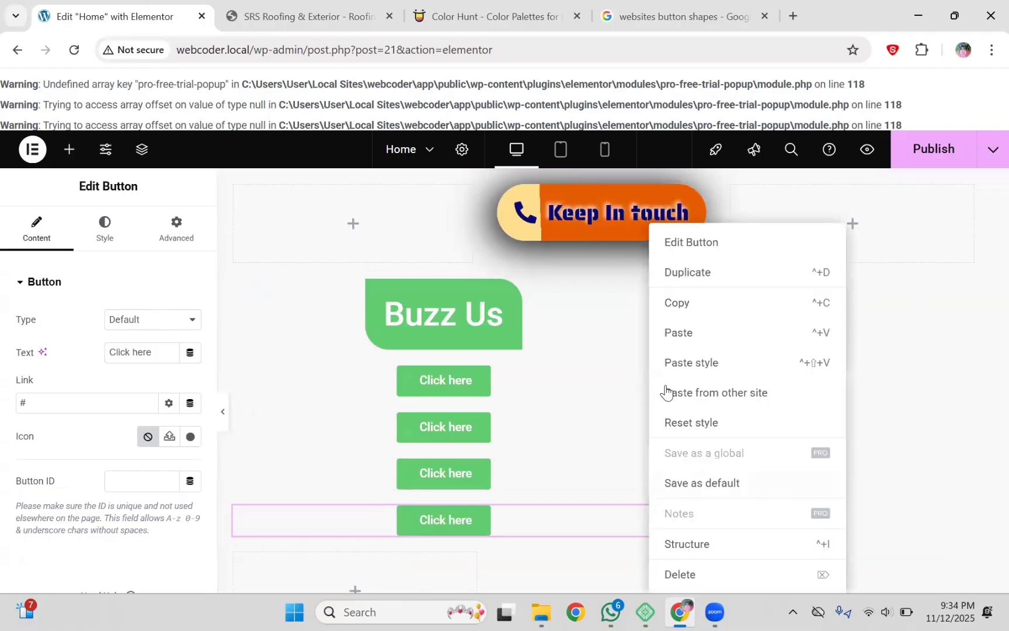
click(660, 334)
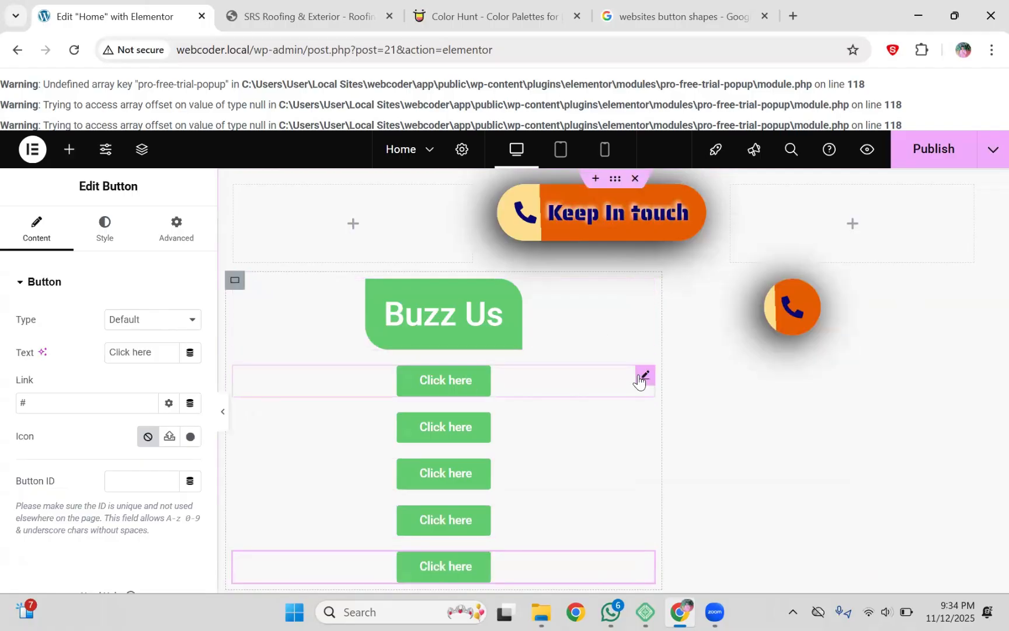
click(132, 231)
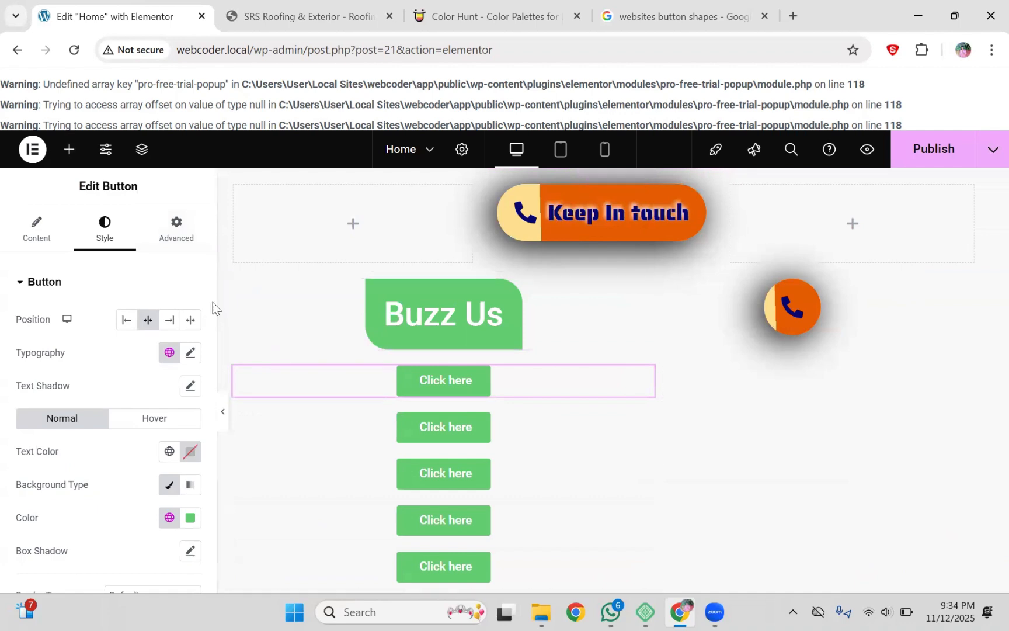
Step: Unlink the first Click here button's border radius and round its top-left and bottom corners by 30 px
drag(212, 306, 209, 483)
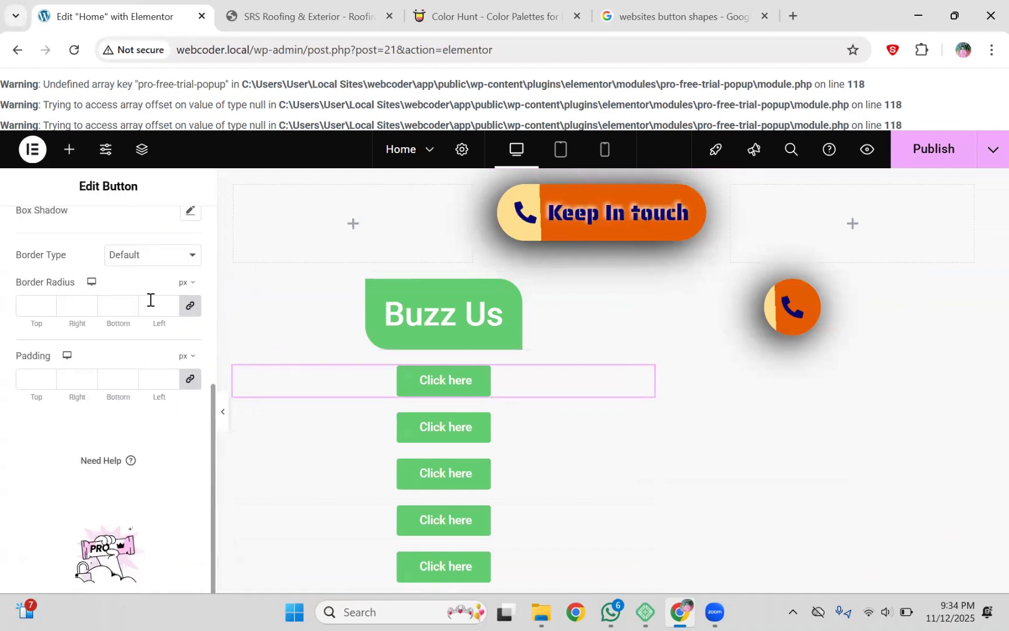
click(190, 306)
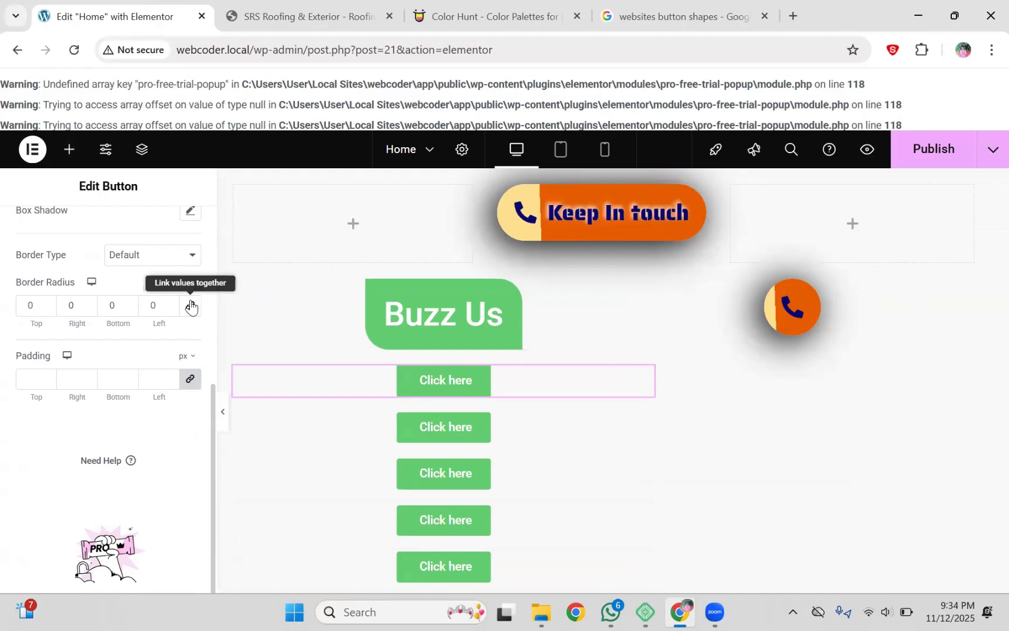
click(112, 306)
text(30)
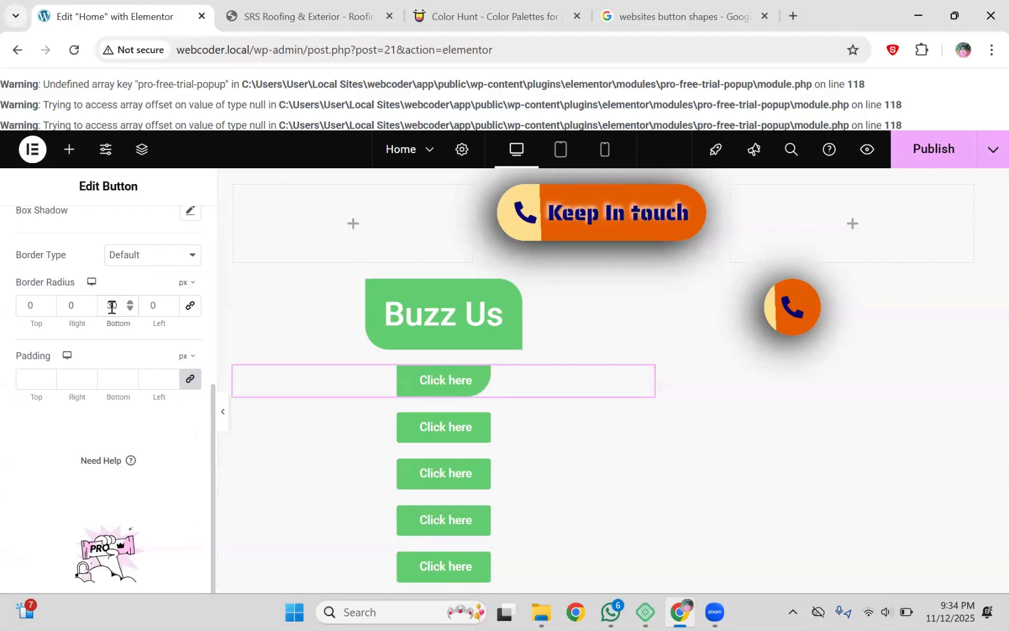
click(30, 305)
text(30)
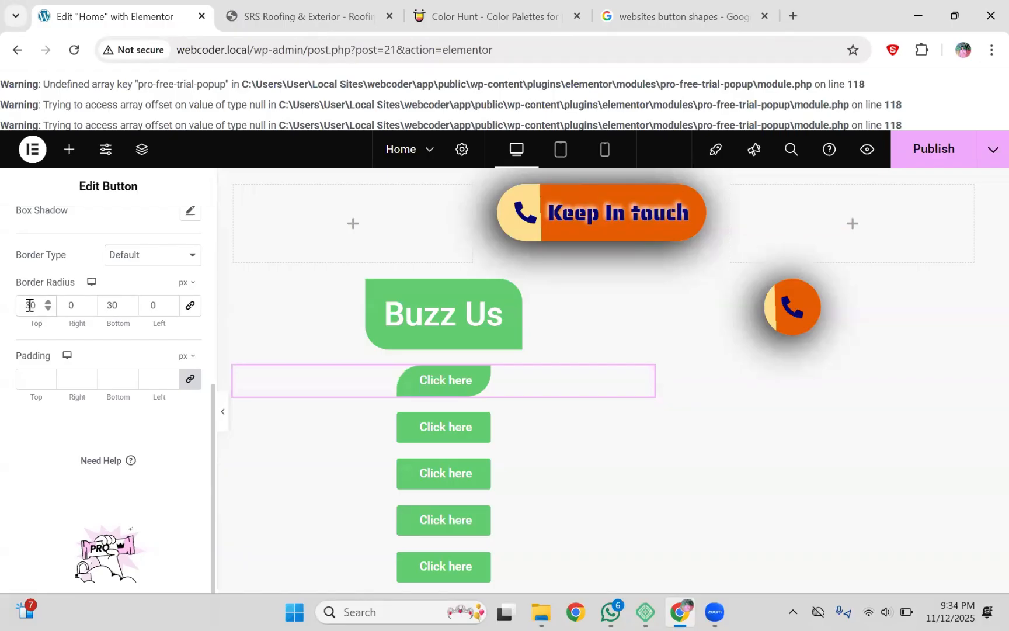
click(680, 16)
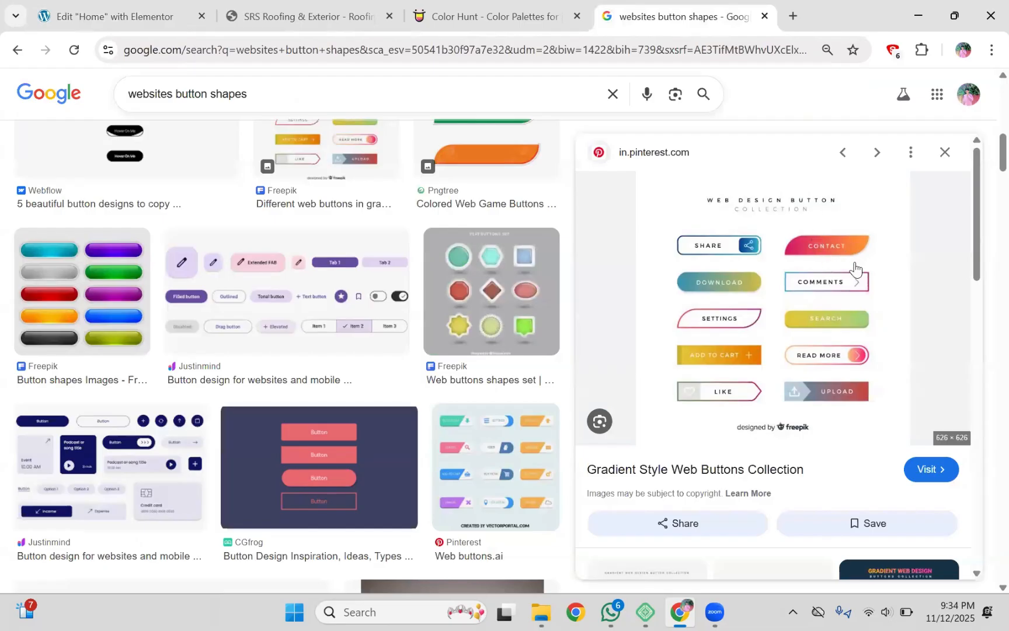
Step: Switch back to the 'Edit Home with Elementor' browser tab
click(113, 7)
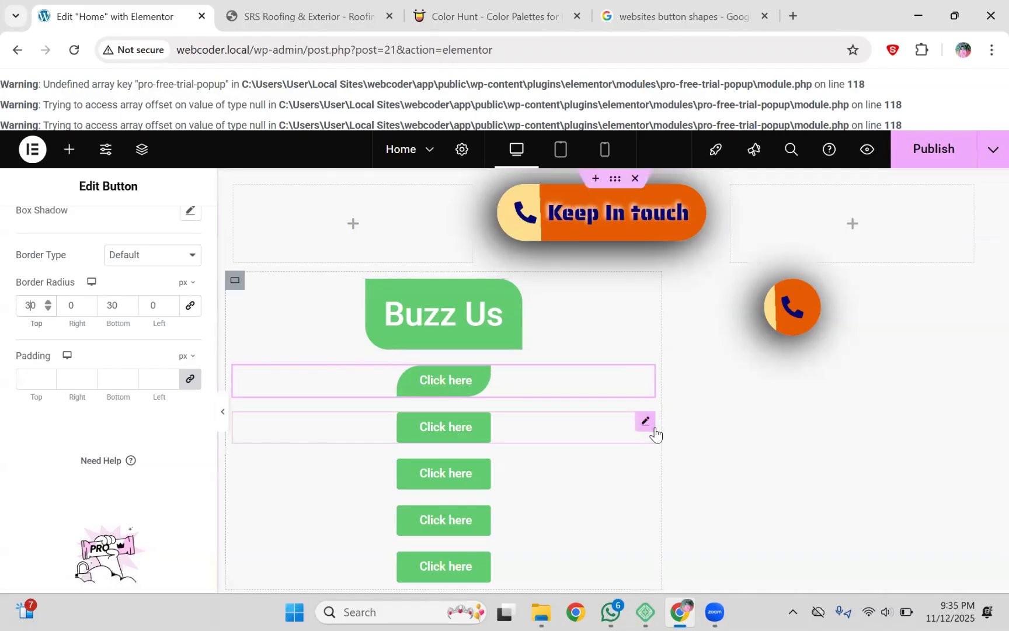
Step: Unlink the second Click here button's border radius and set its Right and Bottom corners to 30 px
click(646, 424)
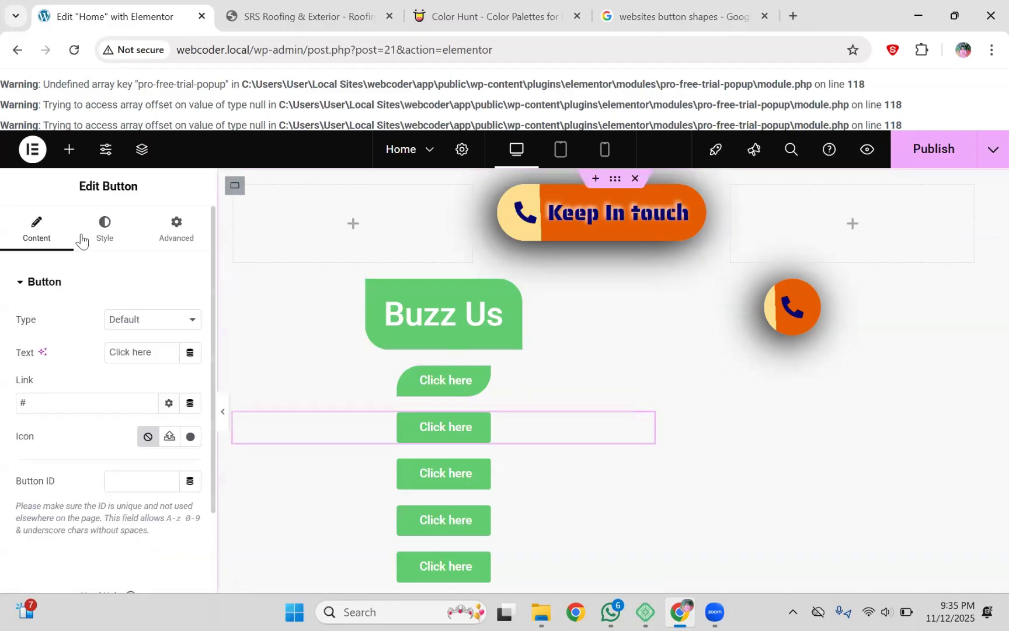
click(105, 228)
drag(211, 310, 207, 490)
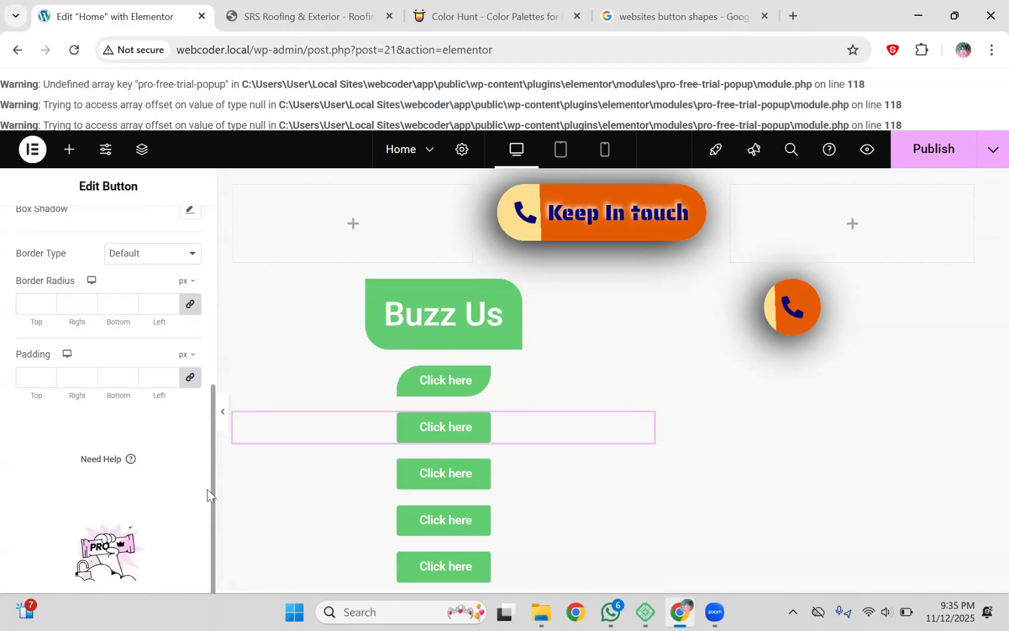
click(190, 309)
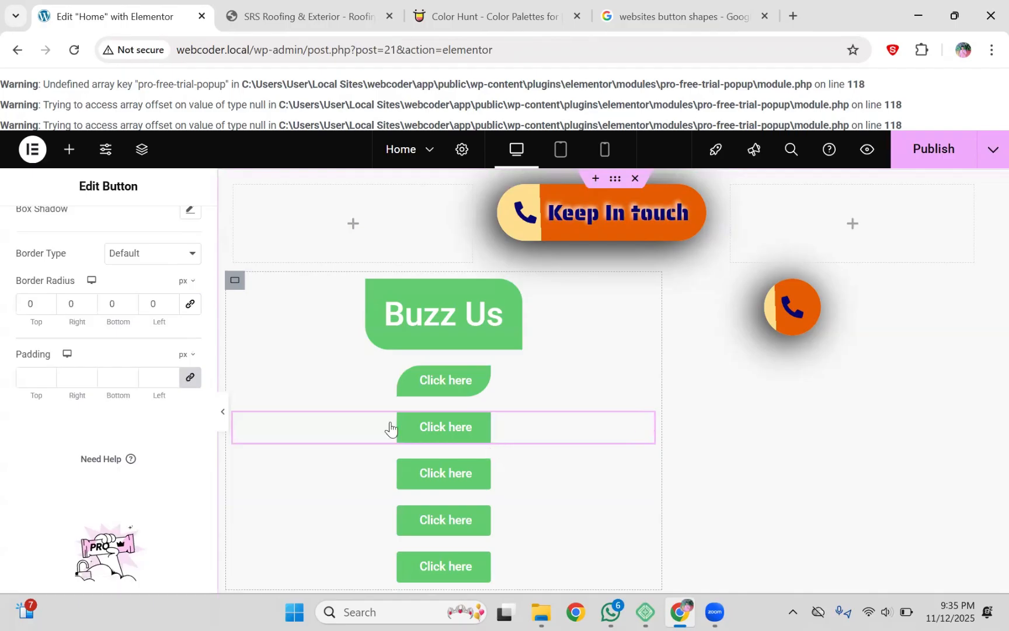
click(25, 304)
text(30)
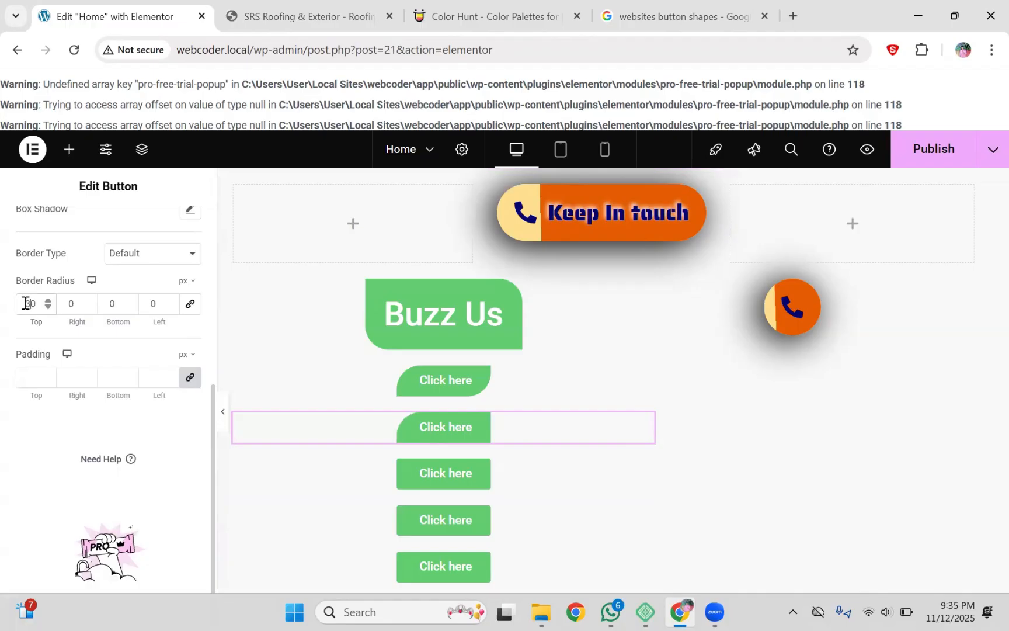
key(BackSpace)
key(BackSpace)
click(69, 304)
text(30)
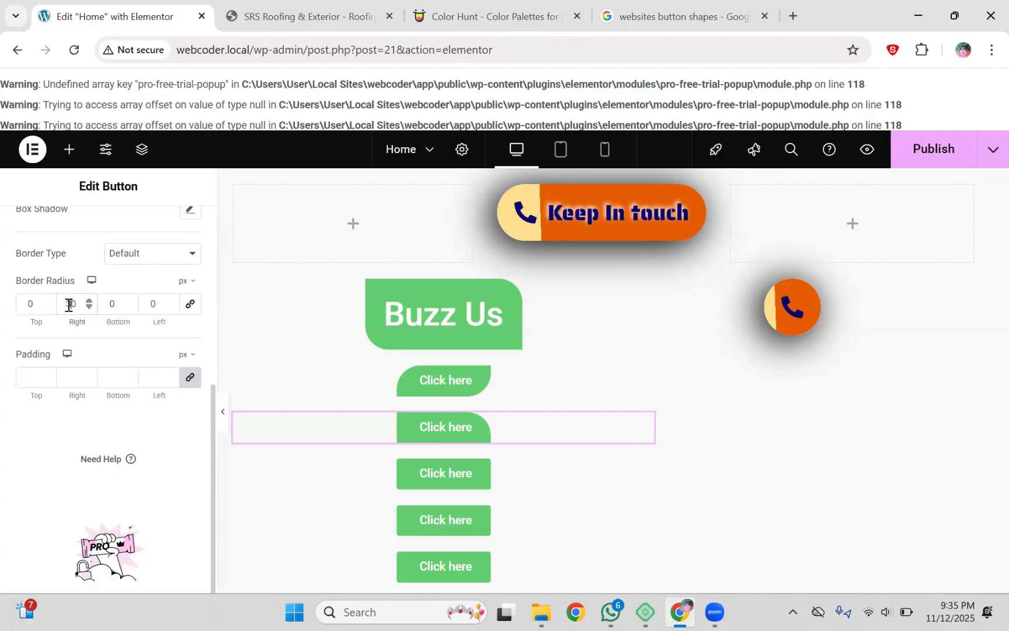
click(110, 302)
text(30)
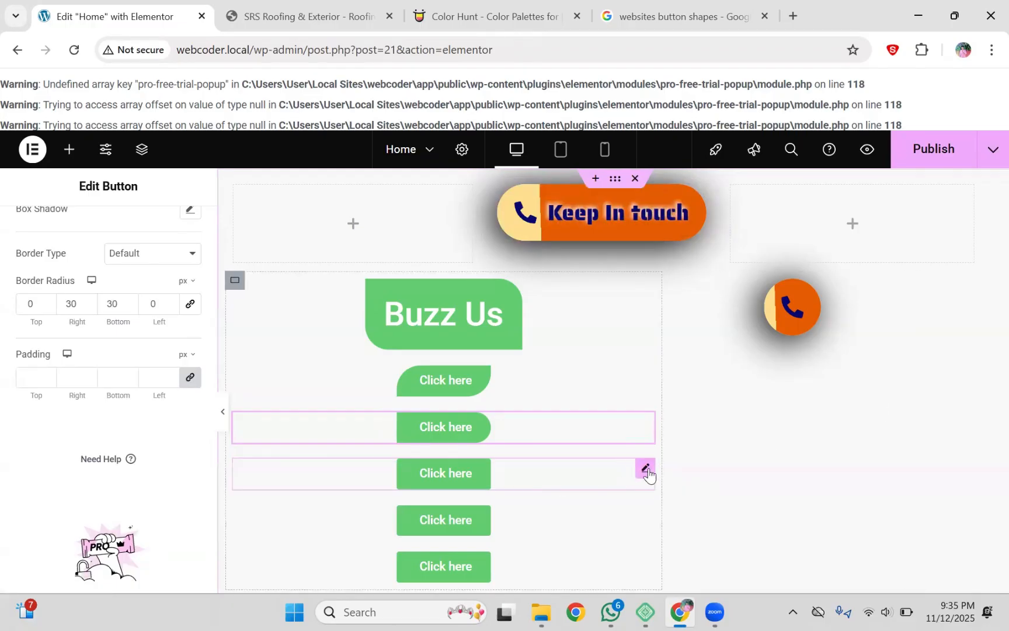
Step: Unlink the third Click here button's border radius, leaving its top corners at 0
click(646, 469)
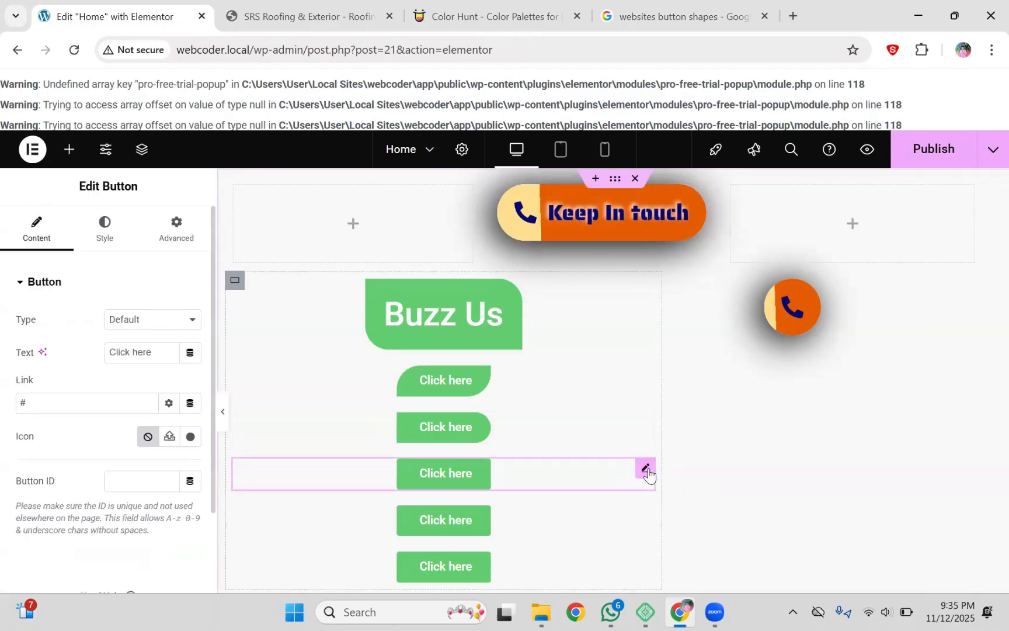
click(112, 233)
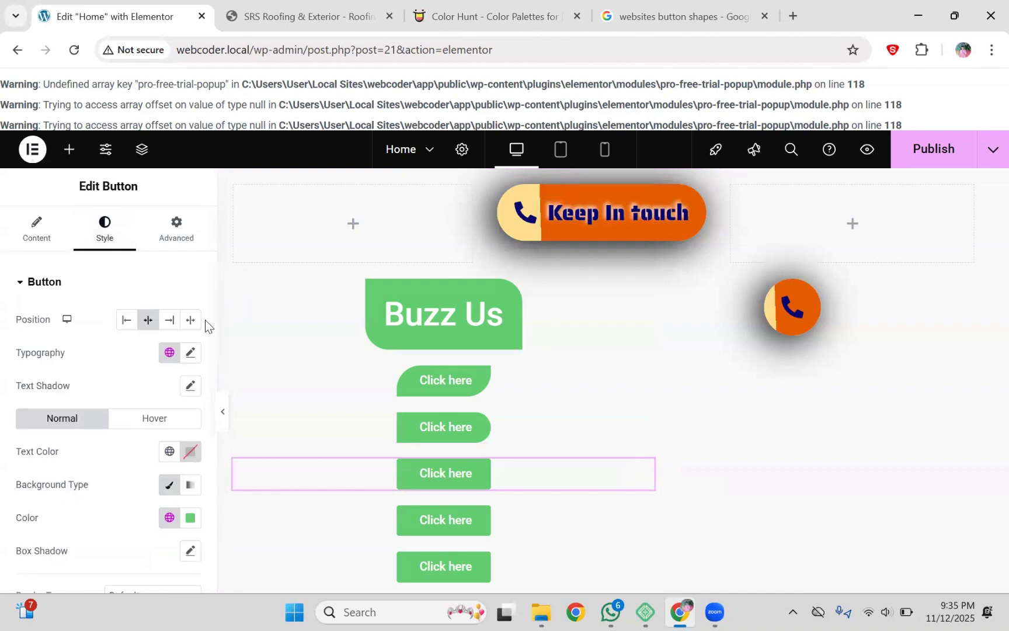
scroll(211, 320, down, 5)
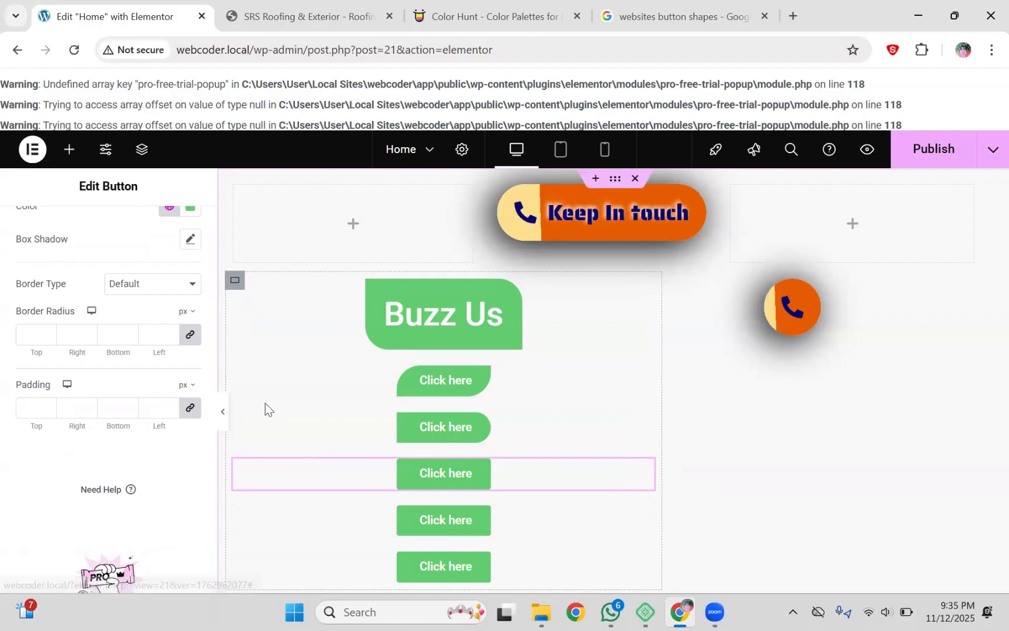
click(190, 334)
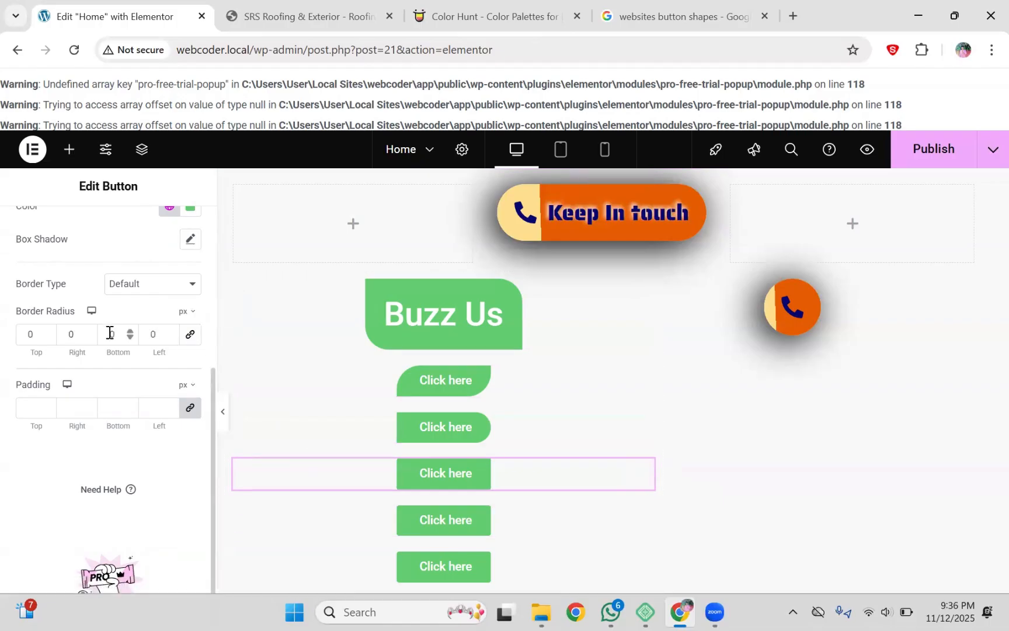
text(3)
key(BackSpace)
click(68, 334)
text(3)
key(BackSpace)
click(29, 331)
text(3)
key(BackSpace)
text(3)
key(BackSpace)
Step: Round the third button's bottom-left and bottom-right corners to 30 px
click(148, 331)
text(3)
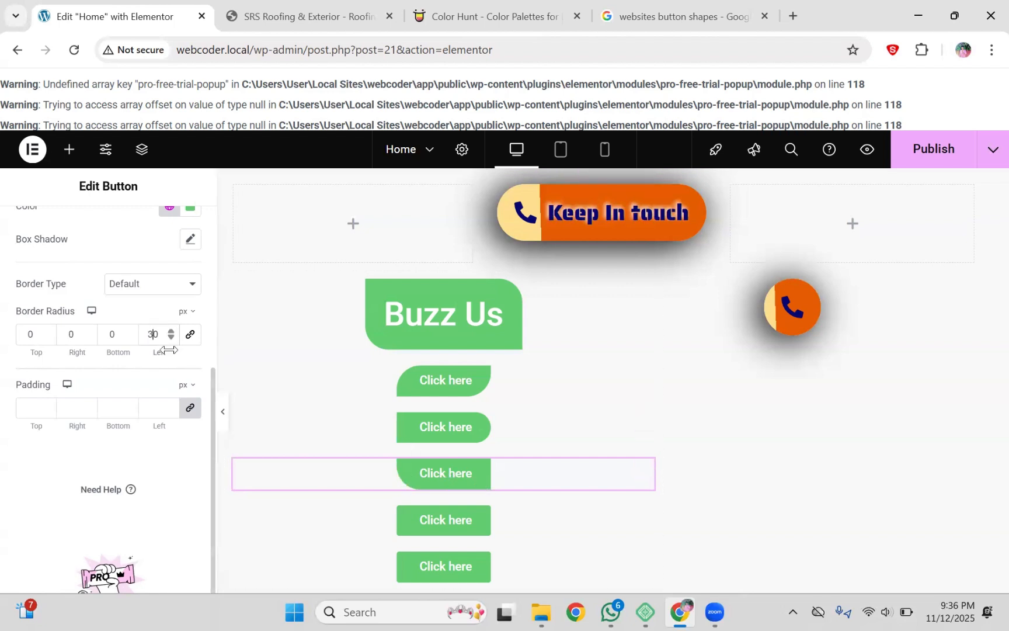
click(70, 339)
text(3)
key(BackSpace)
click(108, 336)
text(3)
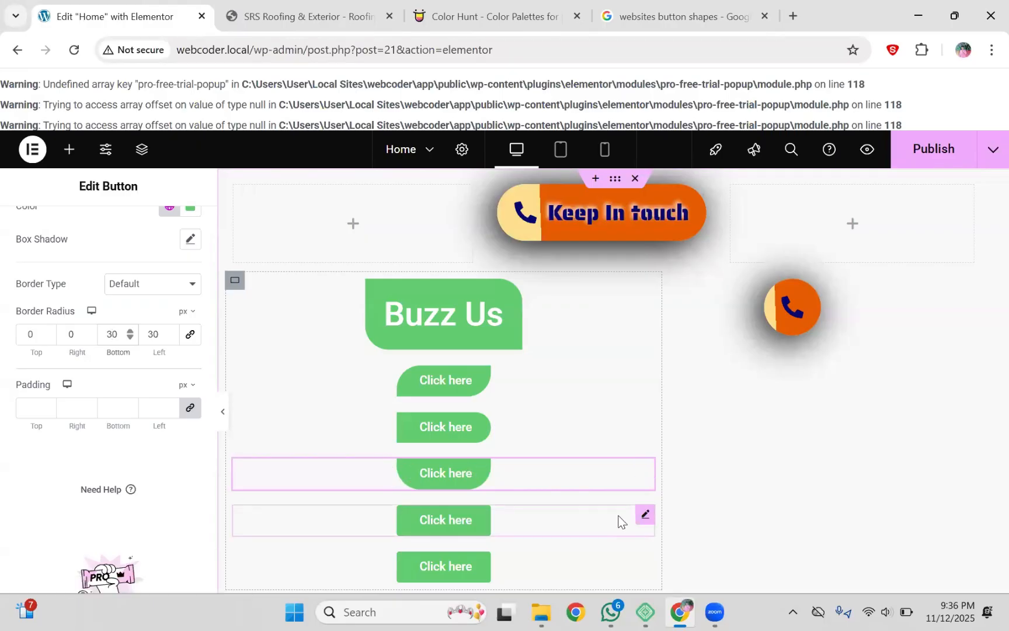
click(645, 516)
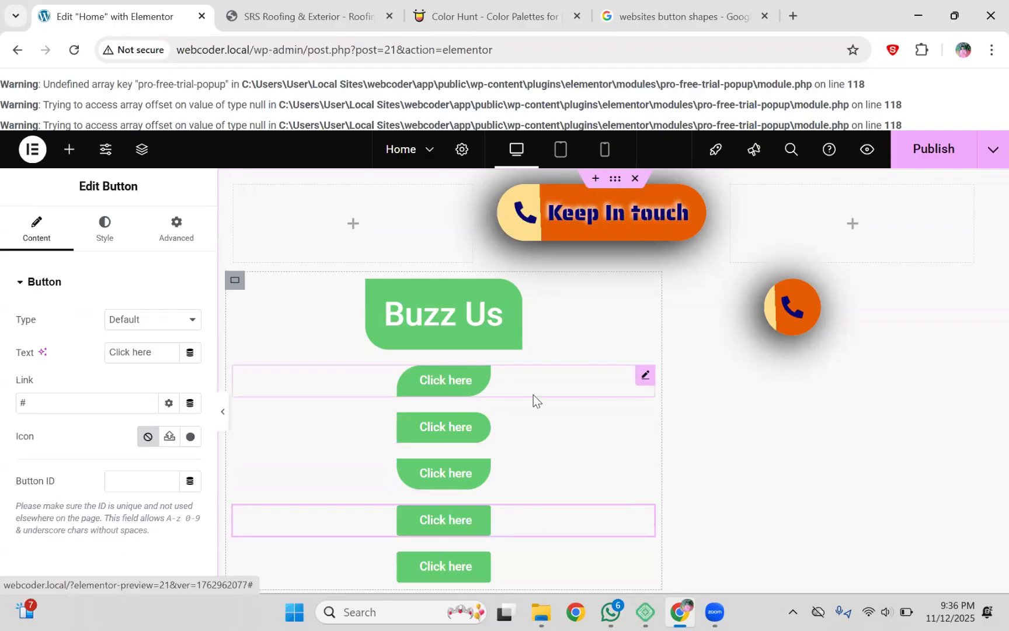
click(673, 6)
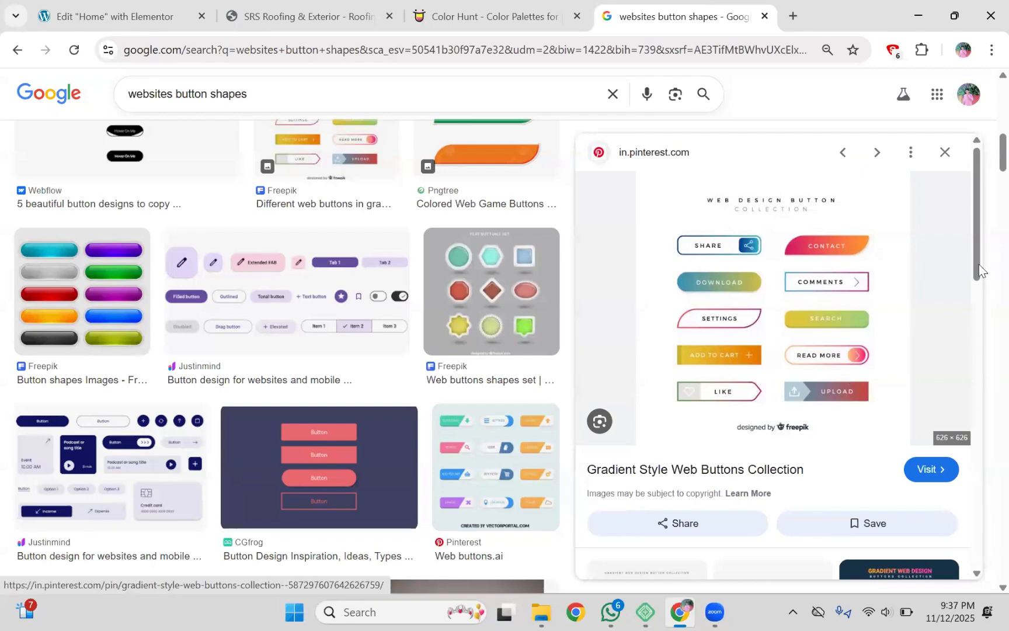
scroll(977, 296, down, 4)
scroll(983, 369, down, 5)
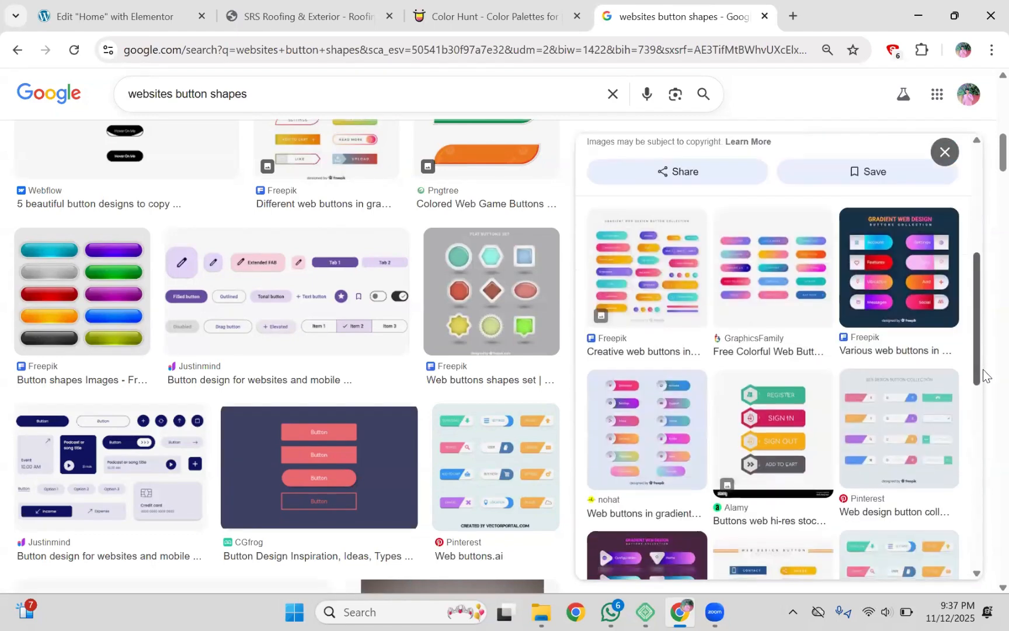
drag(972, 423, 967, 457)
key(ctrl+Tab)
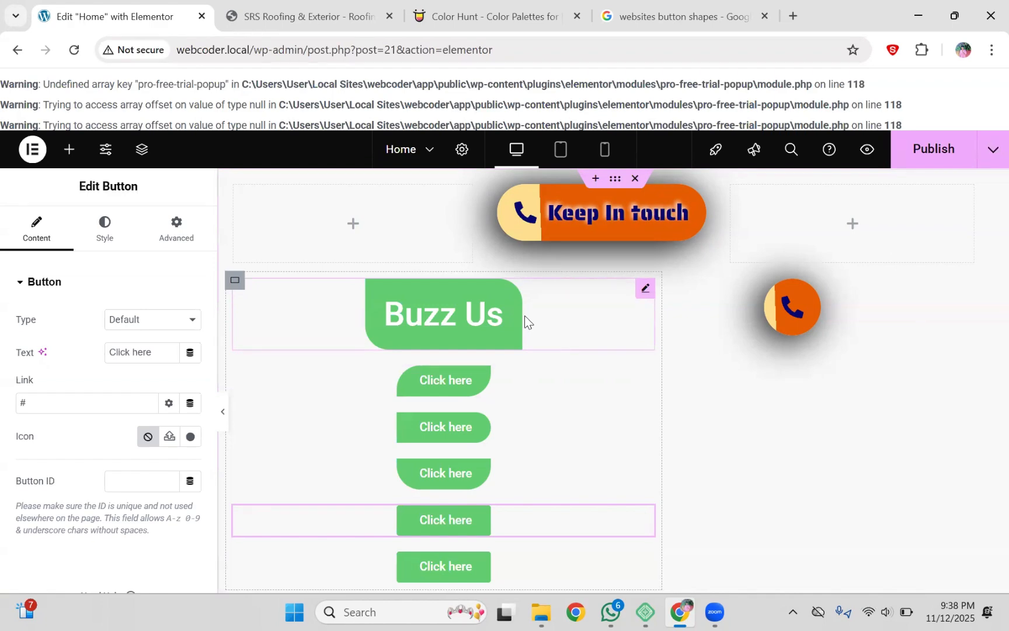
Step: Try an Image widget in the top-right container, undo it, and open that empty container's Style settings
click(852, 225)
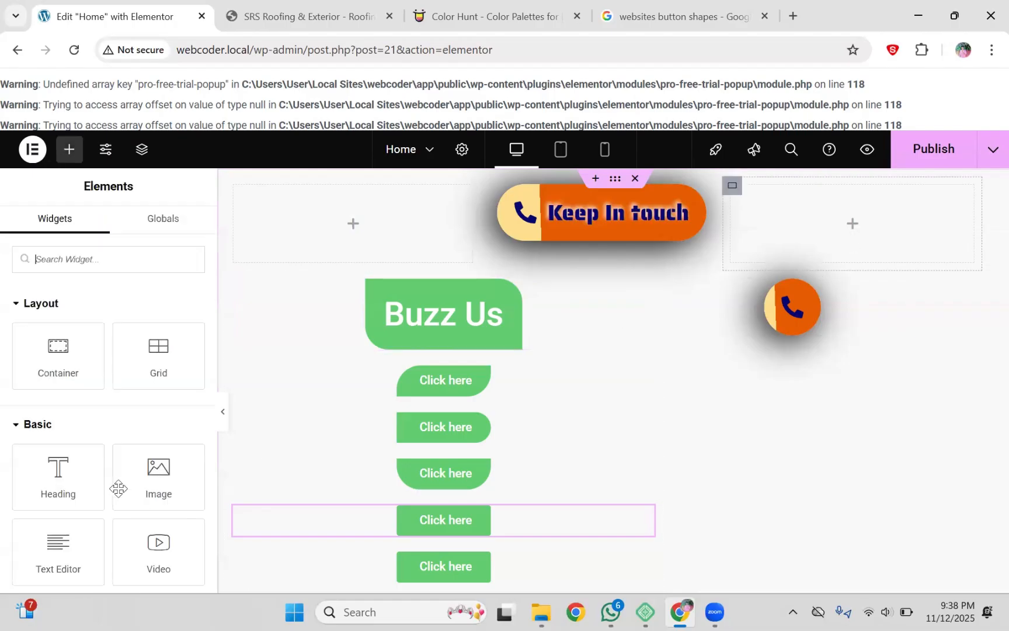
drag(153, 473, 904, 223)
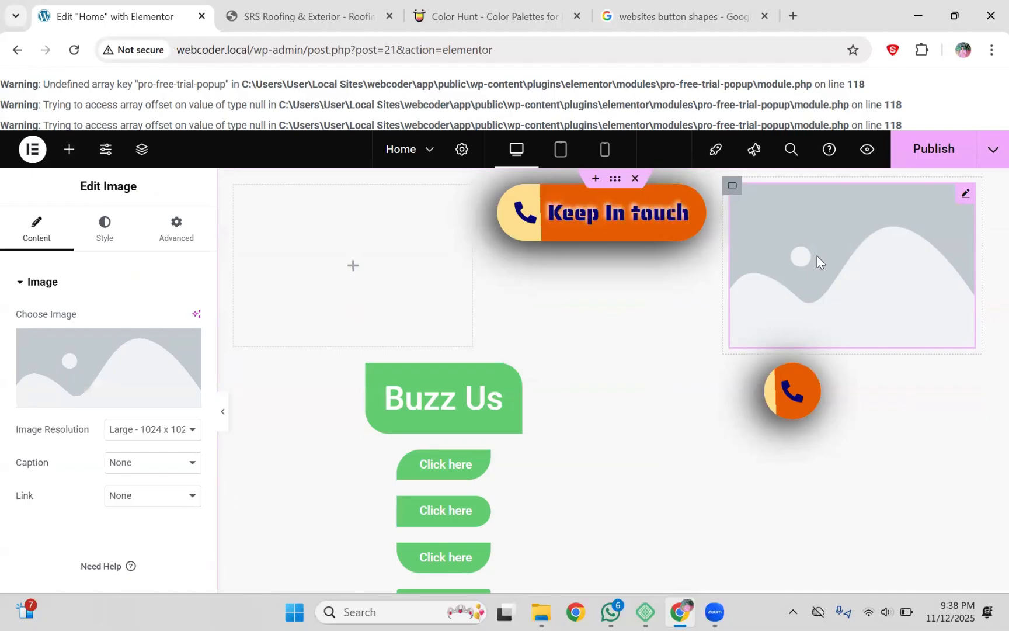
key(ctrl+z)
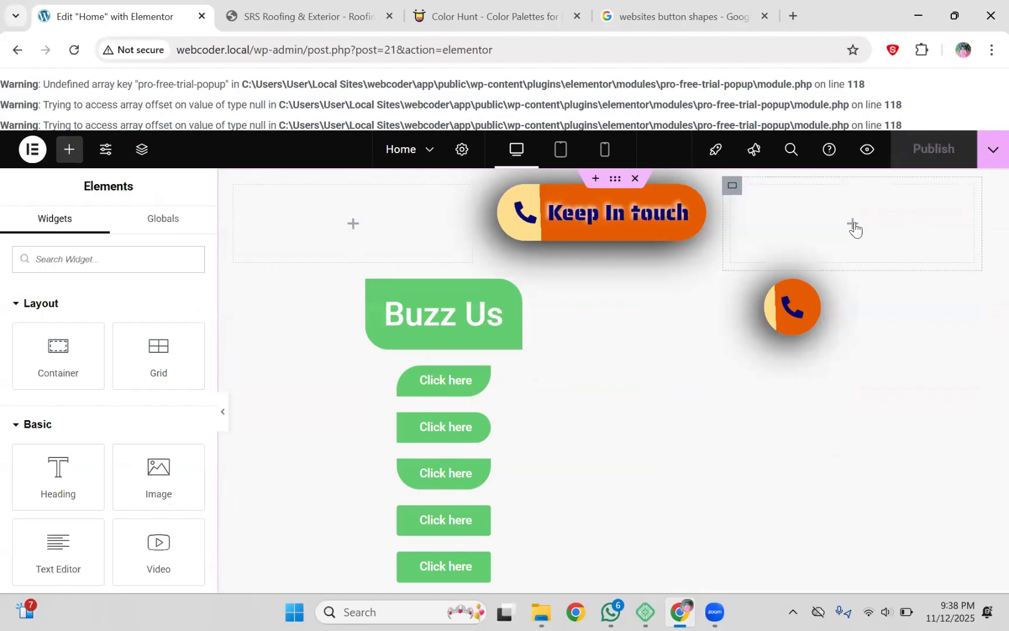
click(733, 187)
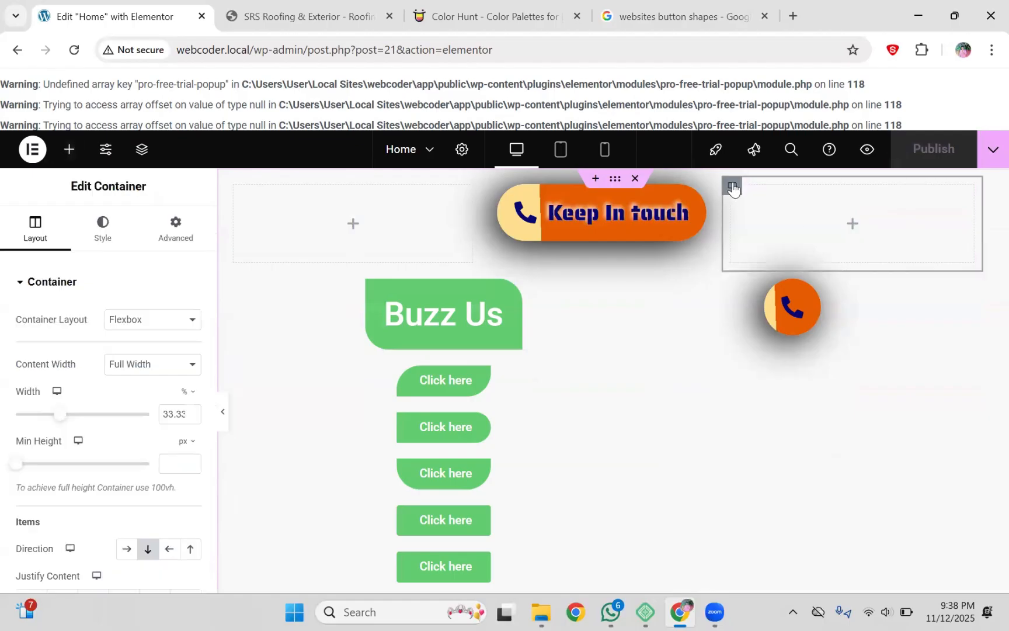
click(109, 240)
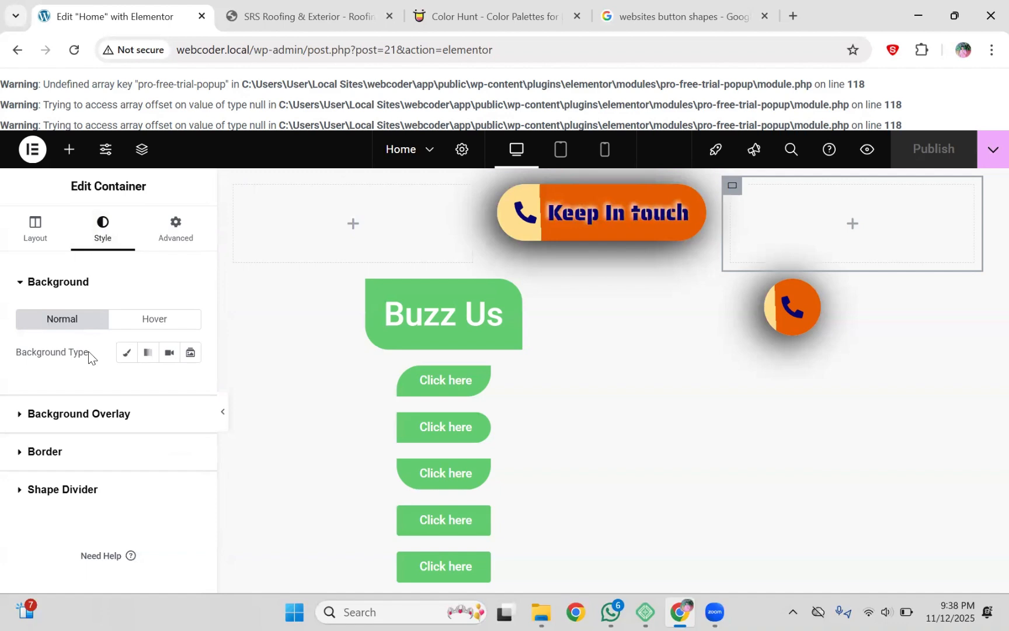
Step: Set the top-right container's Classic background image to the spice photo cropped-Image_fx.png
click(125, 354)
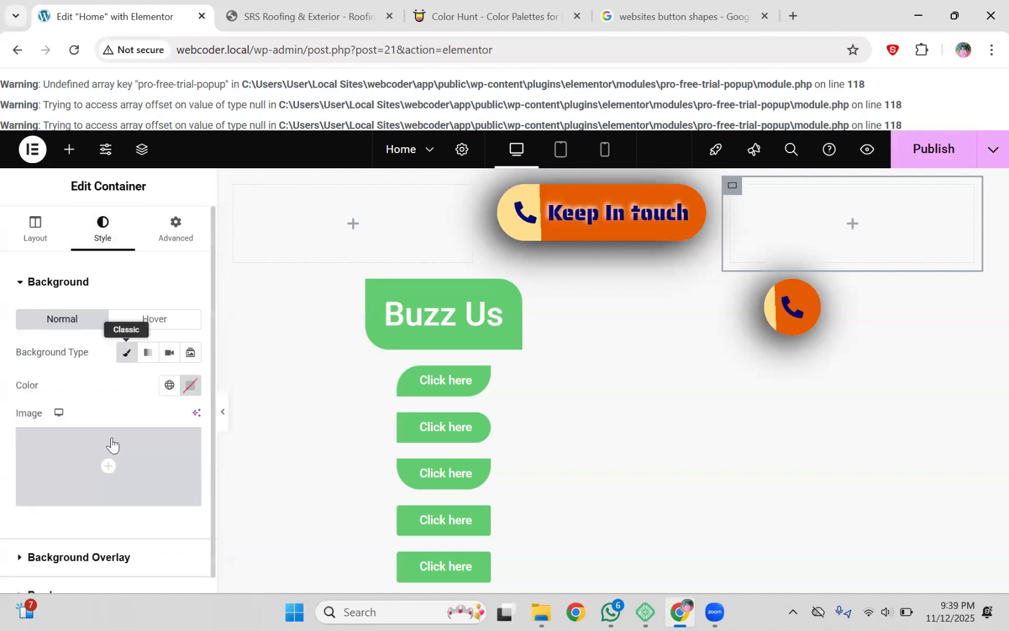
click(111, 488)
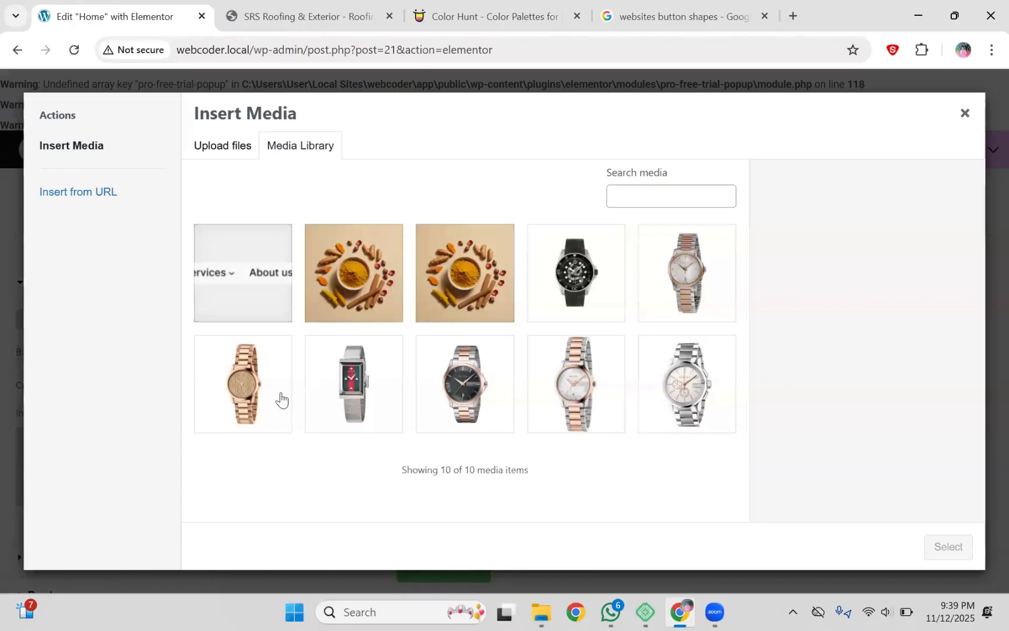
click(366, 295)
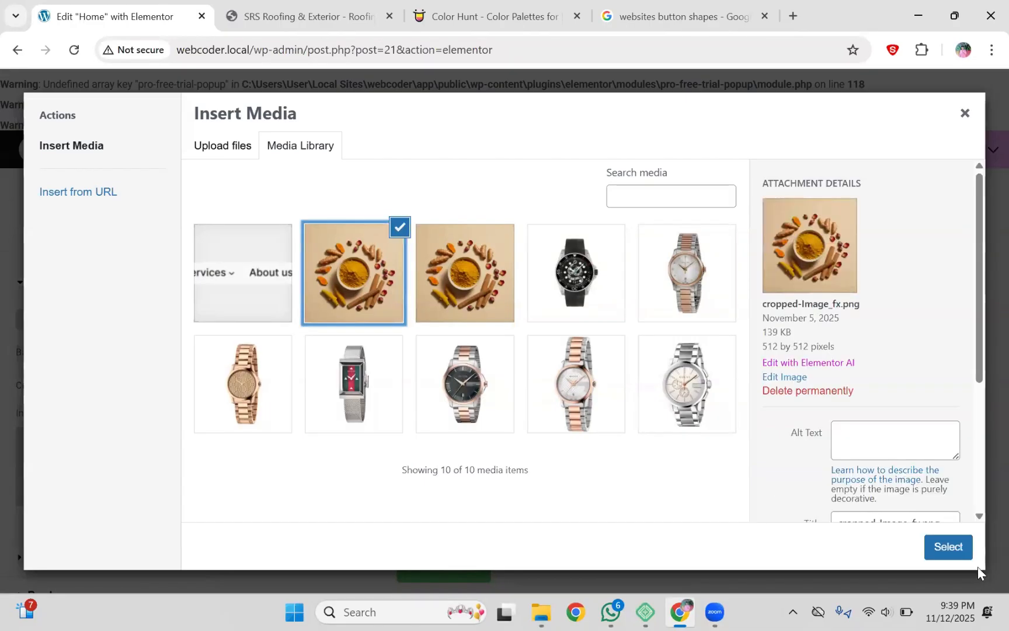
click(935, 547)
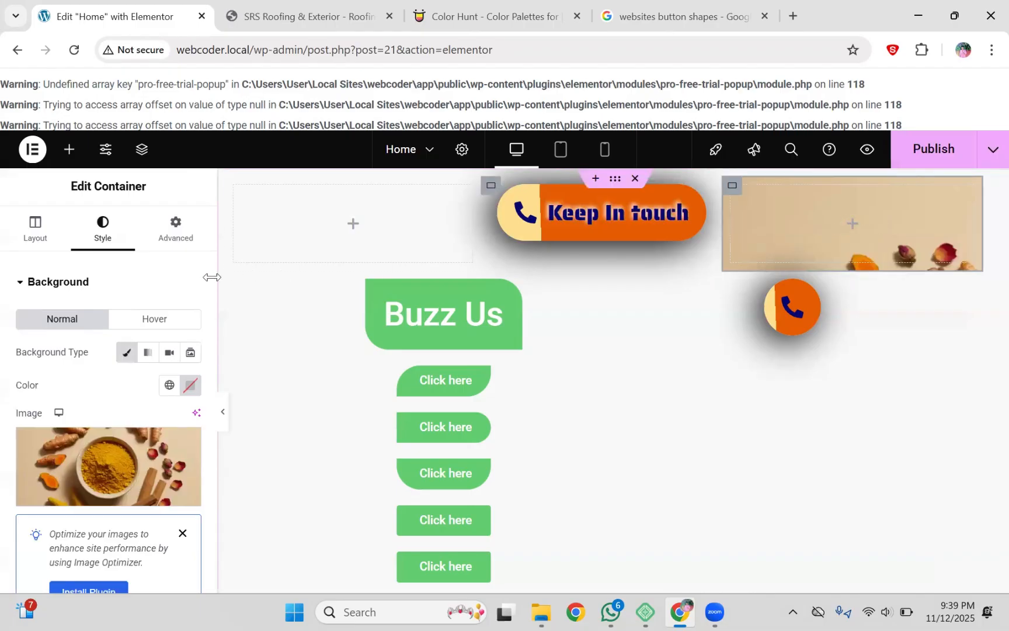
scroll(210, 286, down, 1)
scroll(210, 409, down, 4)
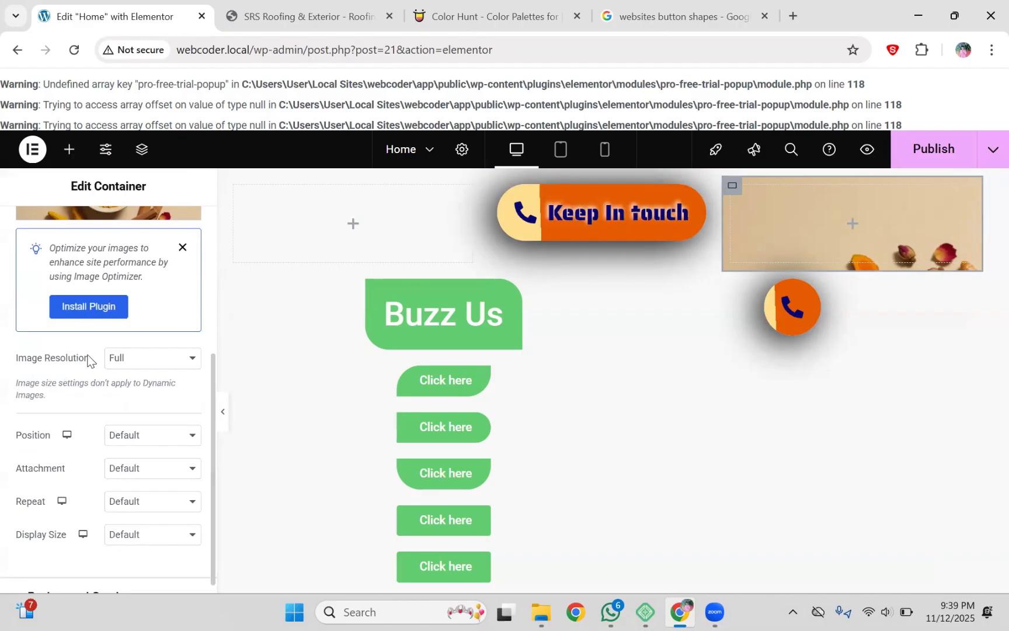
click(124, 435)
click(124, 245)
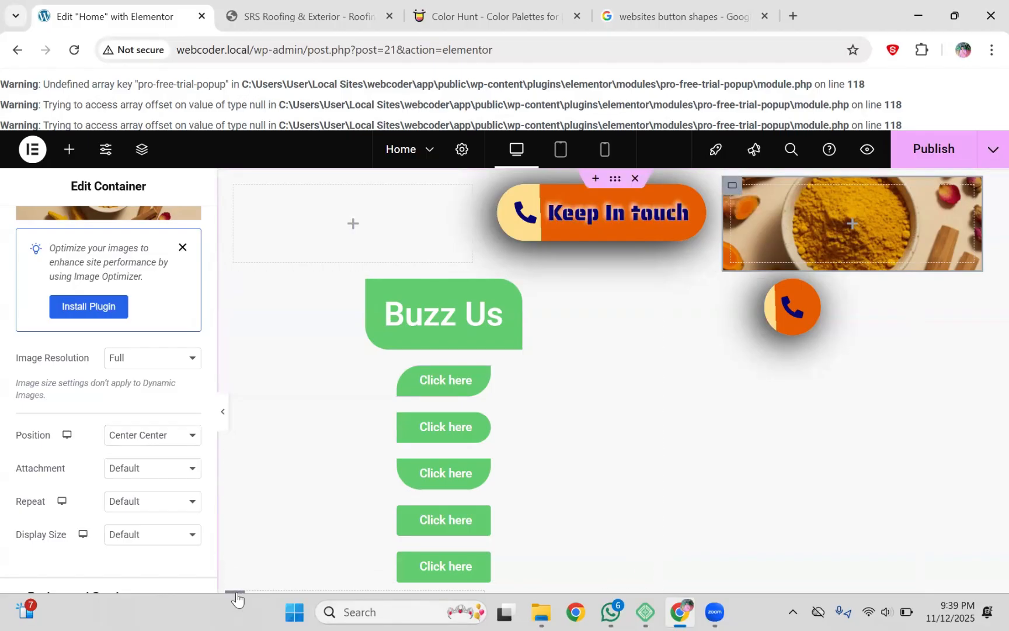
mouse_move(235, 593)
mouse_down()
mouse_move(334, 469)
mouse_move(237, 596)
mouse_up()
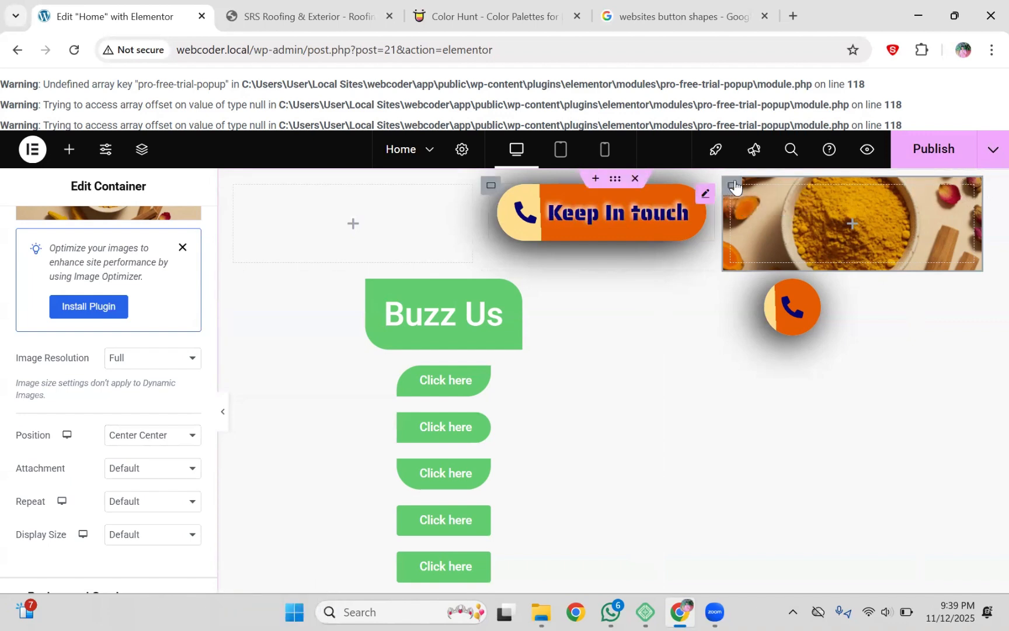
drag(730, 178, 660, 212)
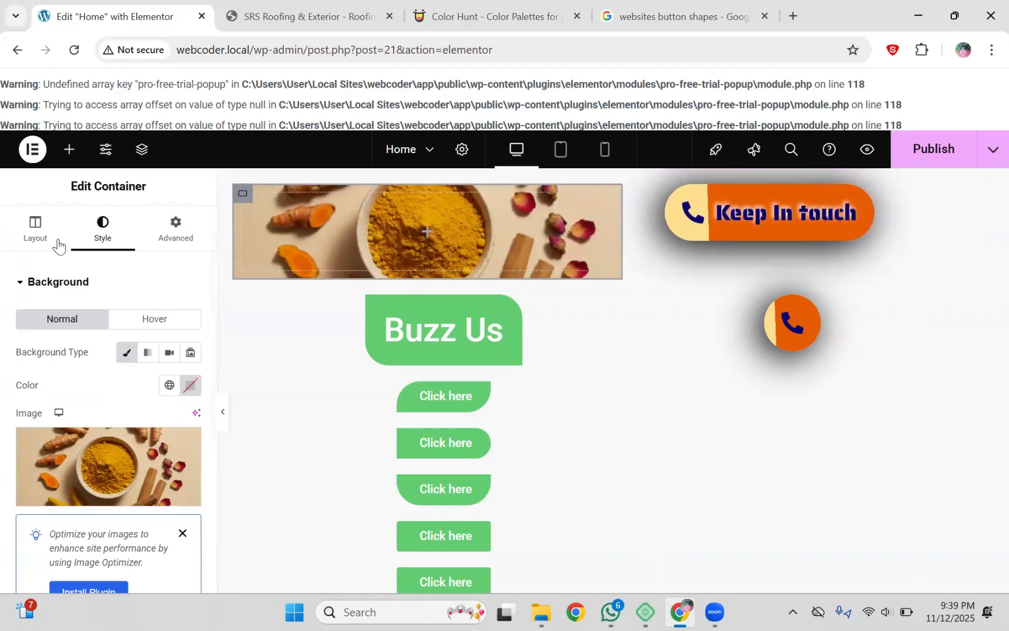
click(35, 229)
drag(14, 468, 53, 463)
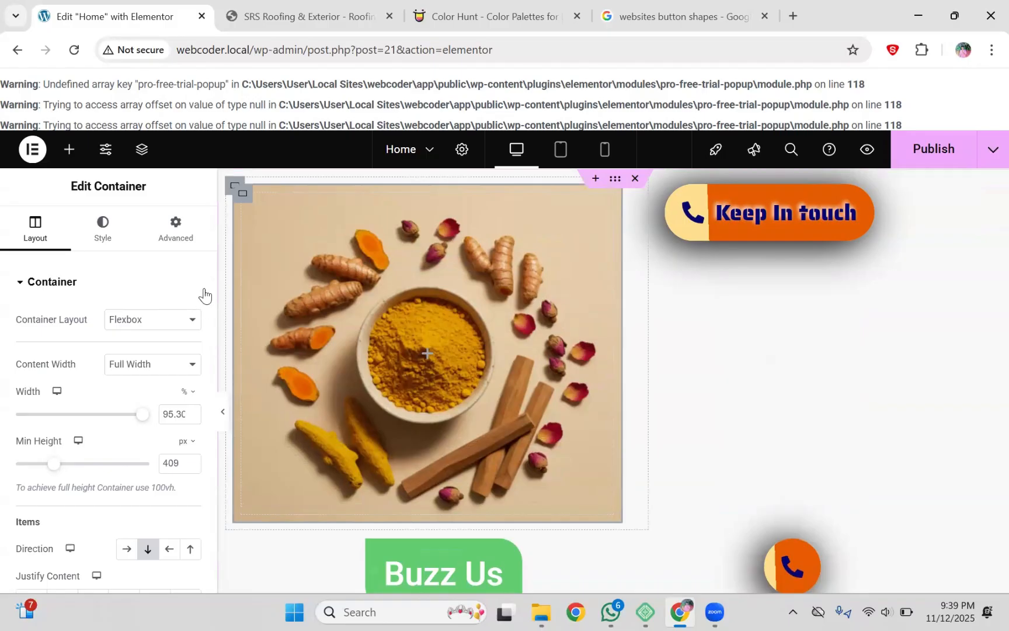
scroll(209, 405, down, 3)
scroll(209, 260, up, 3)
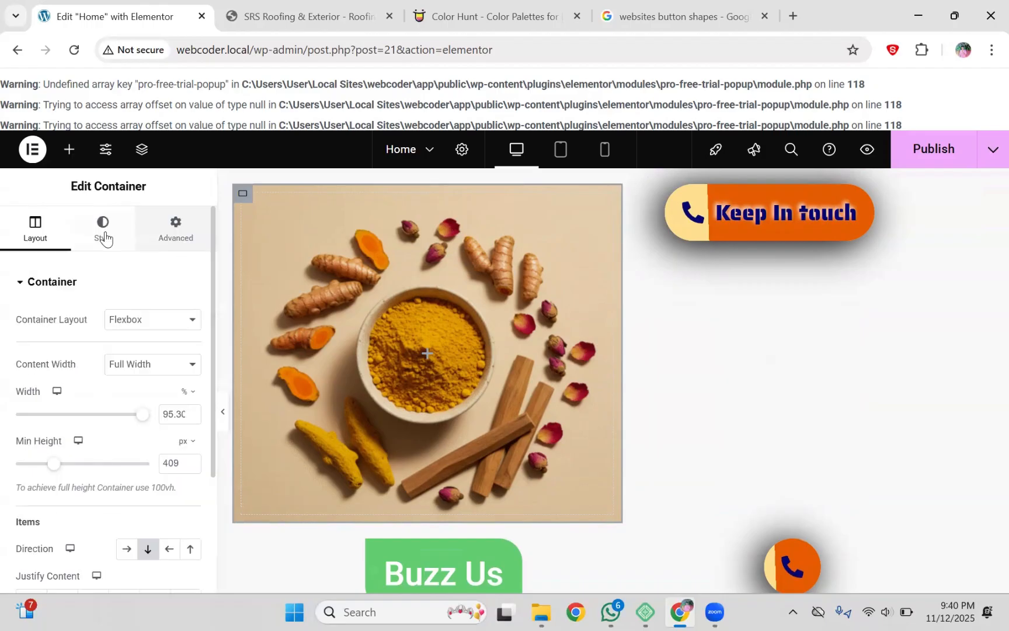
click(104, 235)
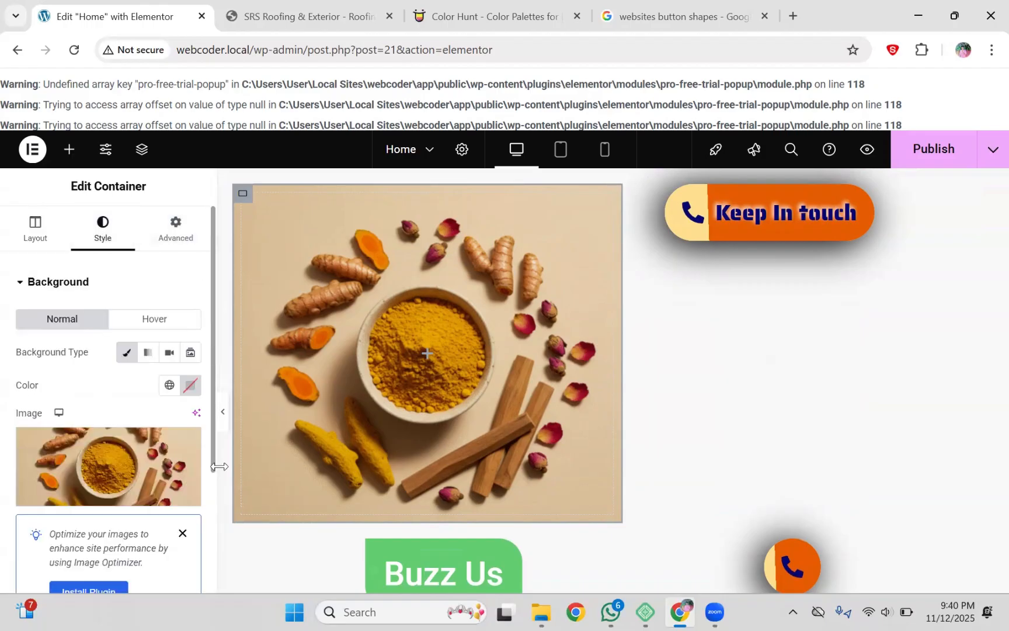
scroll(149, 423, down, 5)
click(151, 425)
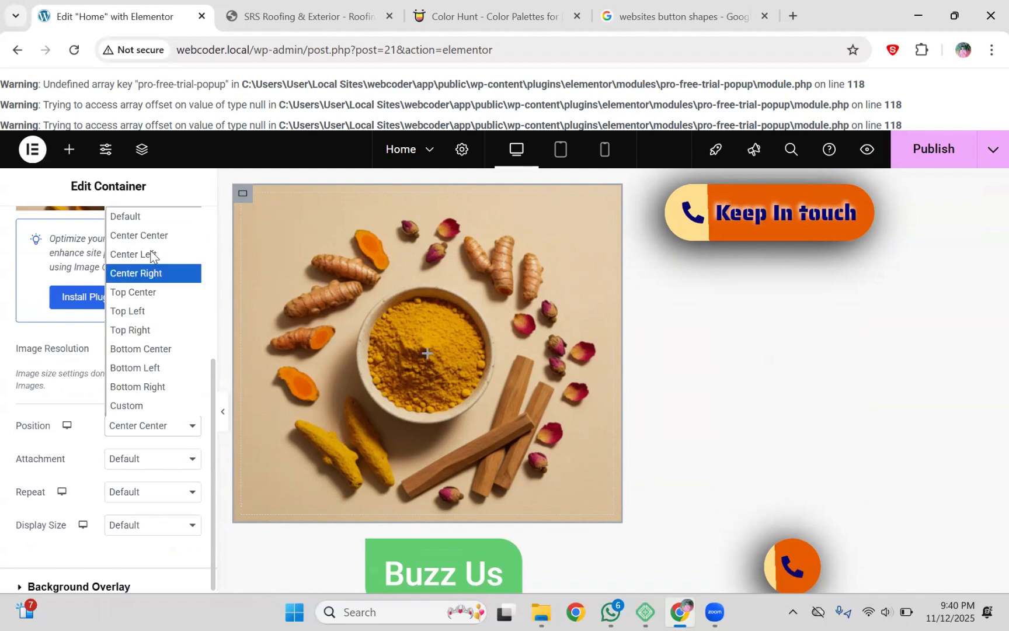
click(150, 254)
click(149, 428)
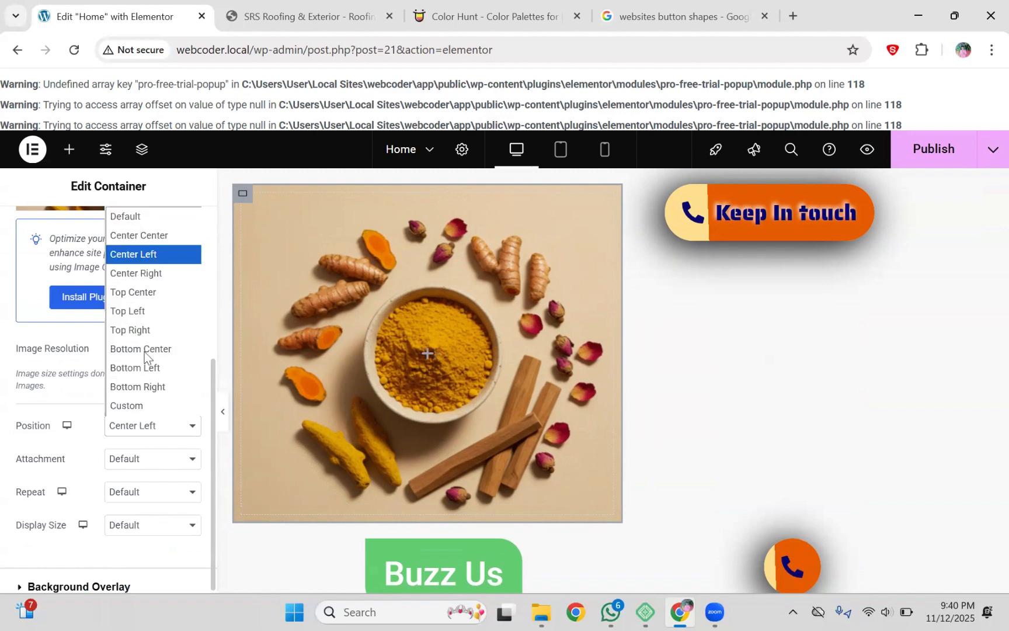
click(140, 312)
click(142, 429)
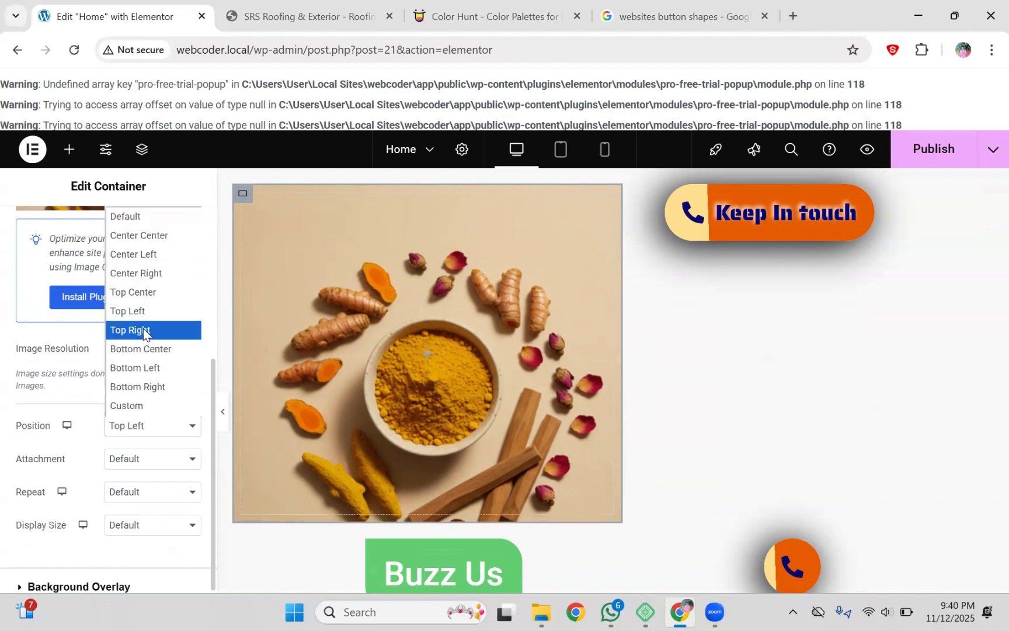
click(143, 330)
click(143, 425)
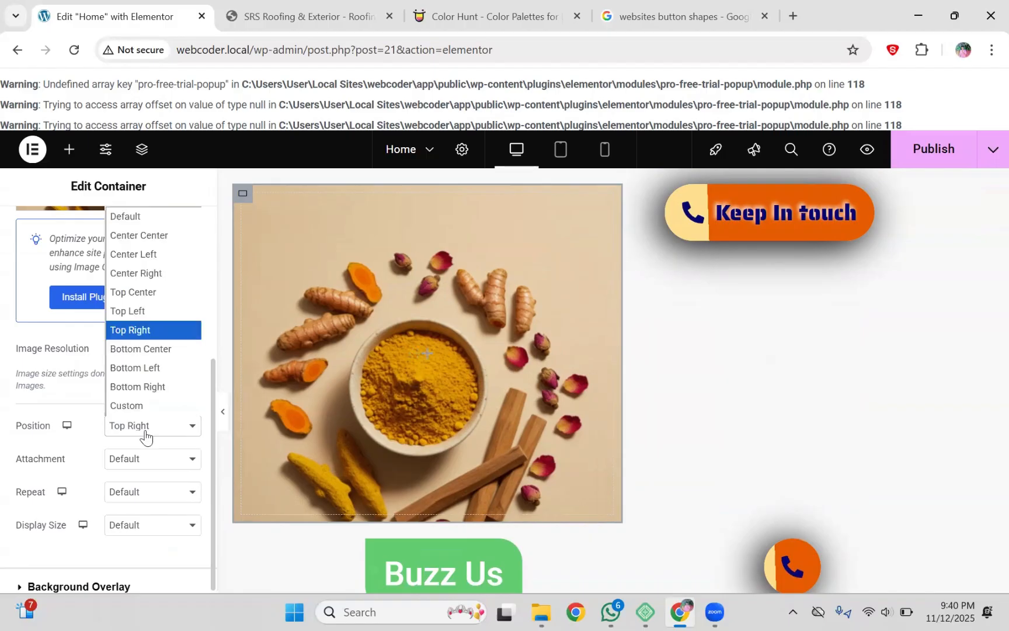
click(149, 236)
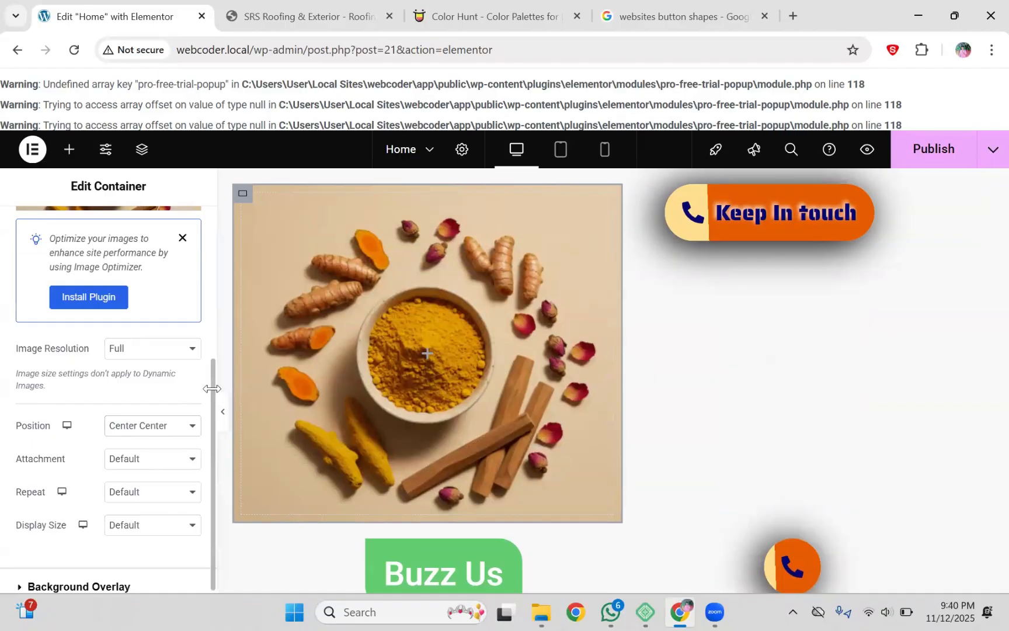
drag(214, 412, 212, 487)
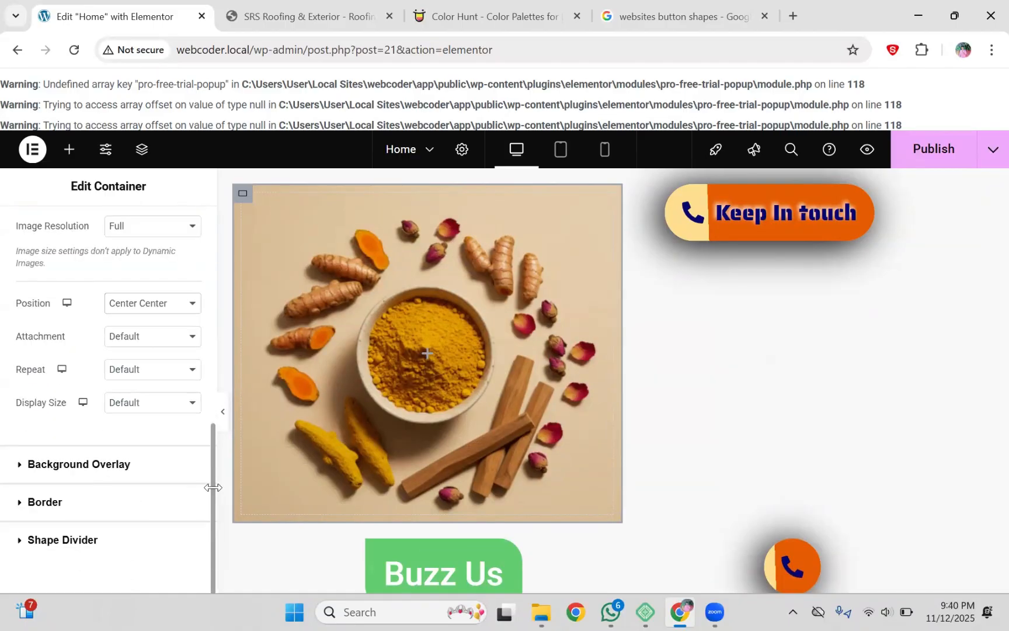
click(135, 374)
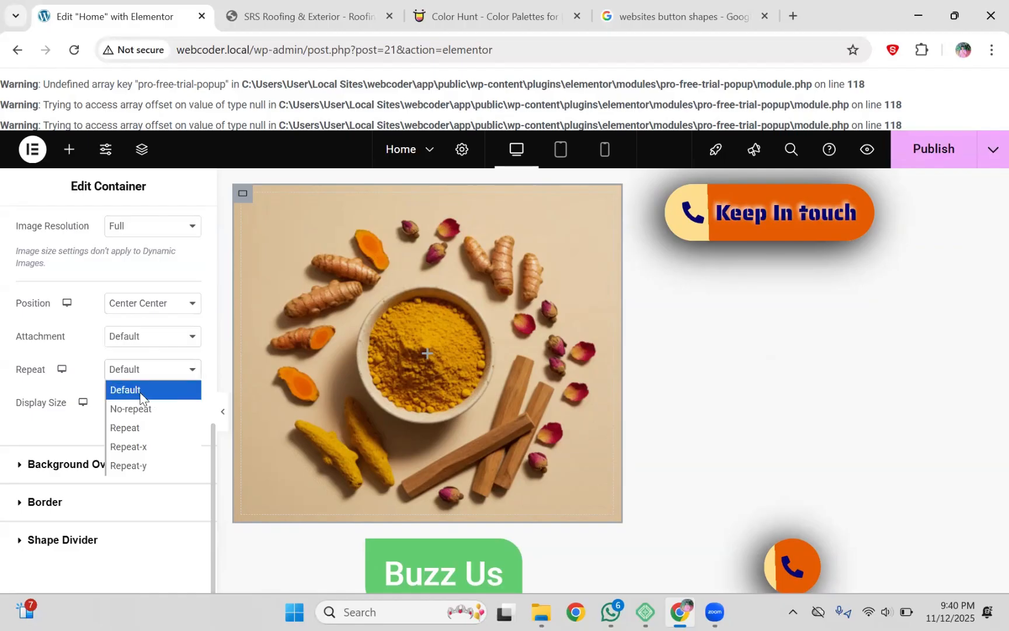
click(141, 390)
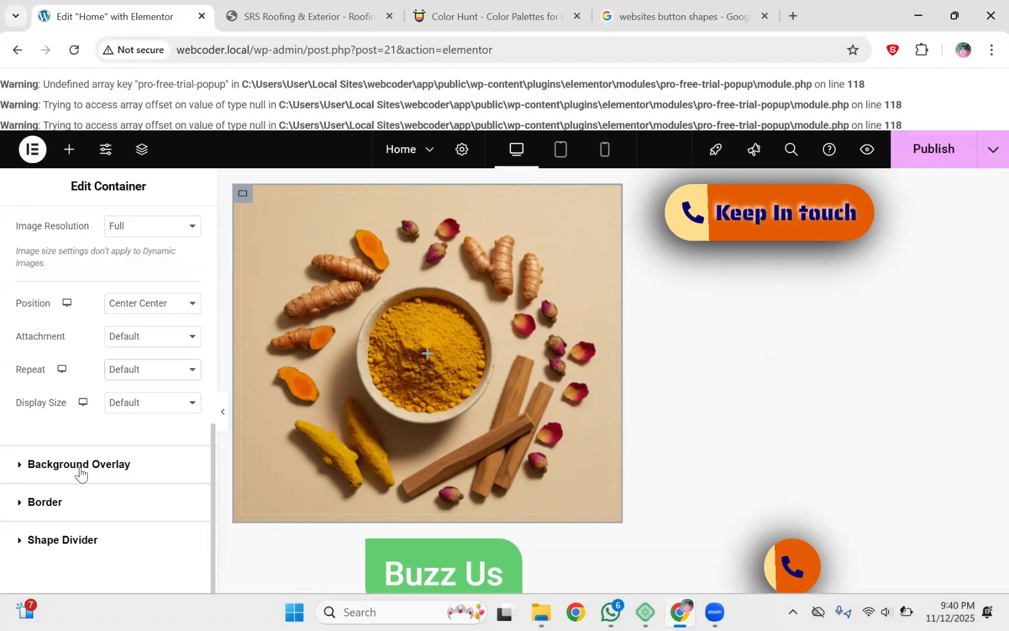
drag(211, 478, 209, 231)
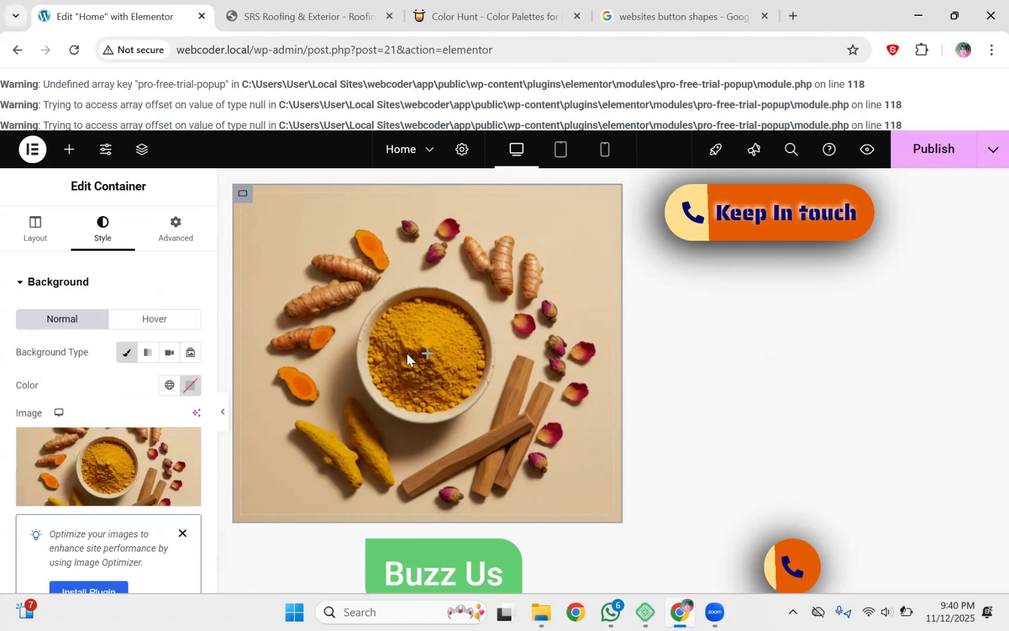
mouse_move(437, 345)
mouse_down()
mouse_move(419, 371)
mouse_move(449, 349)
mouse_move(407, 362)
mouse_move(432, 373)
mouse_up()
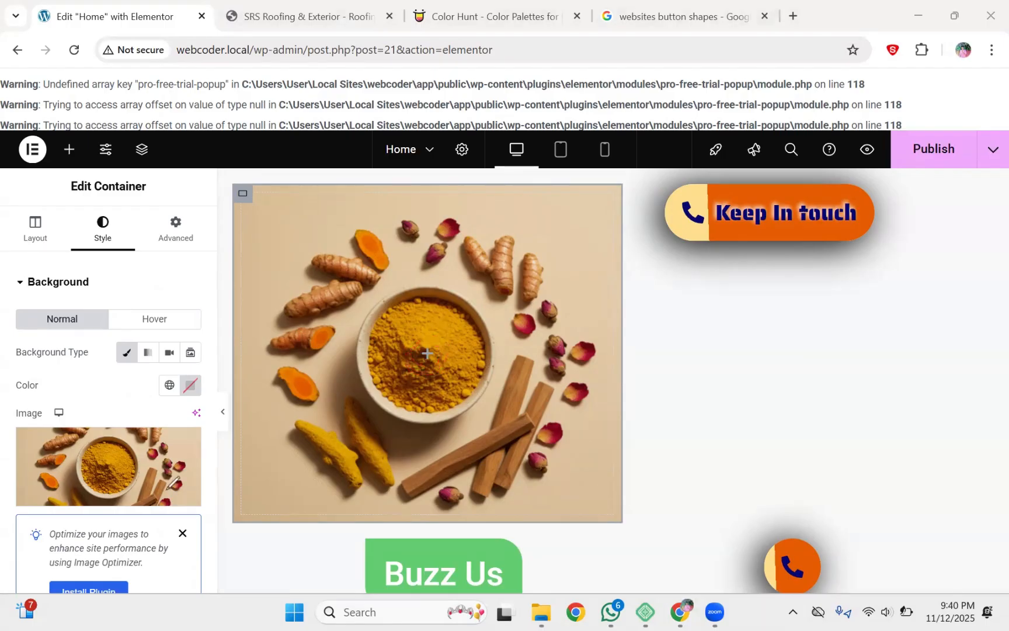
Step: Drag the Keep In touch button widget from the right column onto the top of the spice-photo container
click(69, 149)
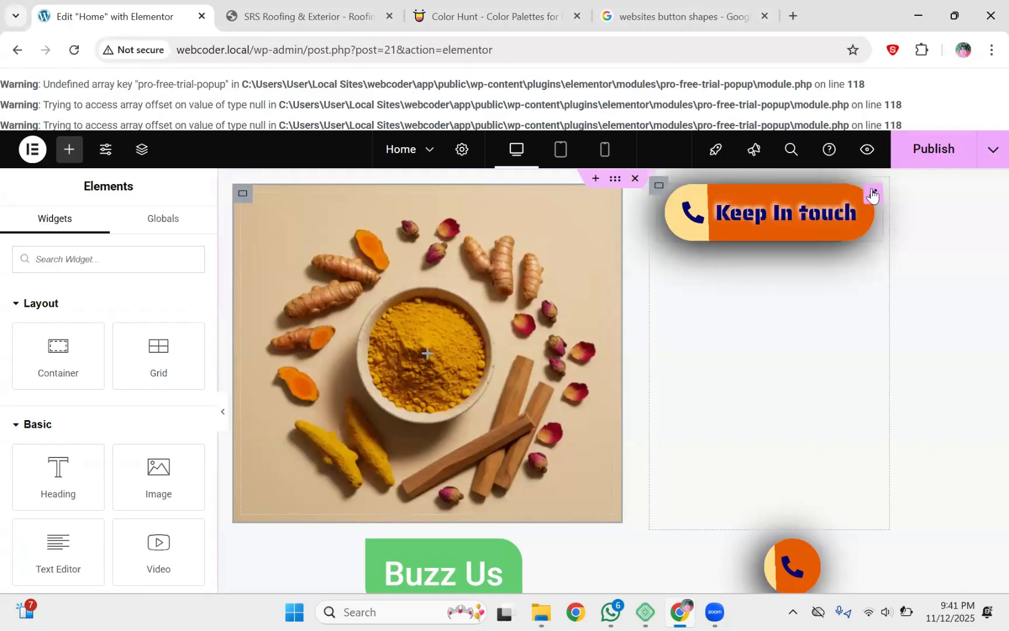
drag(768, 234, 420, 319)
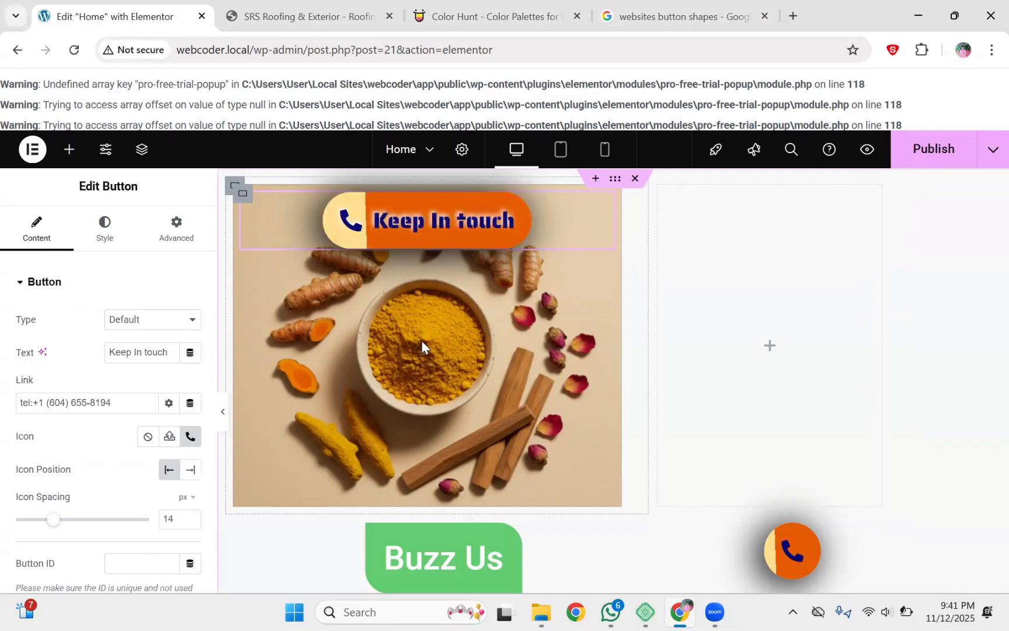
click(176, 228)
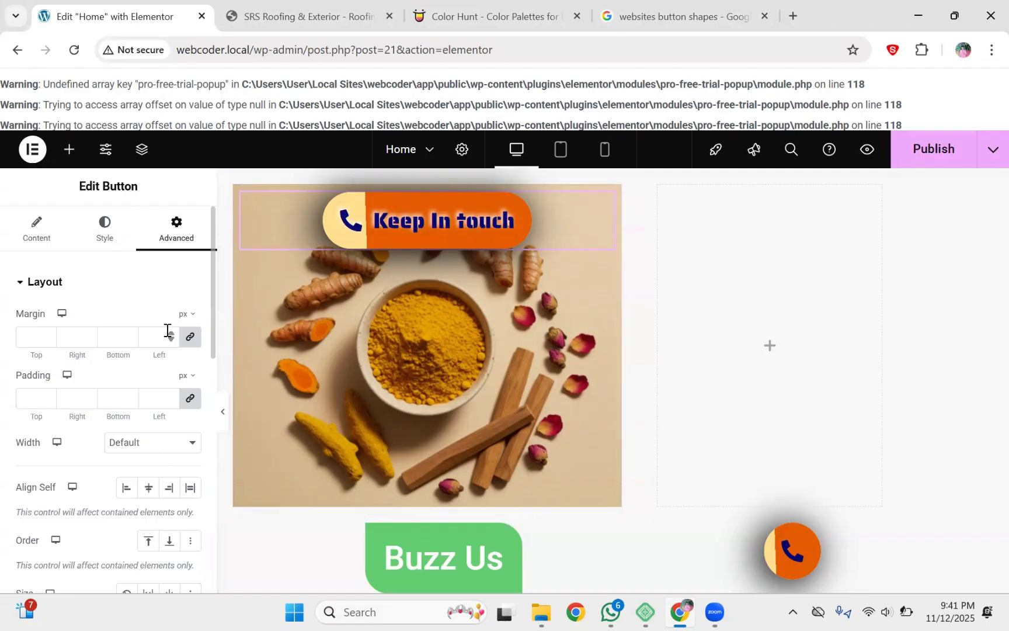
Step: Raise the Keep In touch button's linked Advanced padding to 143 px on every side
click(171, 395)
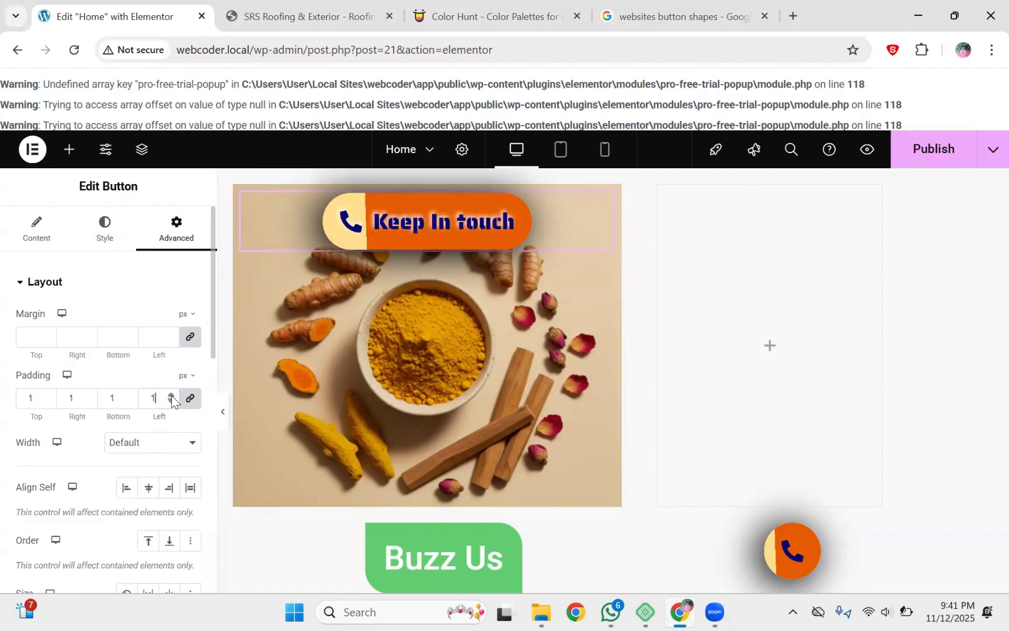
key(Up)
key(Up)
key(Up)
key(Up)
key(Up)
key(Up)
key(Up)
key(Up)
key(Up)
key(Up)
key(Up)
key(Up)
key(Up)
key(Up)
key(Up)
key(Up)
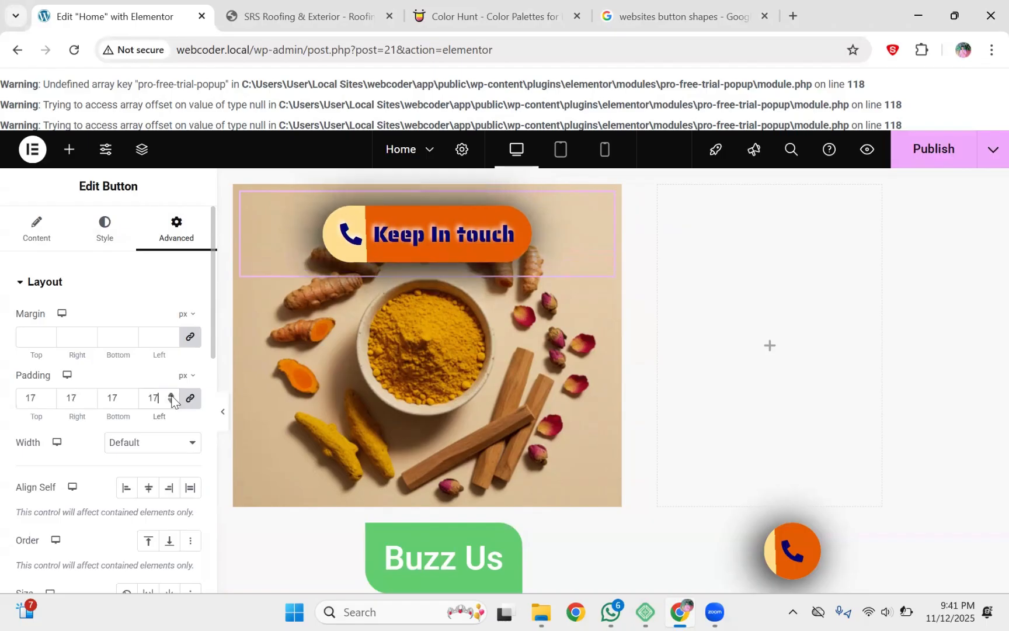
key(Up)
key(Up)
key(Up)
key(Up)
key(Up)
key(Up)
key(Up)
key(Up)
key(Up)
key(Up)
key(Up)
key(Up)
key(Up)
key(Up)
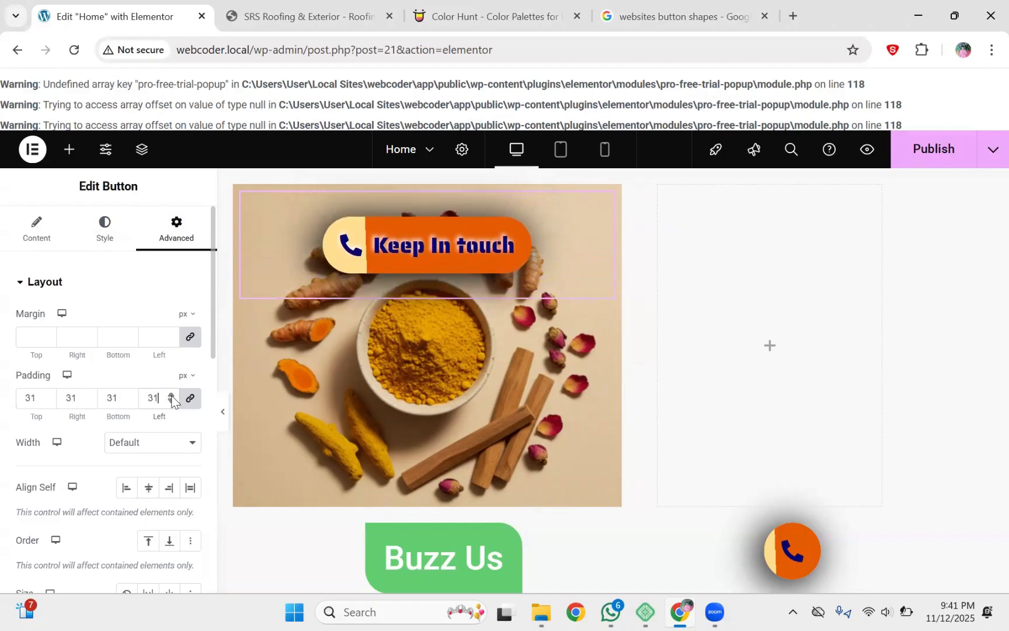
key(Up)
key(Up)
key(Up)
key(Up)
key(Up)
key(Up)
key(Up)
key(Up)
key(Up)
key(Up)
key(Up)
key(Up)
key(Up)
key(Up)
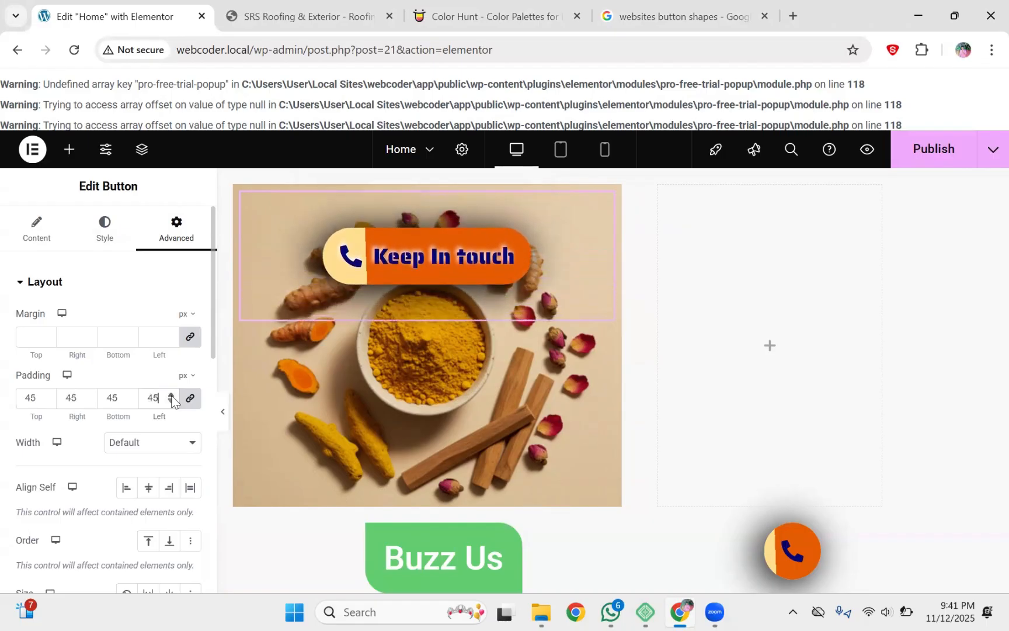
key(Up)
key(Up)
key(Up)
key(Up)
key(Up)
key(Up)
key(Up)
key(Up)
key(Up)
key(Up)
key(Up)
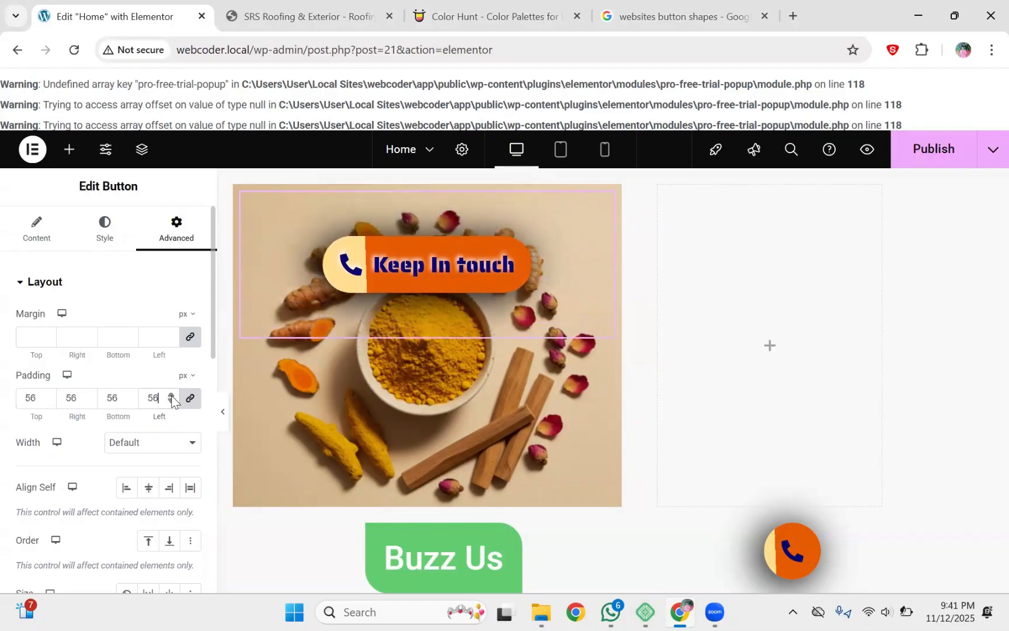
key(Up)
key(Up)
key(Up)
key(Up)
key(Up)
key(Up)
key(Up)
key(Up)
key(Up)
key(Up)
key(Up)
key(Up)
key(Up)
key(Up)
key(Up)
key(Up)
key(Up)
key(Up)
key(Up)
key(Up)
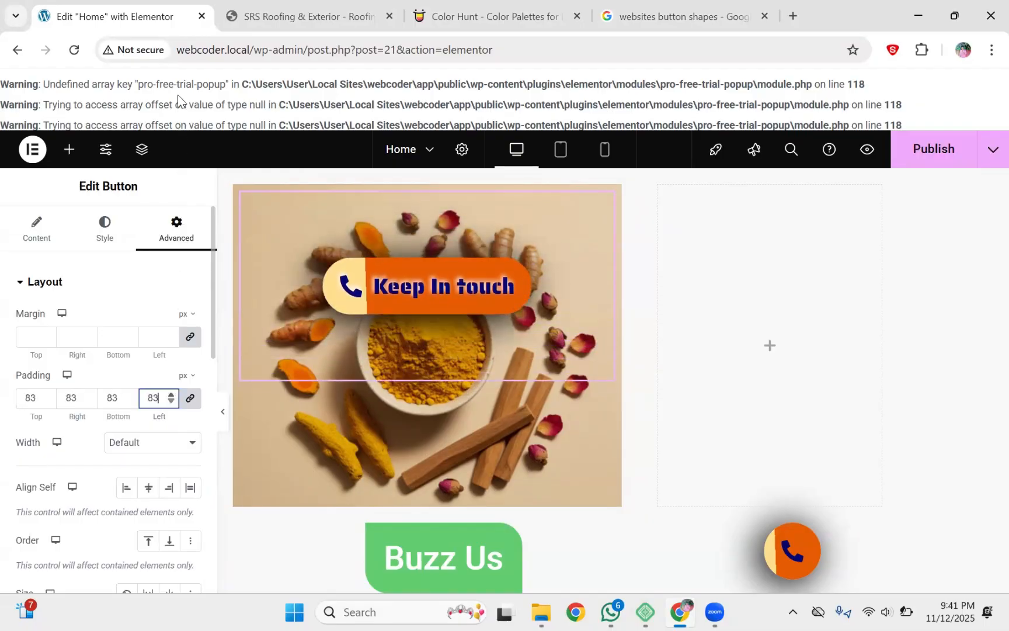
key(Up)
key(Up)
key(Up)
key(Up)
key(Up)
key(Up)
key(Up)
key(Up)
key(Up)
key(Up)
key(Up)
key(Up)
key(Up)
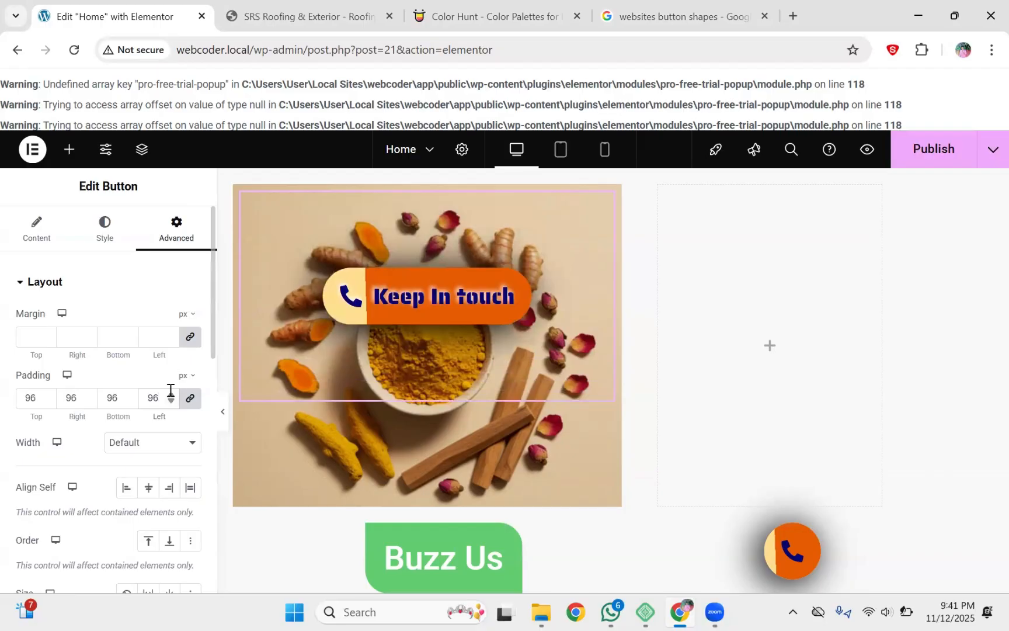
click(171, 396)
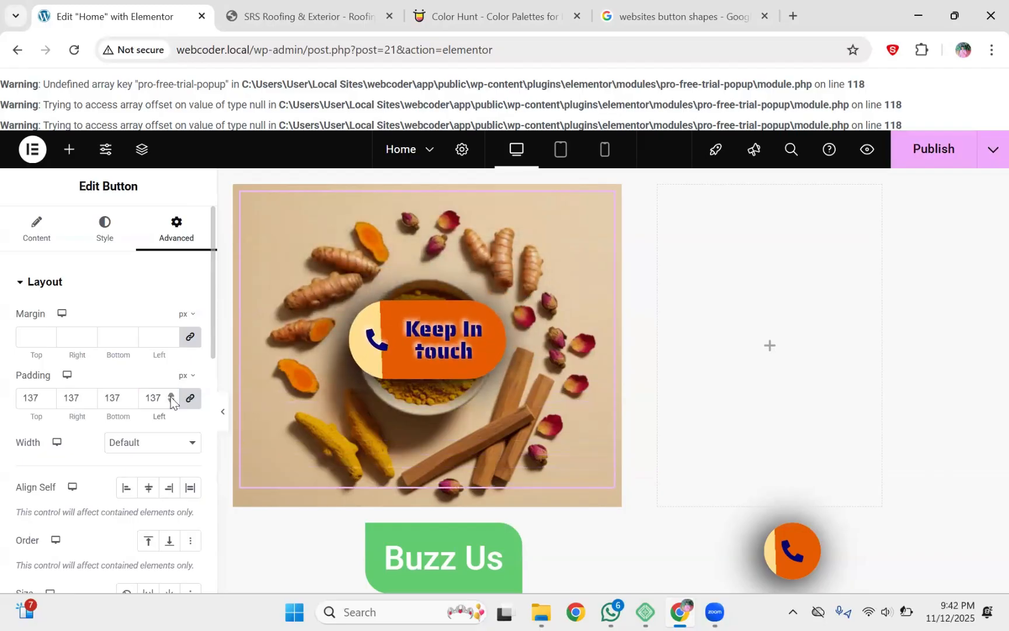
click(171, 397)
click(170, 397)
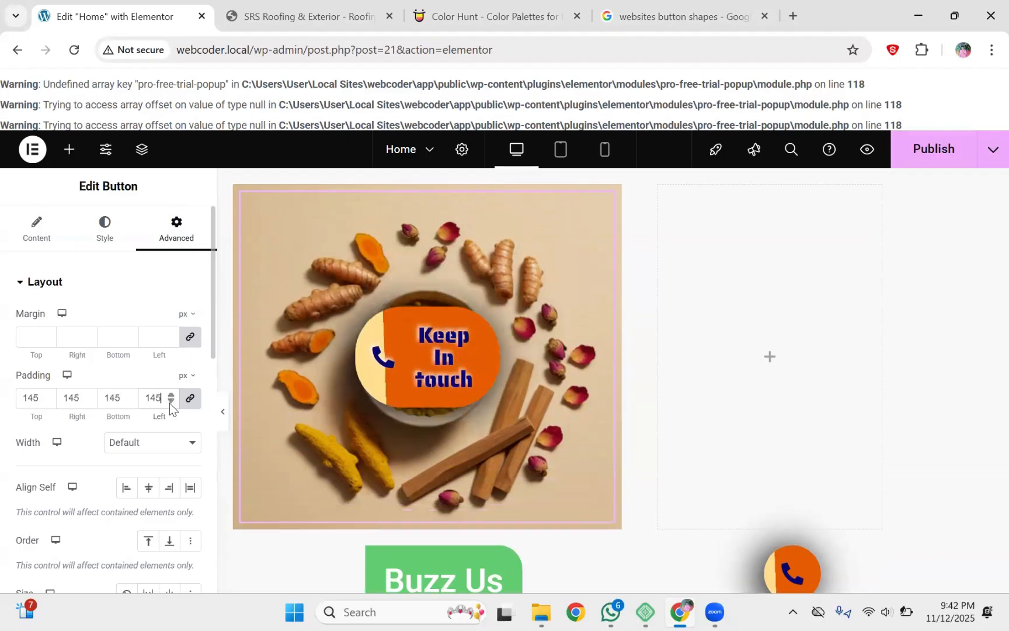
click(171, 402)
click(171, 402)
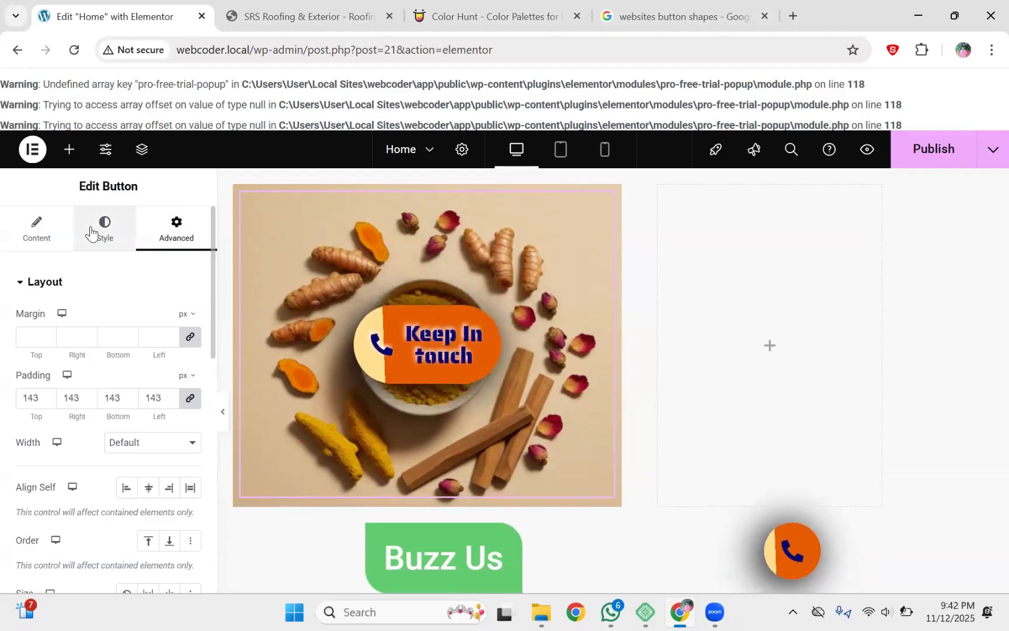
Step: Shrink the Keep In touch button's typography size from 28 to 15 px
click(94, 229)
click(191, 353)
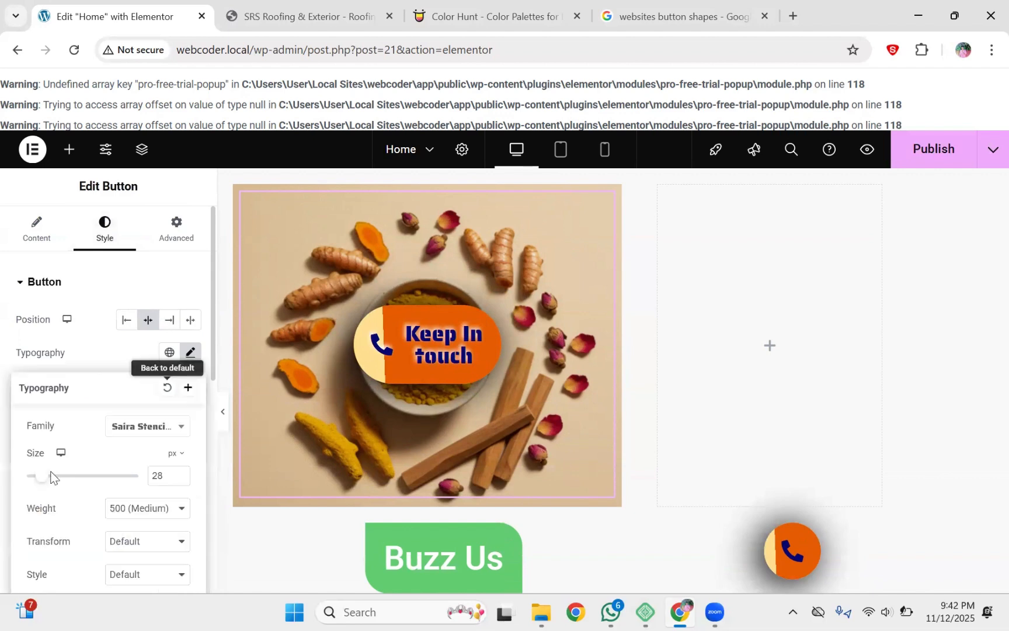
drag(46, 480, 38, 480)
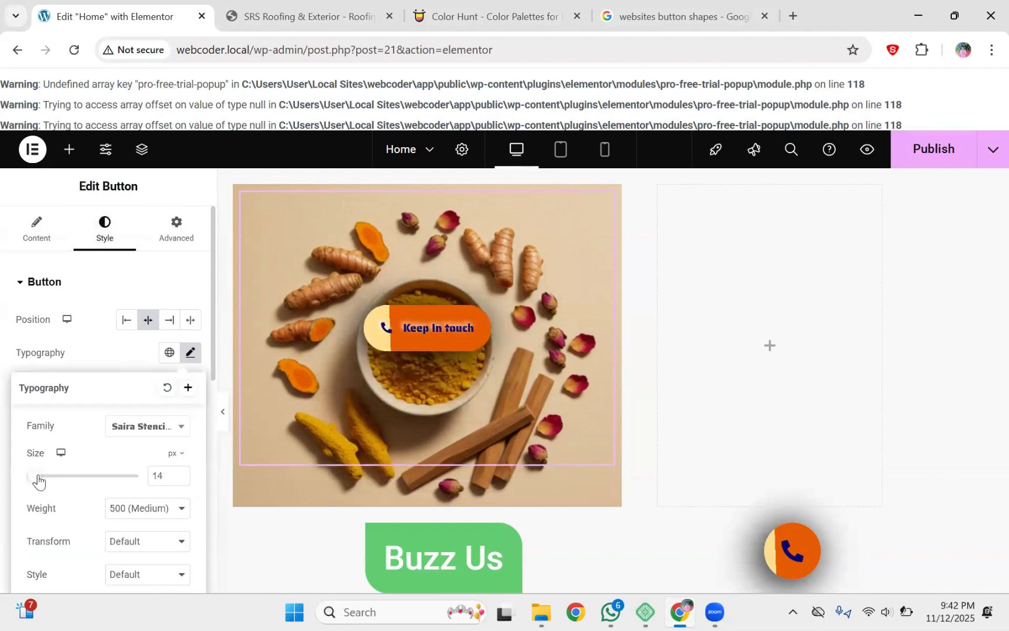
click(122, 290)
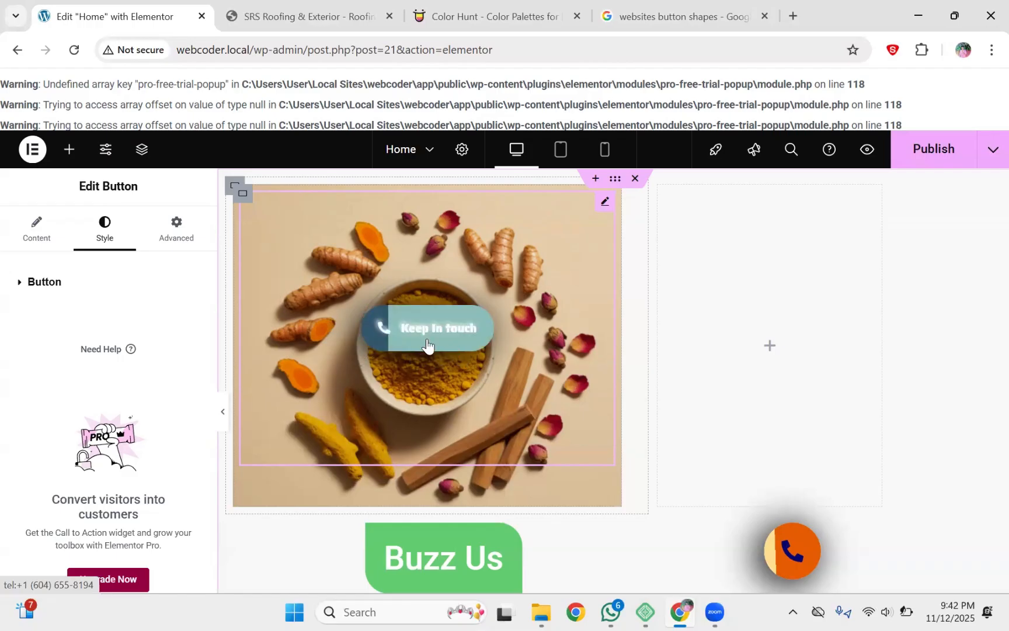
Step: Check the button's 'Keep In touch' label text in Content, then go back to Style
click(38, 235)
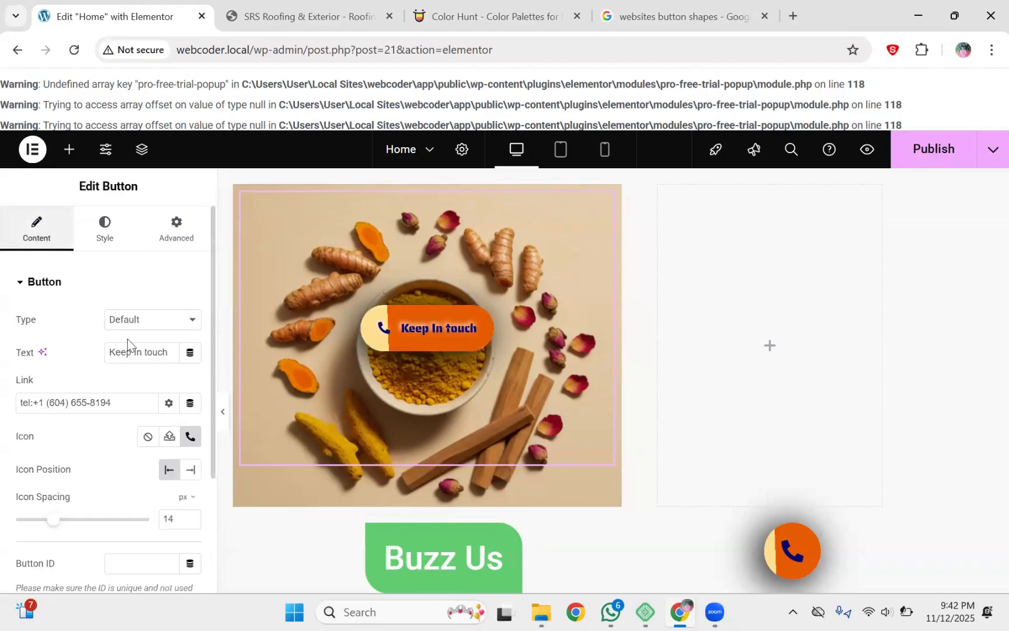
drag(174, 352, 108, 353)
click(164, 353)
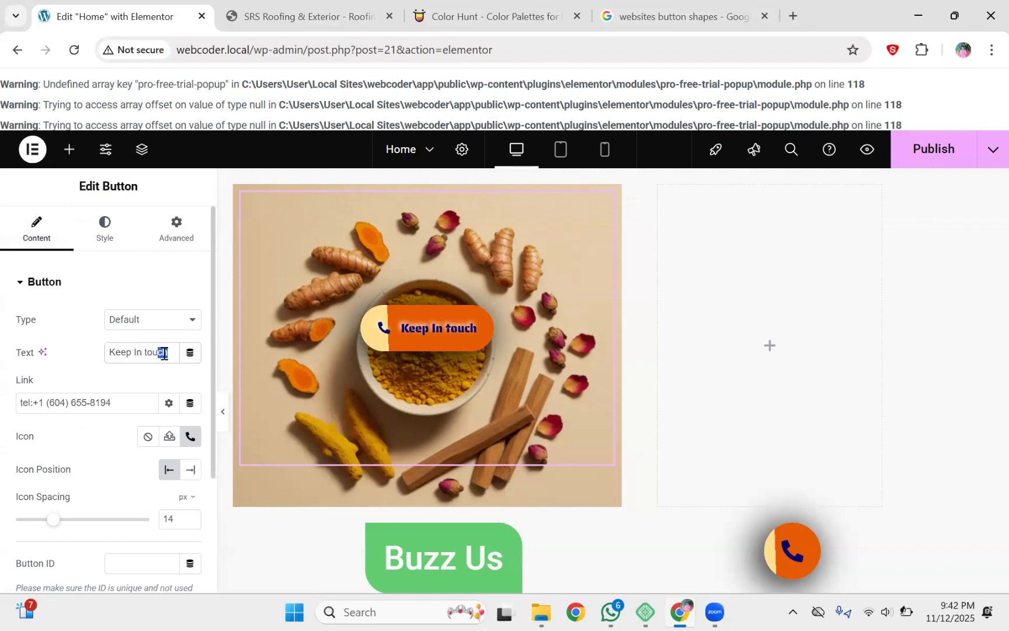
click(113, 239)
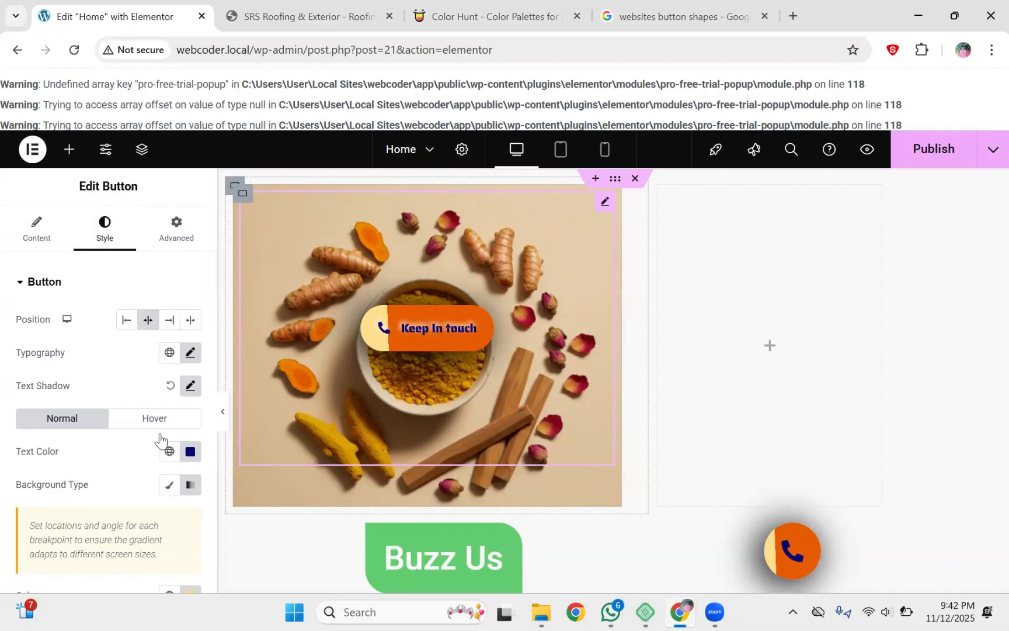
Step: Paste white as the button's text colour and give its label a black #000000 text shadow
click(190, 451)
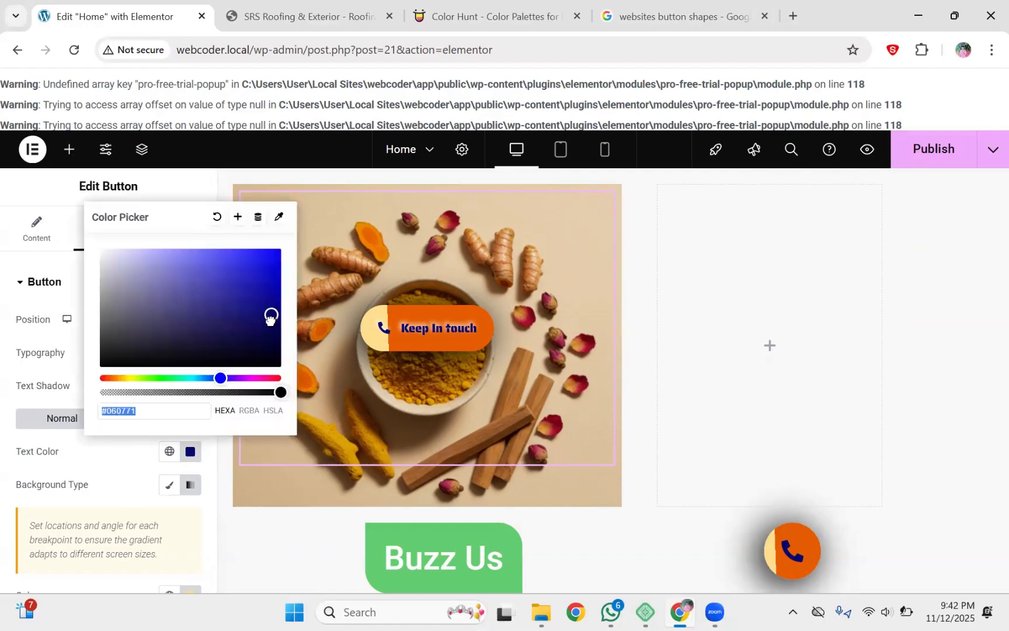
text(#FFFFFF)
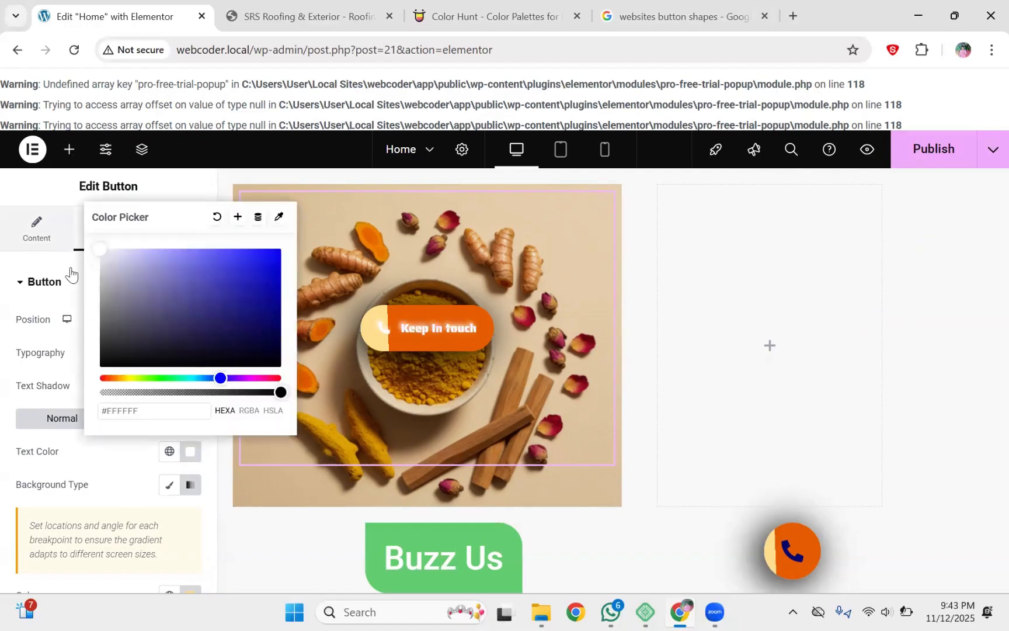
click(146, 475)
click(191, 386)
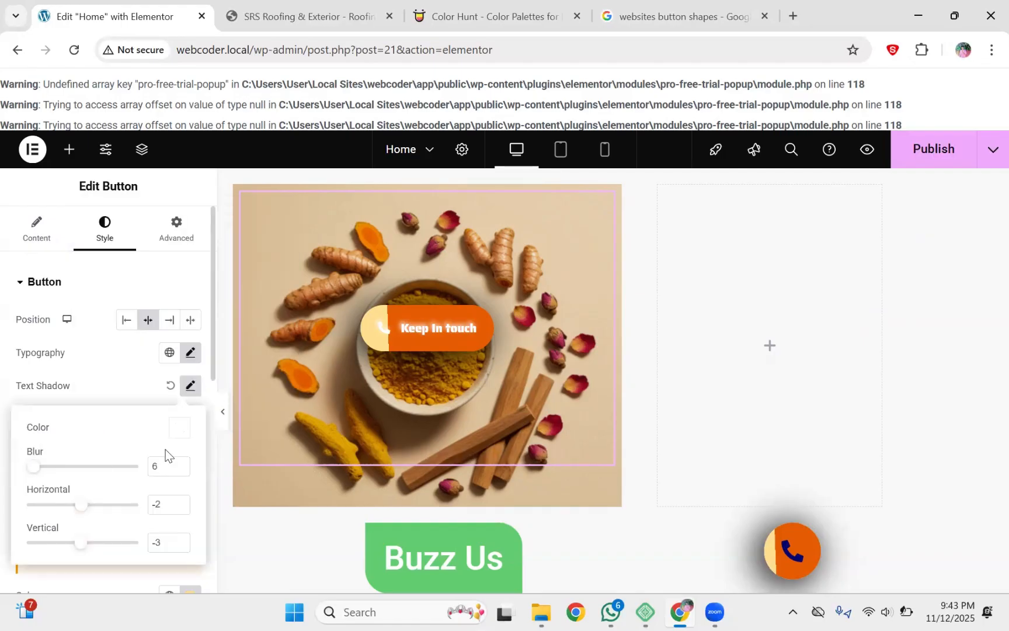
click(179, 431)
drag(90, 224, 91, 410)
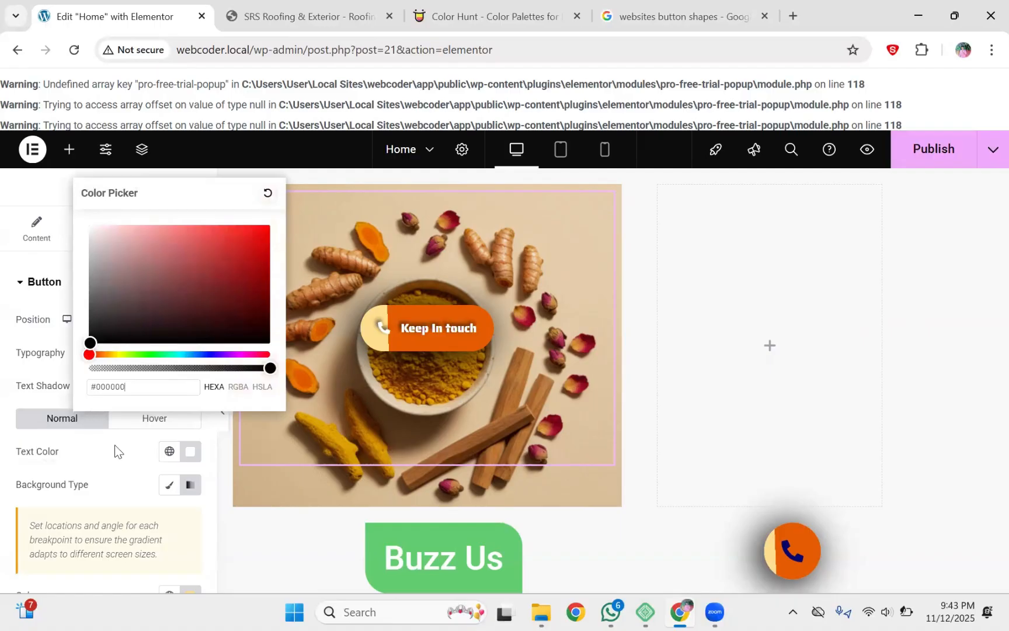
click(115, 451)
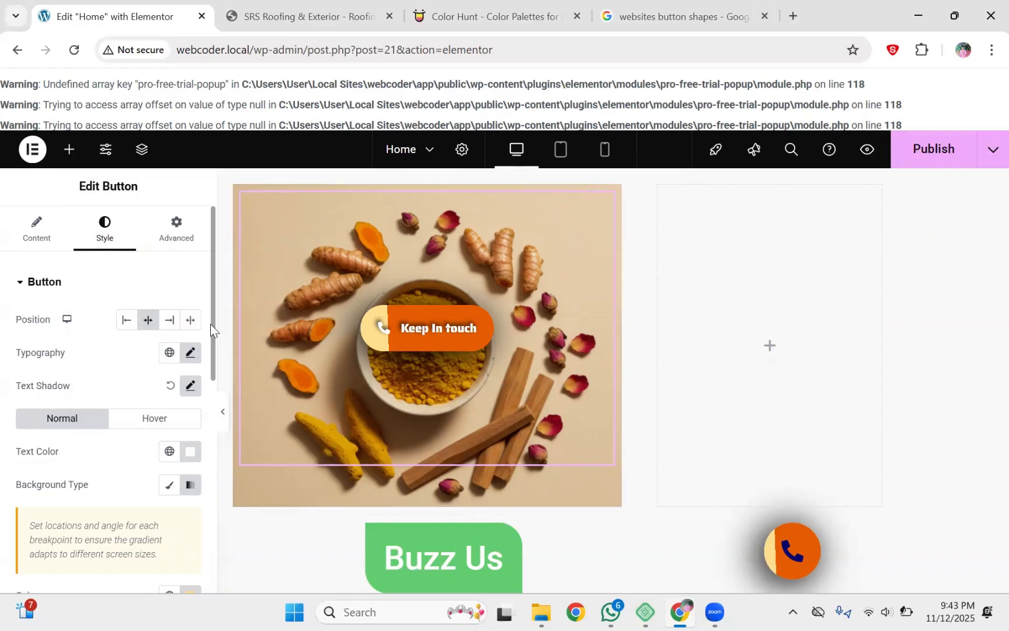
scroll(211, 326, down, 3)
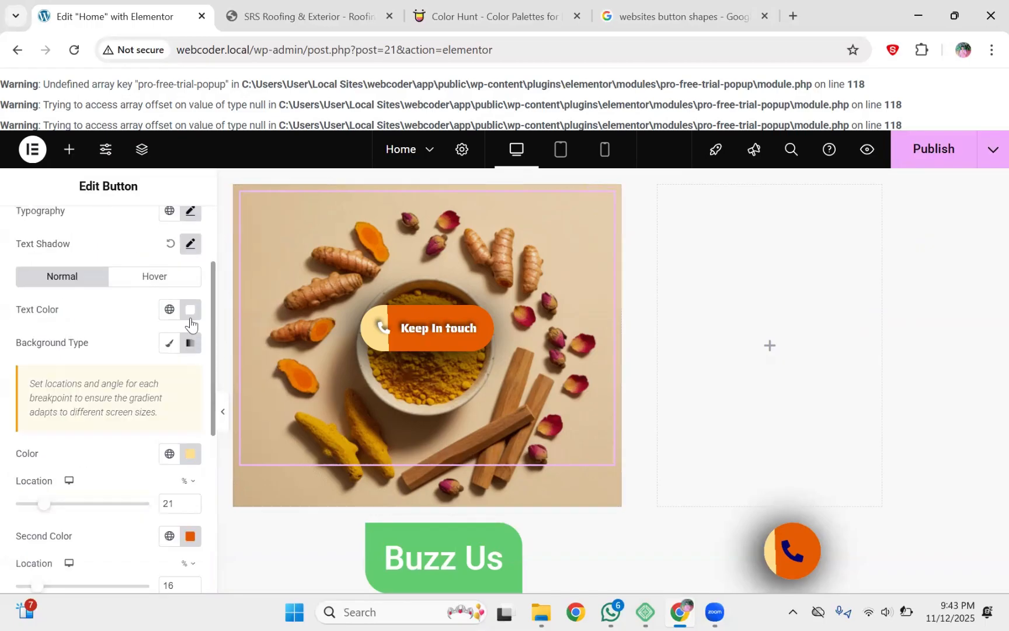
Step: Keep the button background a gradient and set both its colours' alpha to 0
click(190, 312)
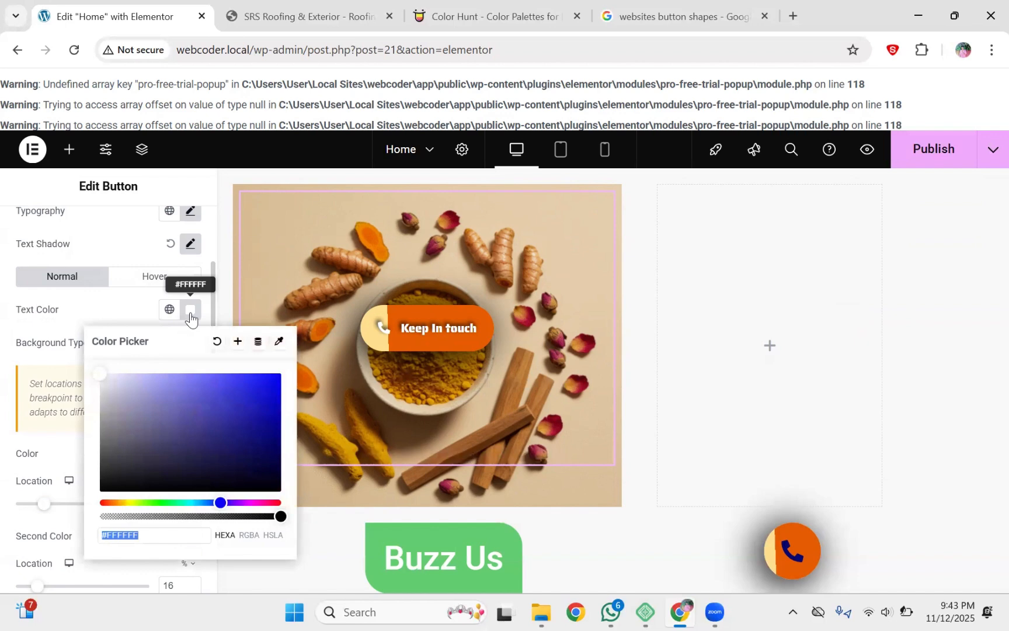
click(127, 313)
click(189, 345)
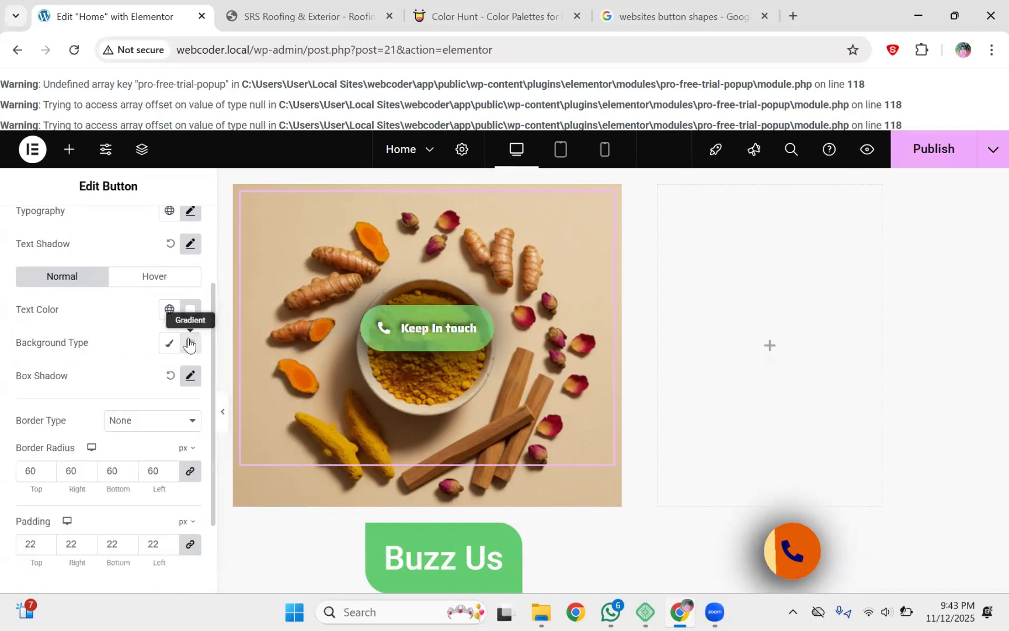
click(174, 347)
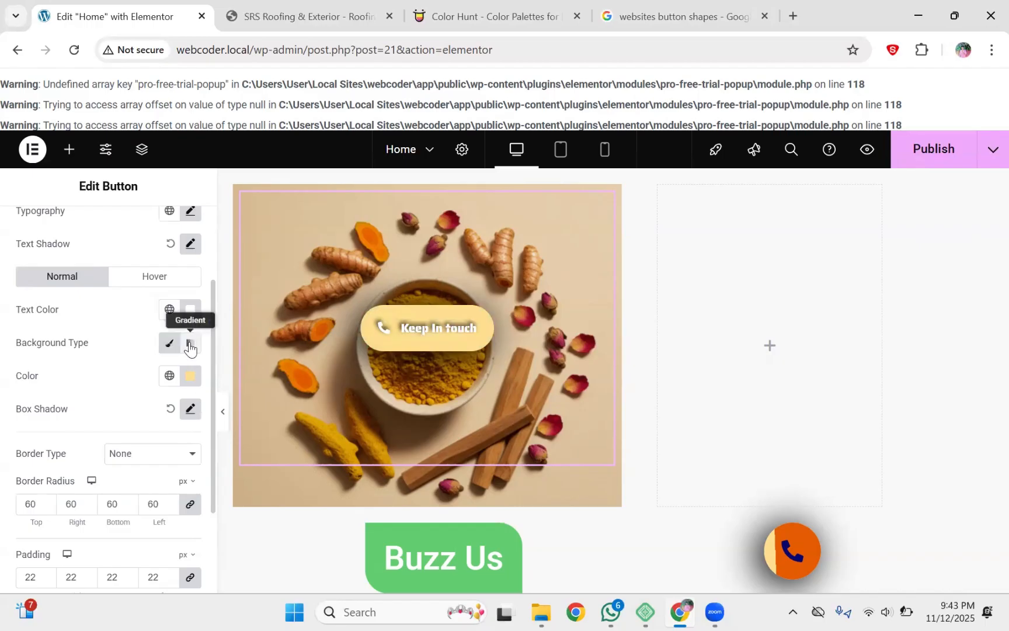
click(190, 347)
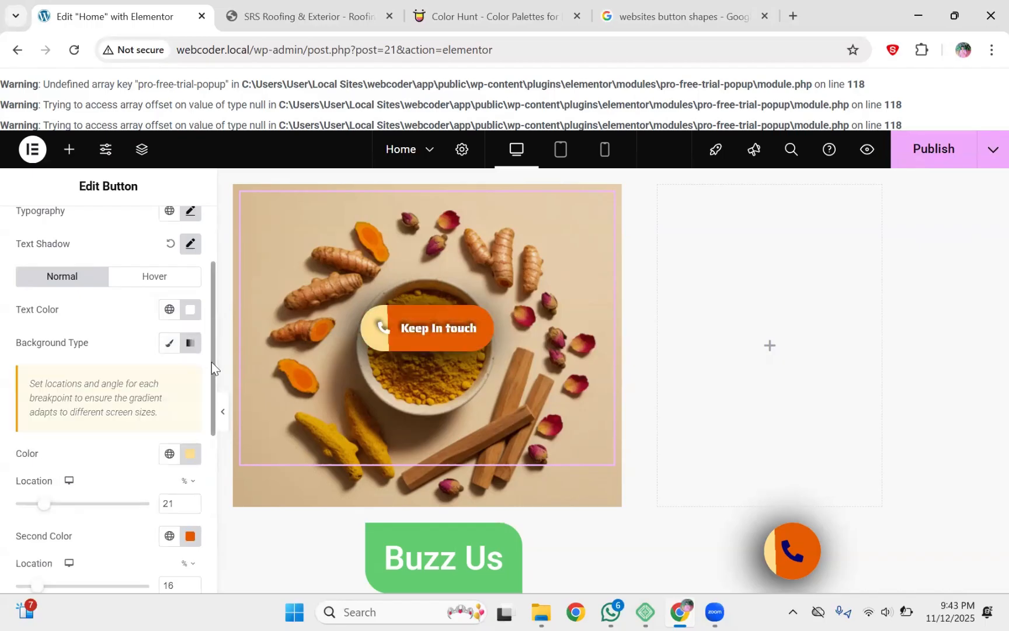
scroll(210, 362, down, 3)
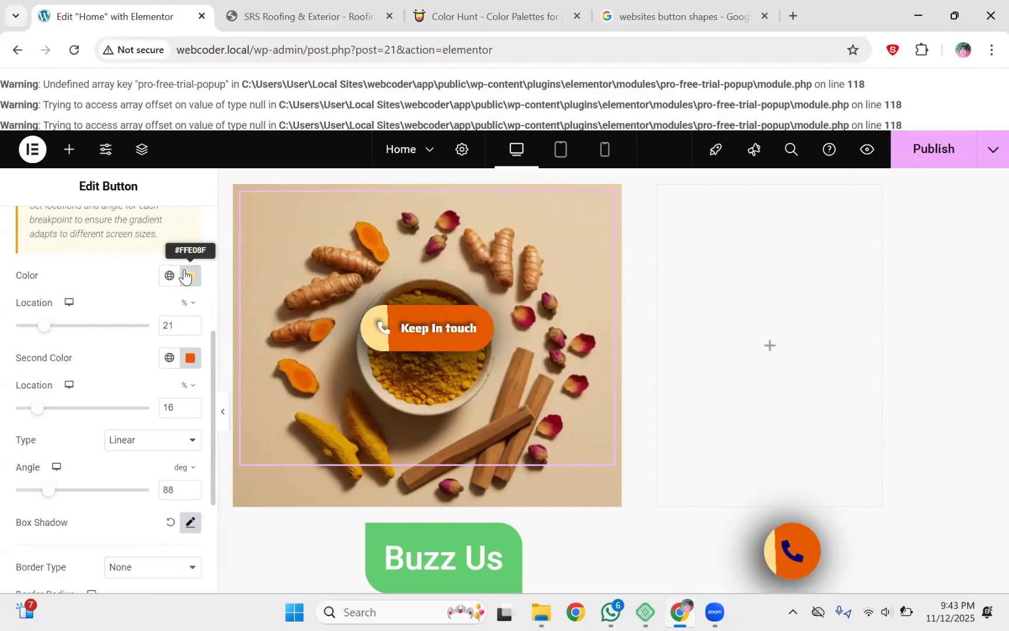
click(185, 275)
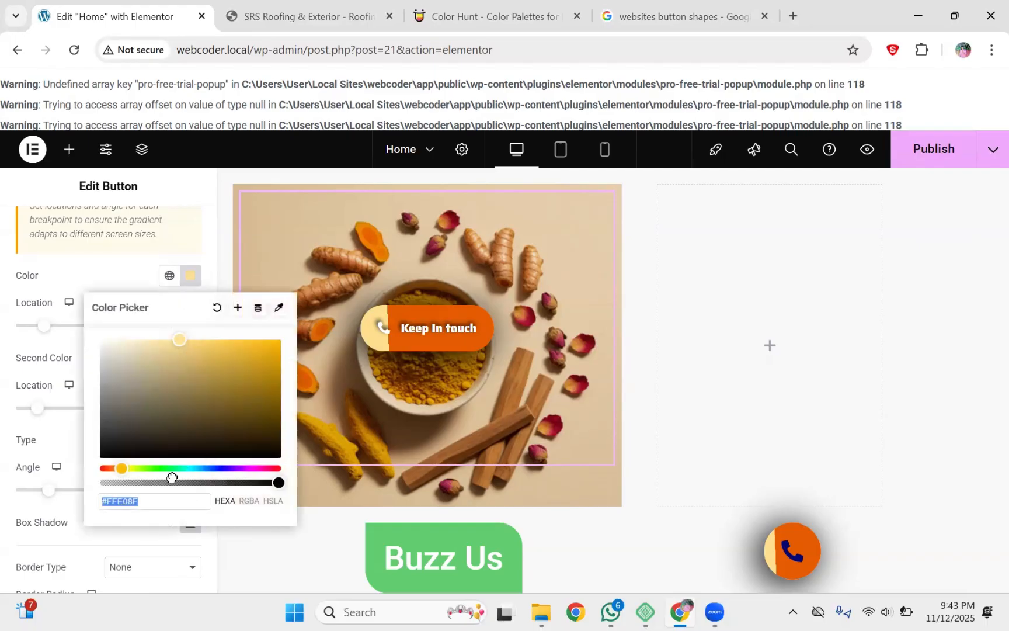
drag(172, 478, 79, 479)
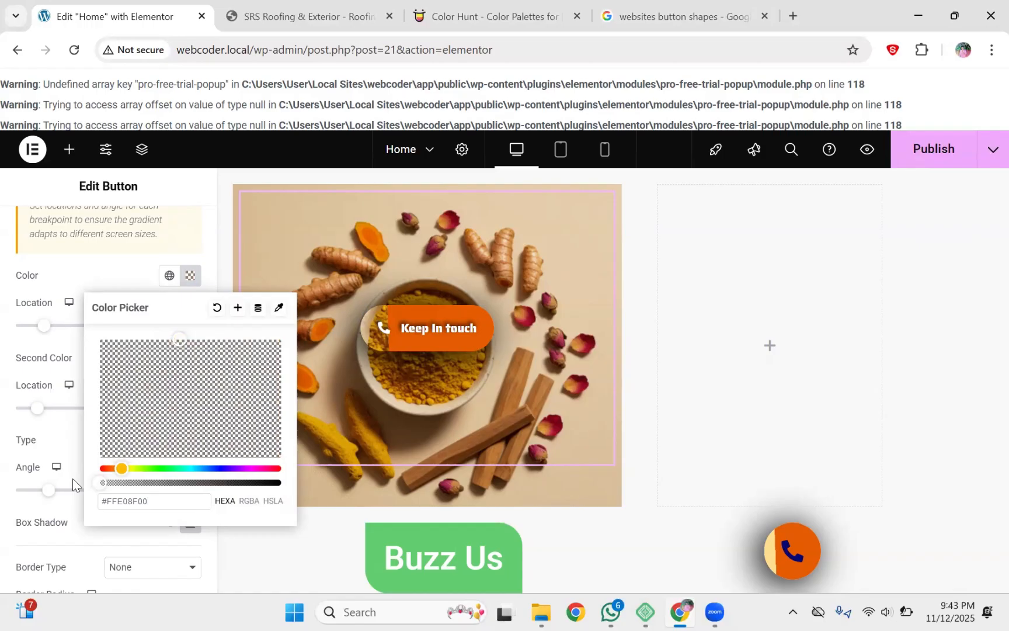
click(92, 261)
click(190, 357)
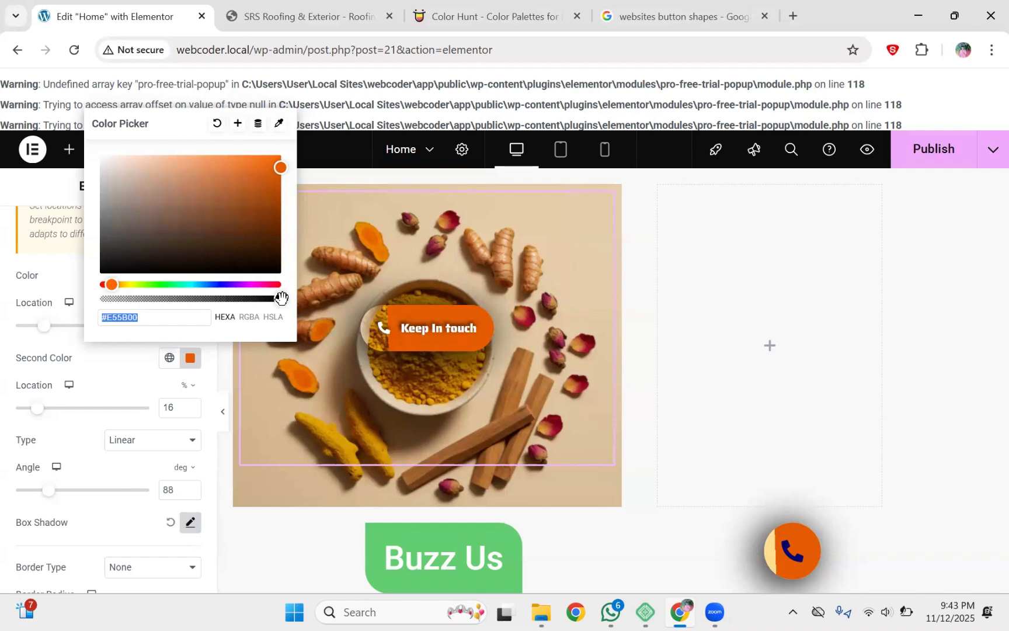
drag(281, 297, 236, 299)
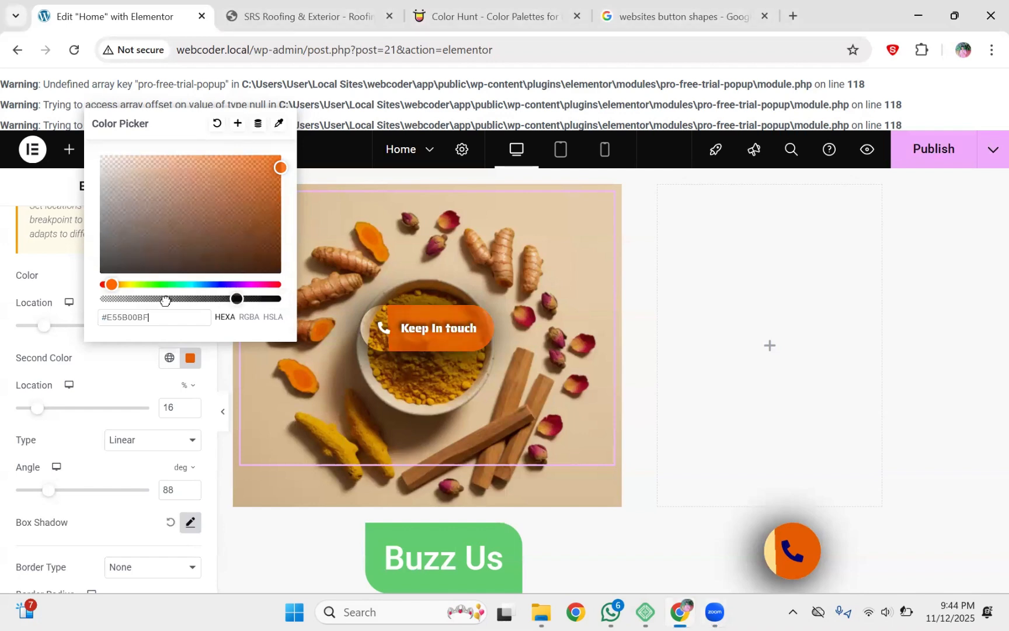
drag(165, 300, 88, 306)
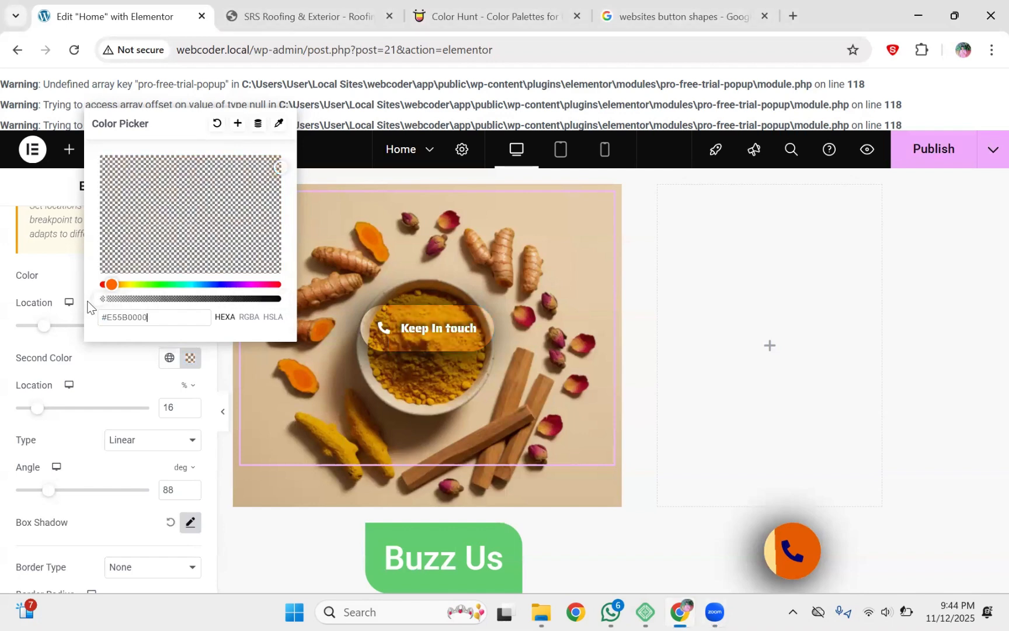
click(116, 368)
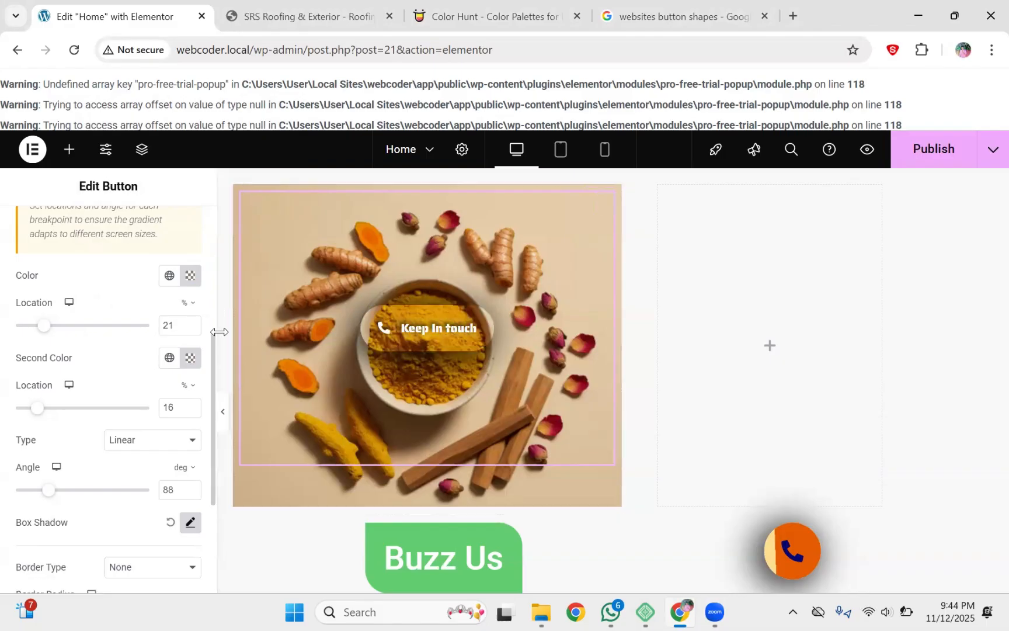
Step: In the Hover state, make both gradient colours fully transparent as well
scroll(199, 240, up, 2)
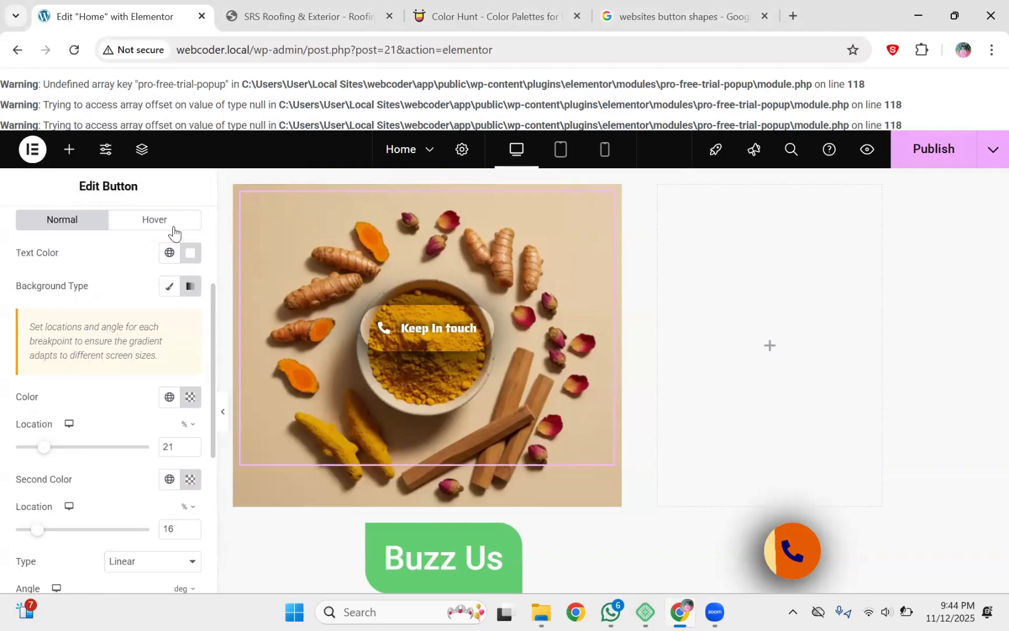
click(154, 219)
click(190, 396)
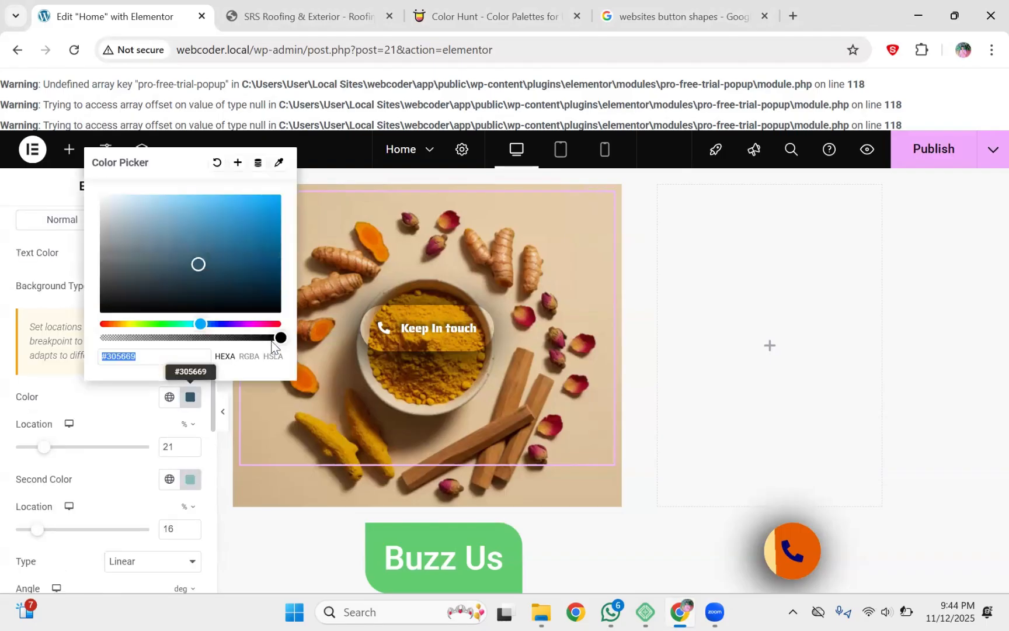
drag(272, 337, 84, 341)
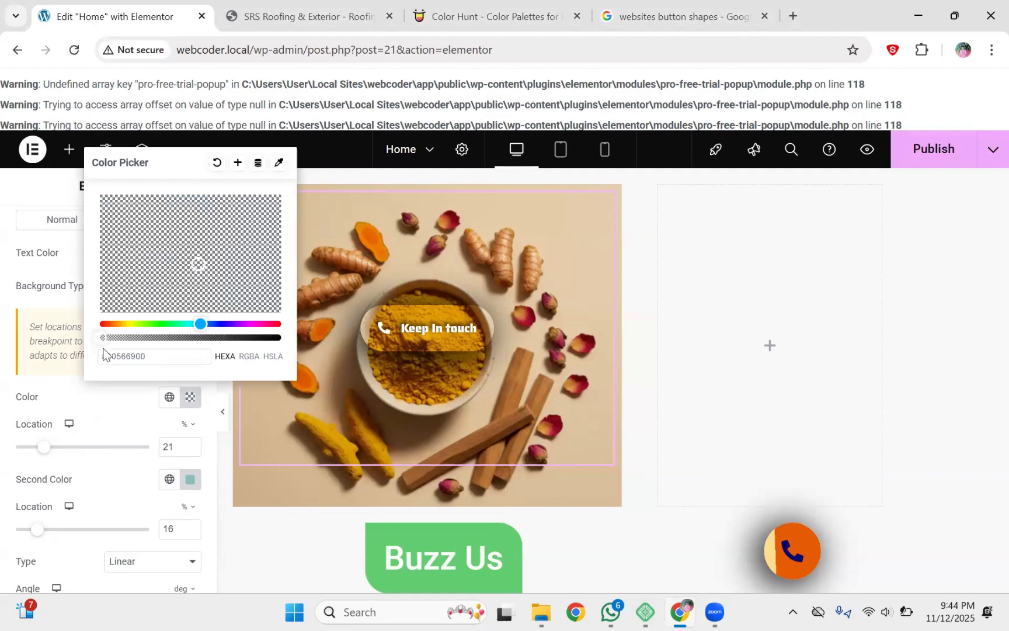
click(190, 479)
drag(279, 420, 91, 429)
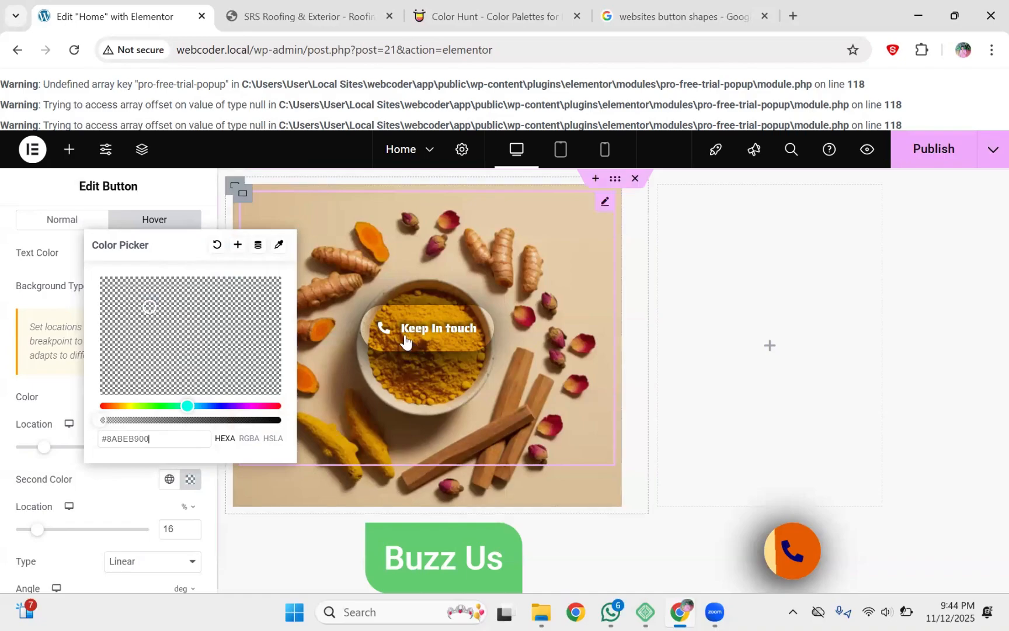
click(204, 502)
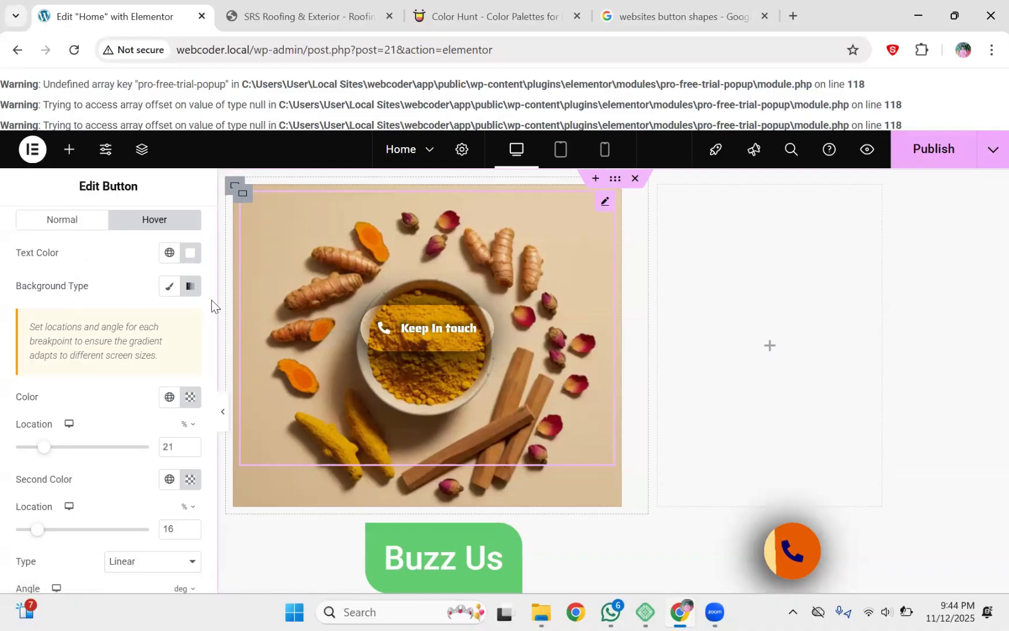
Step: In the Normal state, reset the button's Box Shadow to default to remove the dark box
scroll(213, 374, down, 6)
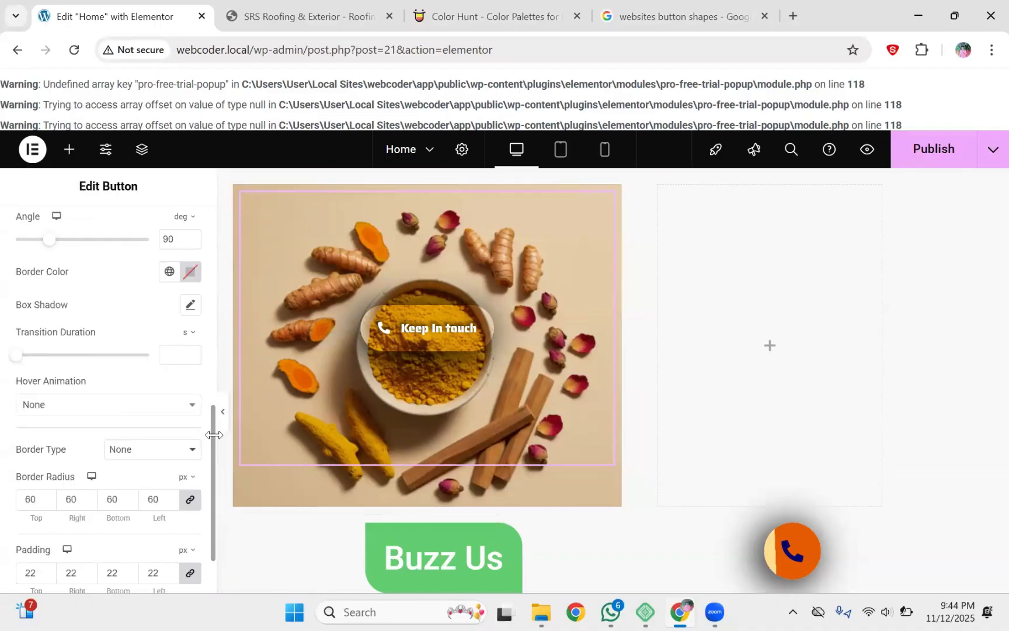
scroll(214, 434, up, 10)
click(77, 419)
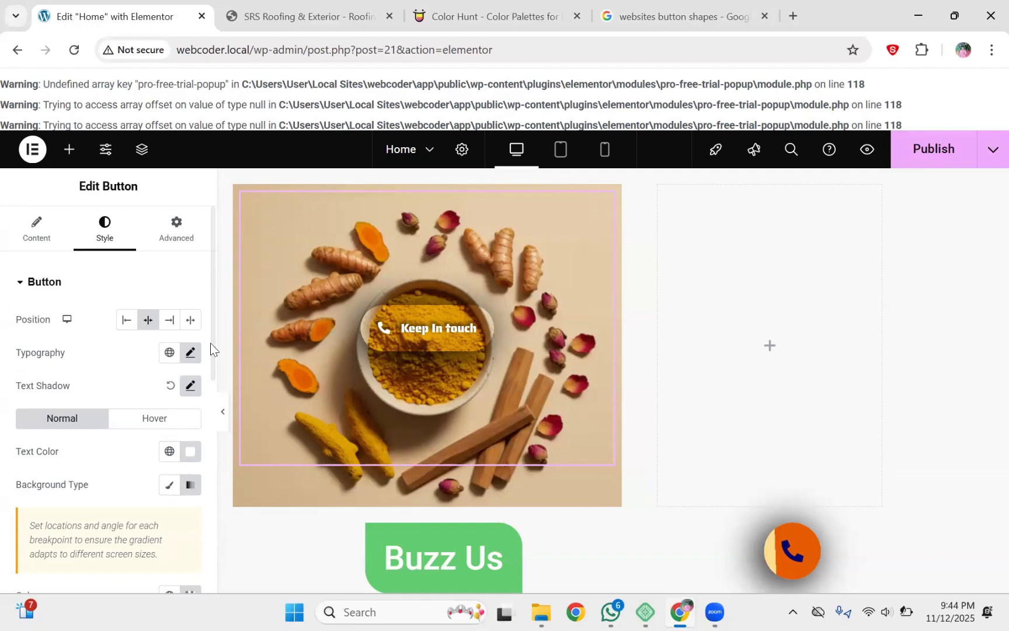
drag(210, 343, 205, 545)
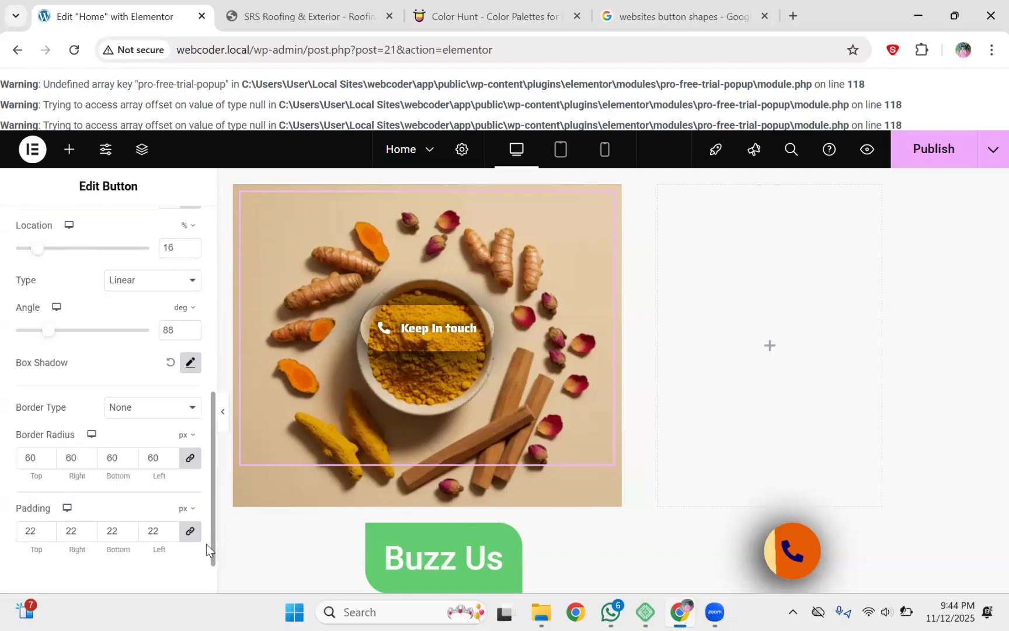
scroll(205, 545, down, 1)
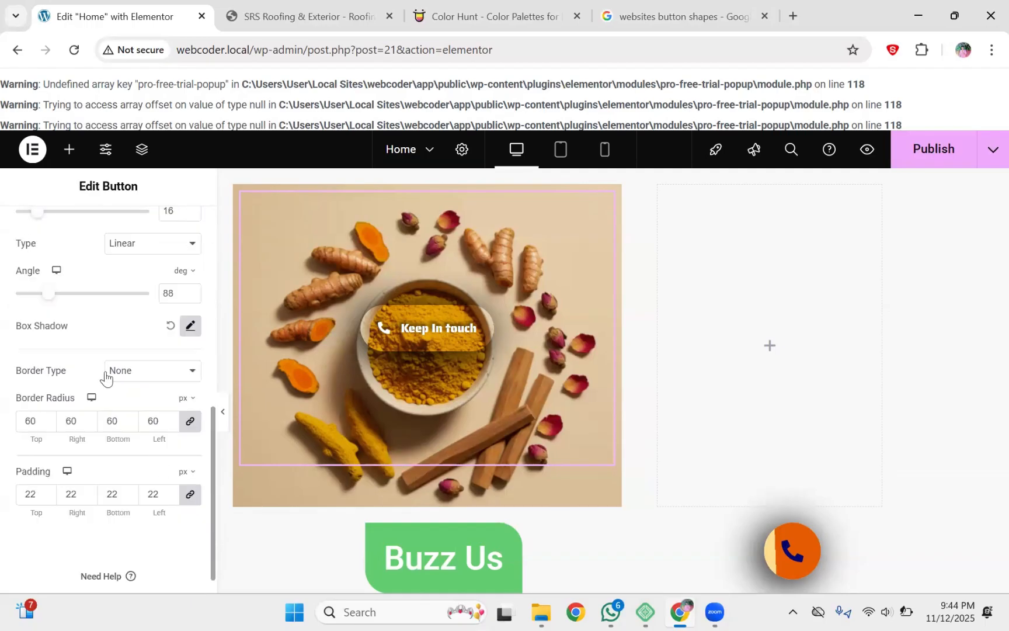
click(190, 325)
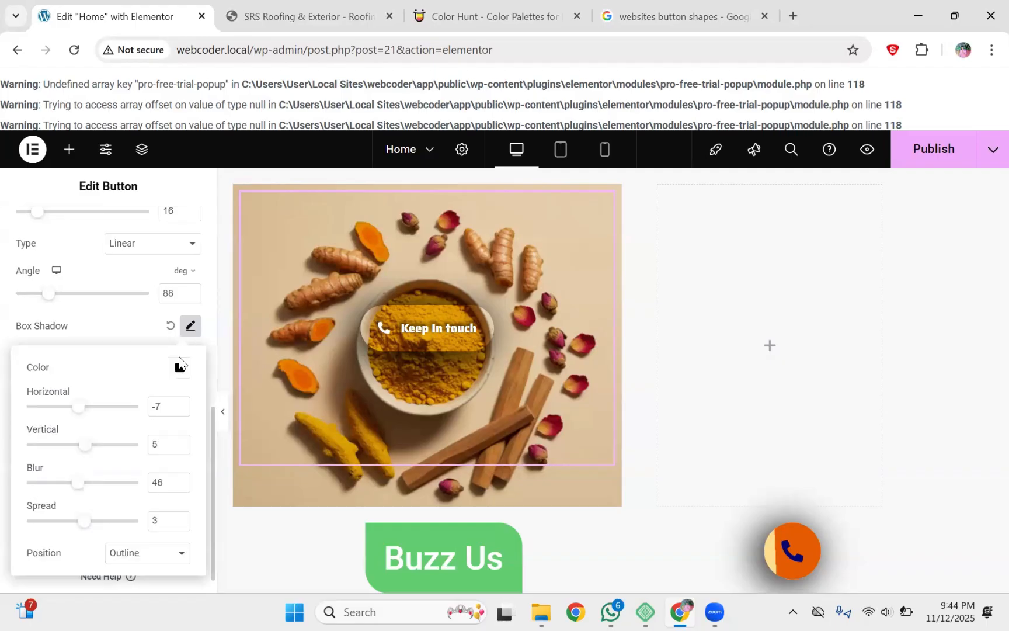
click(169, 326)
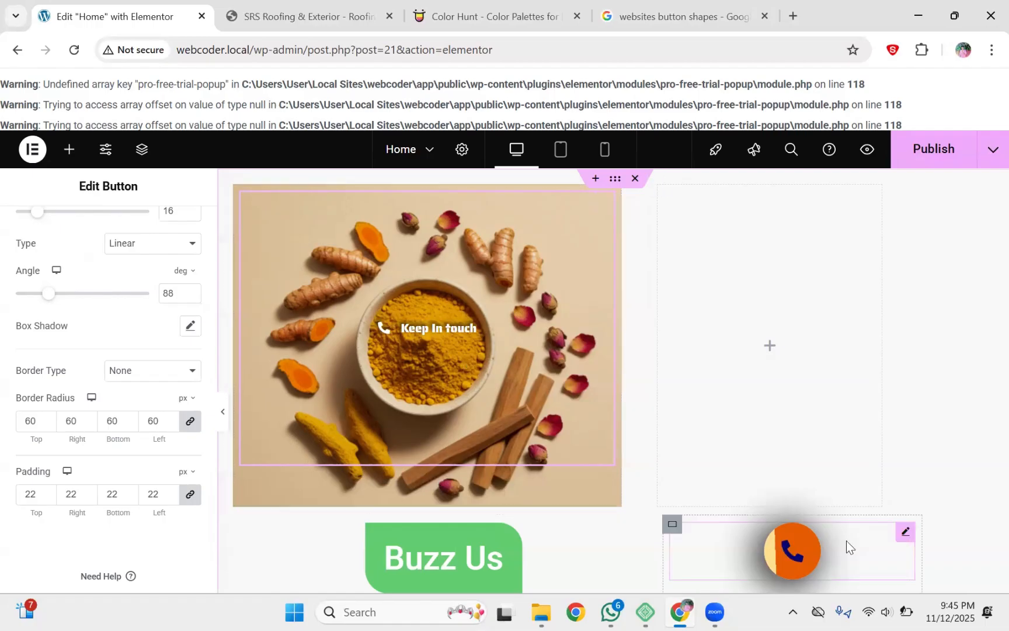
Step: Type 'keep in touch' as the orange phone button's label text
click(906, 532)
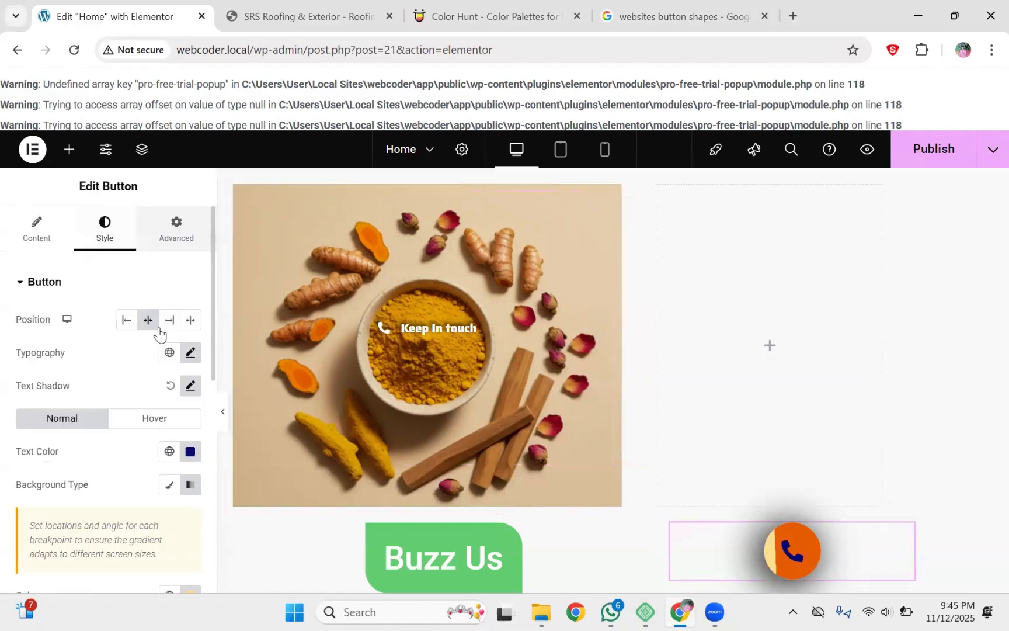
click(44, 236)
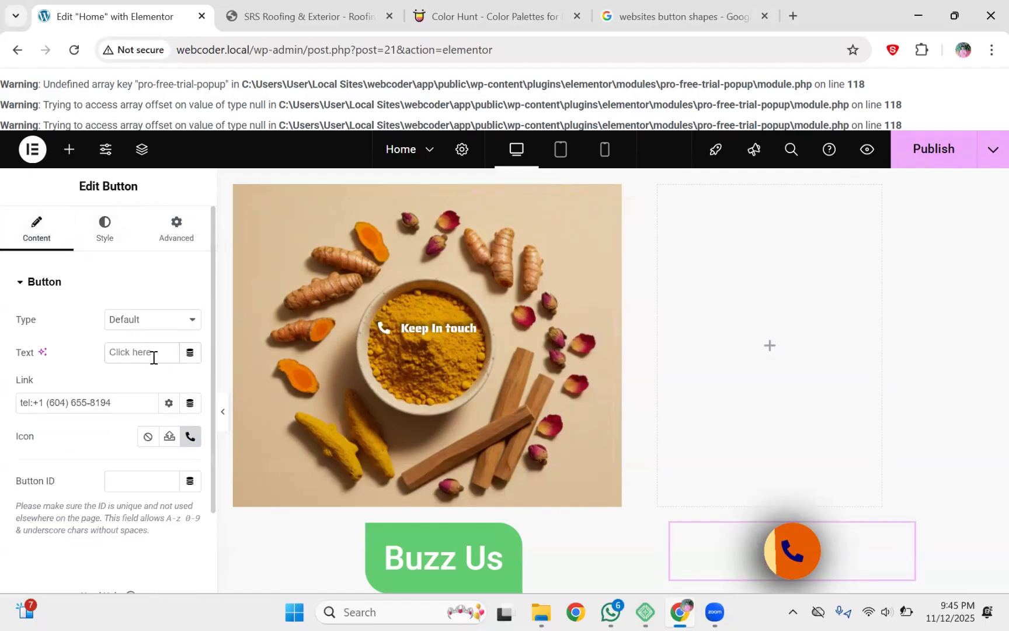
click(154, 357)
text(keep in)
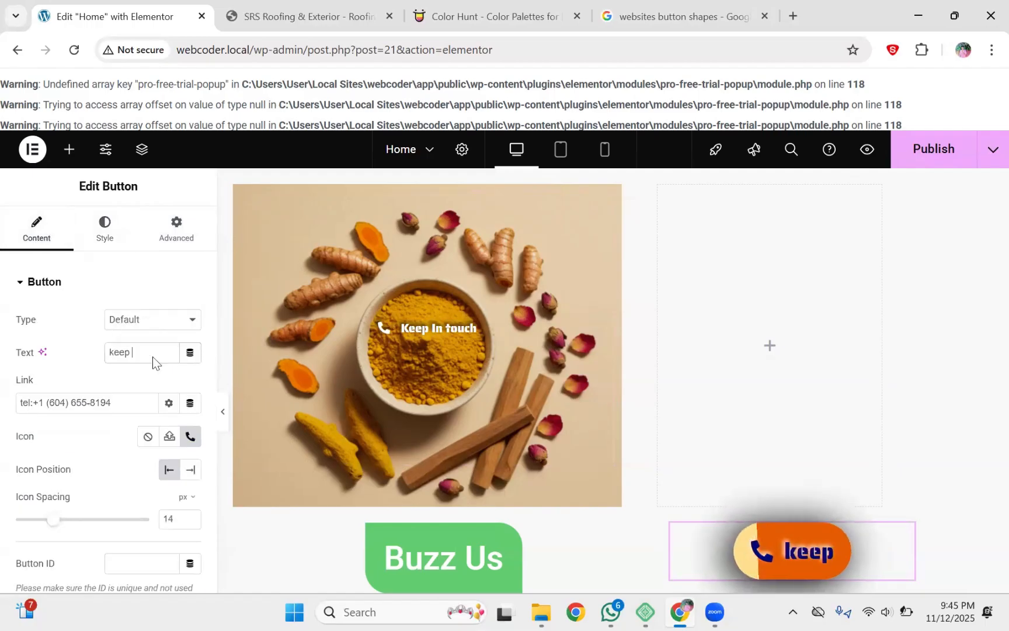
text( touch)
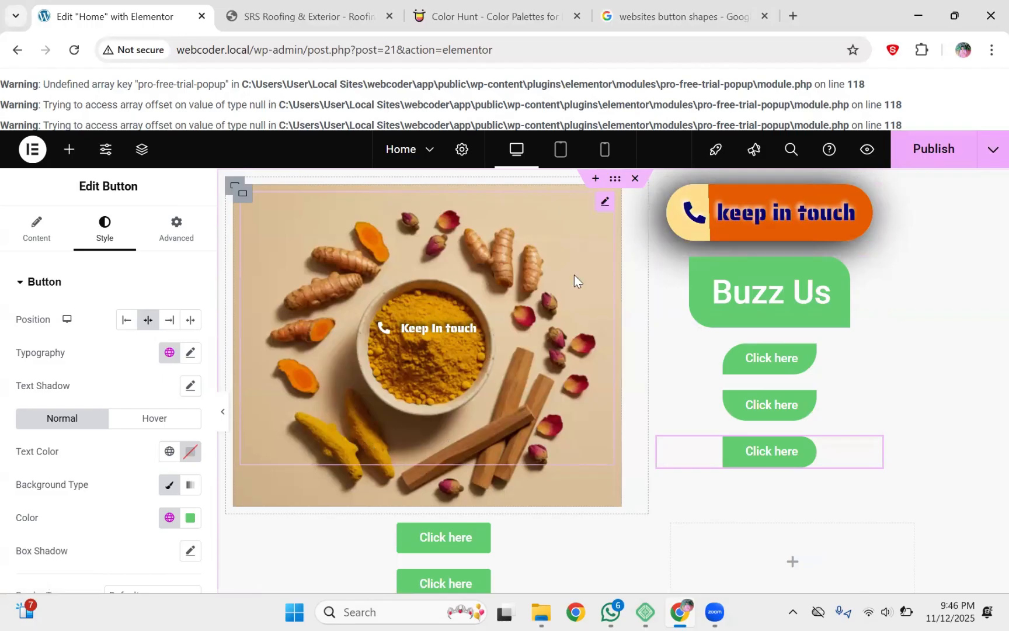
Step: Select the spice-photo container and inspect its background overlay colour without changing it
click(242, 198)
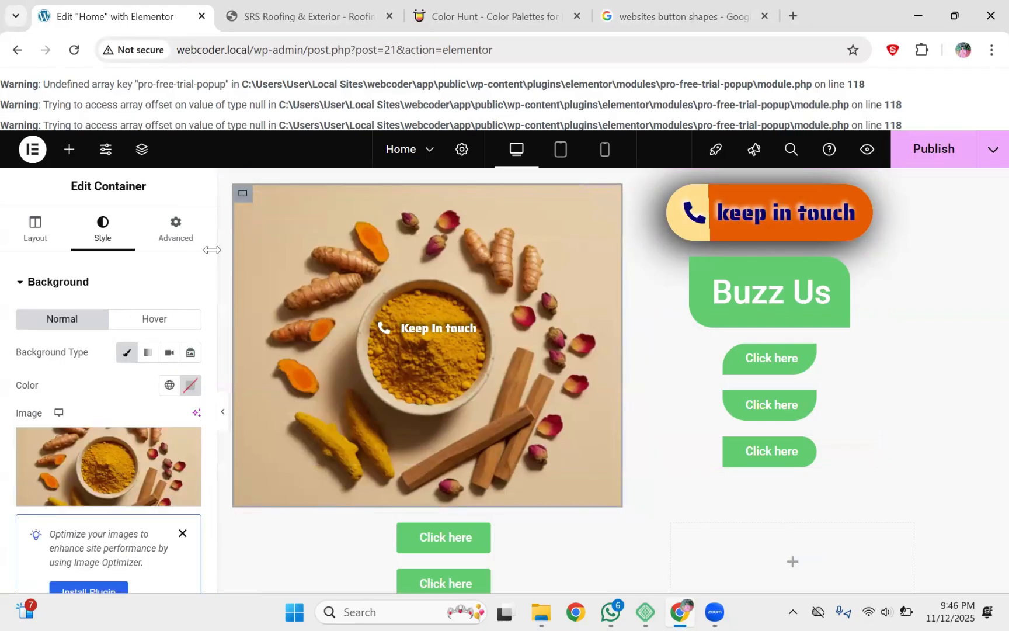
click(190, 385)
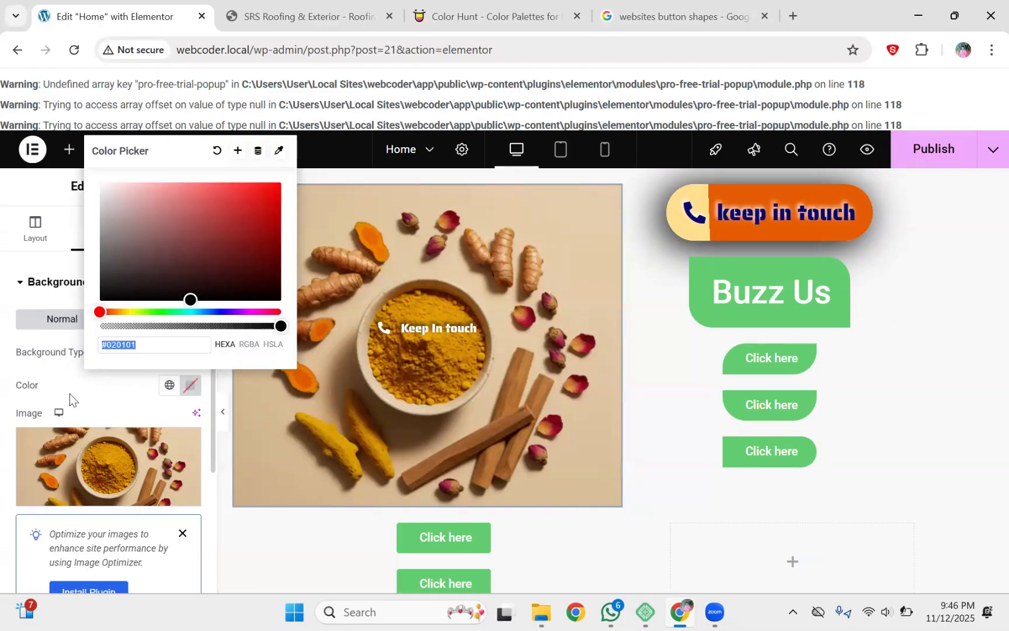
click(44, 247)
click(45, 247)
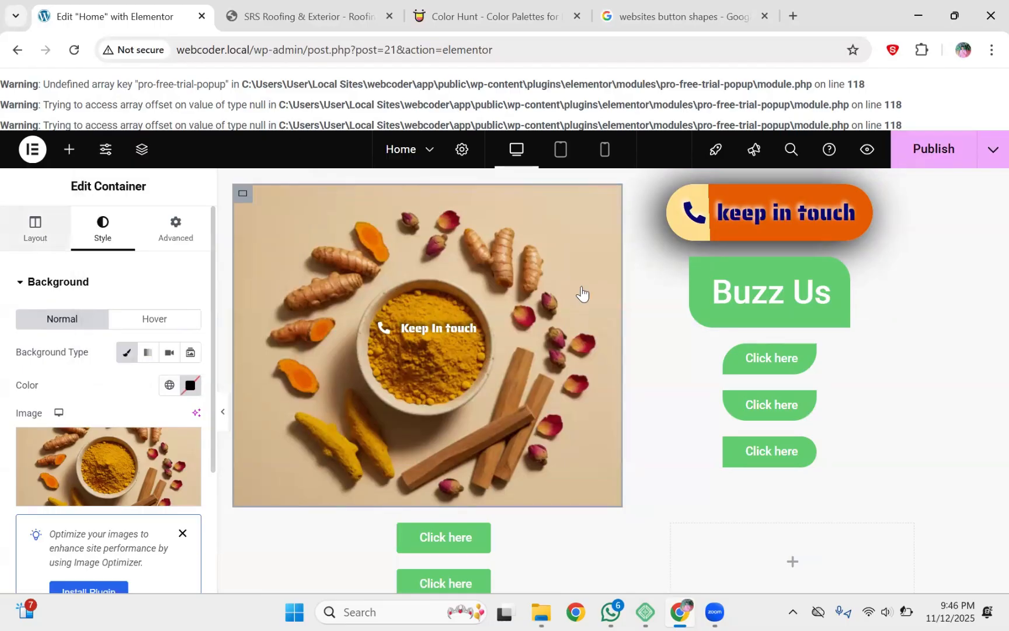
Step: Enlarge the Keep In touch button's typography size to 38 px, then reselect the container
click(606, 203)
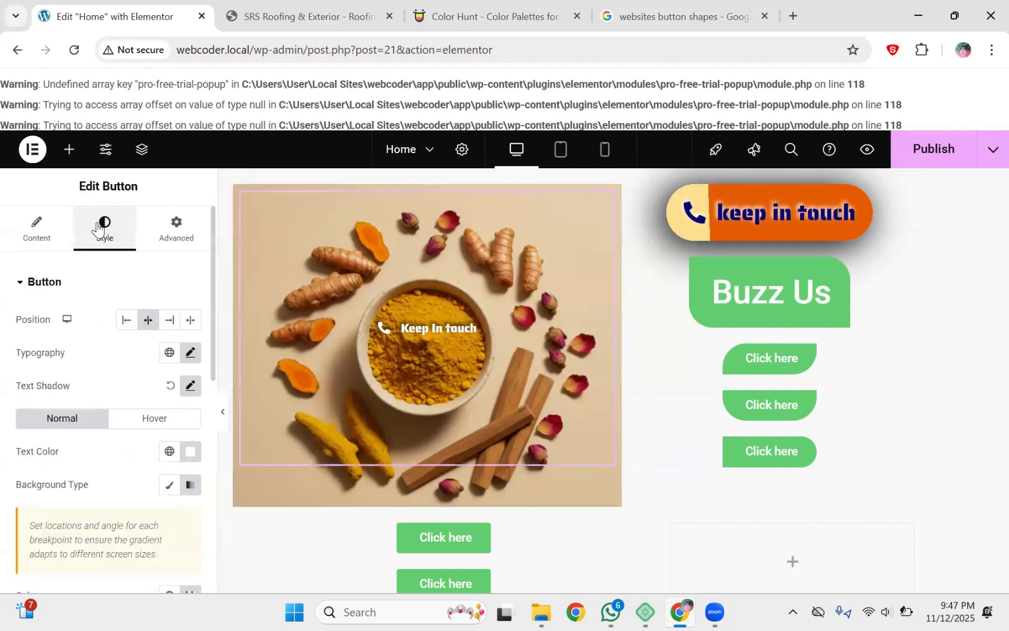
click(191, 353)
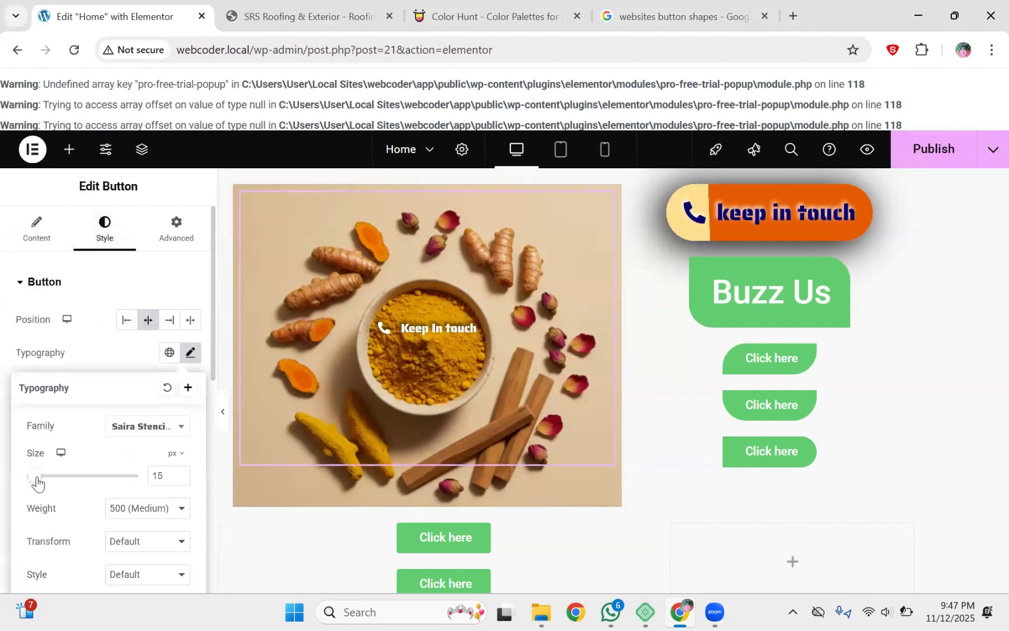
mouse_move(35, 476)
mouse_down()
mouse_move(50, 477)
mouse_move(40, 478)
mouse_up()
click(92, 291)
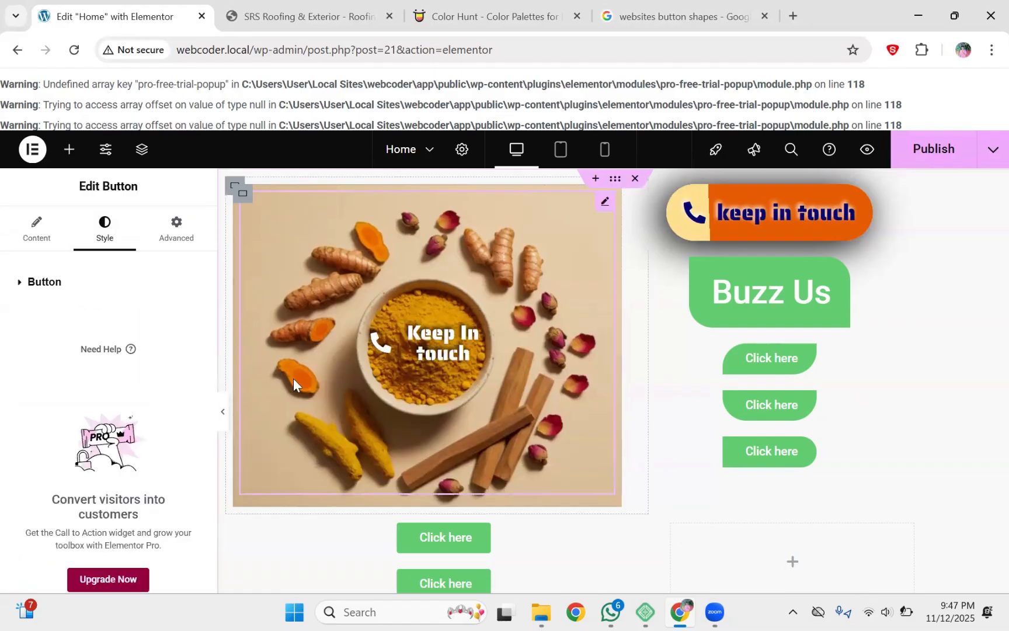
click(34, 284)
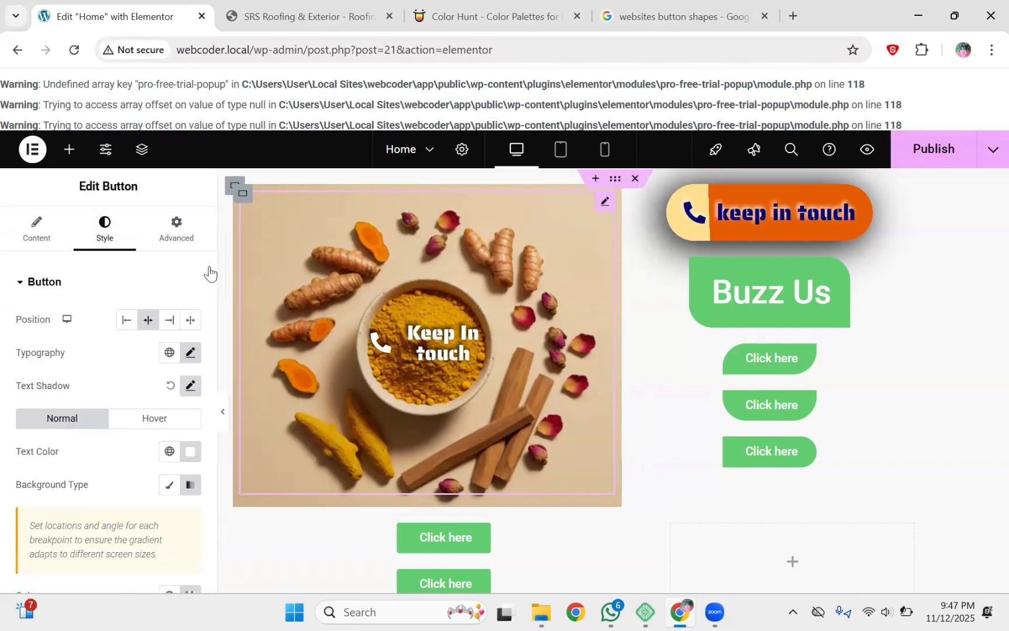
click(244, 190)
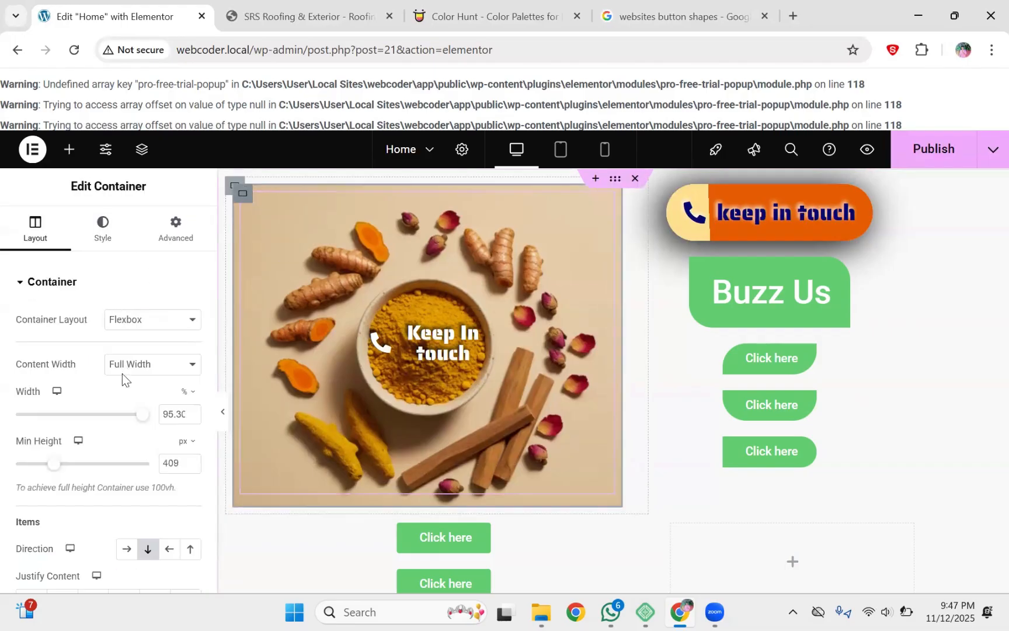
Step: Open the spice-photo container's Style background settings and set its colour swatch to pure black
click(94, 255)
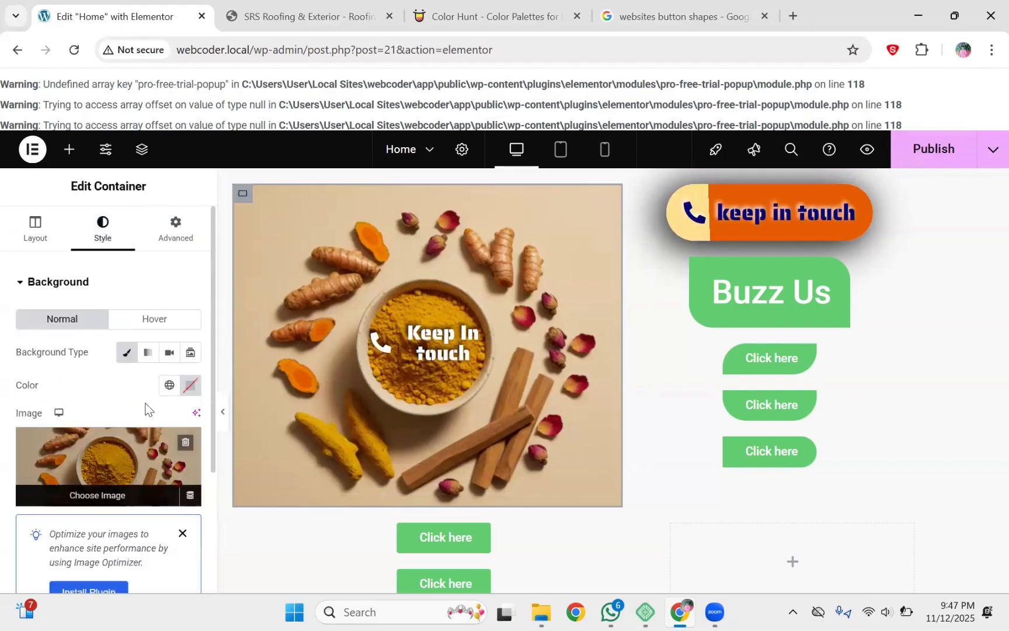
click(190, 384)
drag(14, 388, 59, 387)
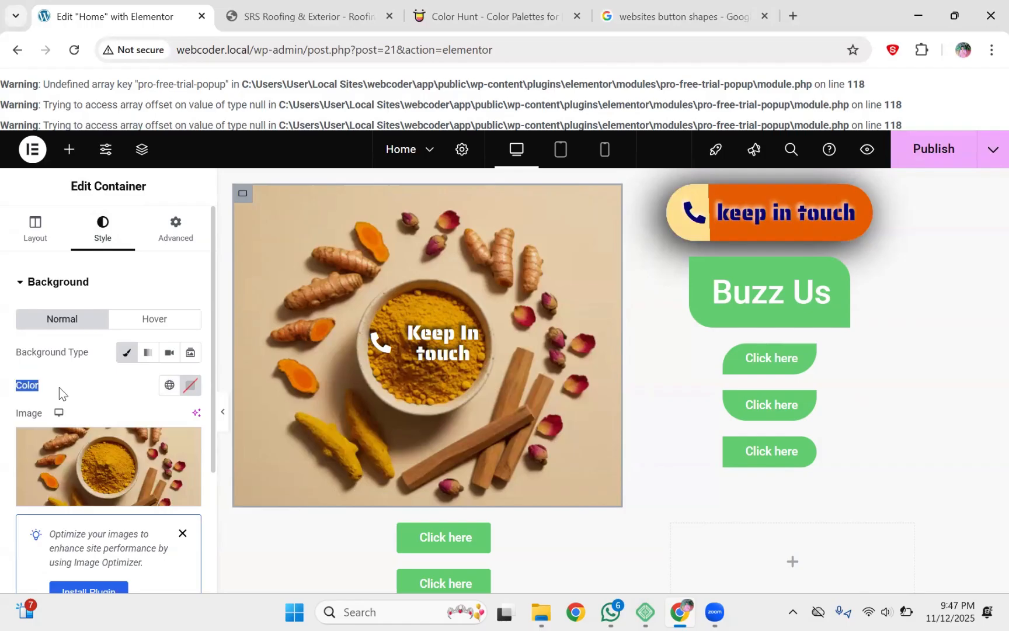
click(59, 387)
click(189, 385)
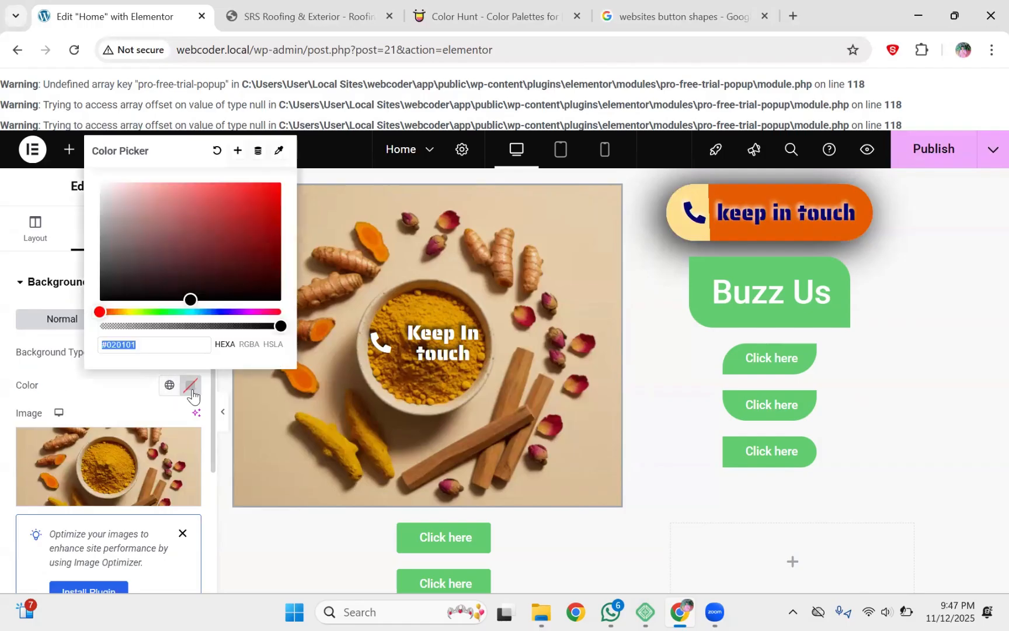
drag(194, 300, 93, 308)
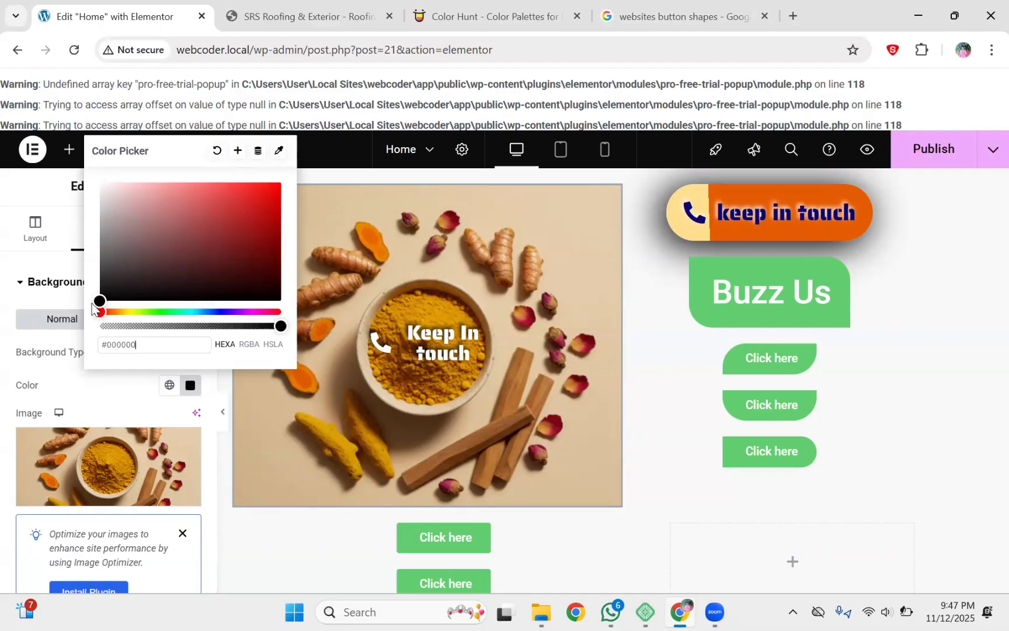
click(106, 397)
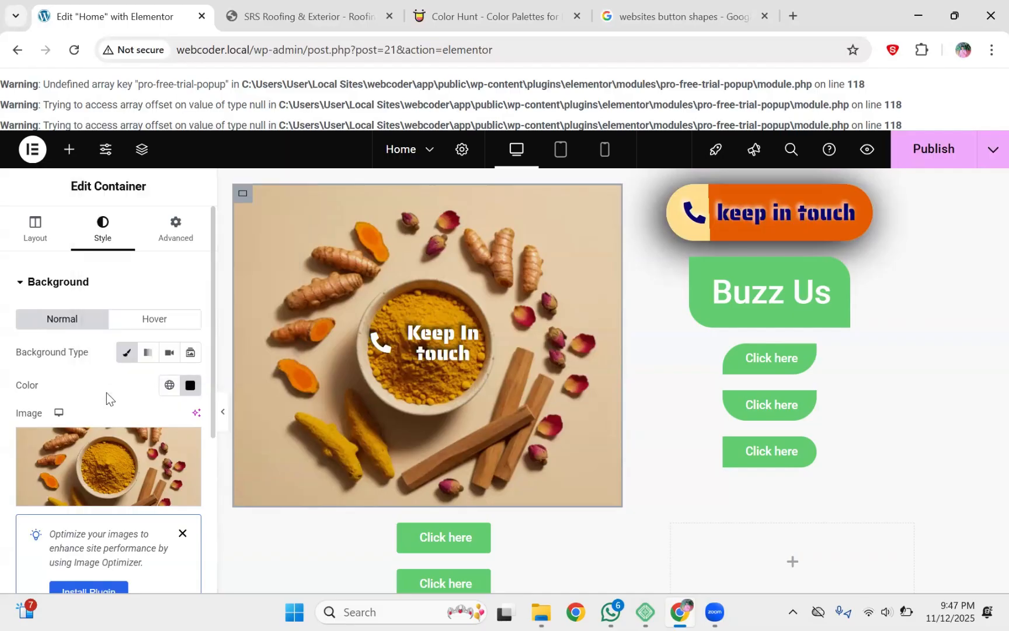
Step: Clear the container's background colour so only the turmeric image remains, revealing Background Overlay
scroll(212, 371, down, 1)
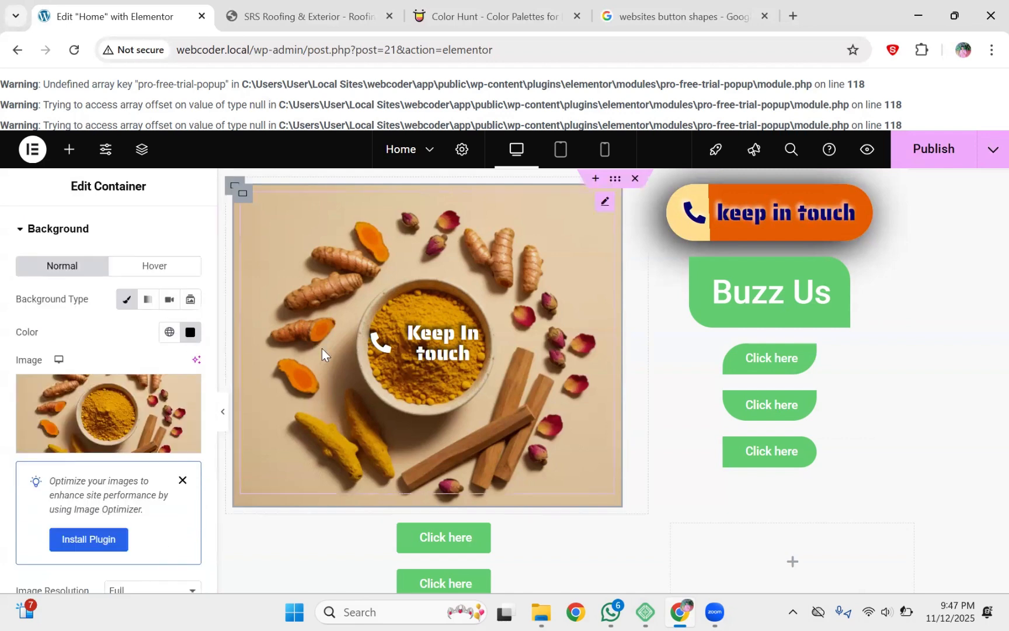
click(190, 332)
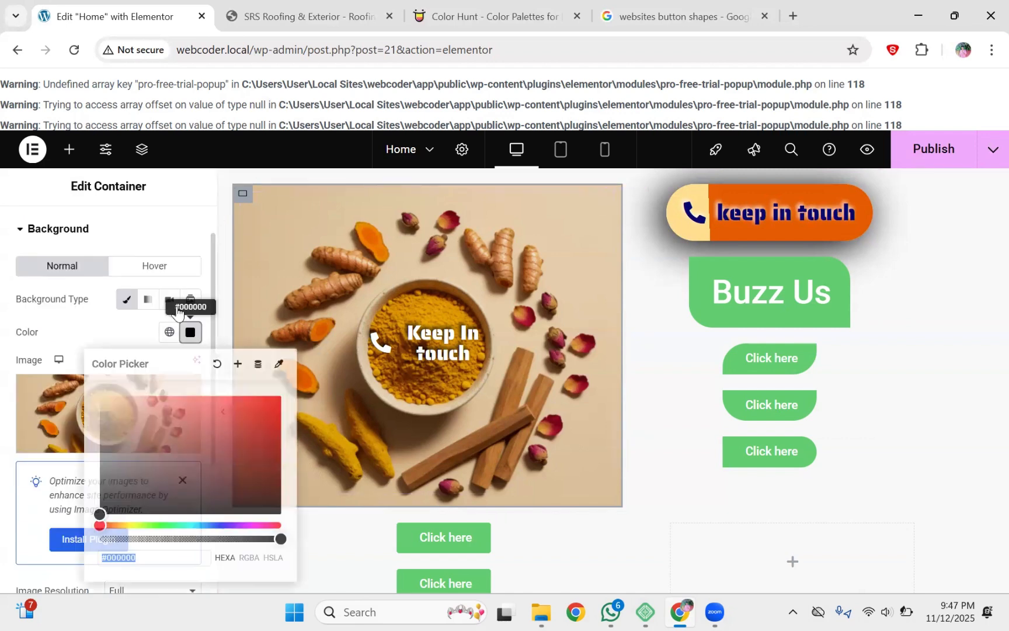
click(215, 367)
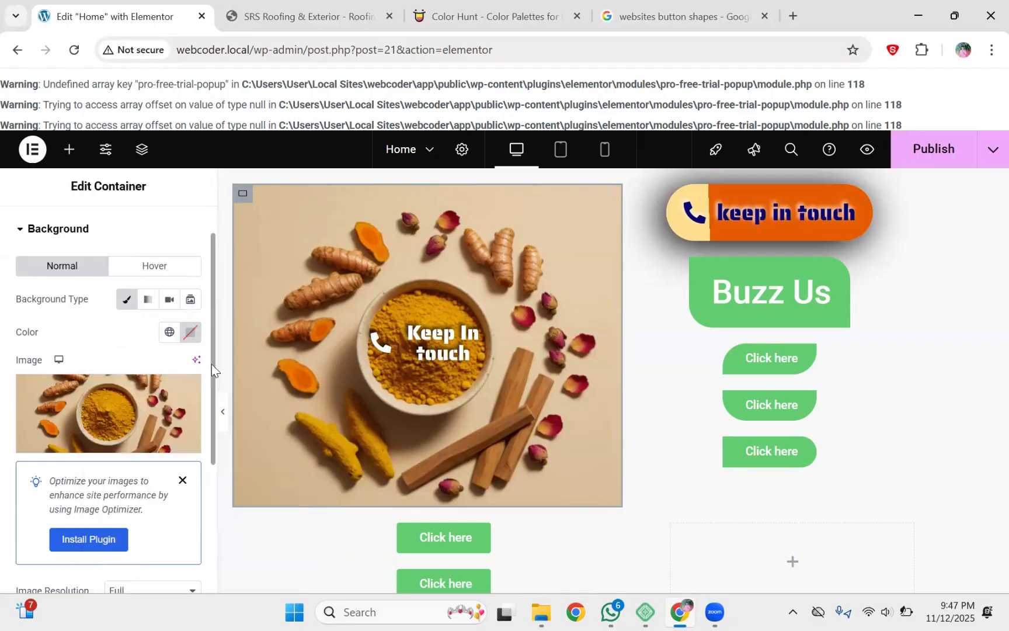
drag(212, 363, 201, 577)
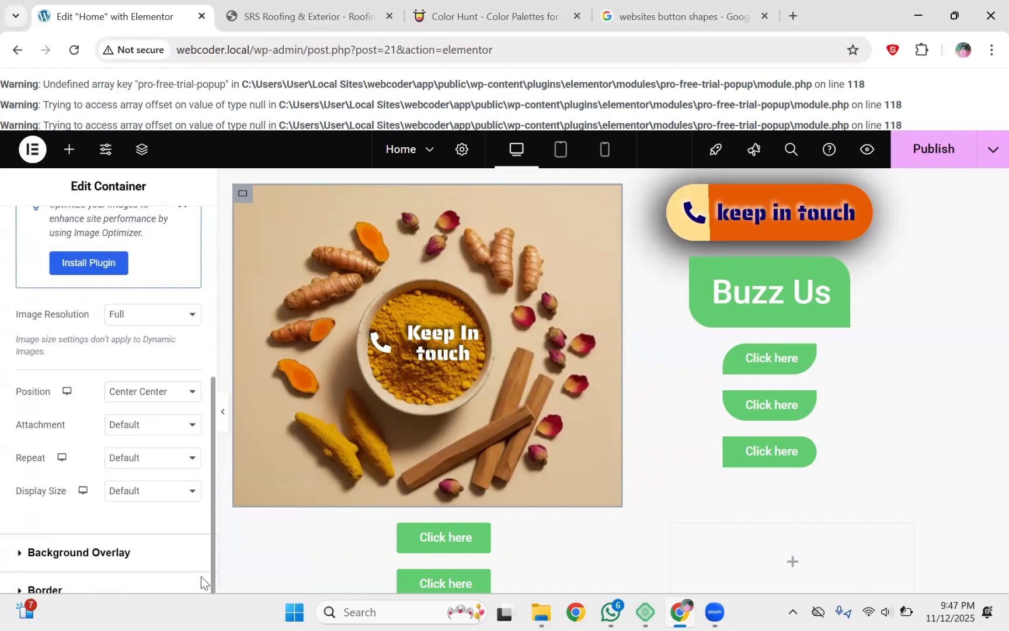
scroll(201, 577, down, 2)
Step: Set the background overlay to a Classic colour overlay and start it near black
click(72, 465)
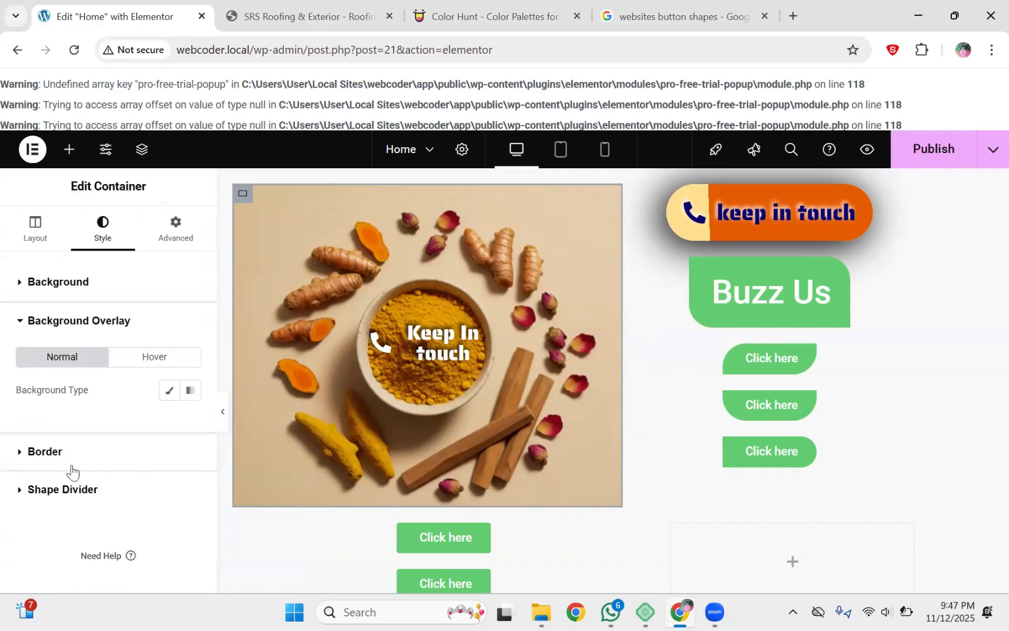
click(169, 390)
click(190, 423)
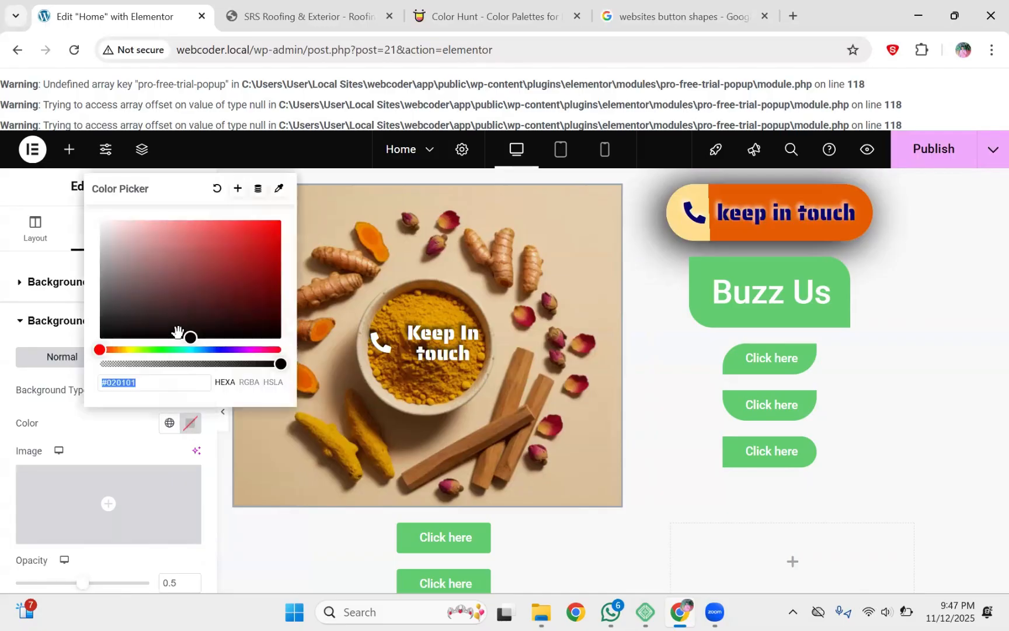
click(178, 333)
drag(177, 332, 166, 336)
click(280, 338)
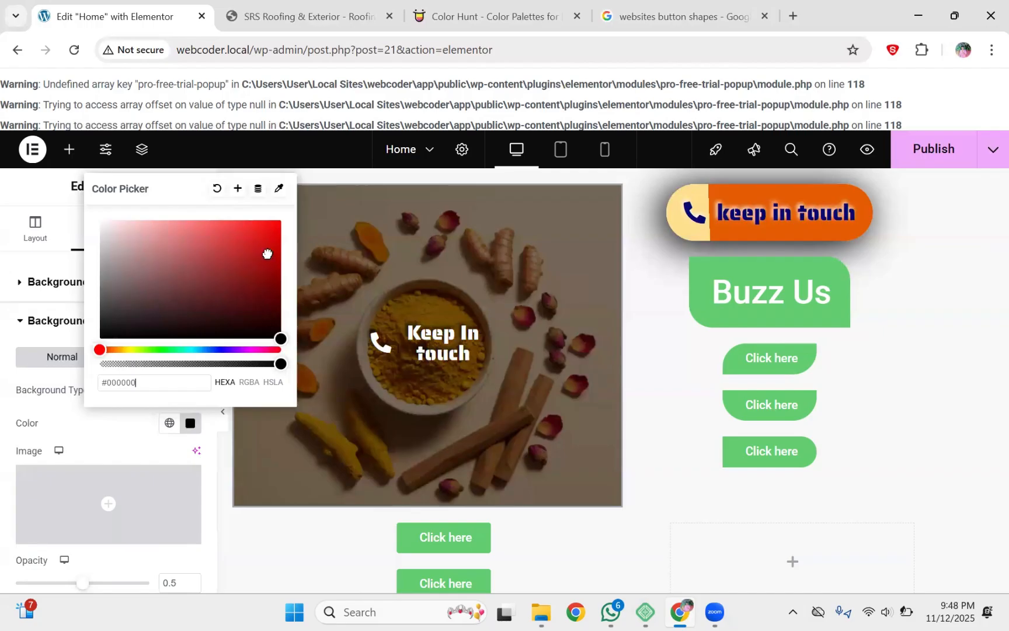
Step: Try red, green, orange and yellow overlay hues, then tone it down to grey-brown
click(268, 235)
drag(267, 235, 155, 300)
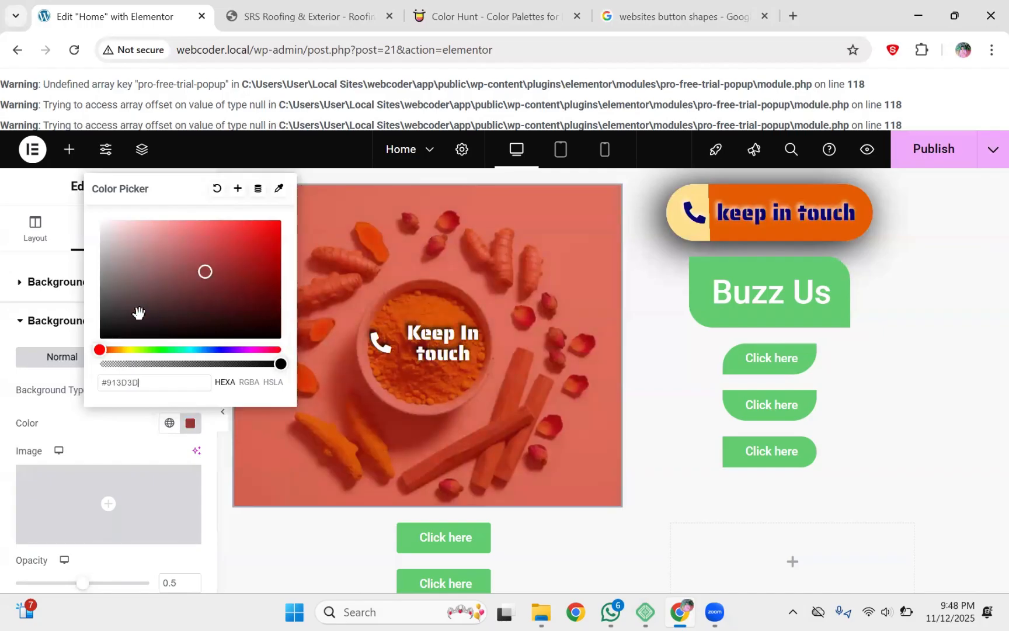
mouse_move(104, 351)
mouse_down()
mouse_move(138, 350)
mouse_move(121, 350)
mouse_up()
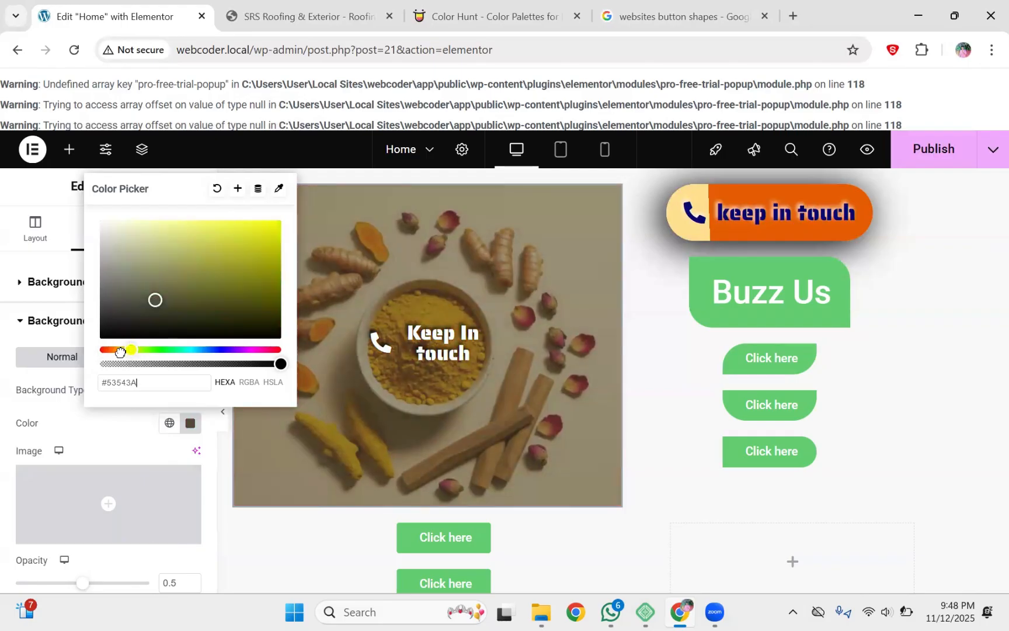
click(156, 307)
click(278, 222)
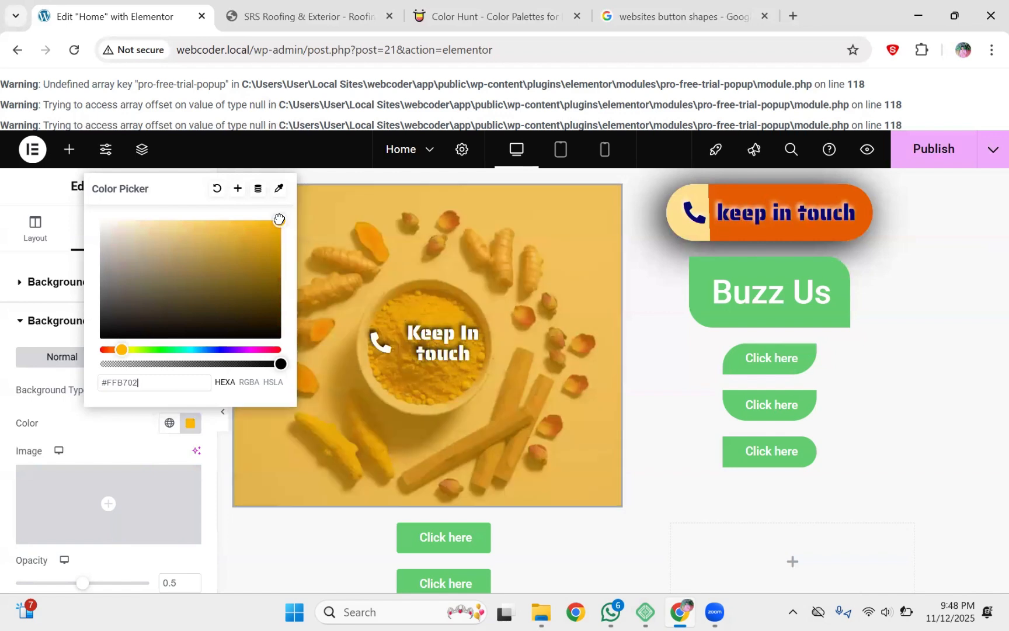
drag(131, 284, 103, 317)
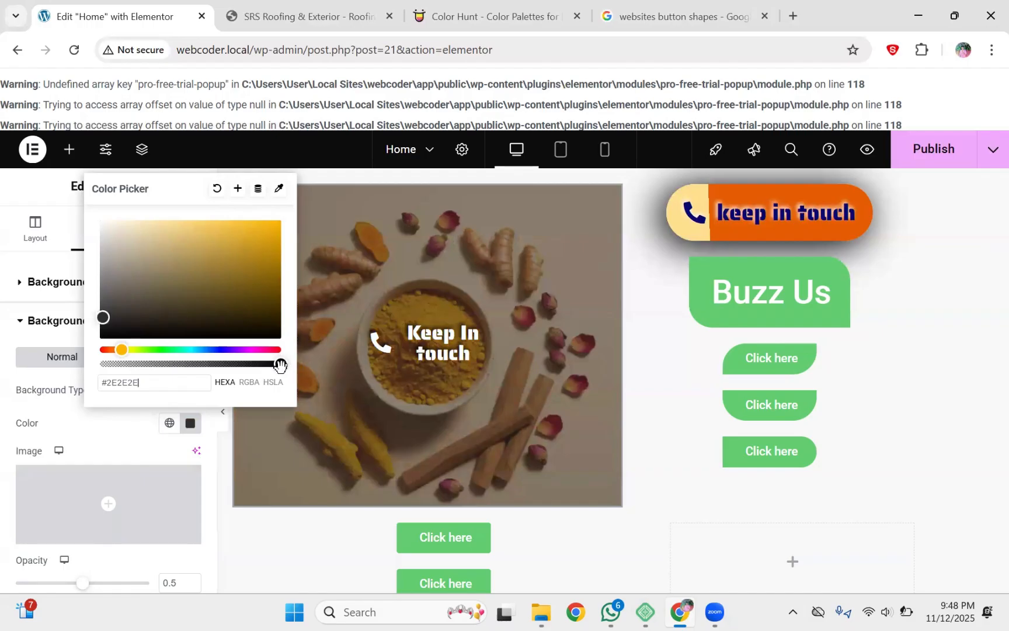
Step: Finish the overlay colour as #2E2E2E at 0.5 opacity over the spice photo
click(257, 366)
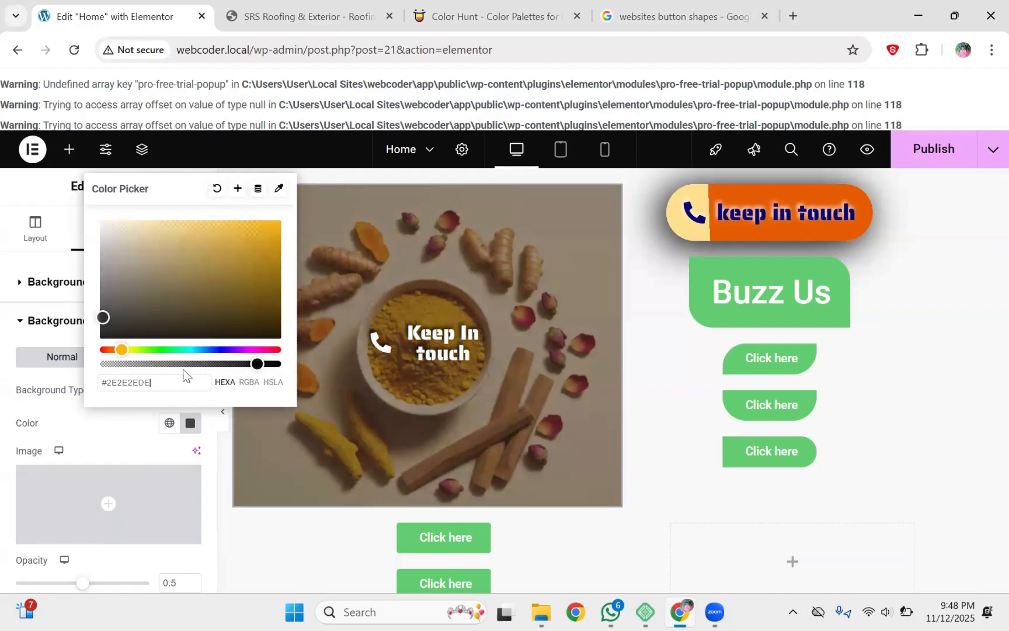
drag(146, 370, 300, 371)
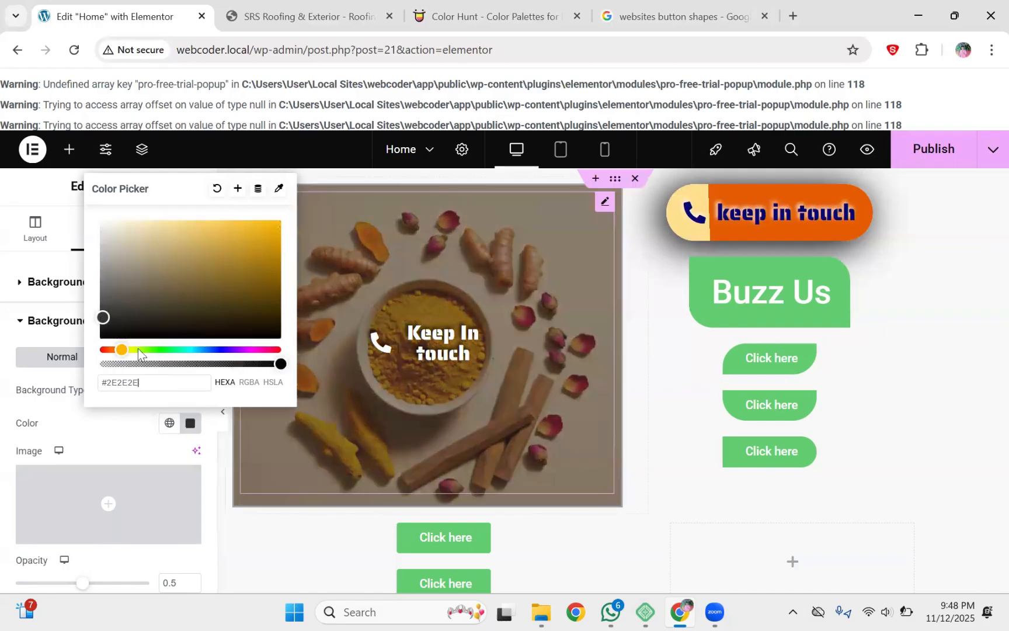
text(FC)
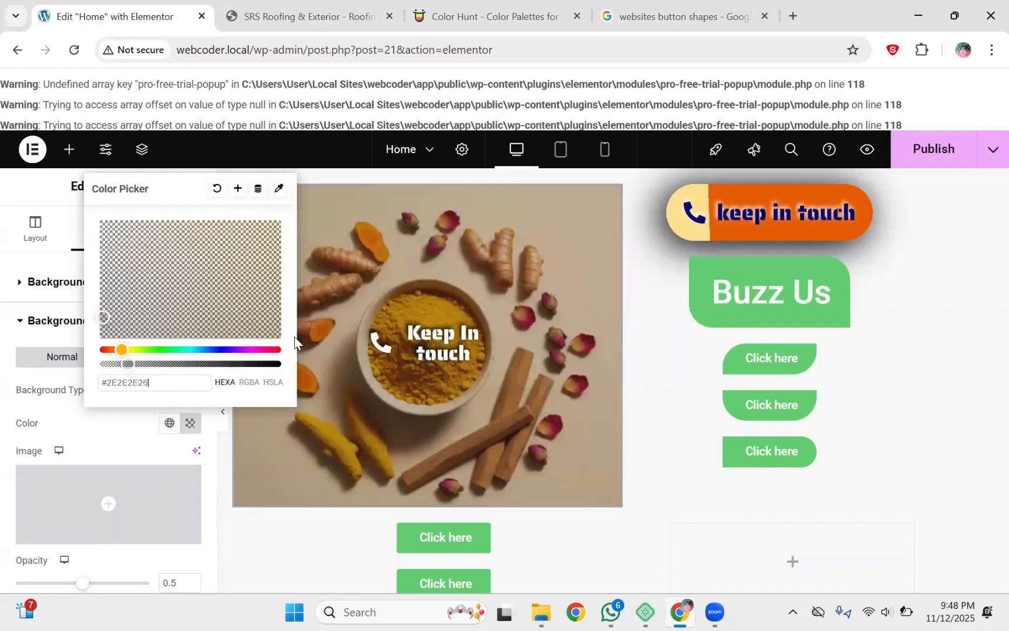
drag(208, 364, 172, 363)
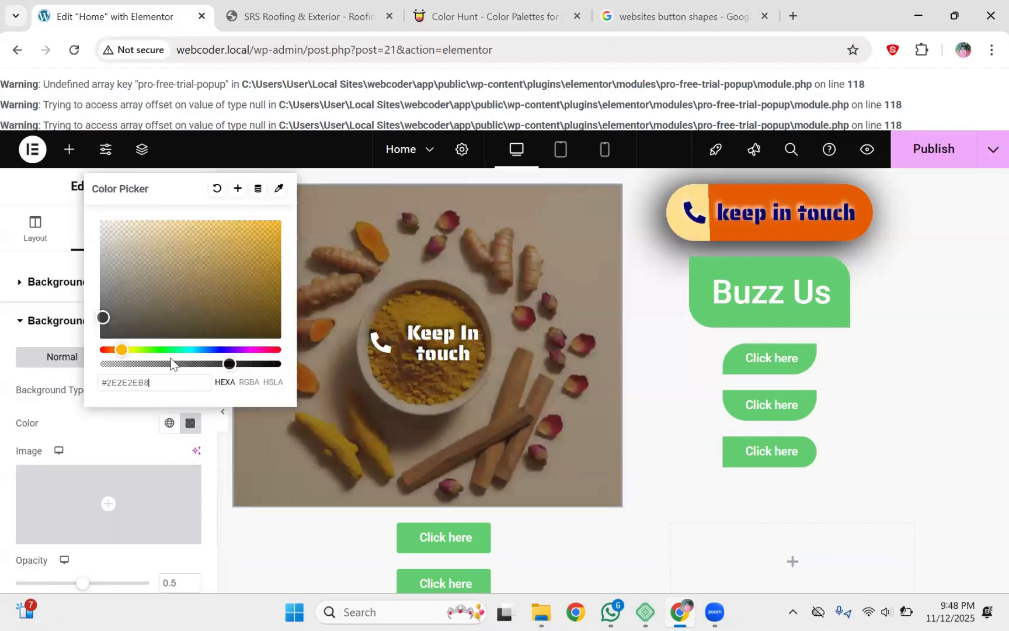
click(119, 363)
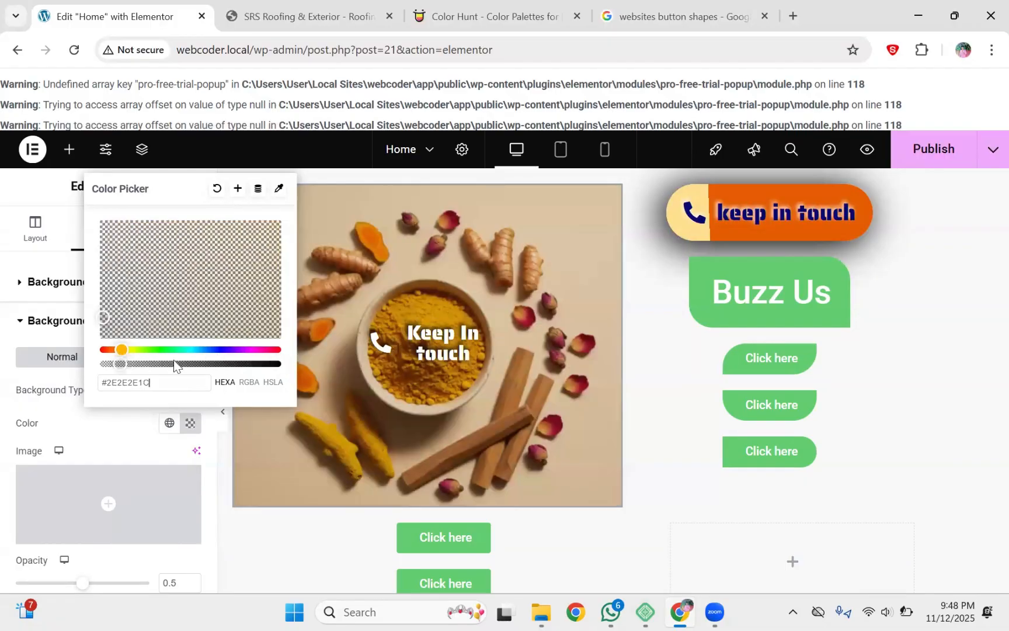
click(251, 364)
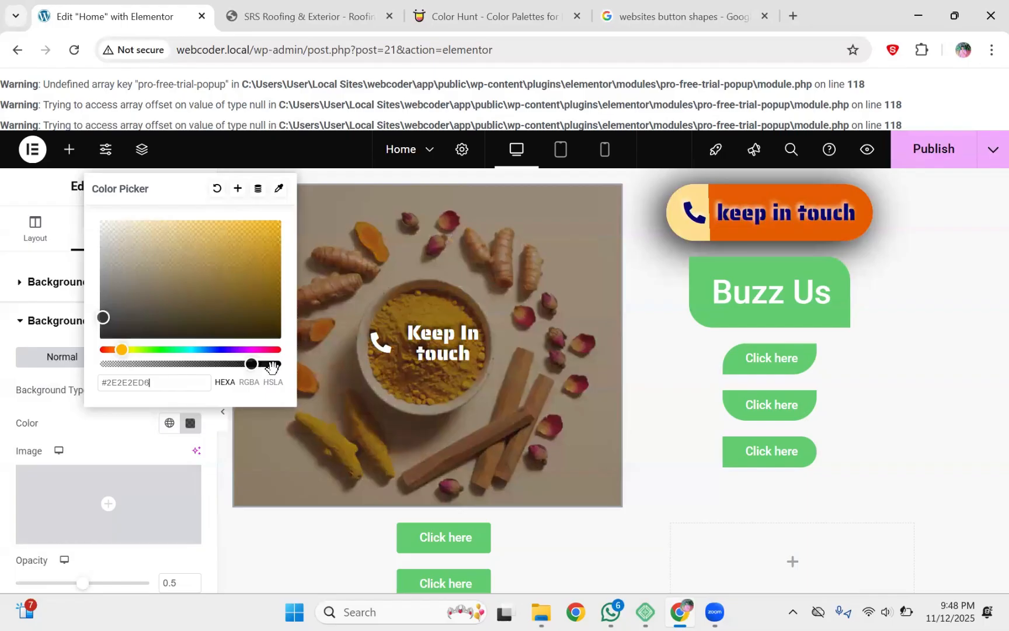
drag(278, 366, 301, 366)
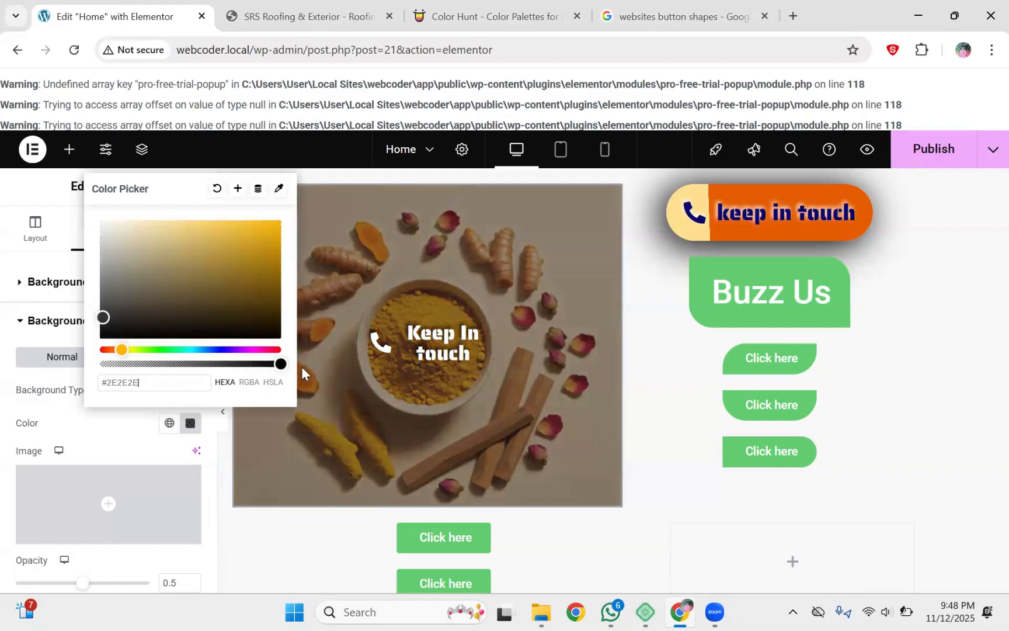
click(346, 369)
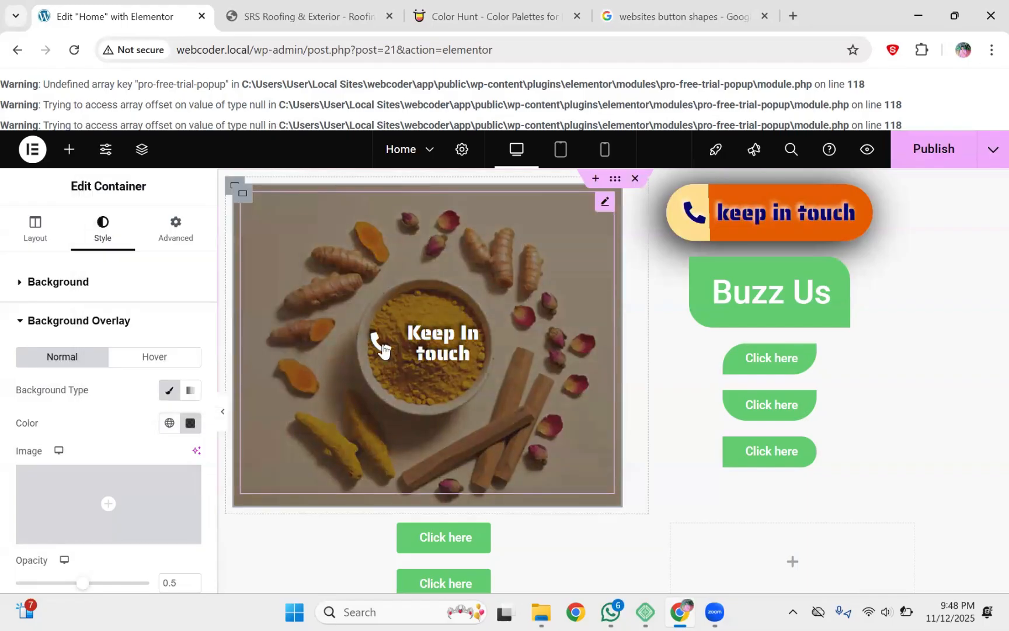
click(380, 342)
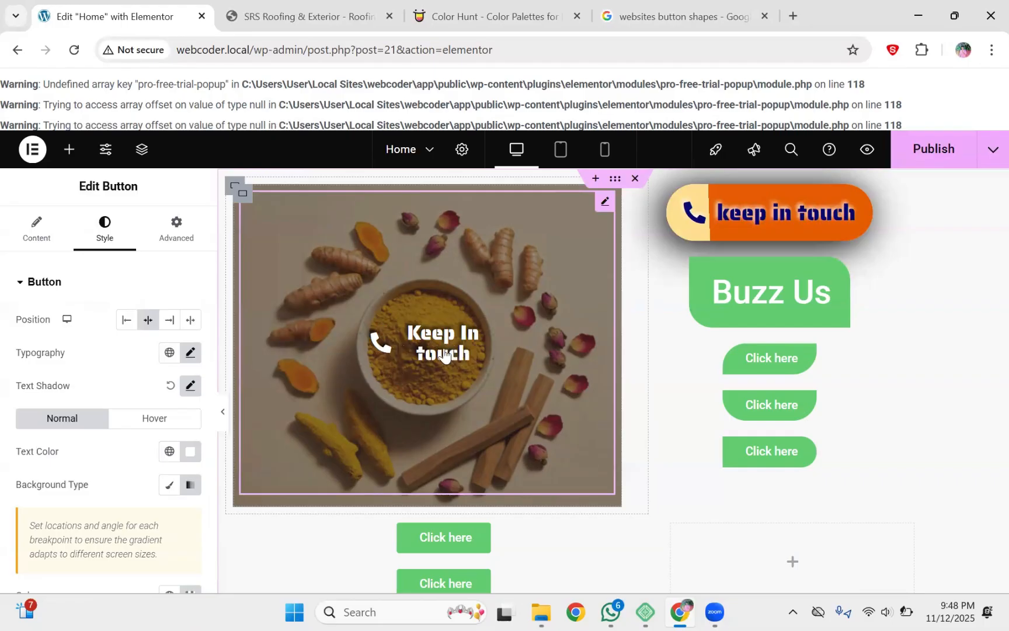